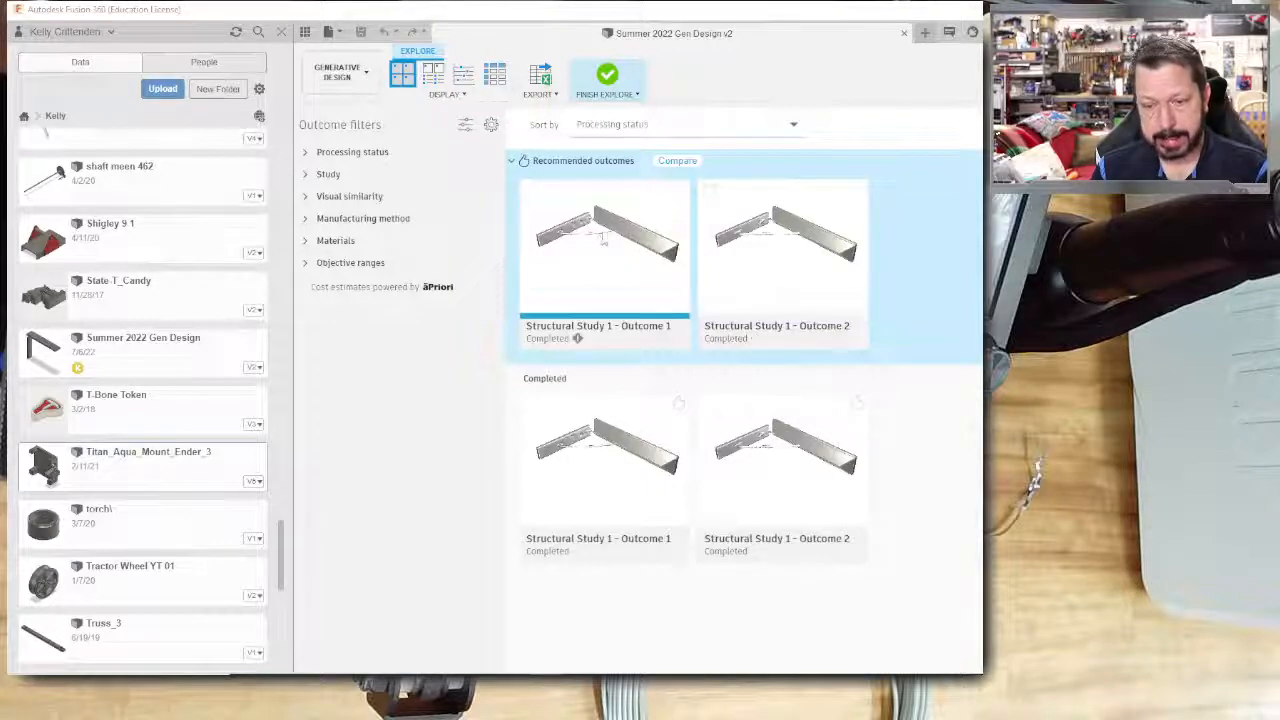
Expand the Materials filter and check the solver notes on both recommended outcomes.
mouse_move(598, 244)
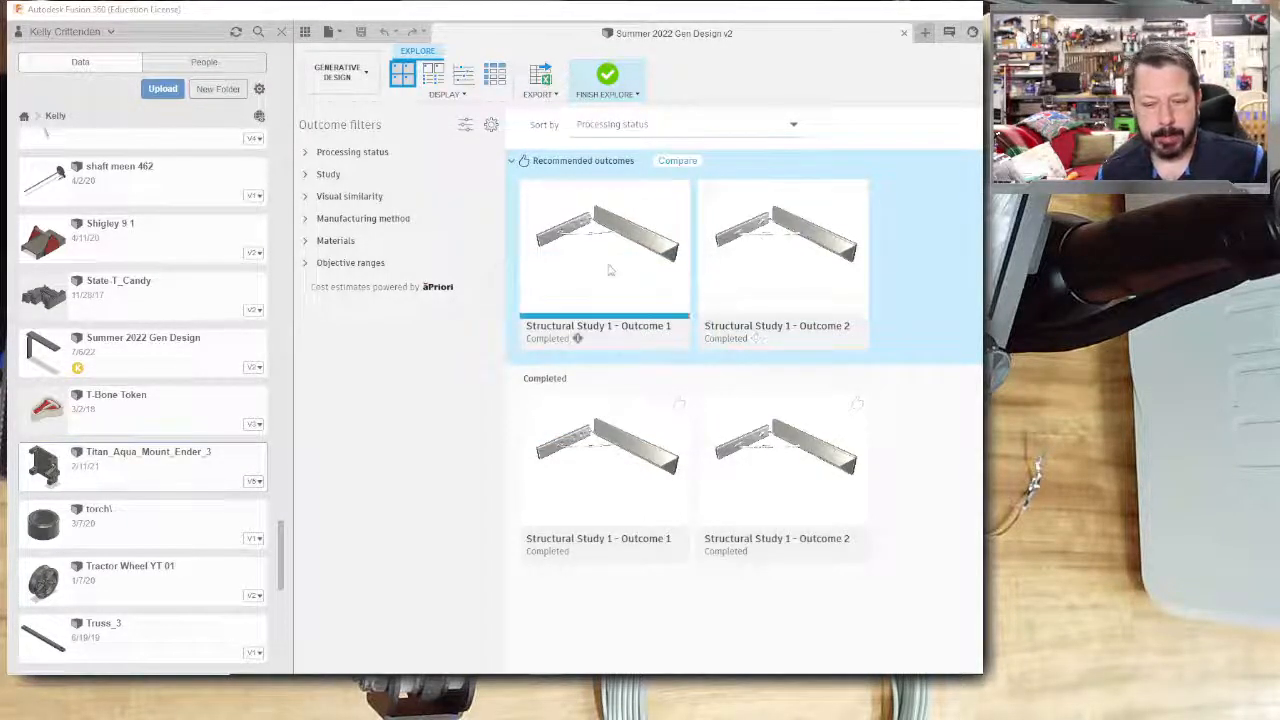
left_click(312, 242)
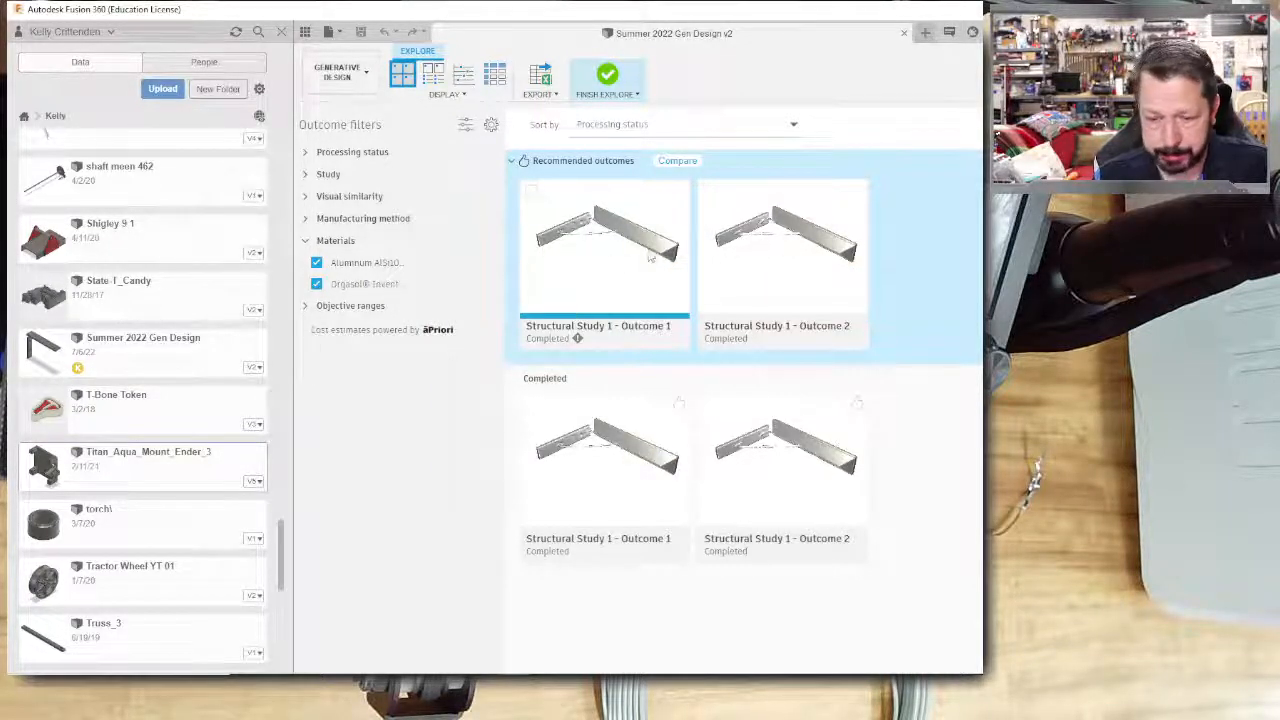
mouse_move(785, 245)
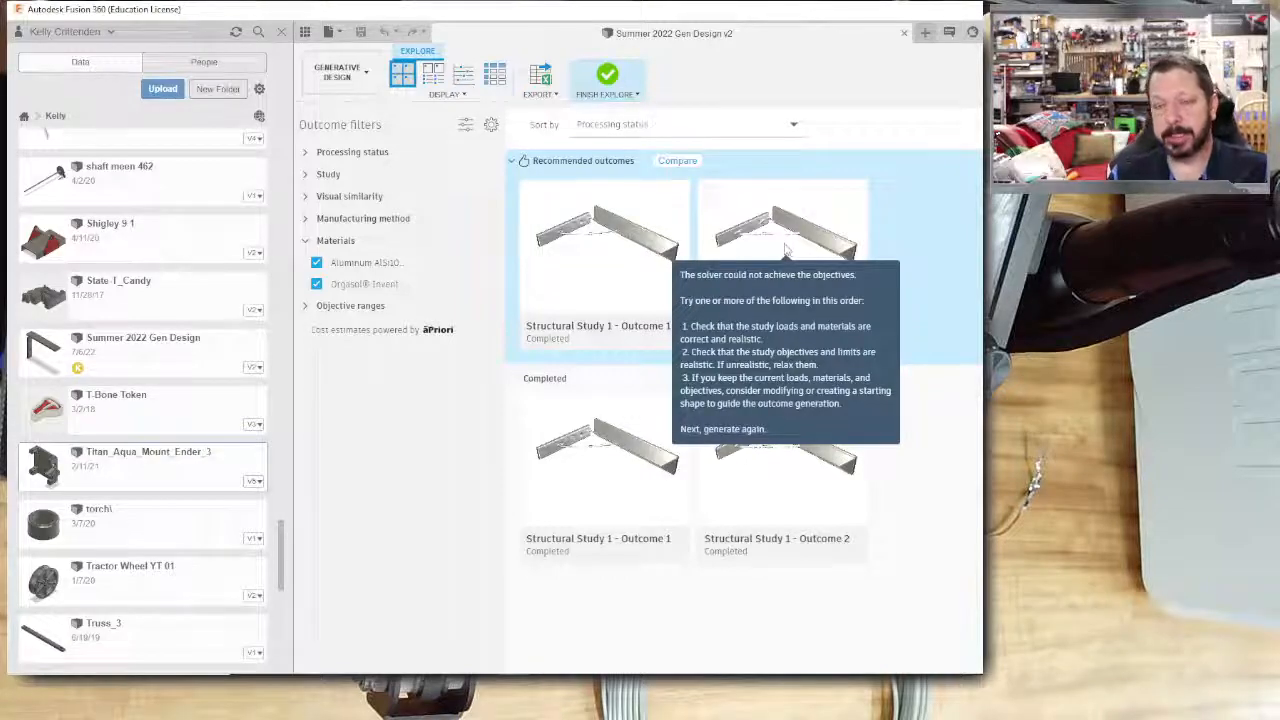
mouse_move(628, 248)
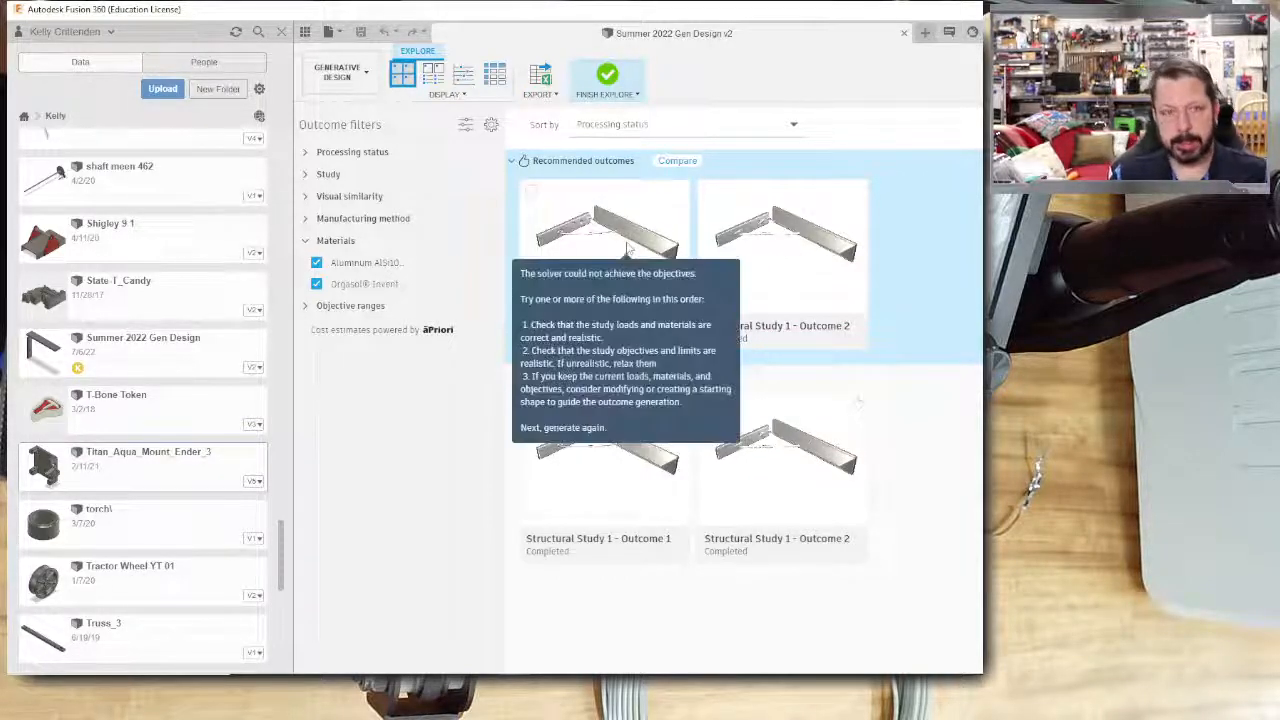
Open Structural Study 1 - Outcome 1 and examine its design preview from the side, front and underside.
double_click(628, 248)
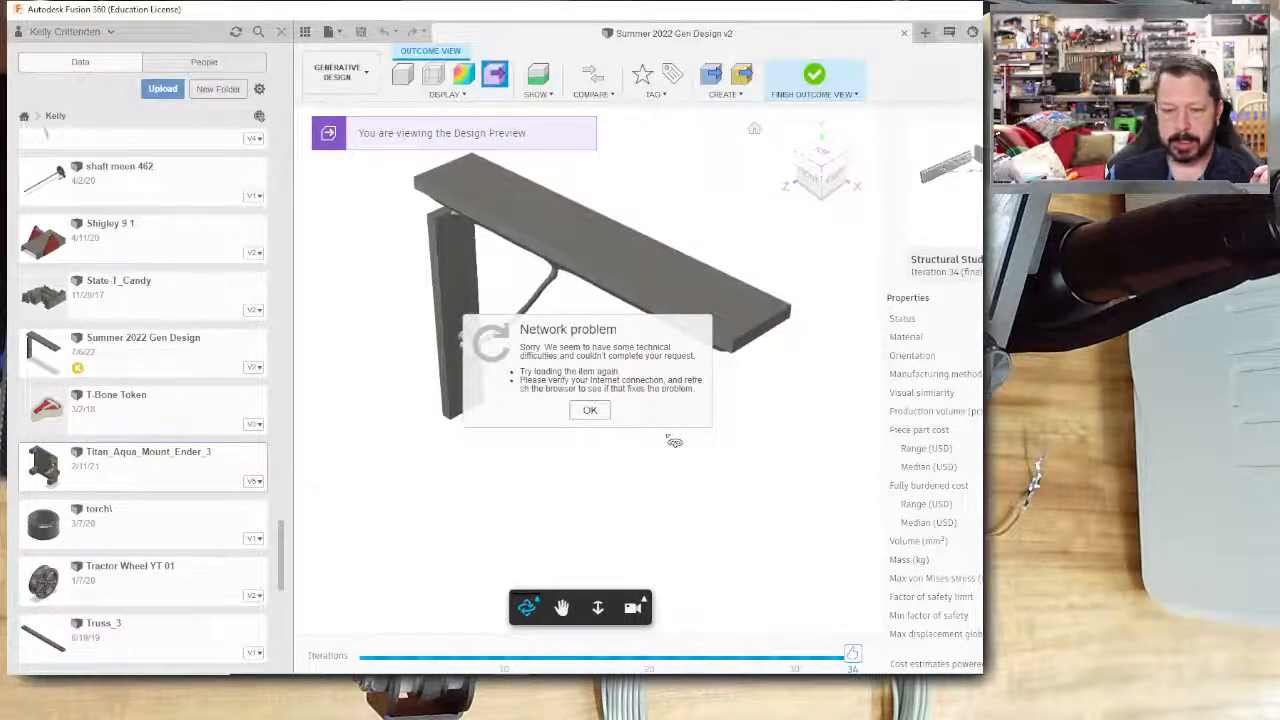
left_click(590, 411)
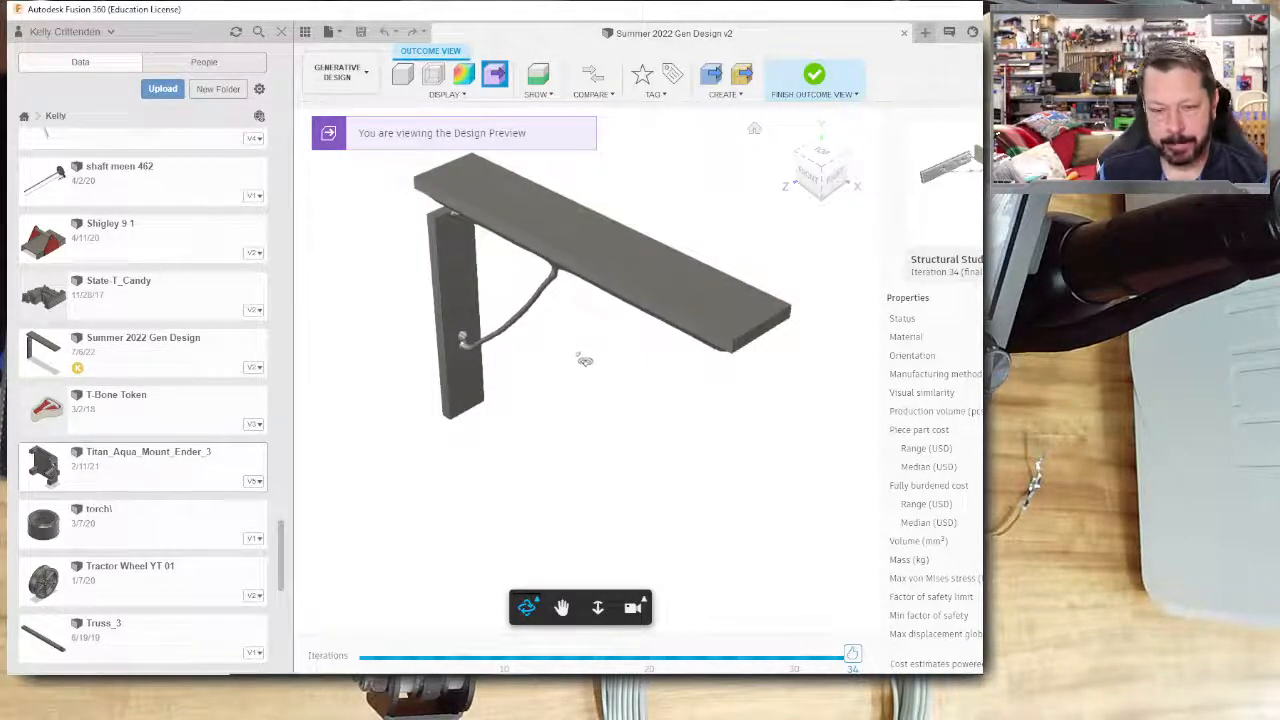
left_click_drag(563, 380, 677, 220)
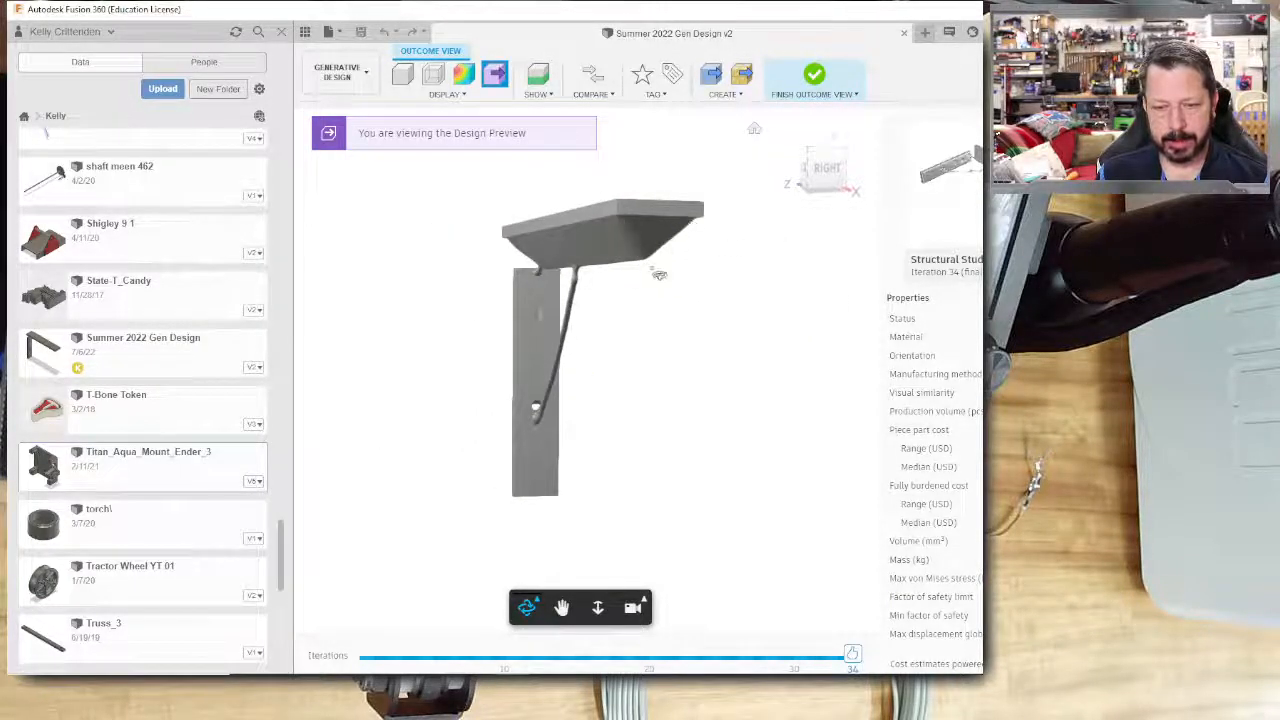
left_click_drag(631, 387, 313, 373)
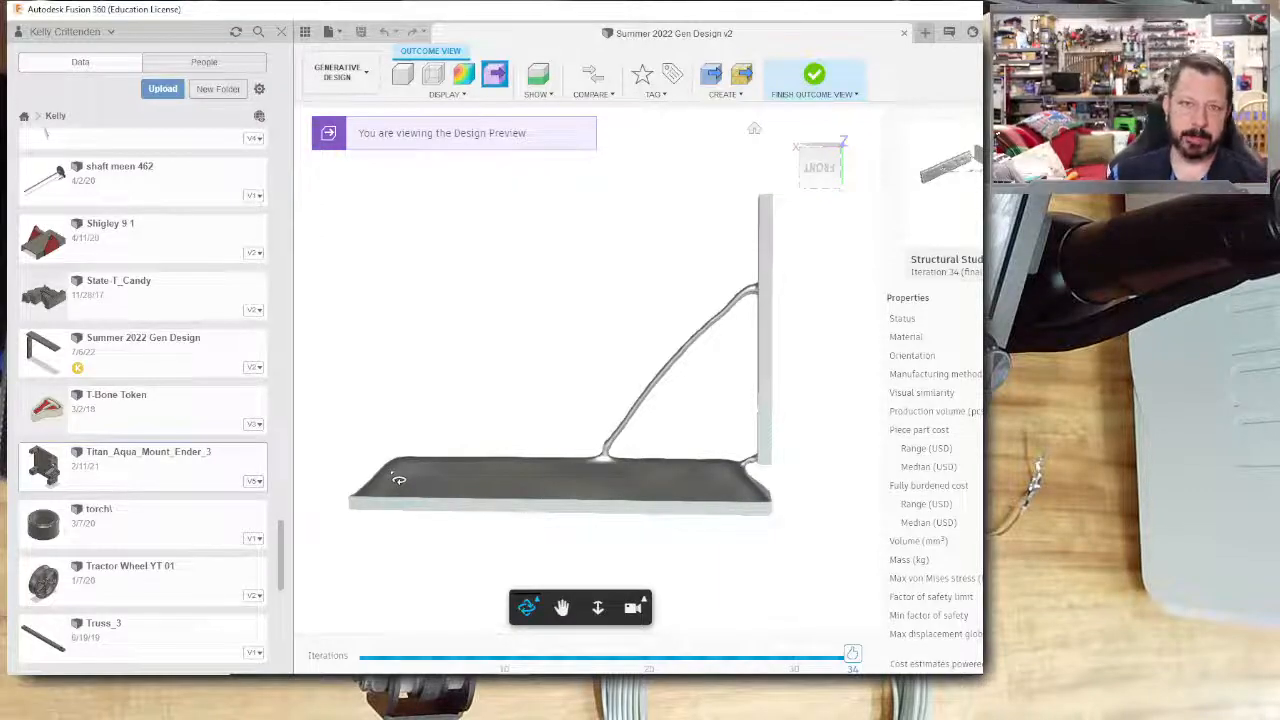
left_click_drag(406, 403, 609, 394)
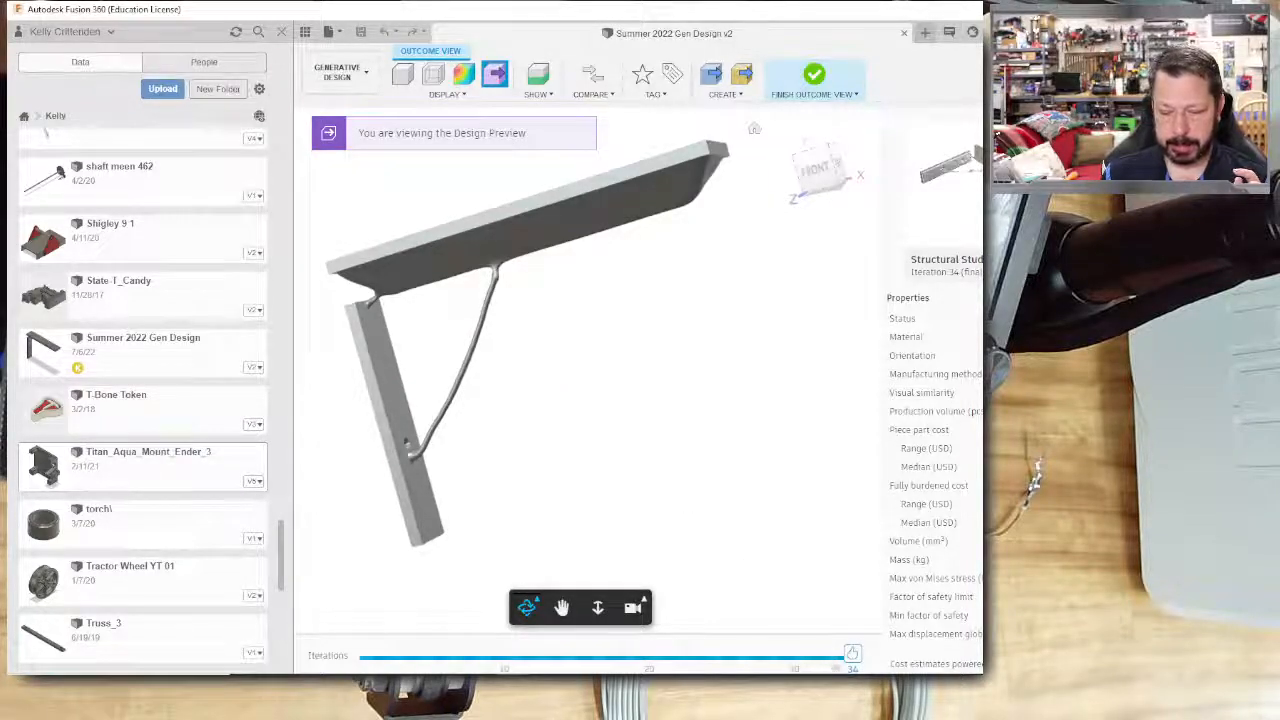
Set the outcome to iteration 30 and glance at the Class 15 generative design course page in the browser.
left_click_drag(852, 656, 797, 662)
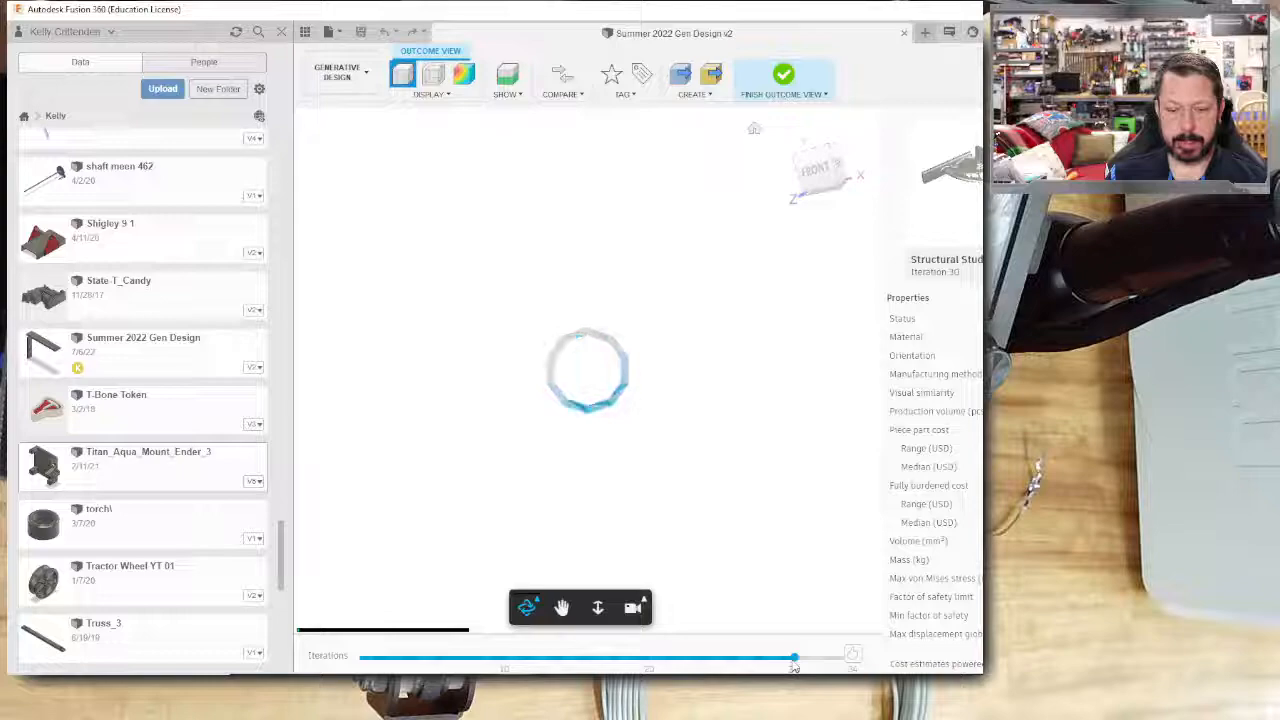
left_click(590, 411)
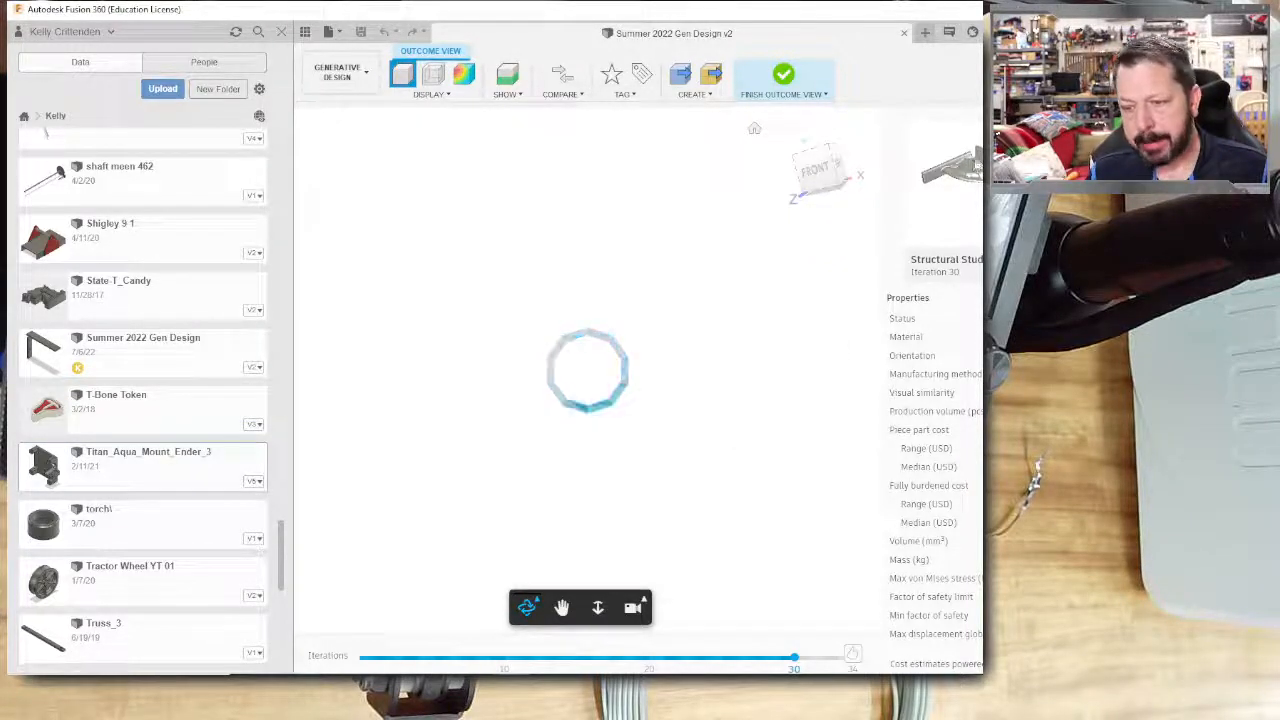
mouse_move(975, 172)
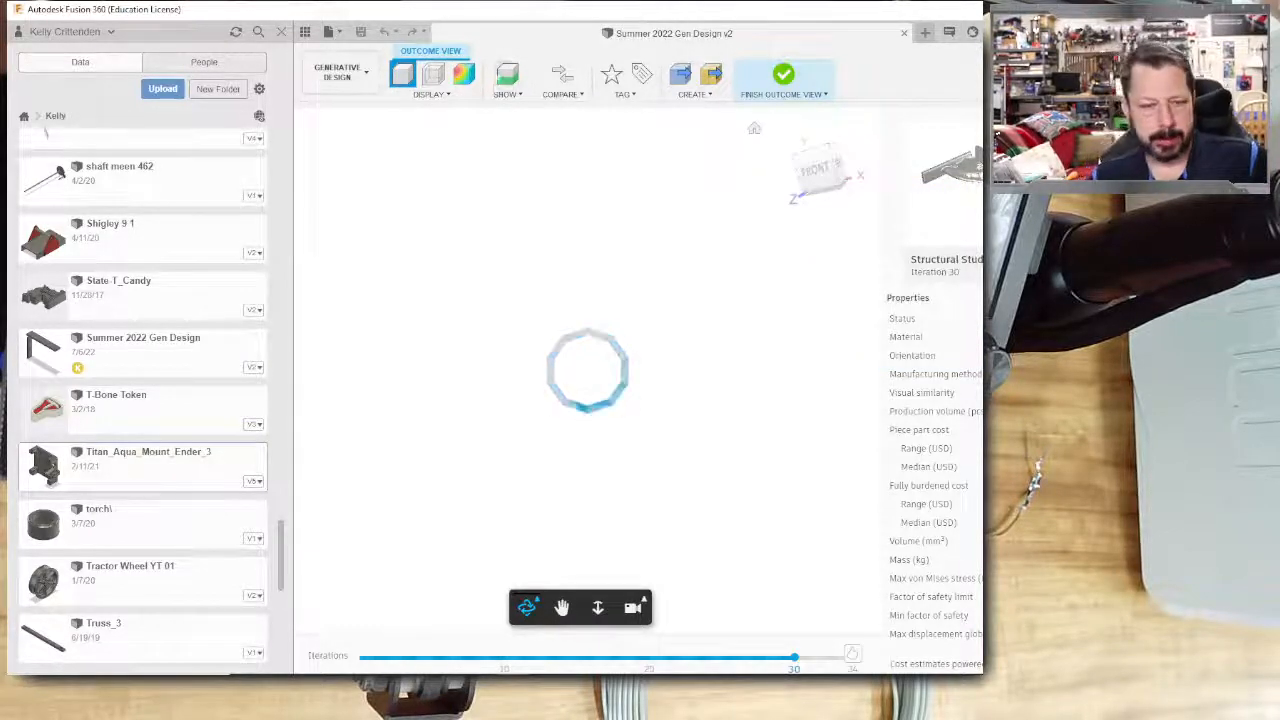
key("alt+Tab")
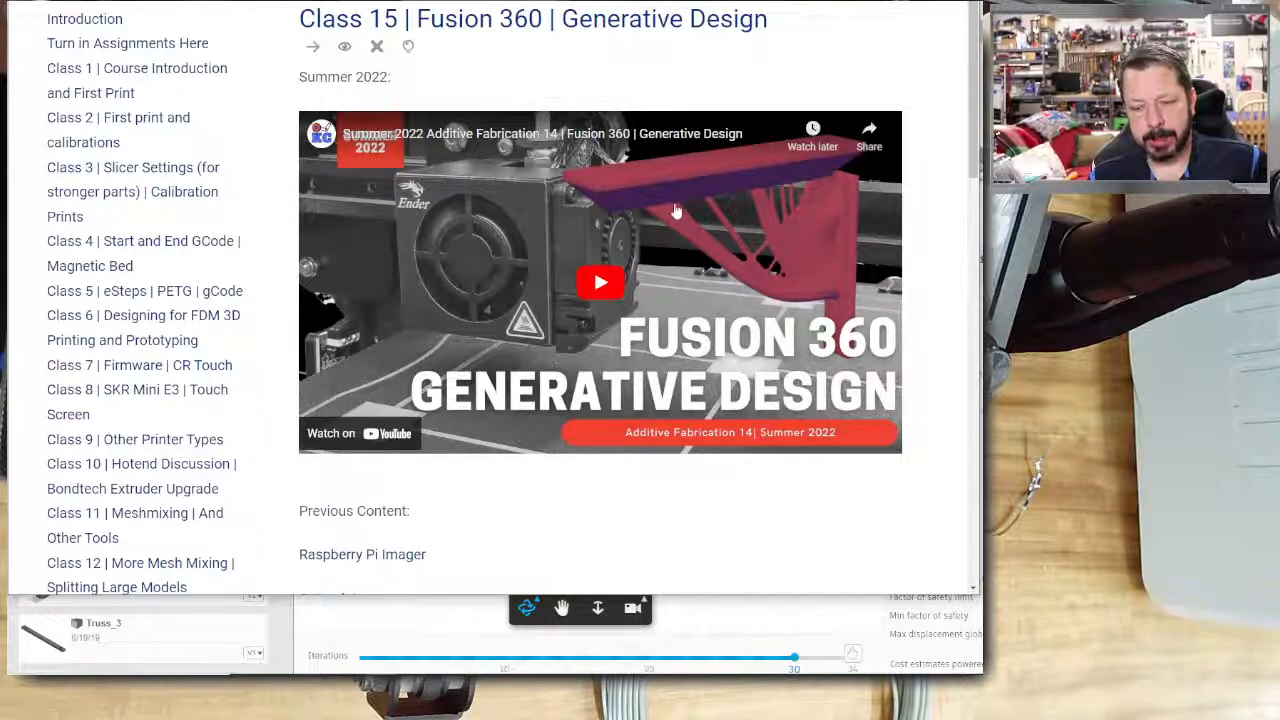
key("alt+Tab")
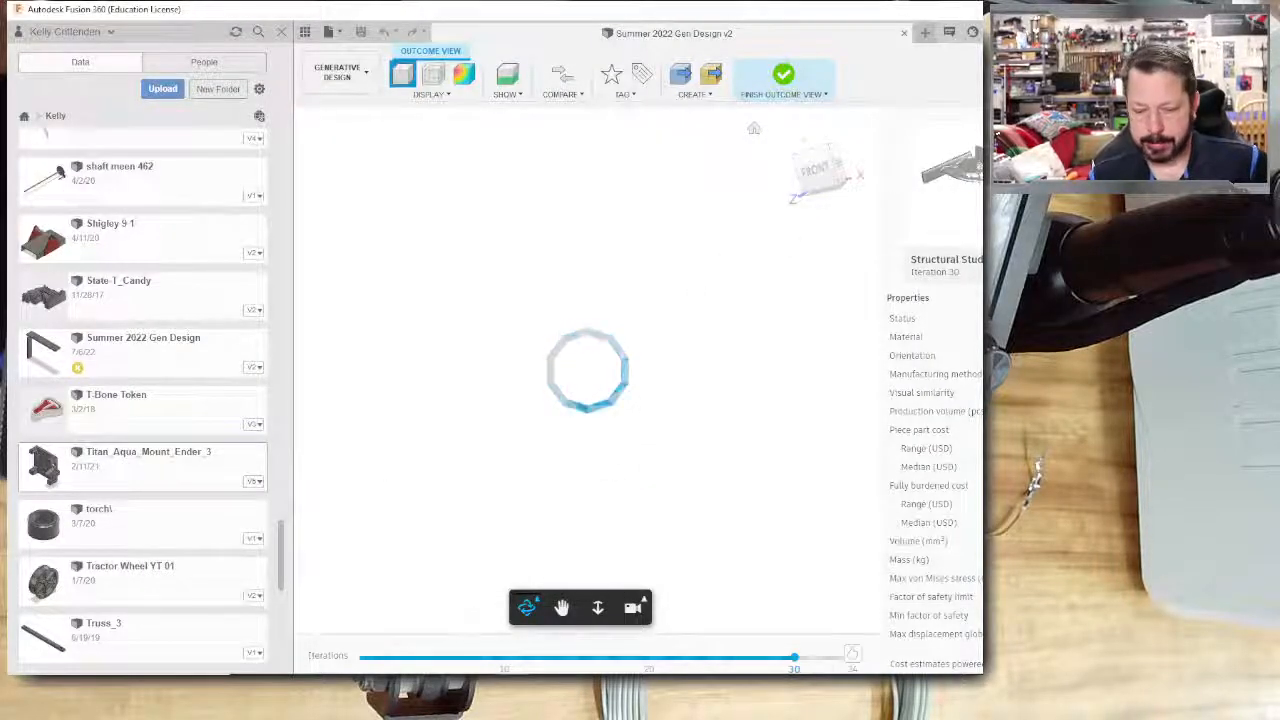
Load iteration 1 of the outcome and examine the starting shape from several sides.
left_click_drag(794, 658, 340, 657)
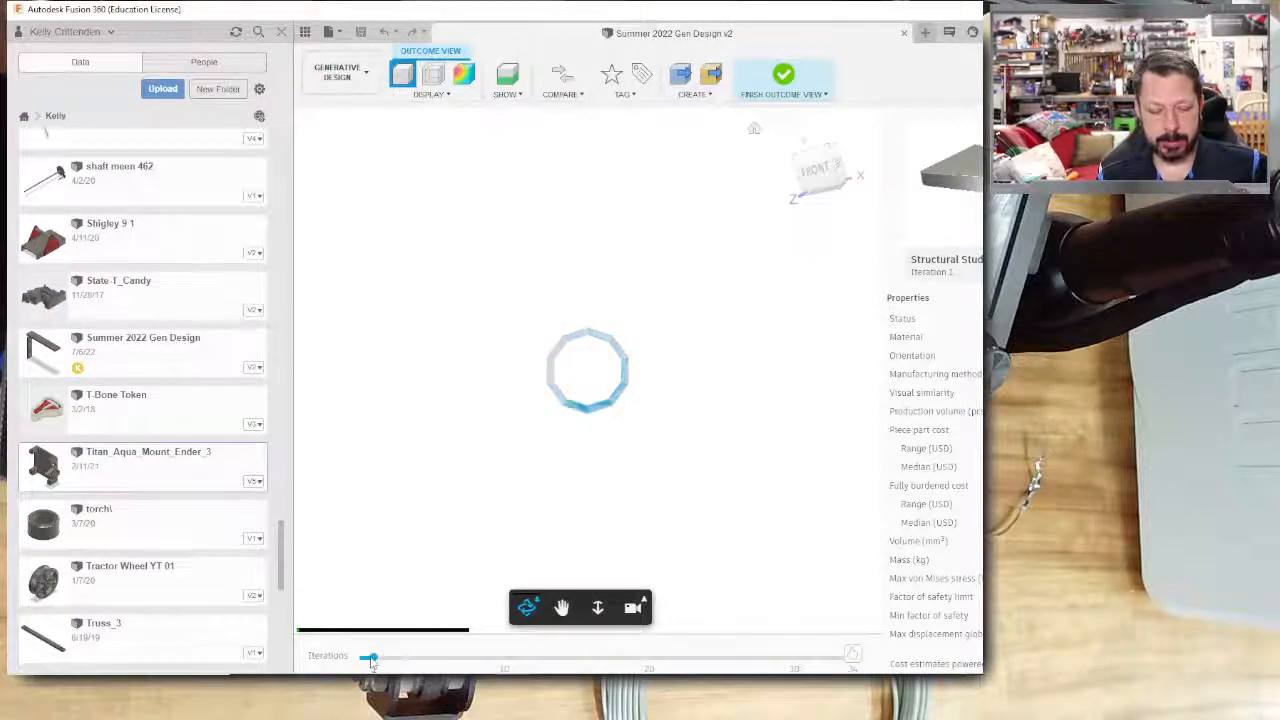
left_click(371, 661)
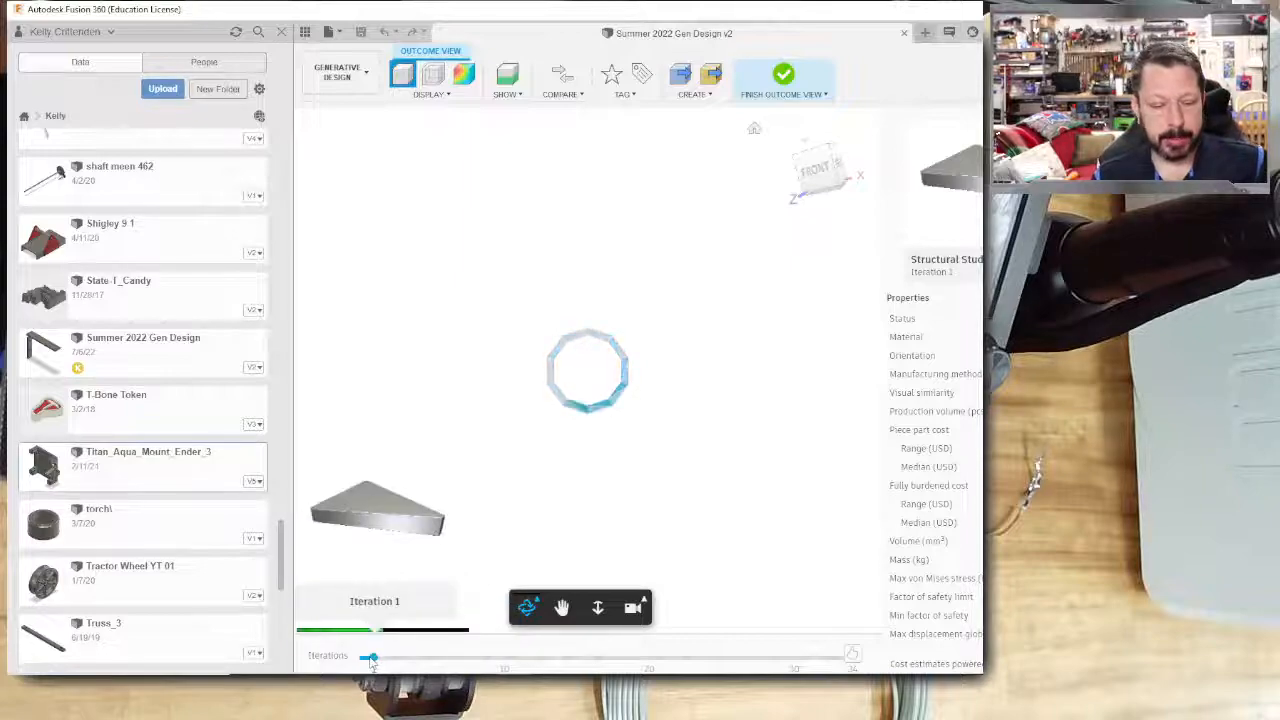
middle_click_drag(666, 415, 817, 436)
left_click_drag(706, 464, 690, 548)
left_click_drag(670, 313, 486, 299)
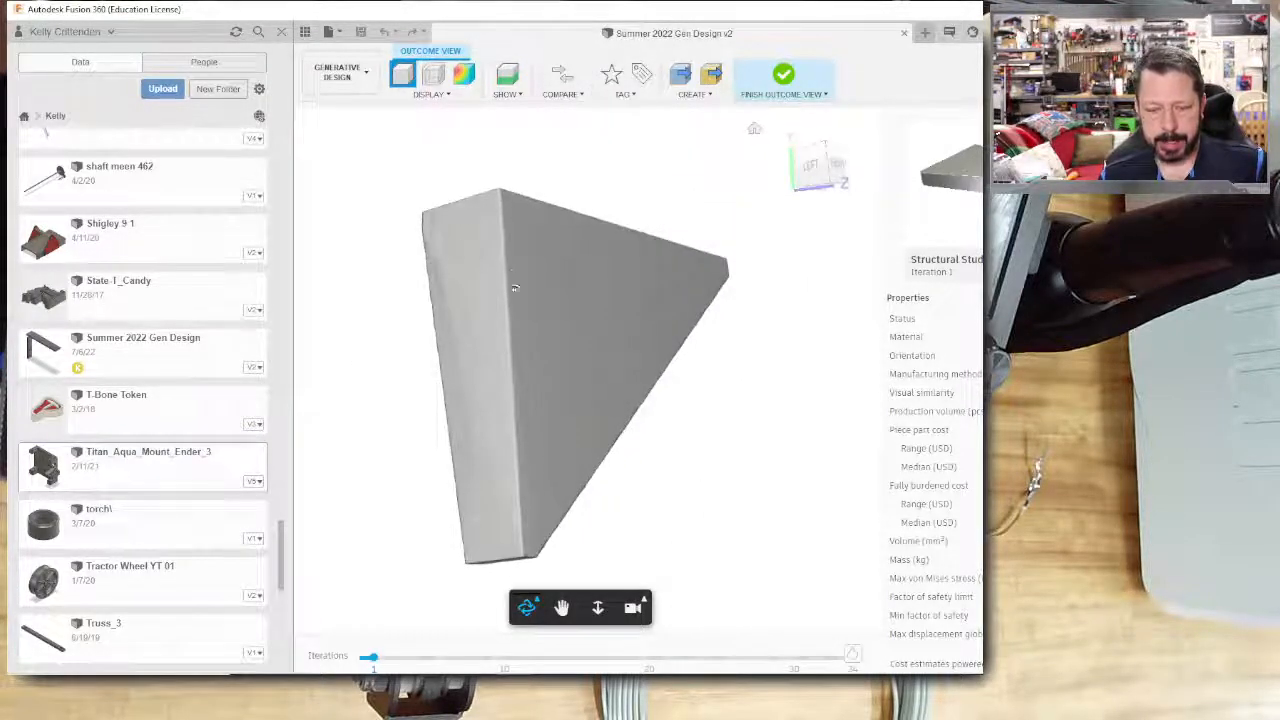
left_click_drag(747, 458, 622, 473)
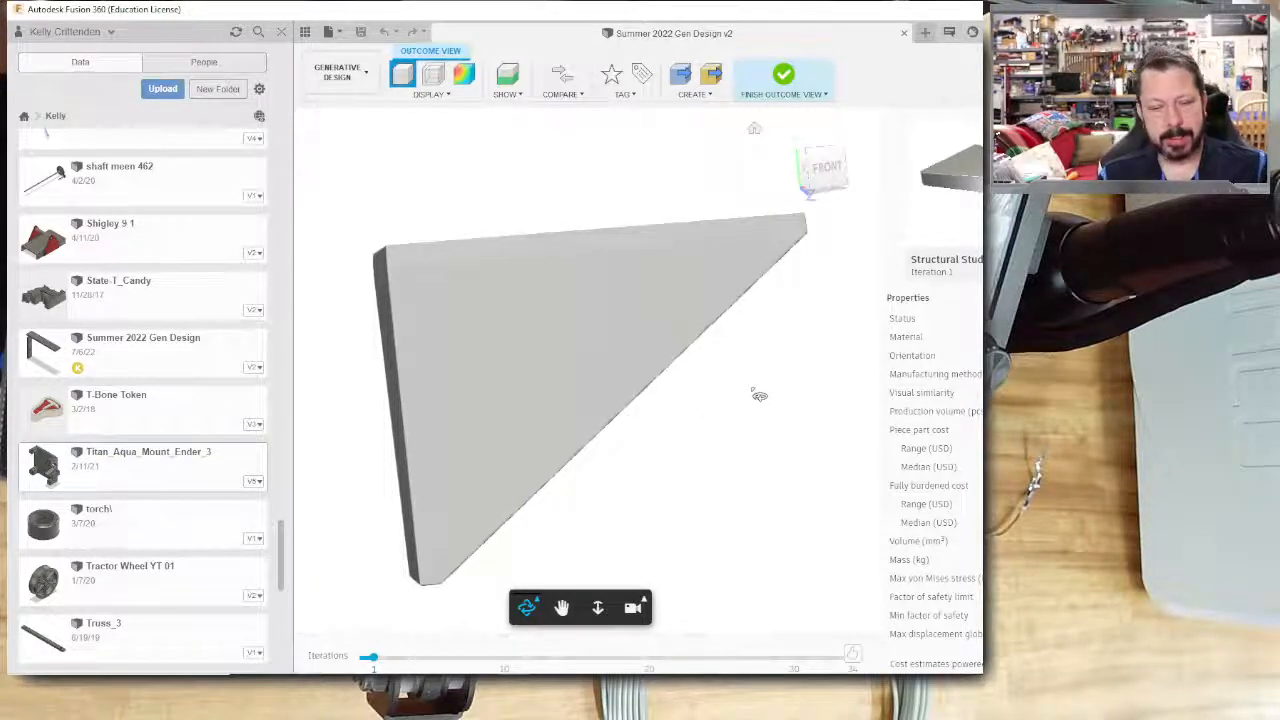
left_click_drag(759, 393, 699, 371)
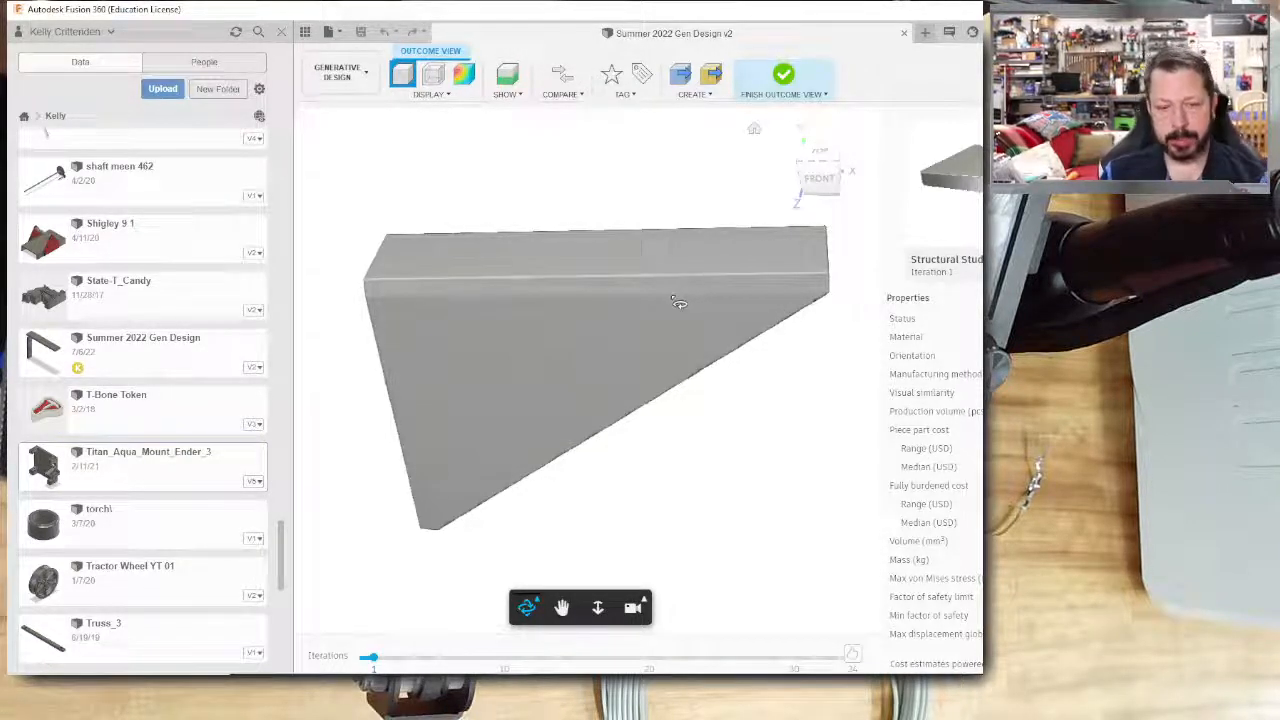
left_click_drag(679, 304, 592, 382)
Switch the outcome to iteration 30 and examine the bracket's shelf, upright and organic supports.
left_click_drag(372, 660, 797, 654)
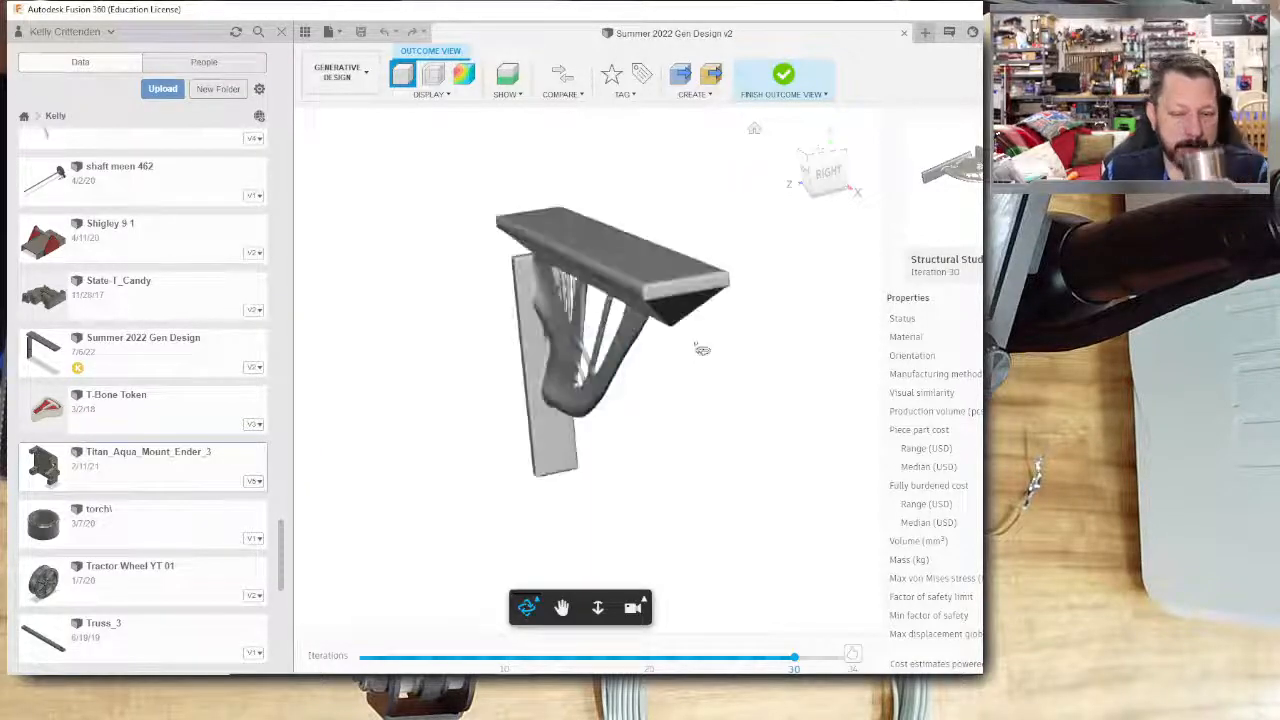
left_click_drag(656, 401, 699, 408)
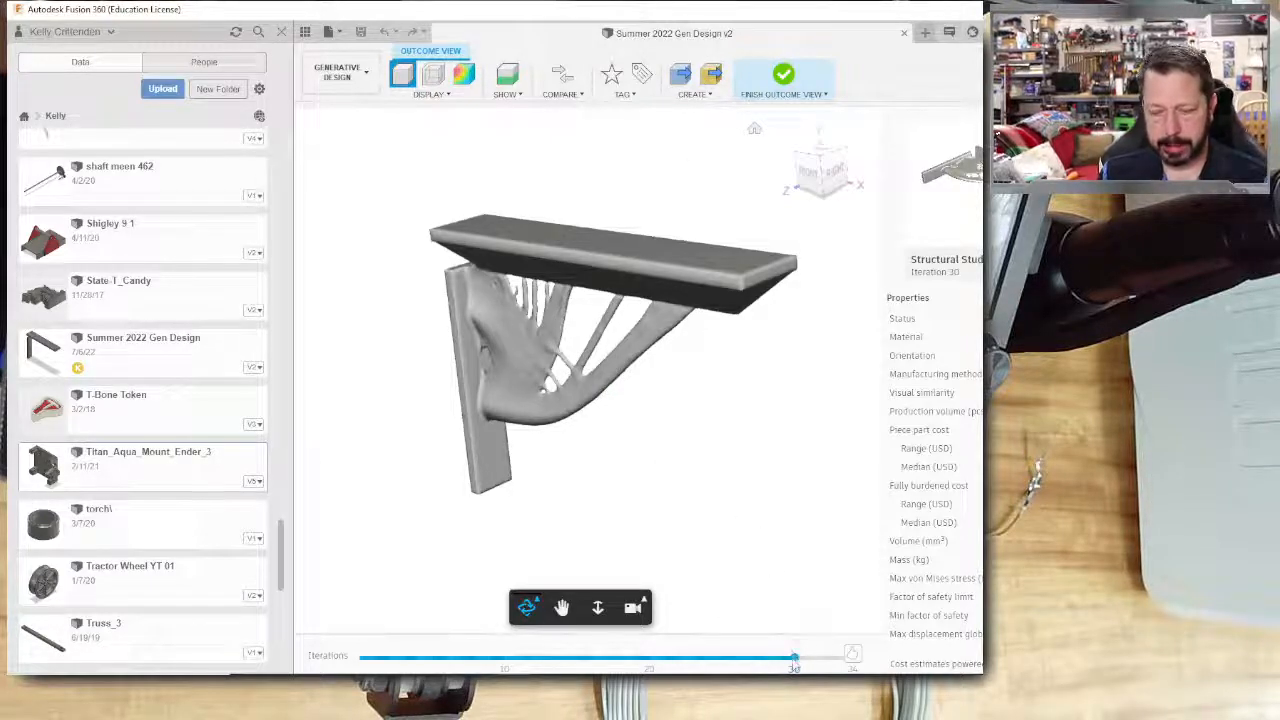
left_click_drag(724, 374, 510, 274)
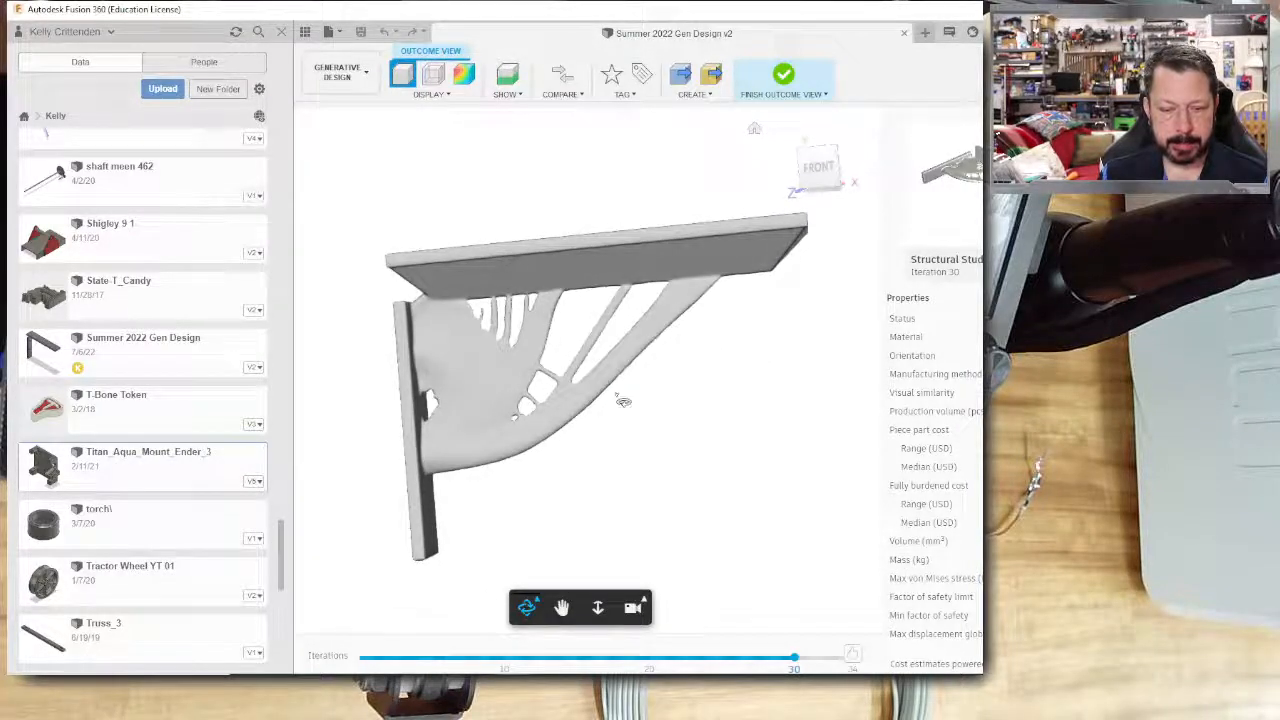
left_click_drag(623, 401, 571, 431)
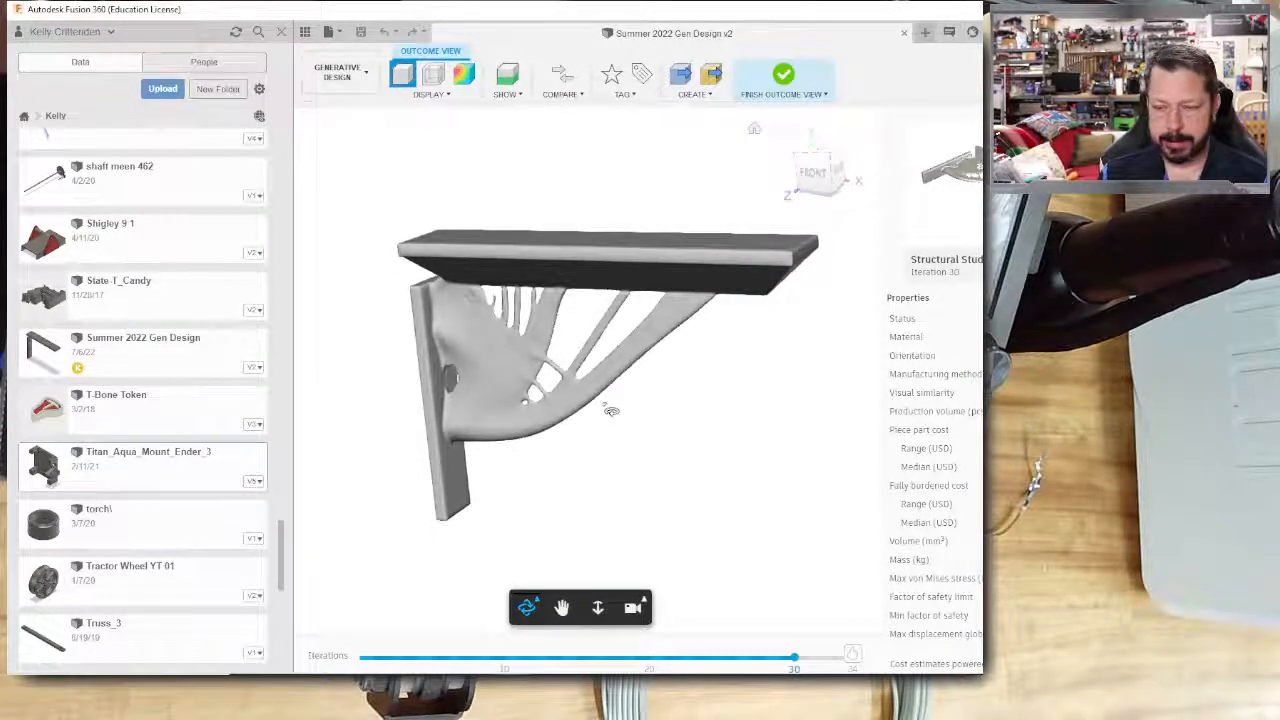
scroll(970, 410, "down", 1)
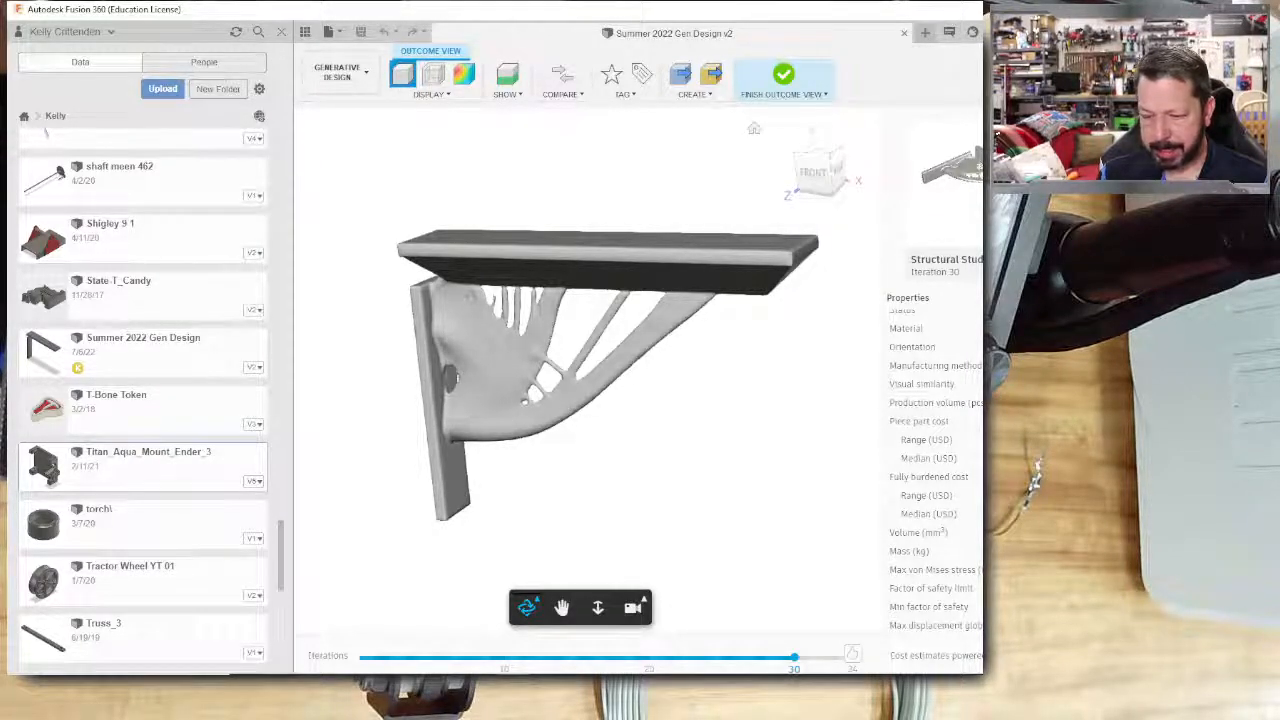
left_click_drag(689, 374, 700, 409)
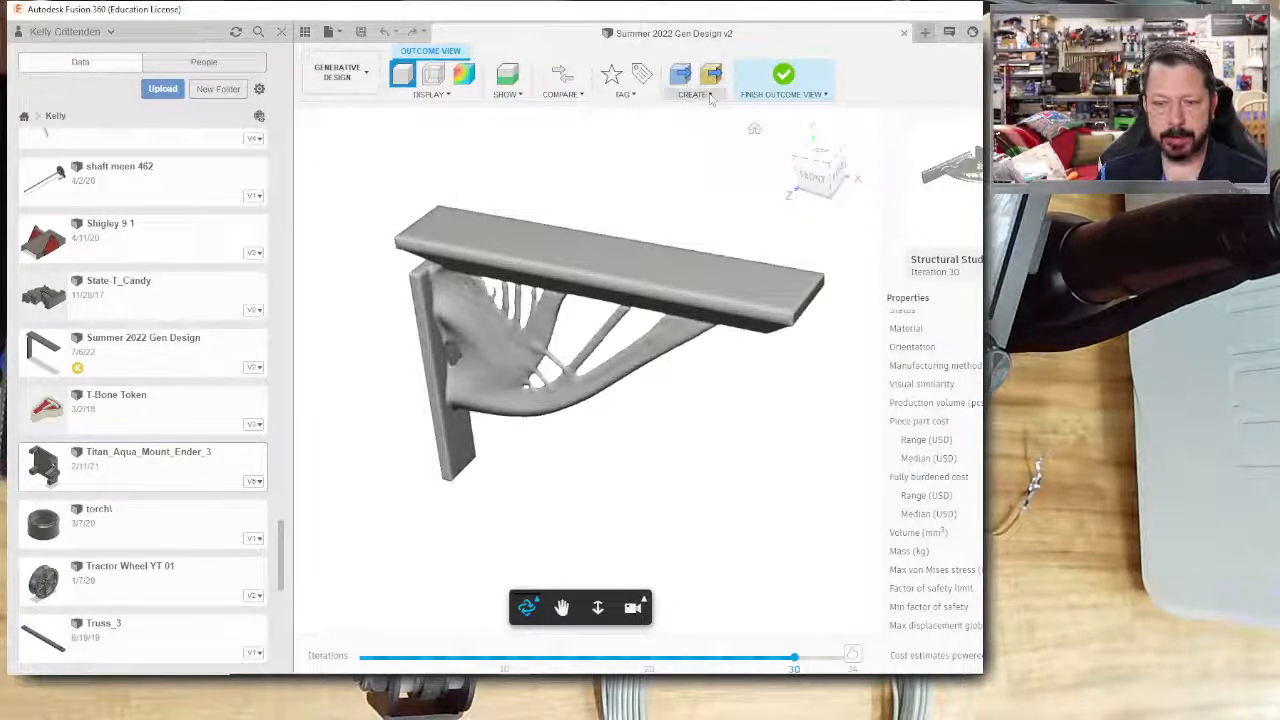
Create an editable design from iteration 30 with Design from Outcome and check the job's export progress.
left_click(710, 95)
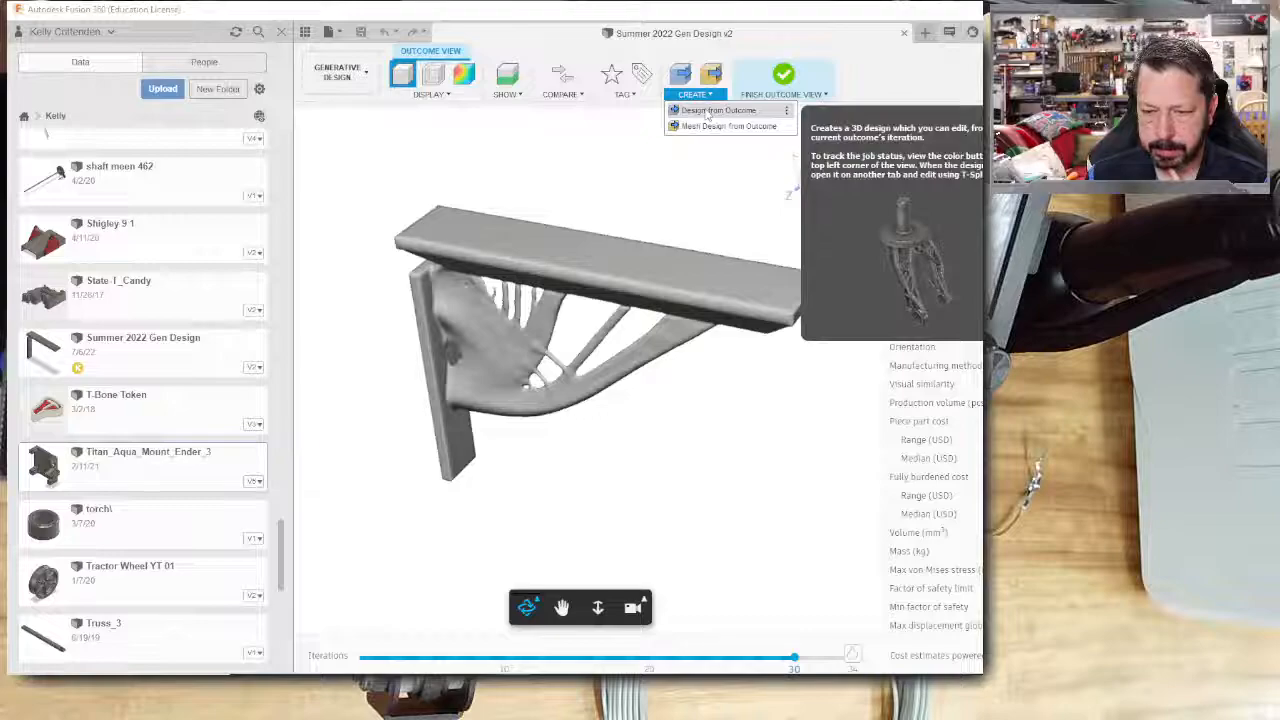
left_click(708, 111)
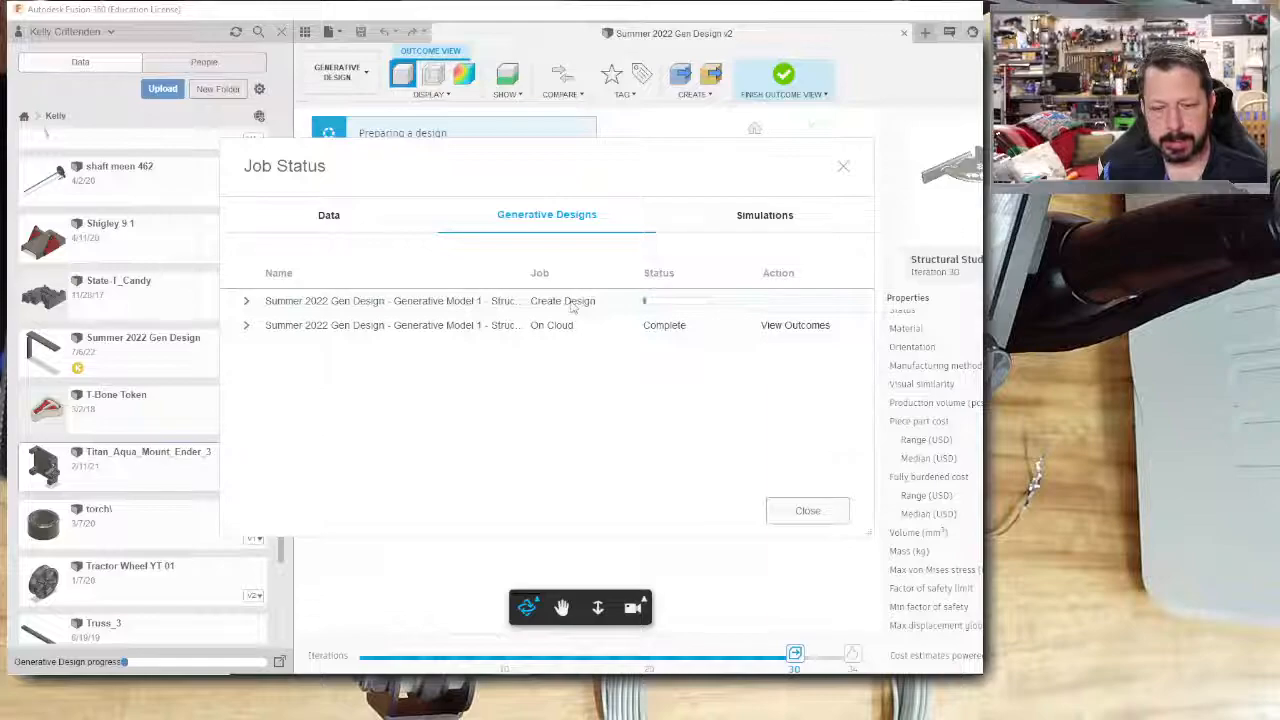
left_click(247, 303)
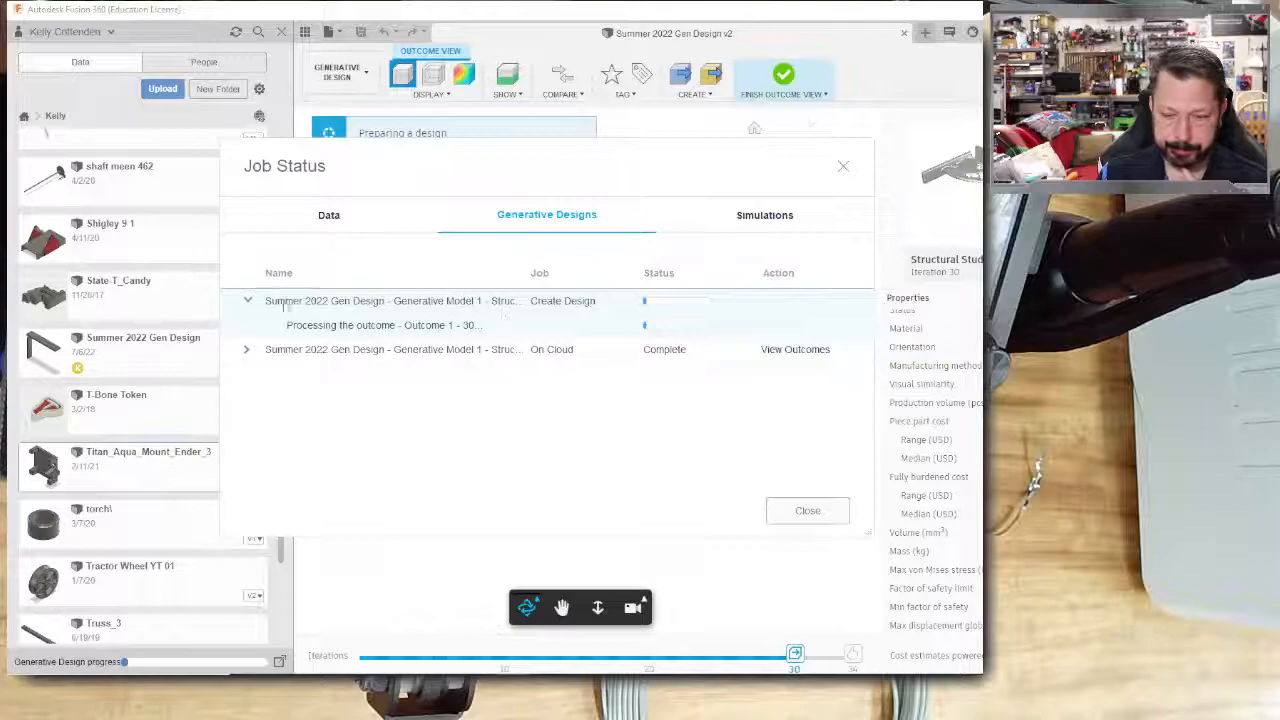
left_click(247, 300)
mouse_move(663, 305)
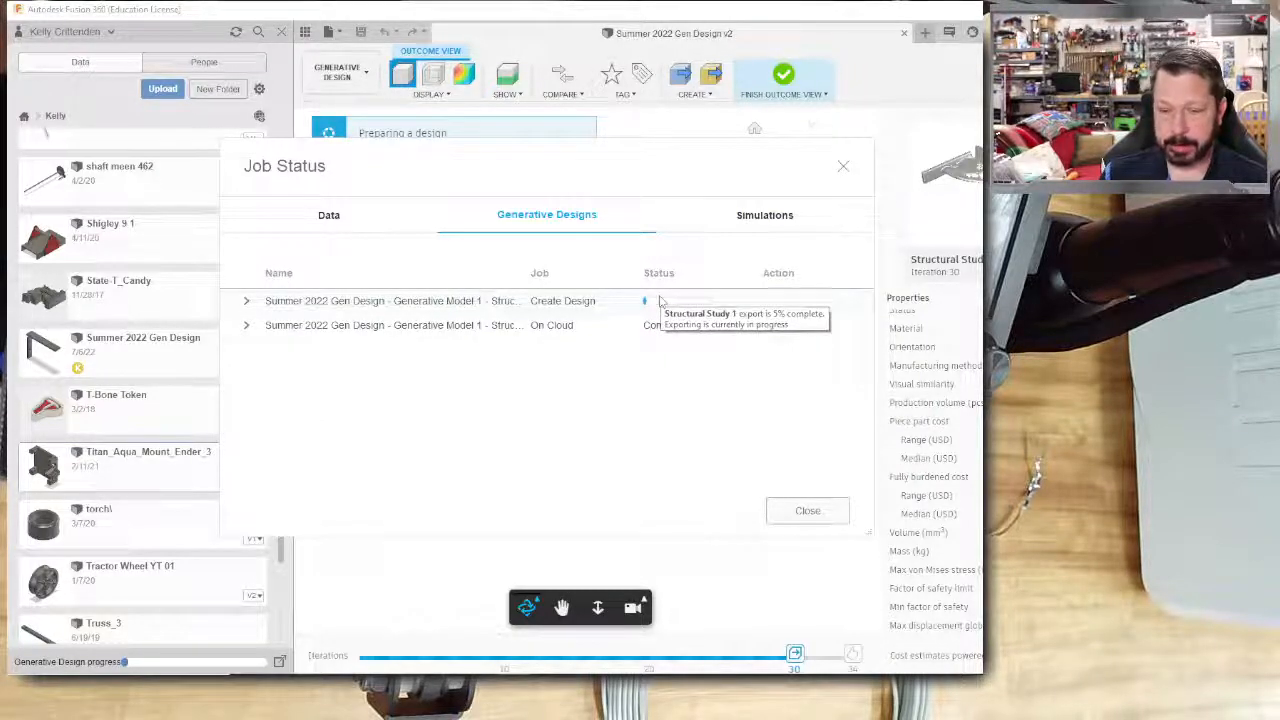
left_click(807, 511)
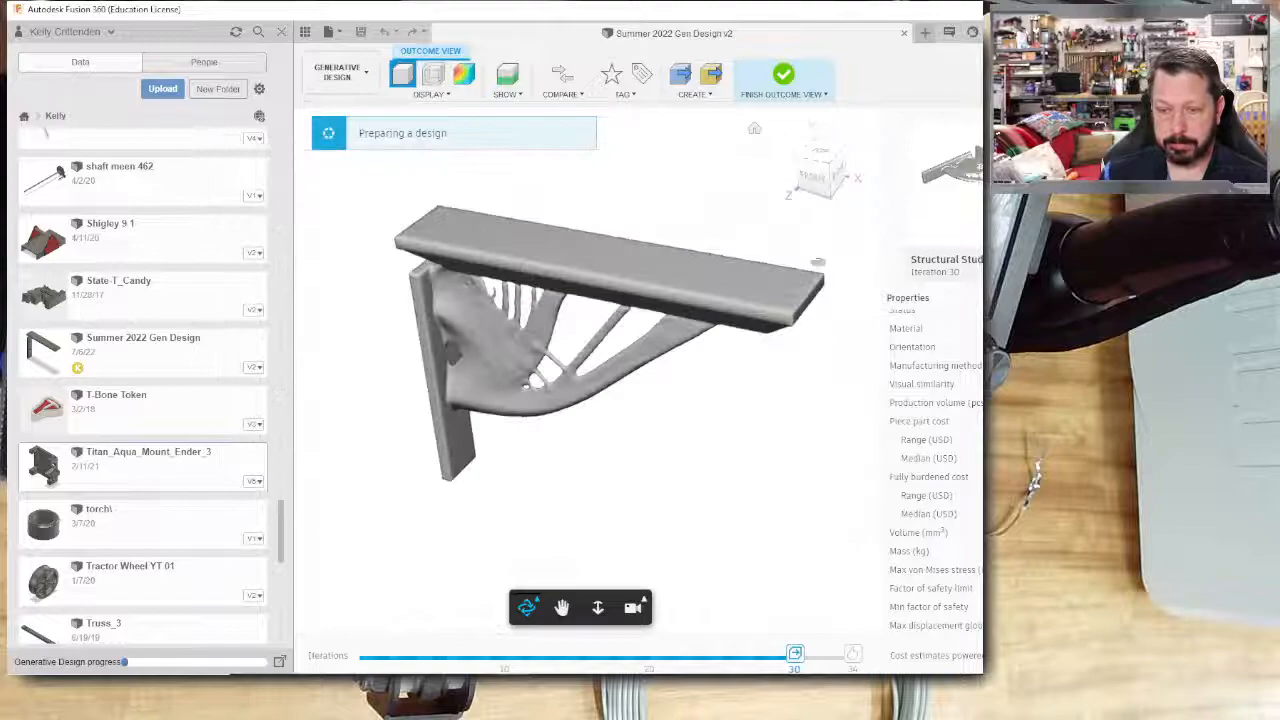
Return to the outcome list, review both outcomes with their properties displayed, and expand the Processing status filter.
left_click(785, 80)
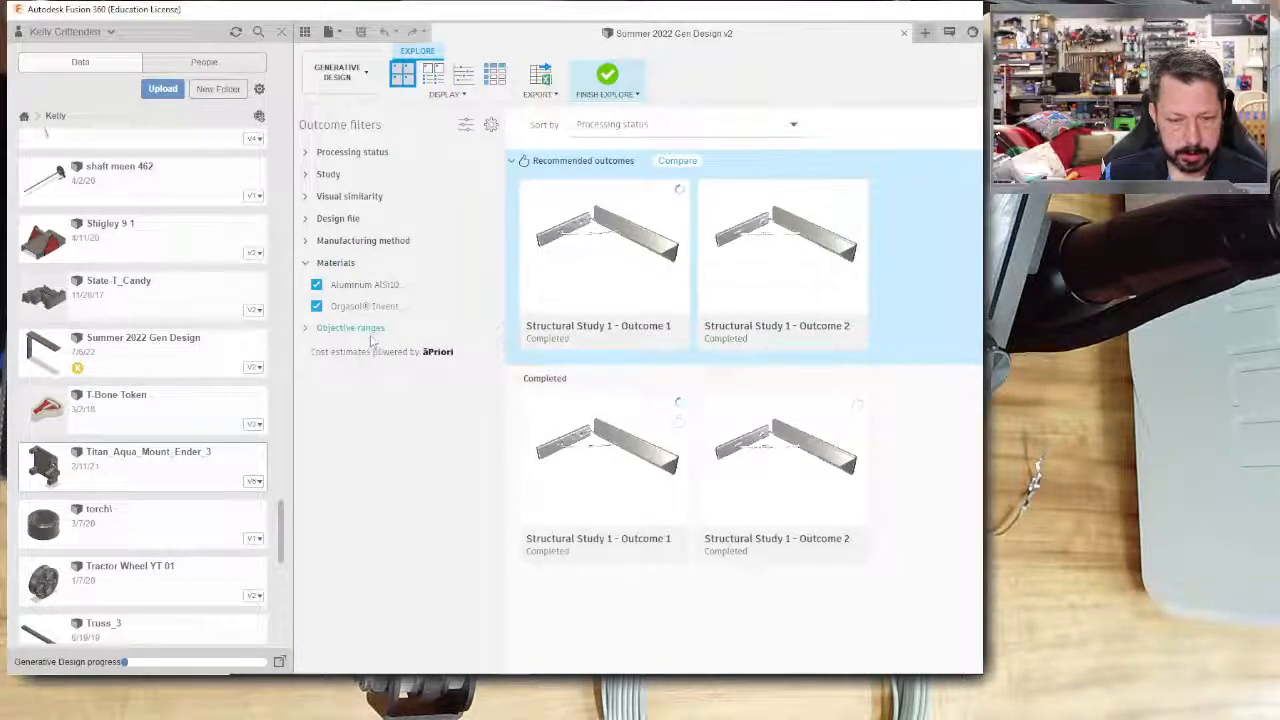
left_click(434, 80)
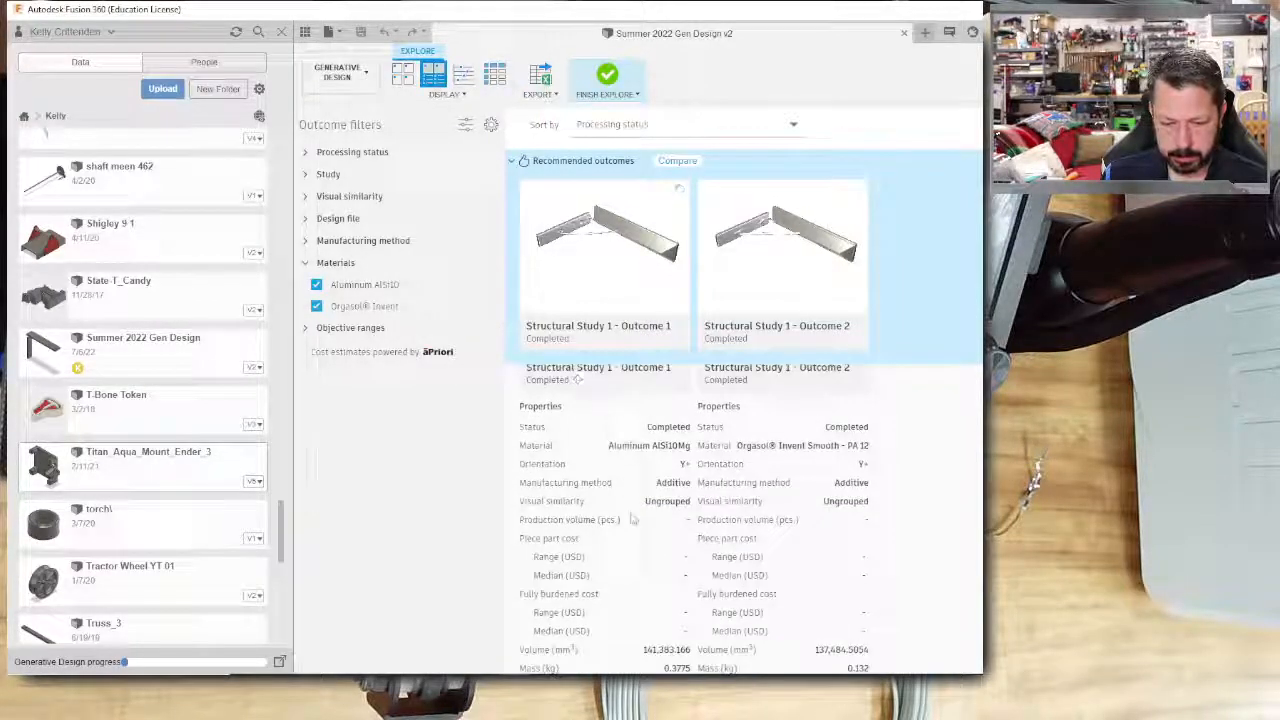
scroll(632, 519, "down", 1)
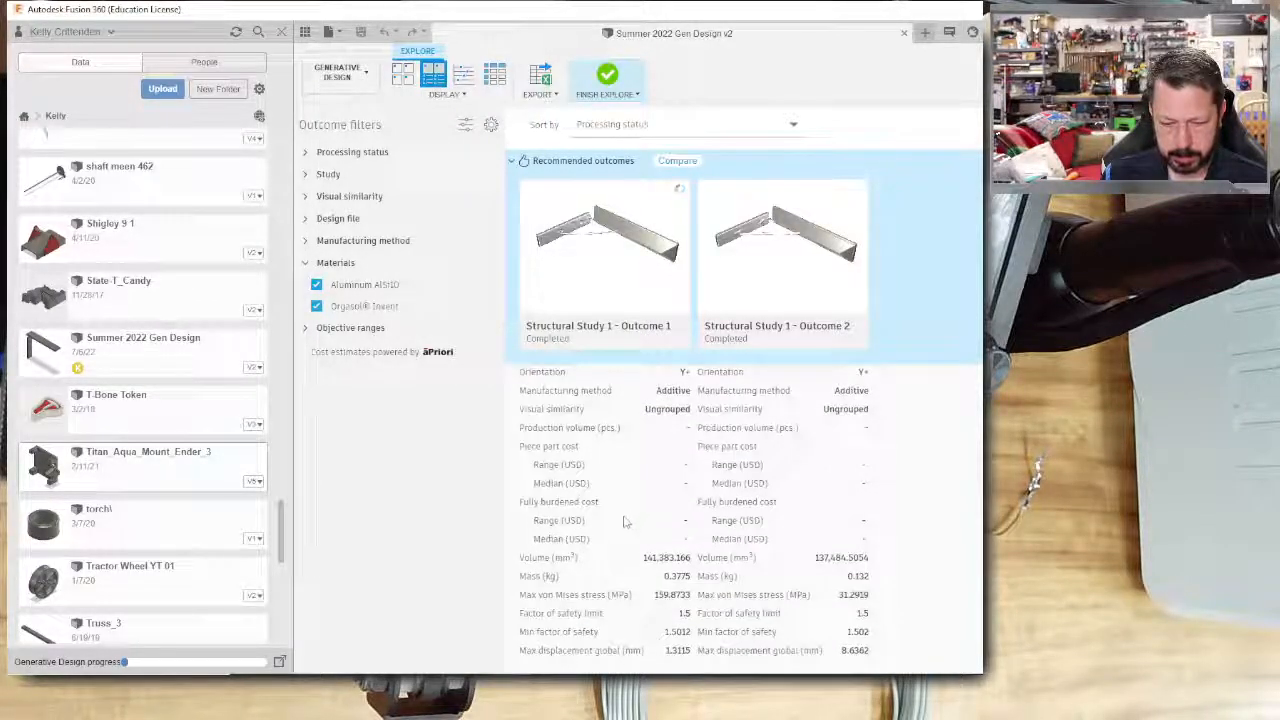
scroll(624, 521, "up", 3)
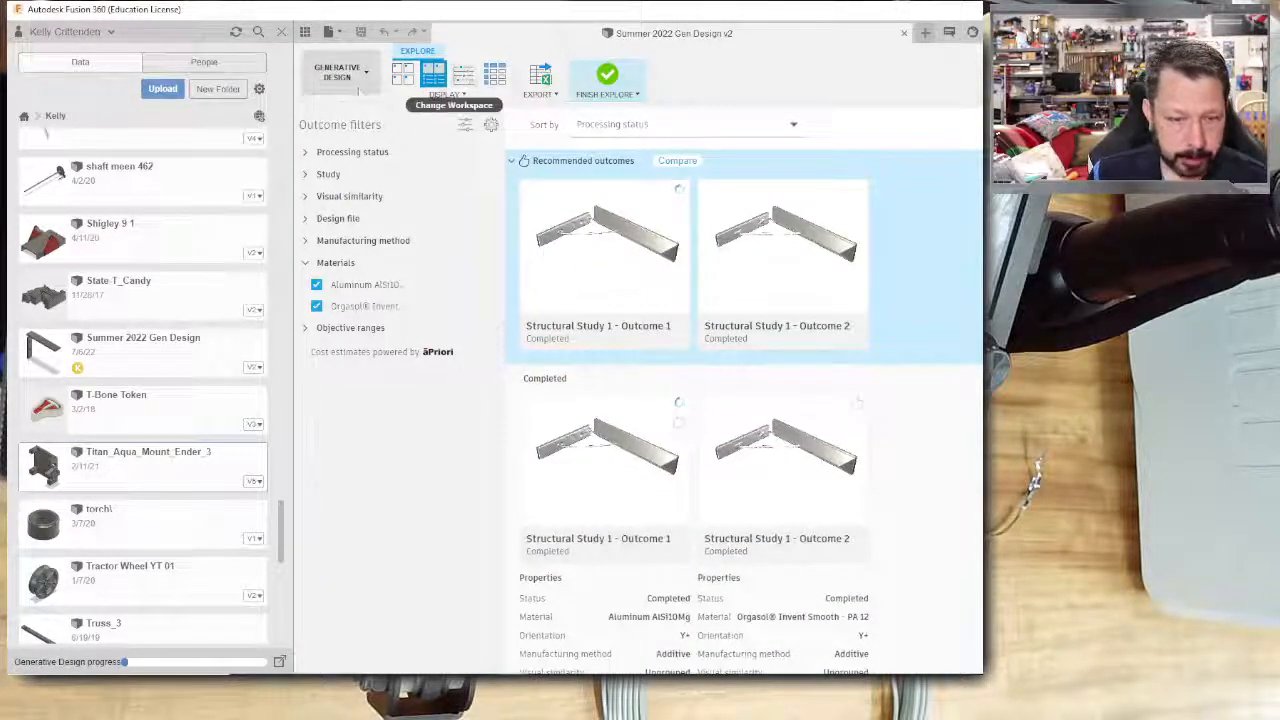
left_click(318, 154)
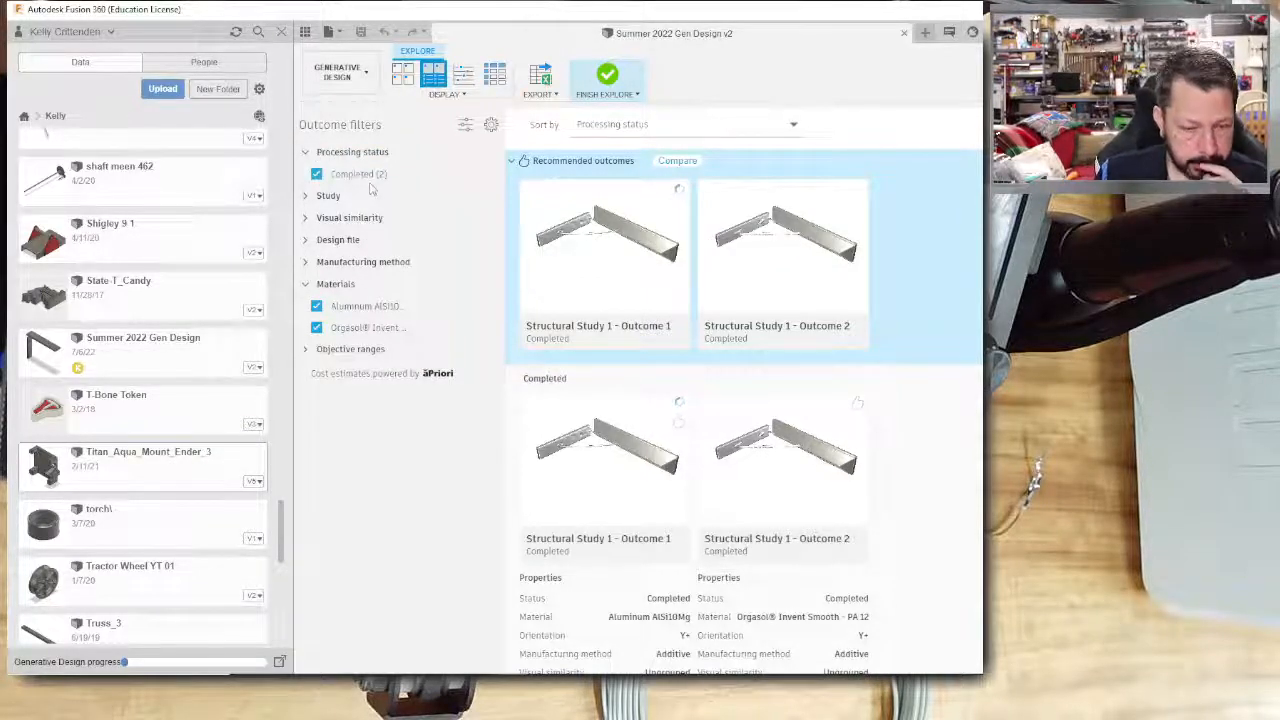
Examine the Completed filter, the visibility settings for outcome filters and properties, and the recommended outcomes.
left_click(316, 174)
left_click(316, 174)
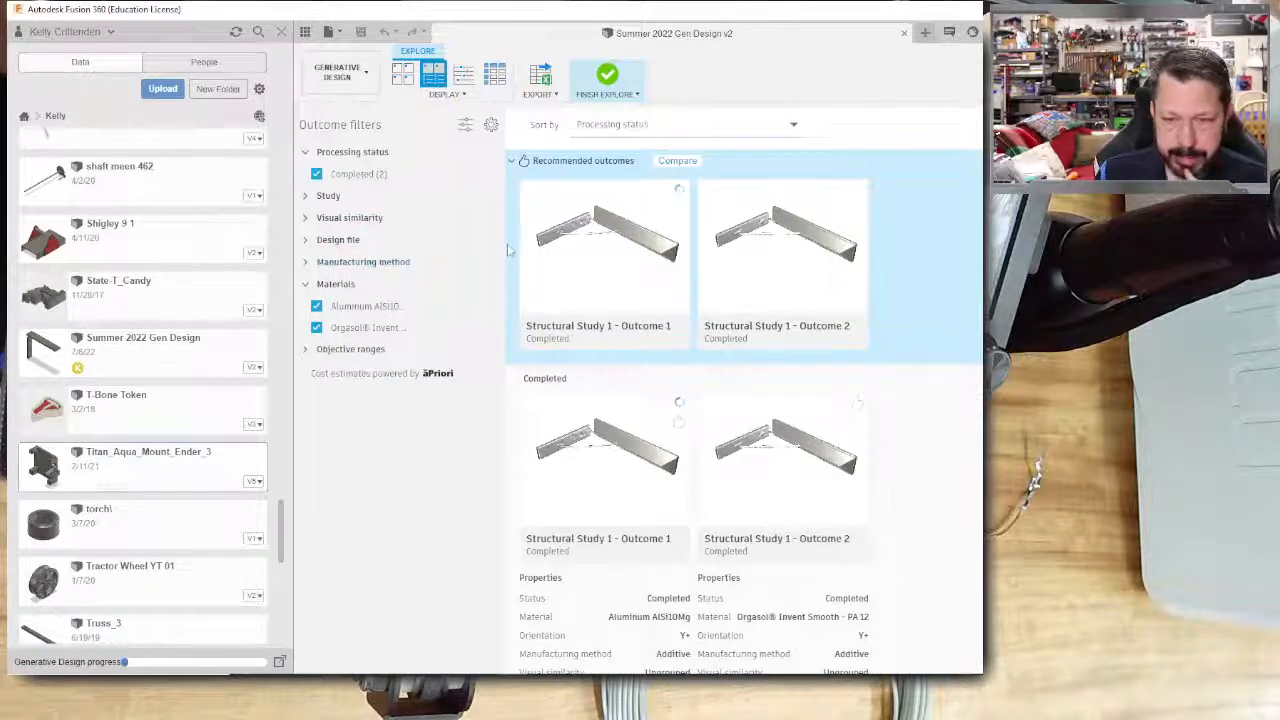
left_click(491, 125)
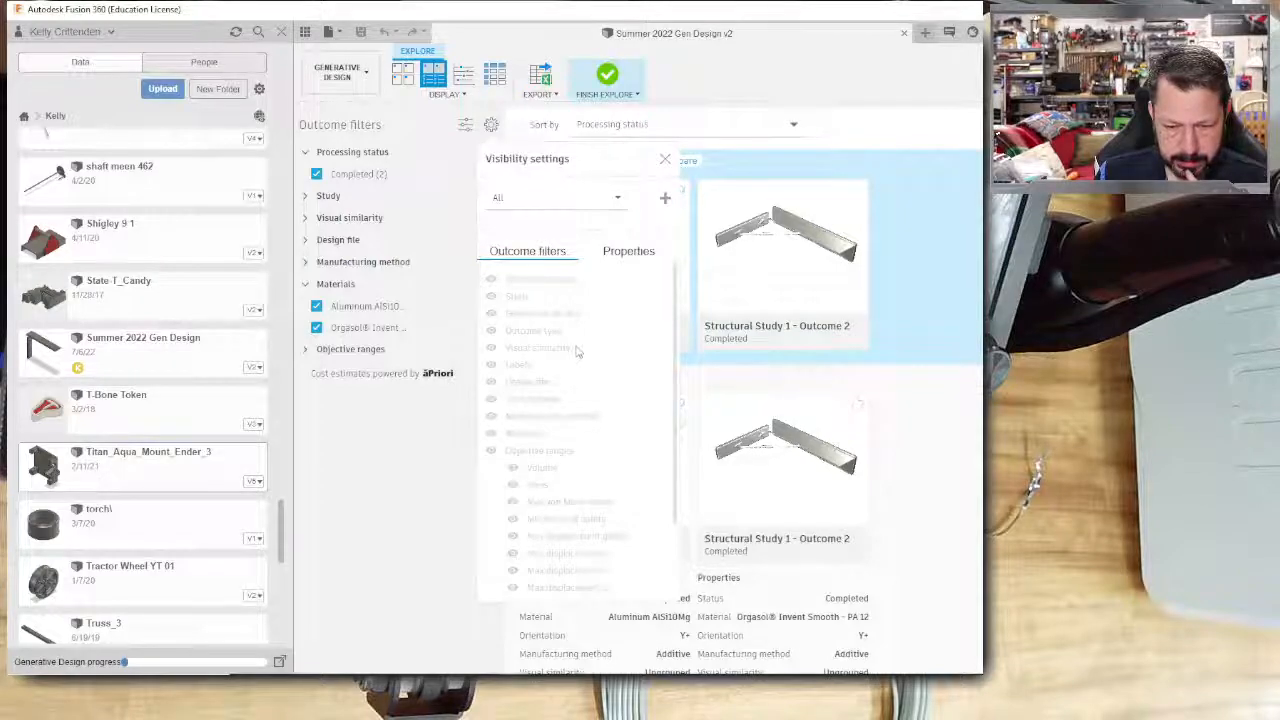
left_click(628, 251)
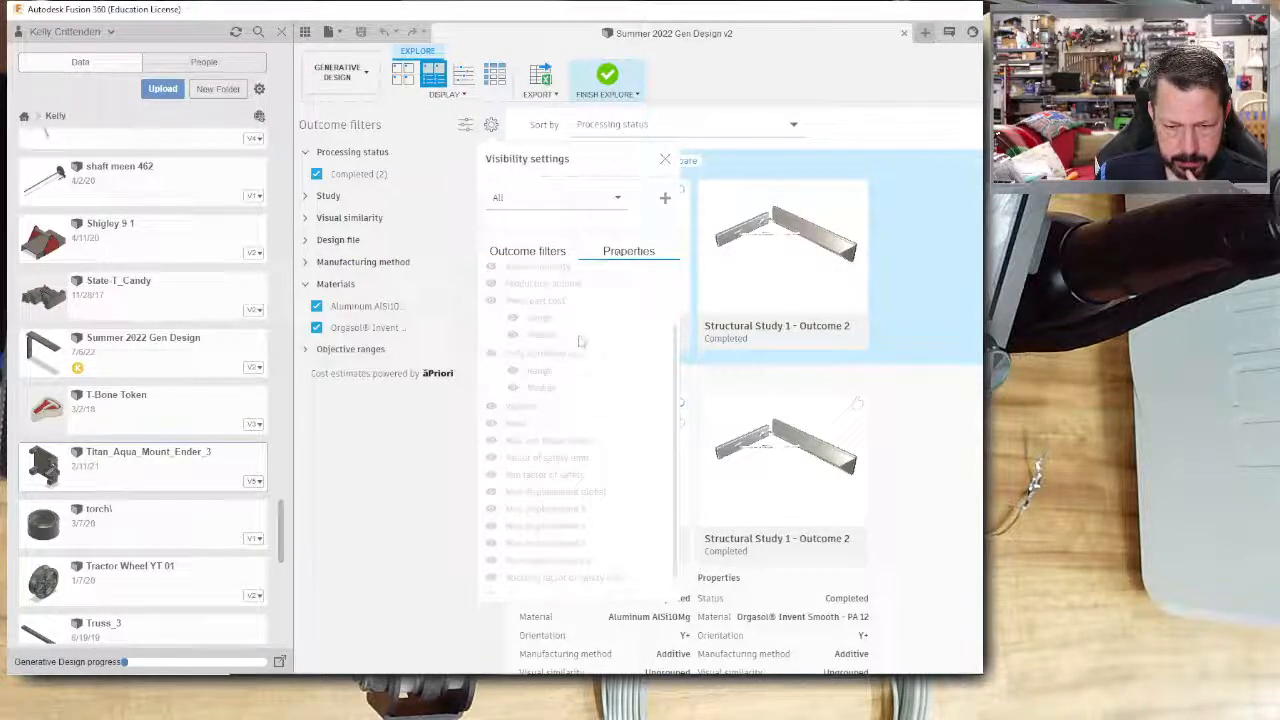
scroll(581, 342, "up", 2)
scroll(581, 342, "down", 2)
scroll(578, 342, "down", 1)
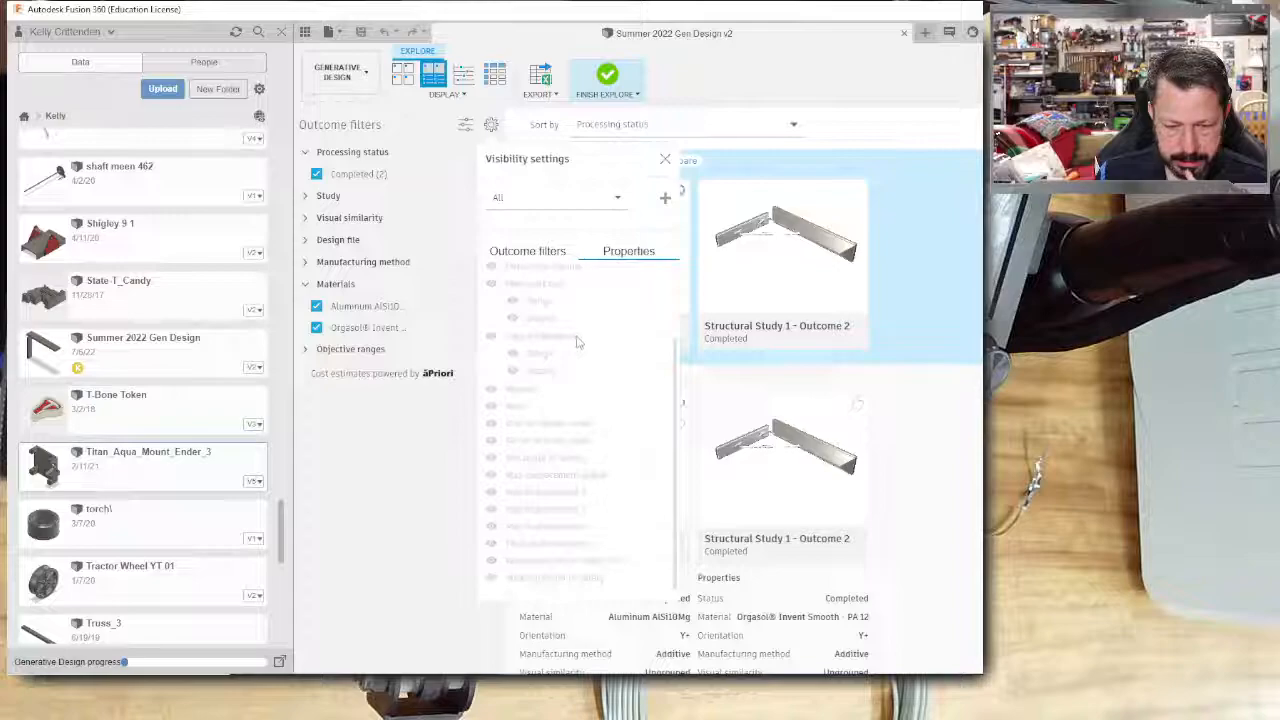
left_click(492, 126)
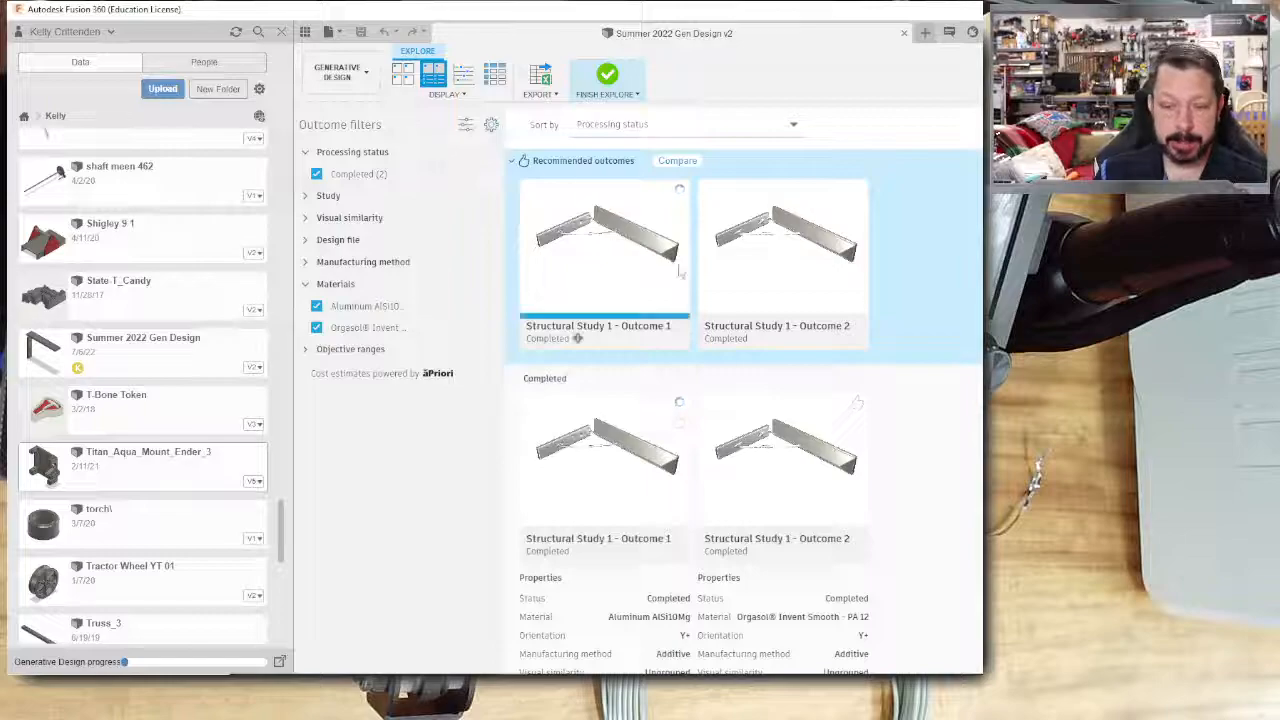
mouse_move(672, 272)
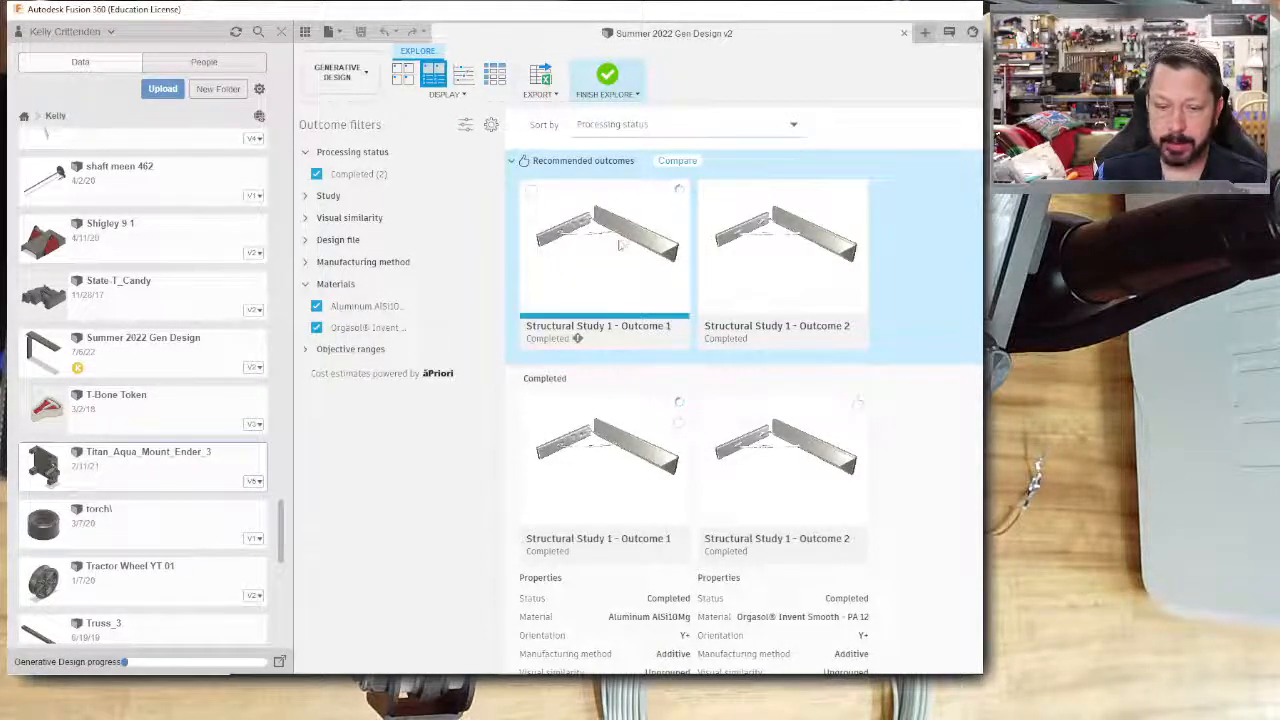
mouse_move(598, 242)
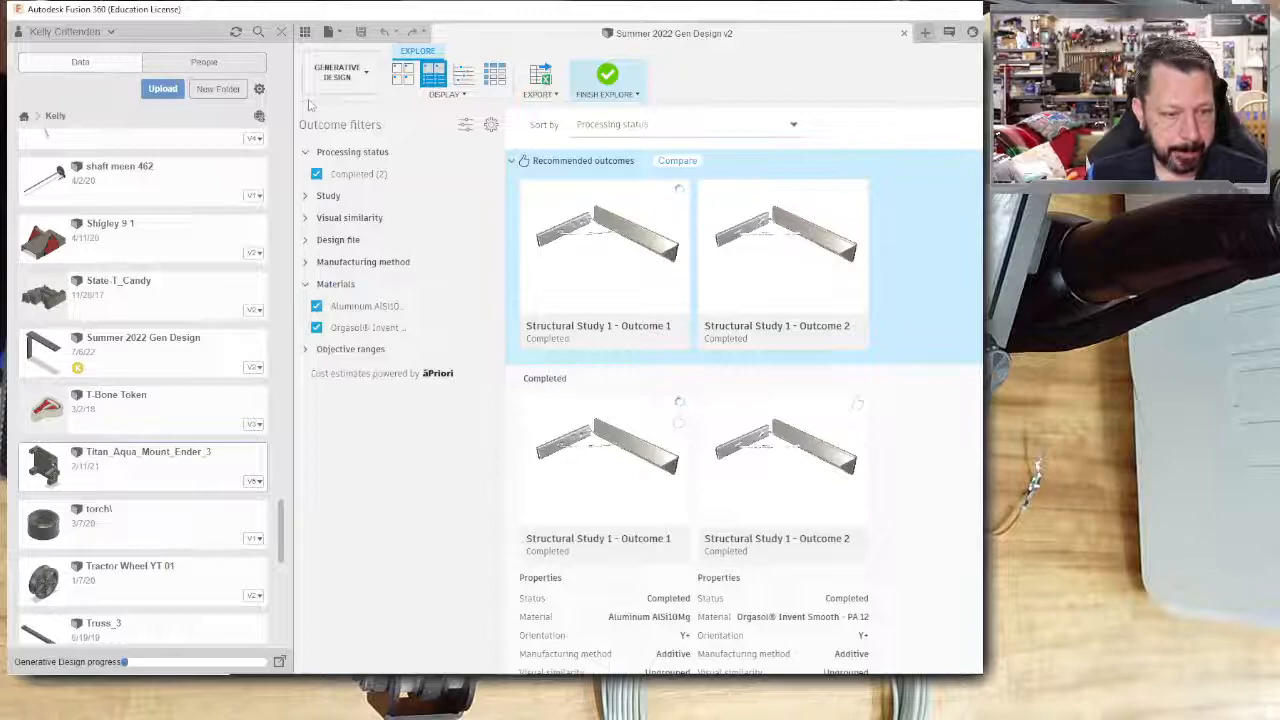
Create a new empty design and start a sketch on the vertical XY plane.
left_click(280, 32)
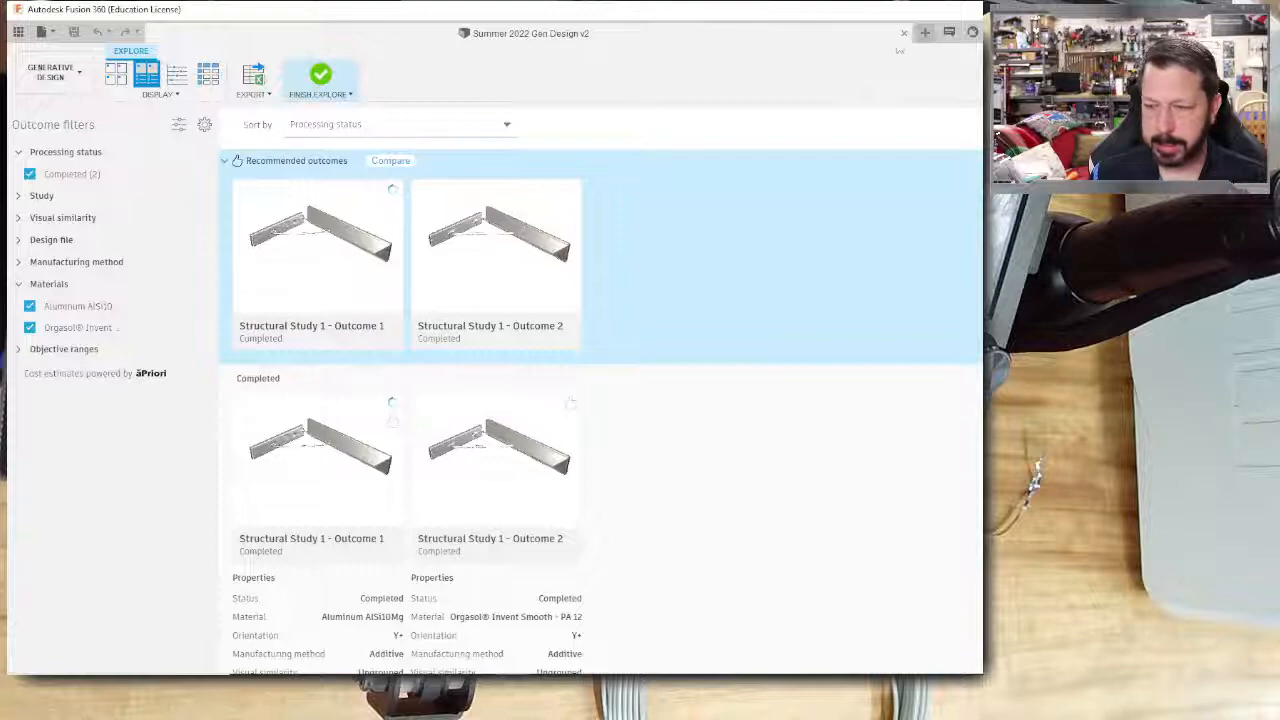
left_click(925, 33)
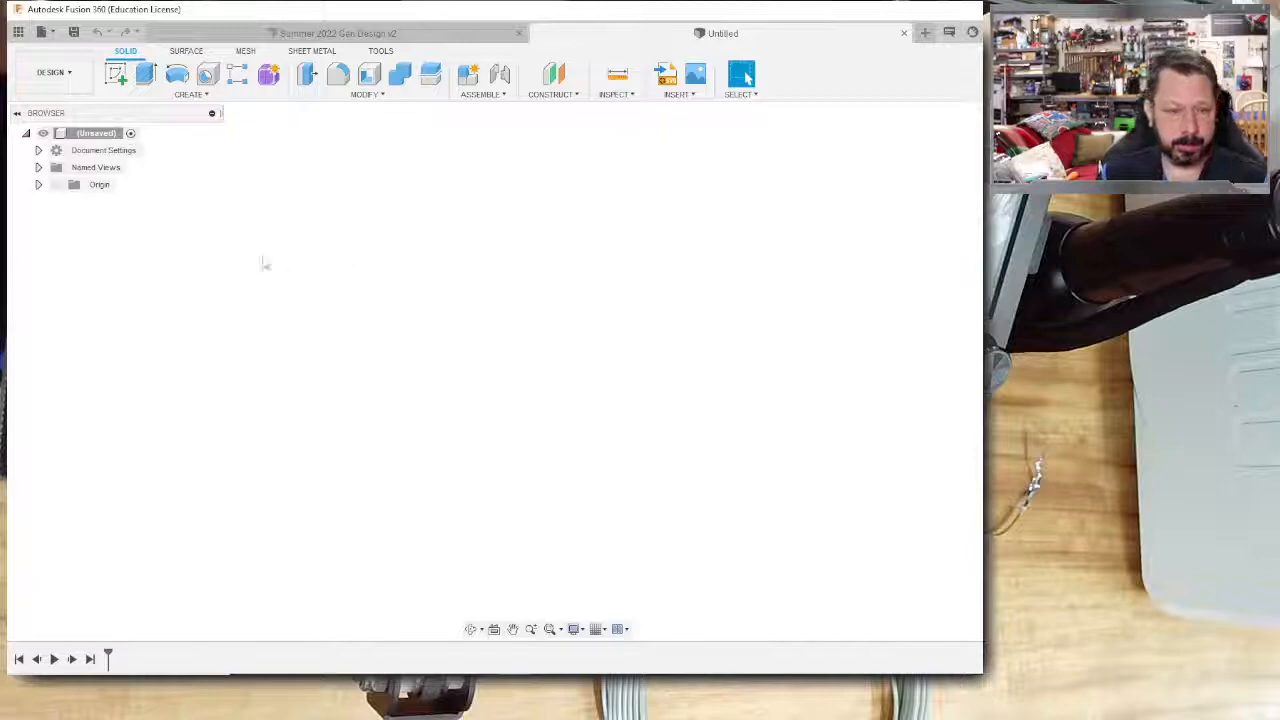
left_click(116, 74)
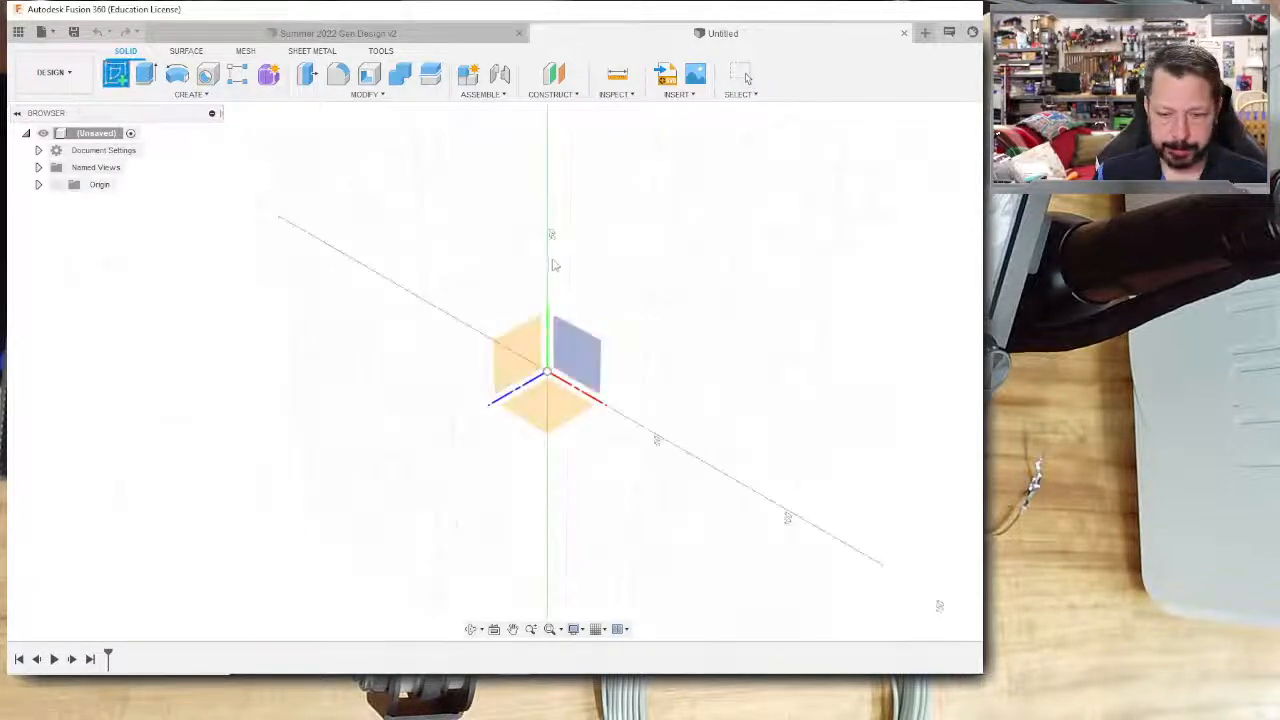
left_click(589, 366)
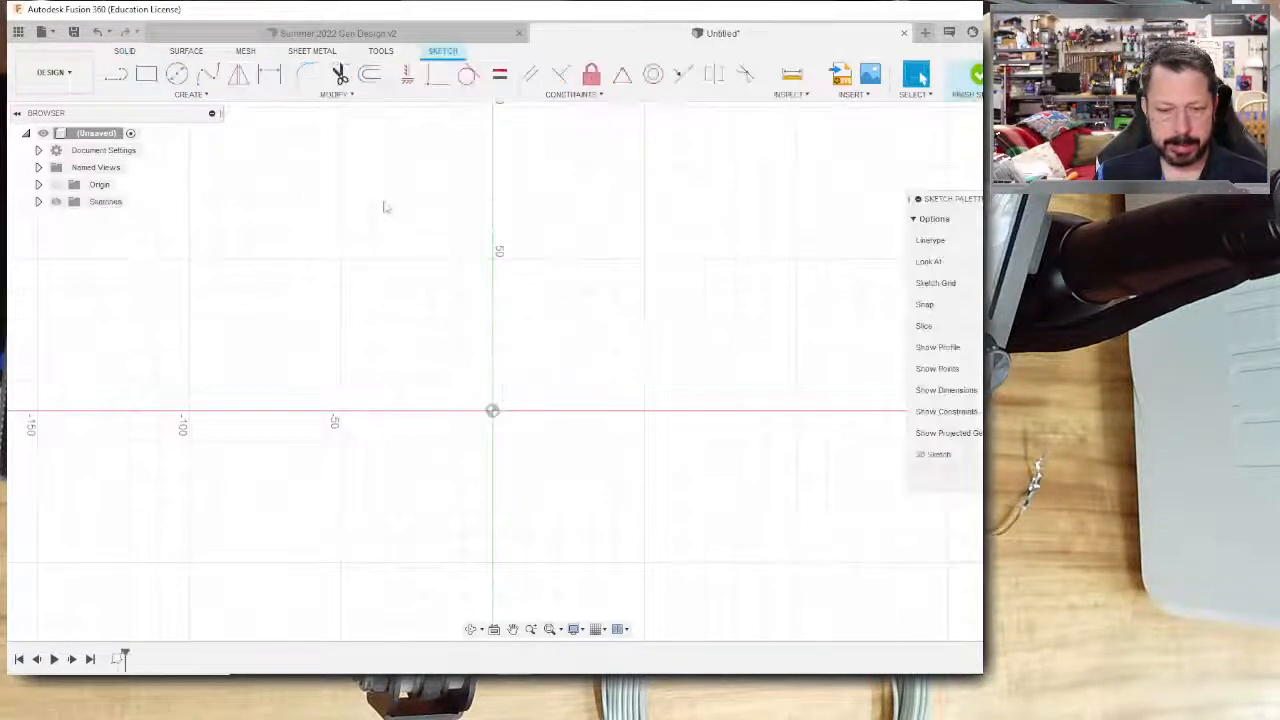
Change the new design's active units to inches.
left_click(38, 150)
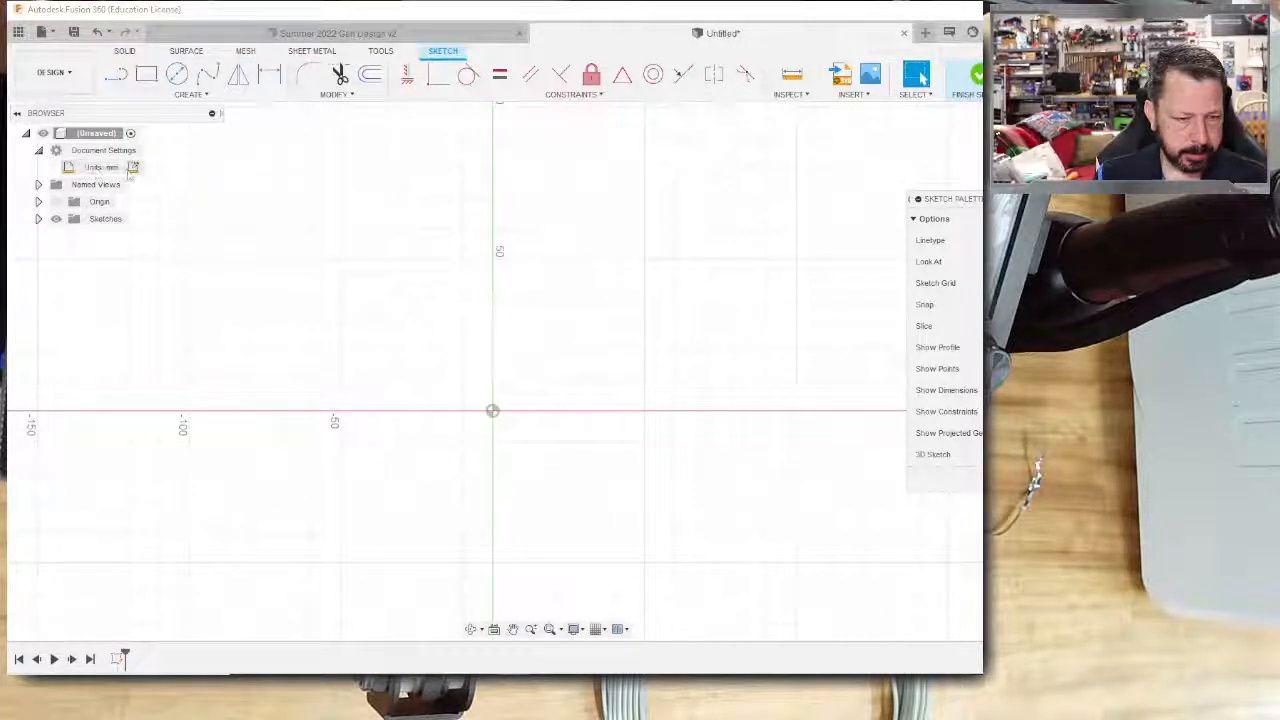
left_click(133, 168)
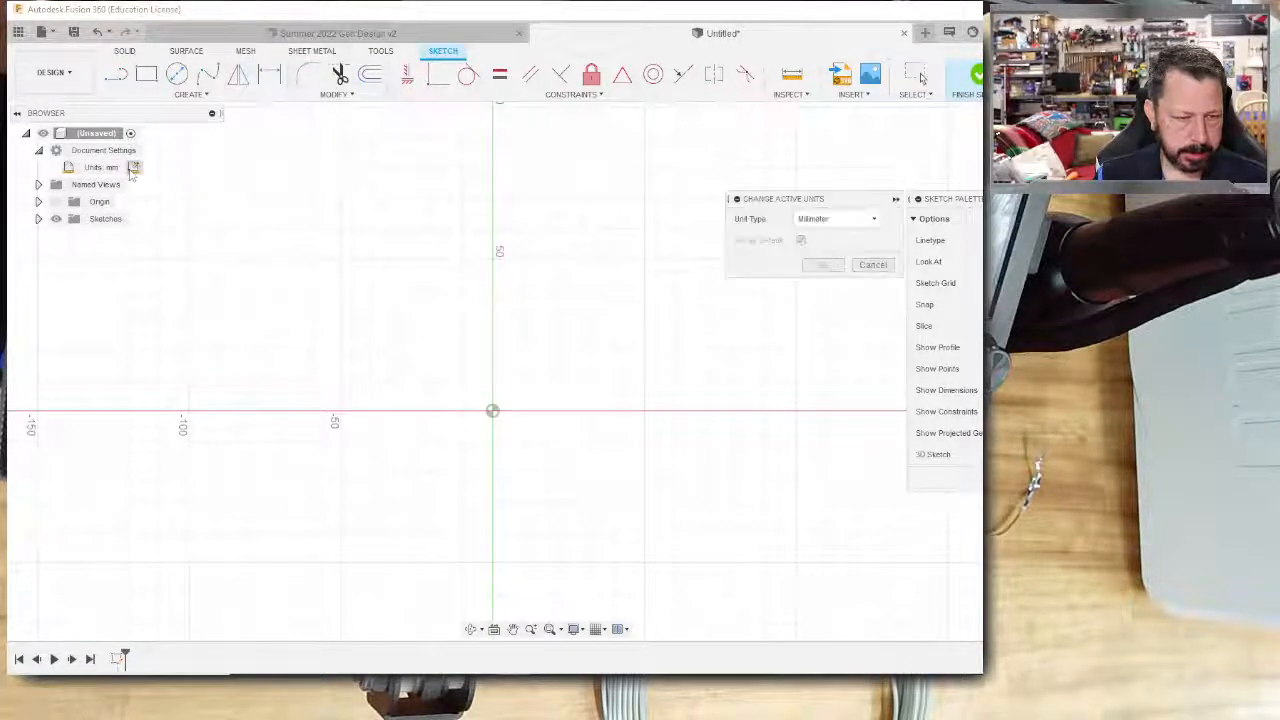
left_click(875, 220)
left_click(826, 286)
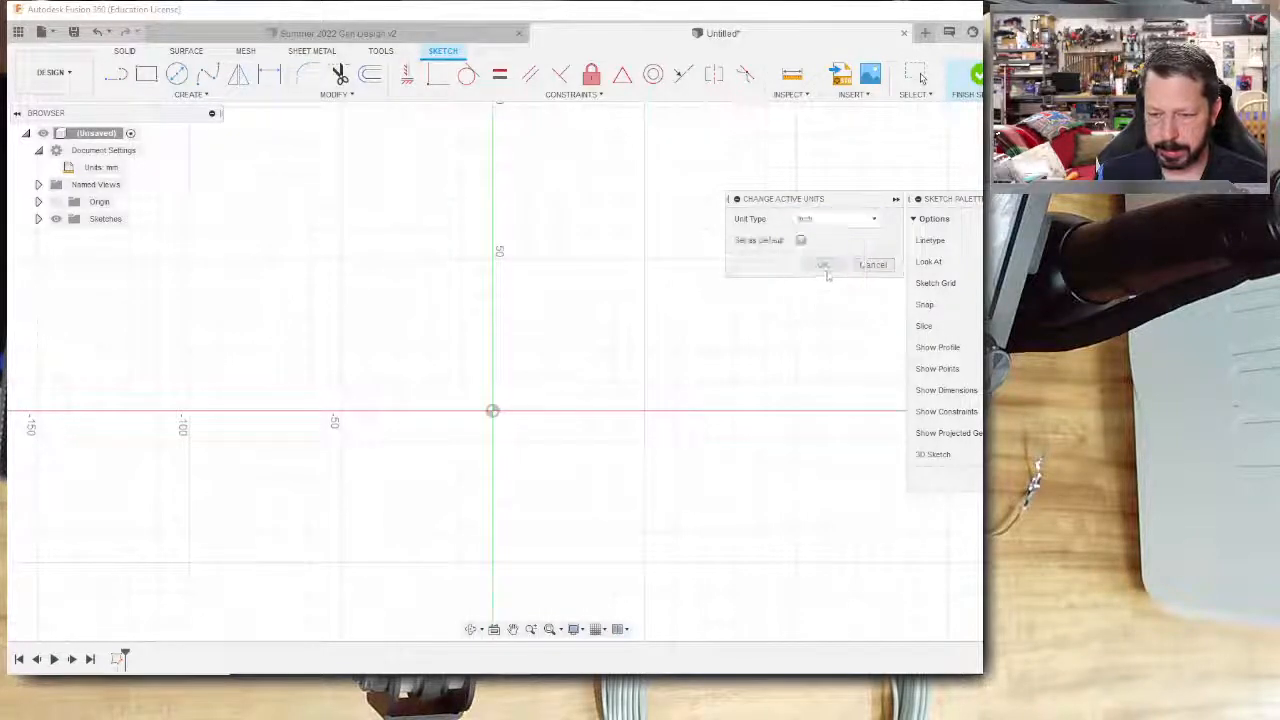
left_click(823, 265)
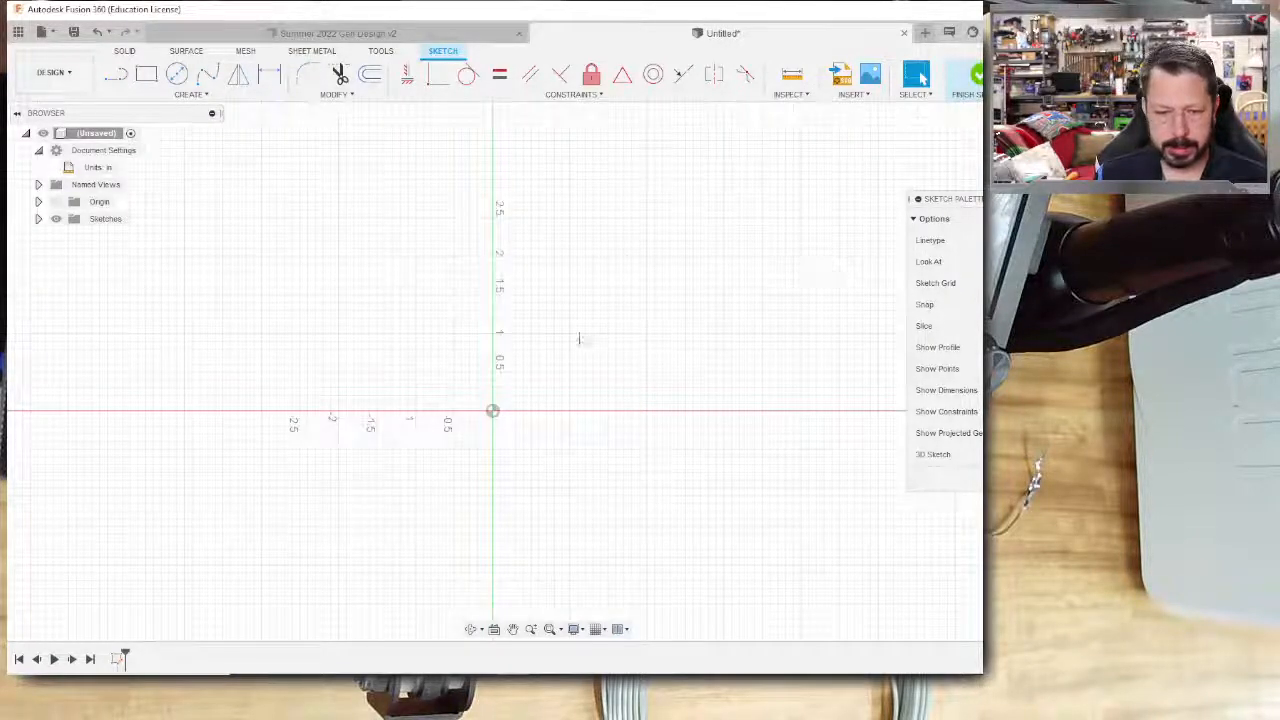
Sketch a thin horizontal rectangle starting on the vertical axis above the origin and dimension its length as 8 in.
left_click(146, 74)
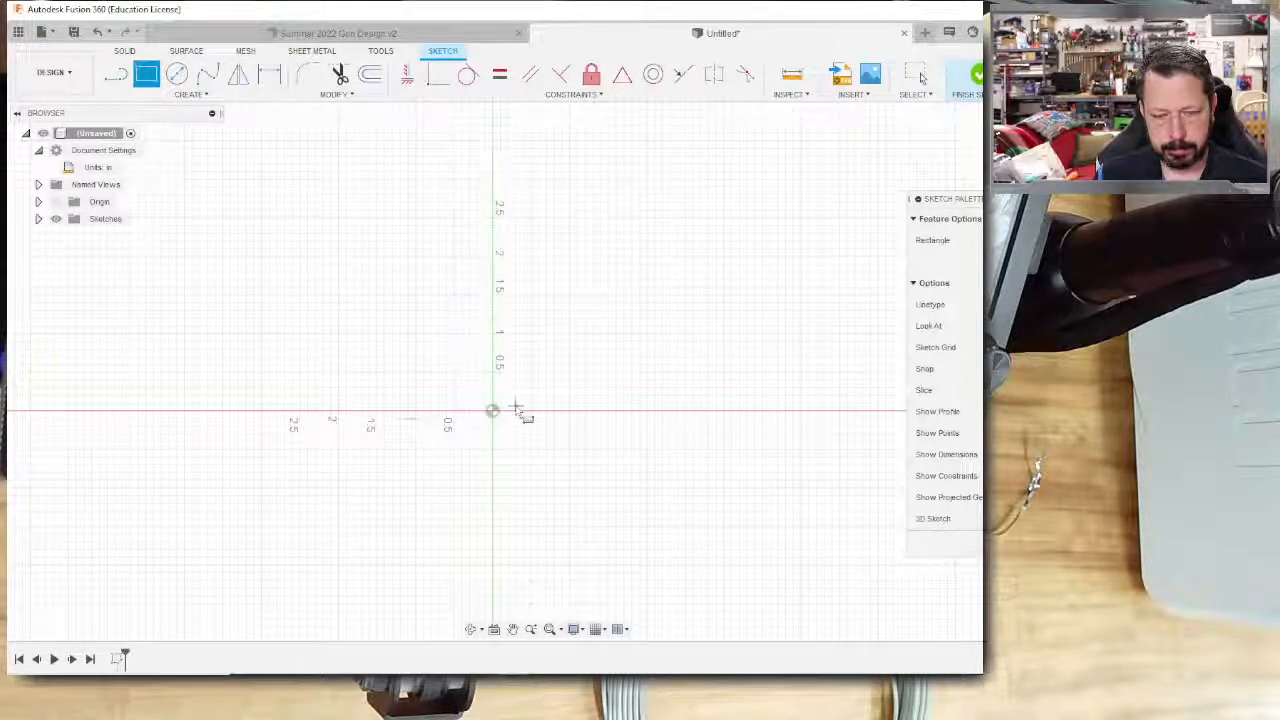
left_click(494, 154)
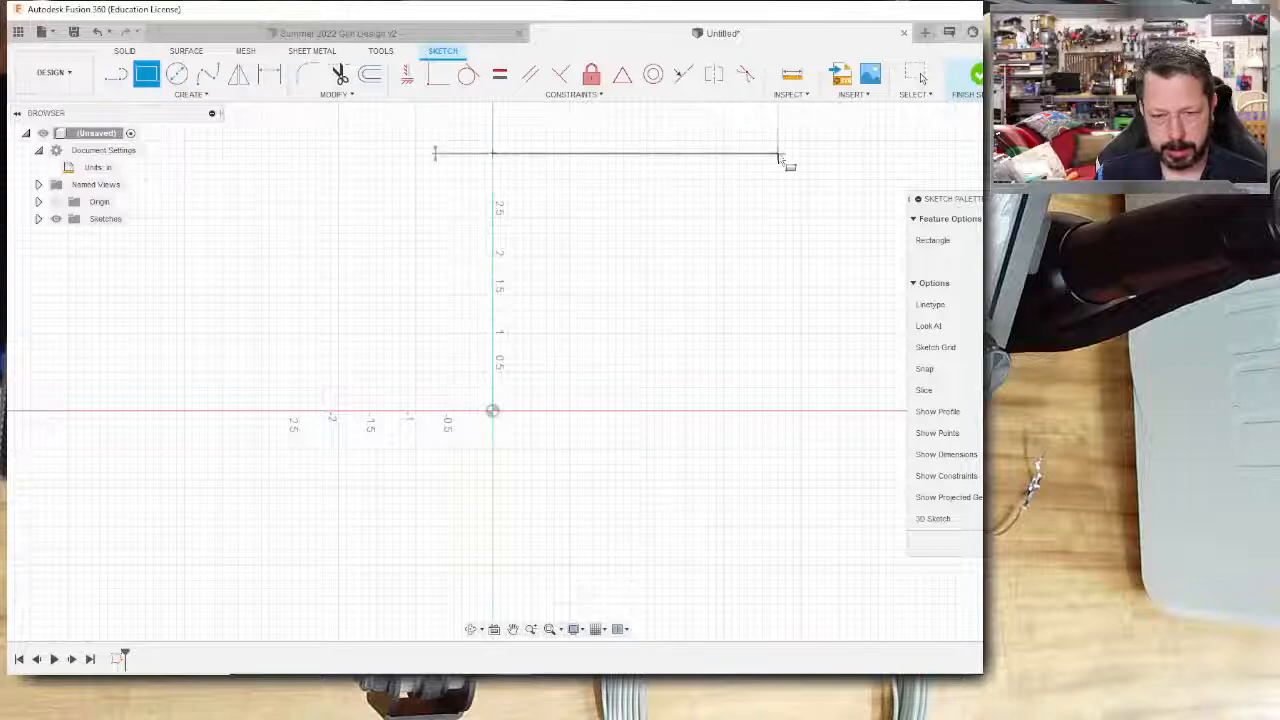
left_click(798, 170)
scroll(771, 200, "up", 5)
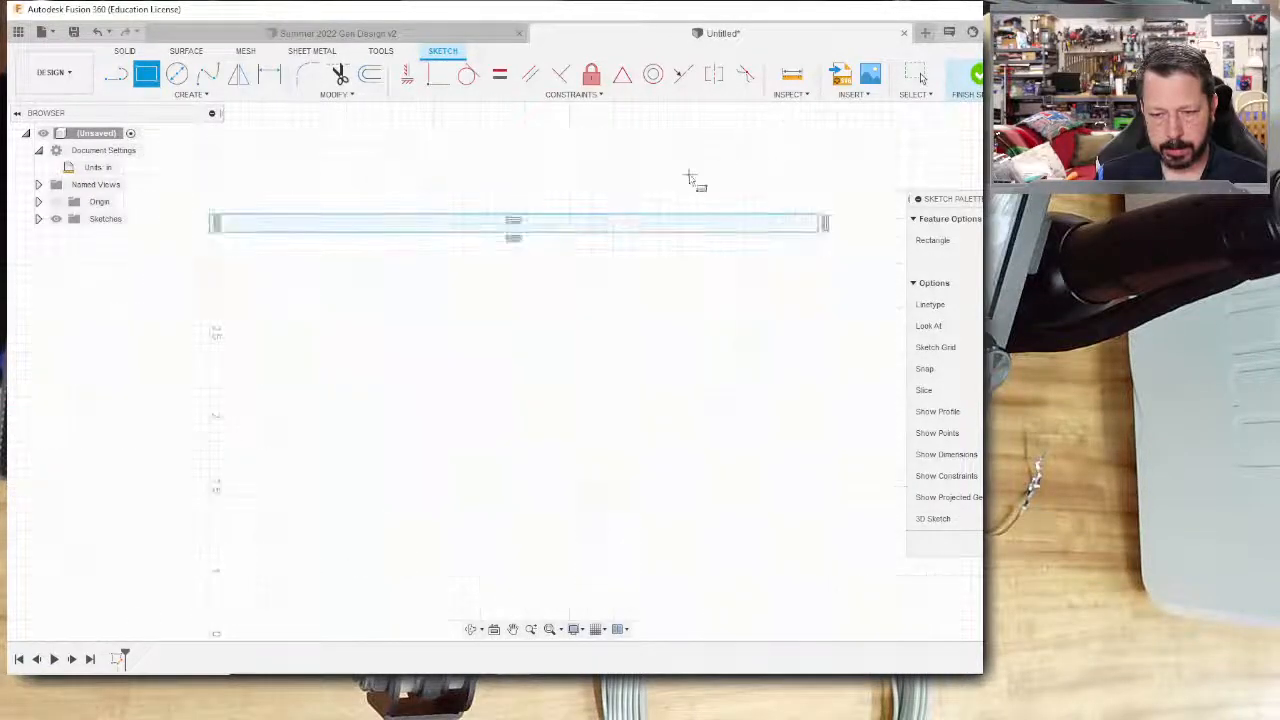
key("d")
left_click(592, 216)
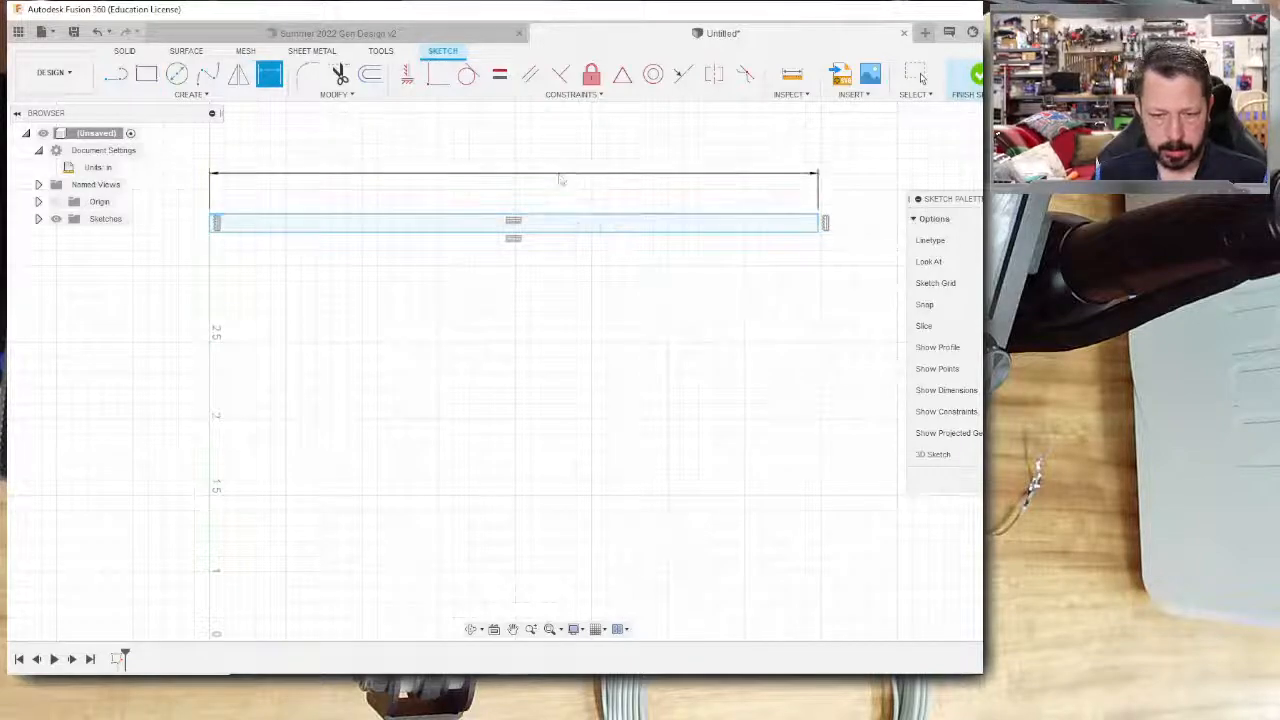
left_click(561, 180)
type("8")
key("Return")
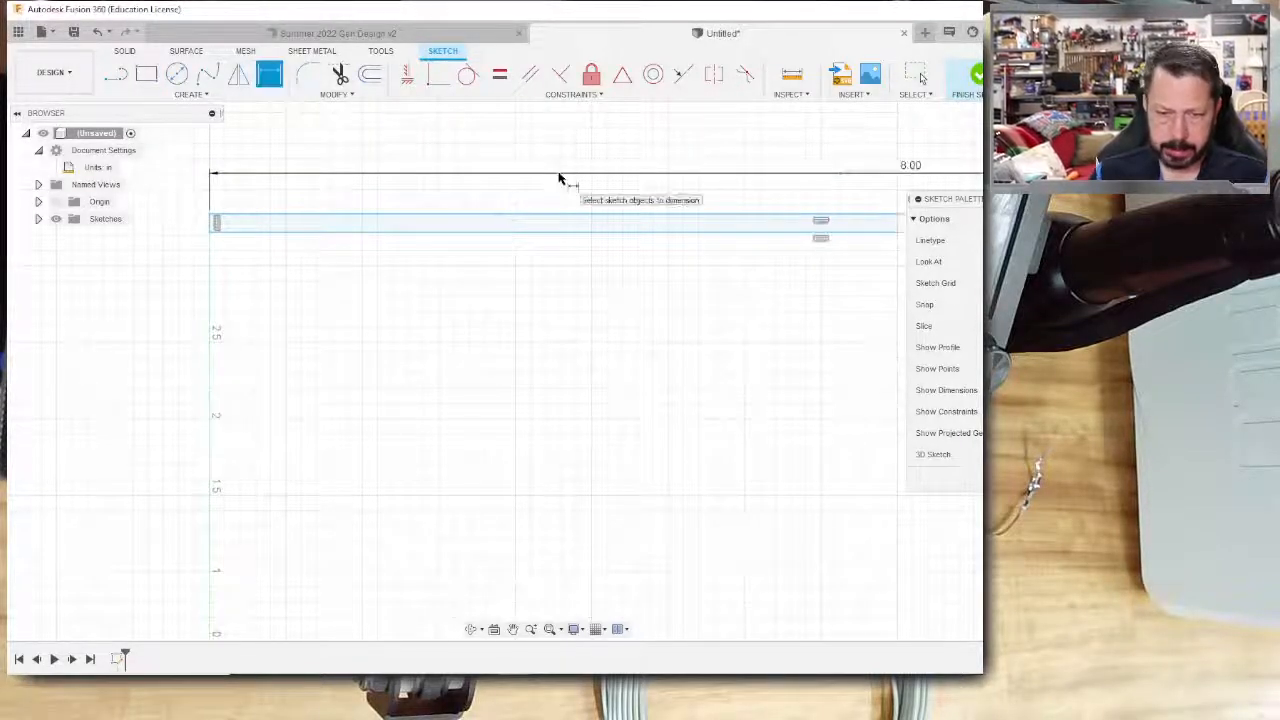
Dimension the rectangle's short end edge to a thickness of 0.25 in.
scroll(640, 300, "down", 3)
scroll(766, 366, "down", 1)
scroll(800, 382, "down", 2)
mouse_move(803, 380)
middle_mouse_down("shift")
mouse_move(683, 360)
mouse_move(749, 369)
middle_mouse_up("shift")
scroll(590, 386, "down", 1)
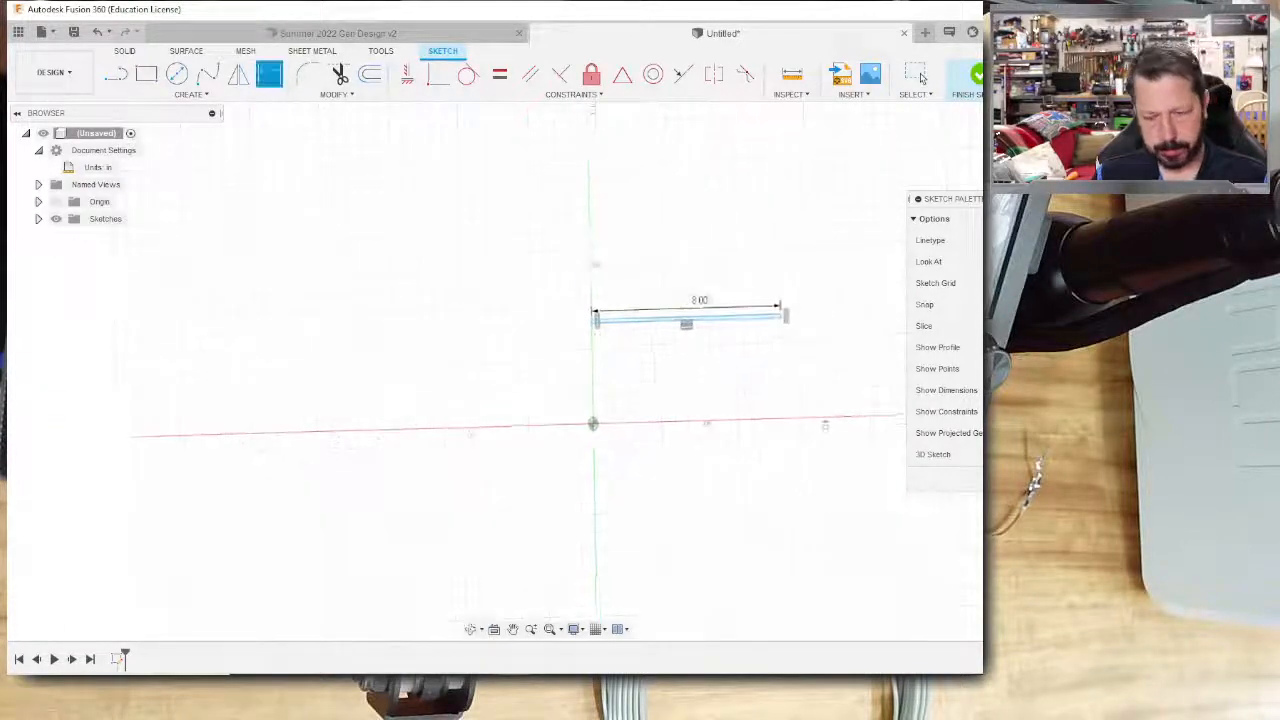
middle_click_drag(674, 331, 514, 300)
scroll(518, 307, "up", 4)
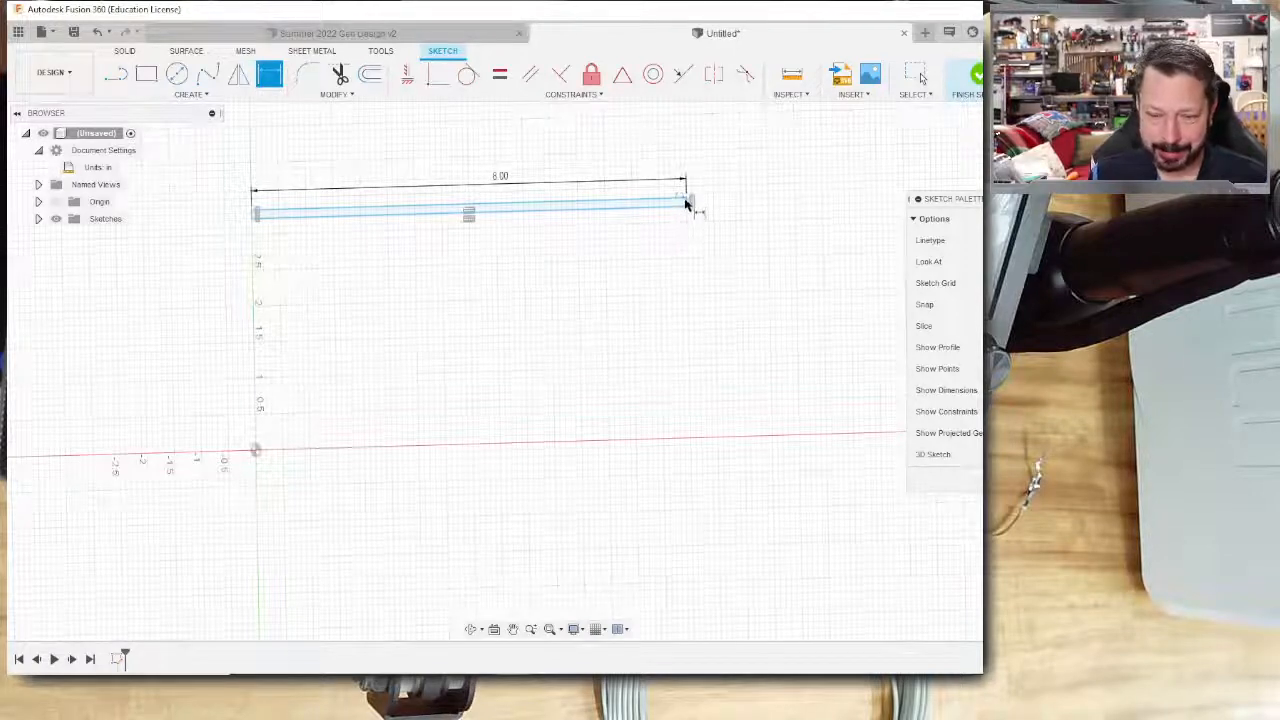
left_click(686, 203)
left_click(745, 208)
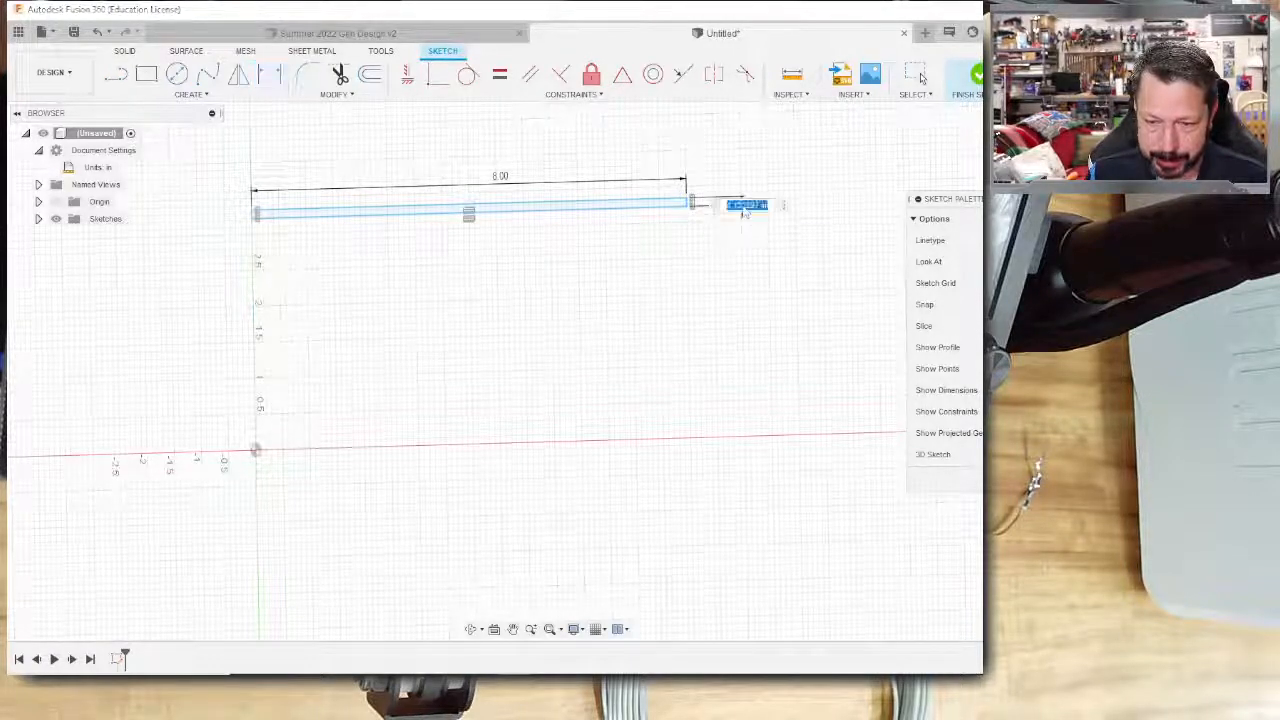
type(".25")
key("Return")
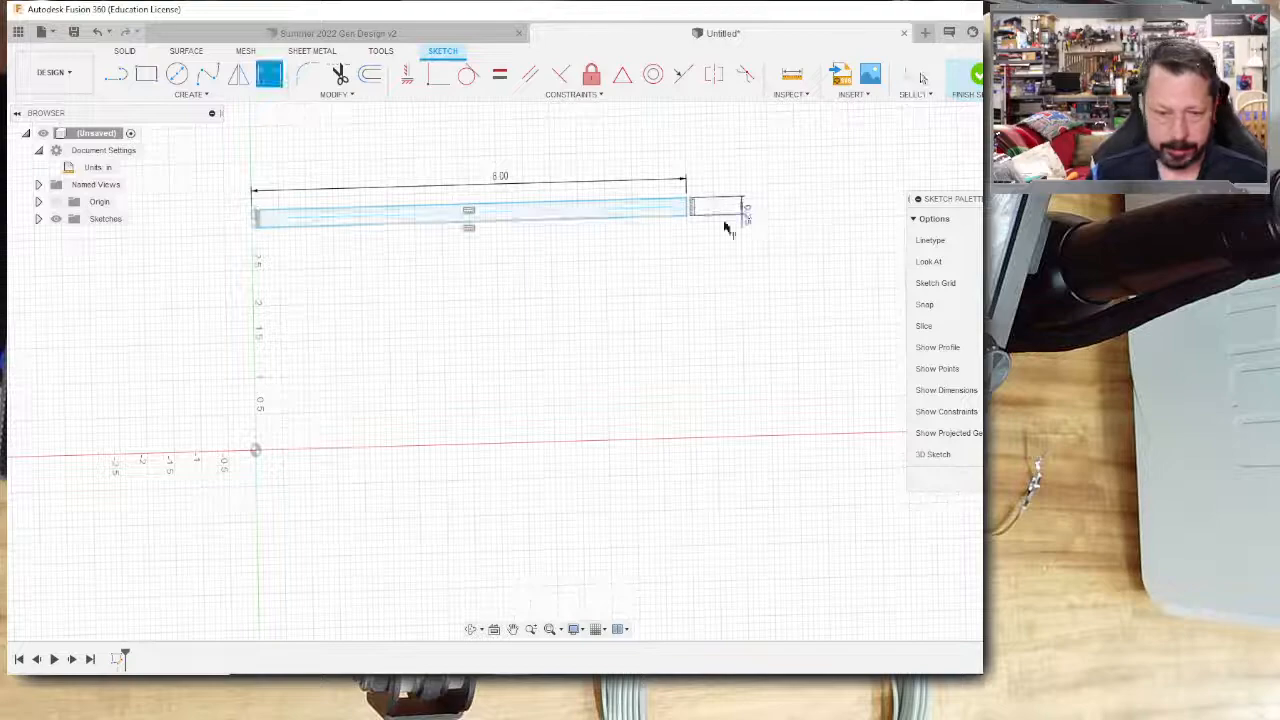
Dimension the rectangle's lower edge 6 in above the origin and finish the sketch.
left_click(255, 450)
left_click(290, 228)
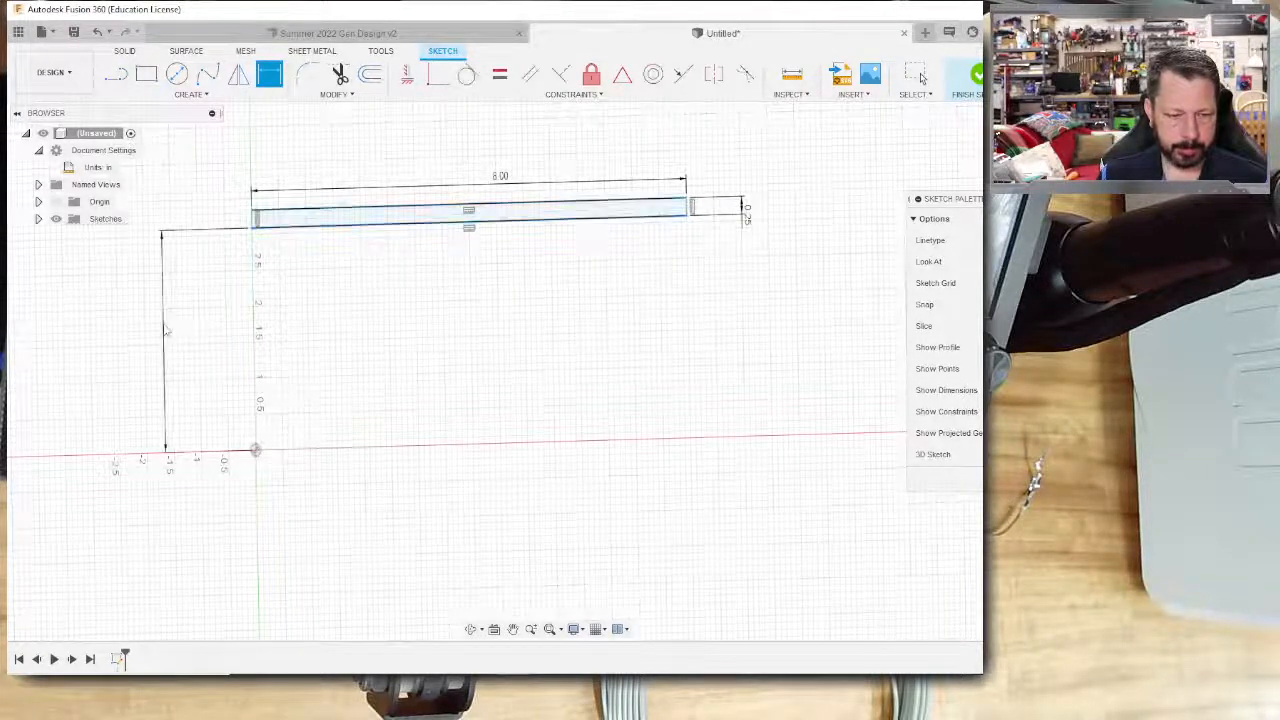
left_click(165, 325)
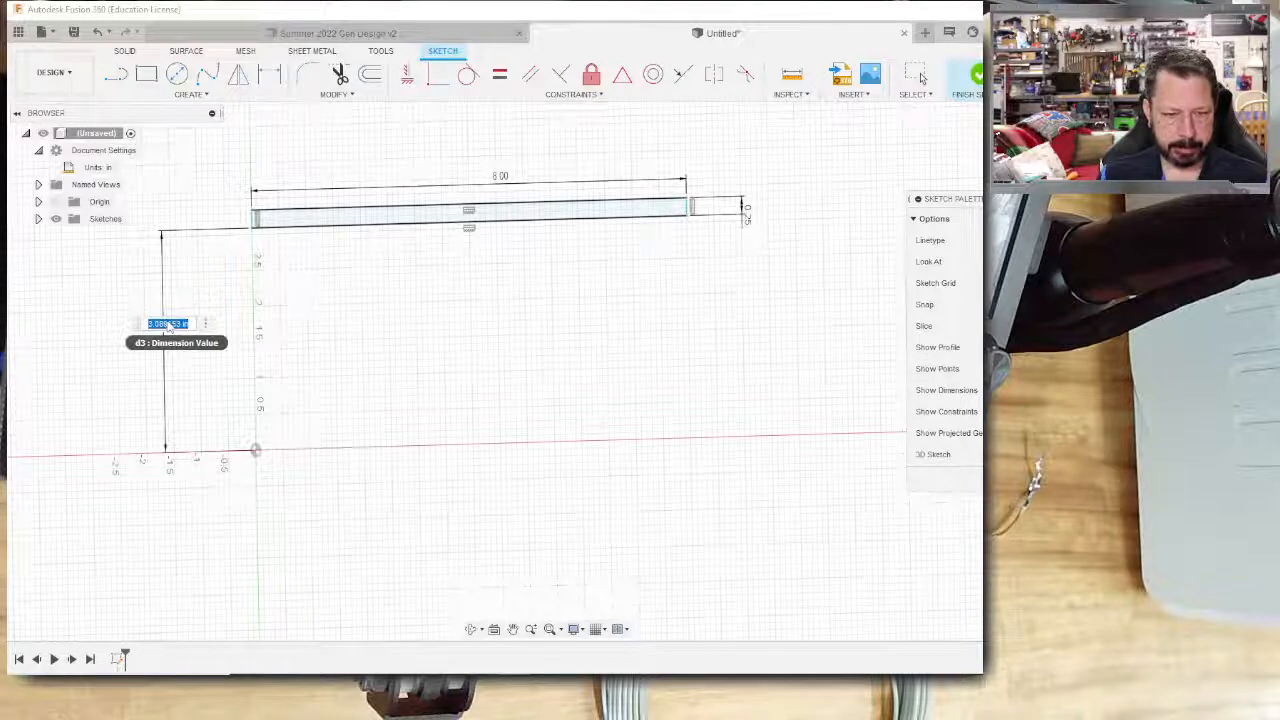
type("6")
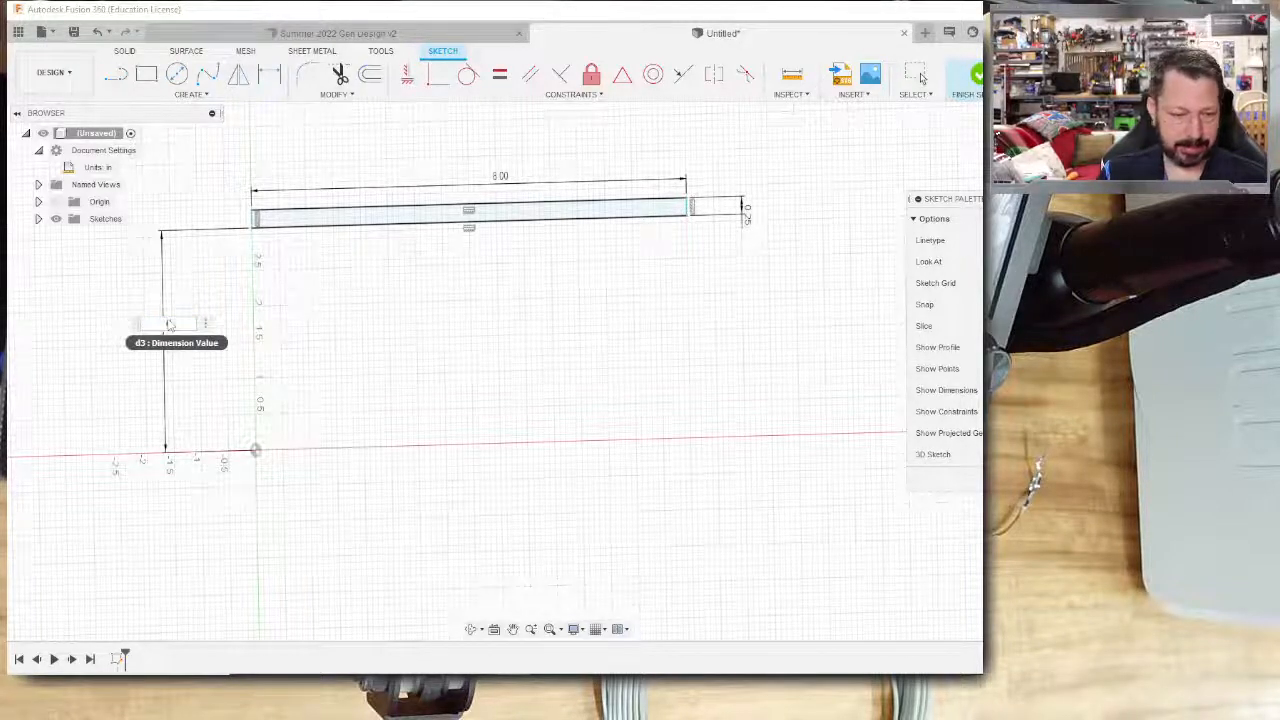
key("Return")
scroll(357, 336, "down", 3)
scroll(372, 263, "down", 2)
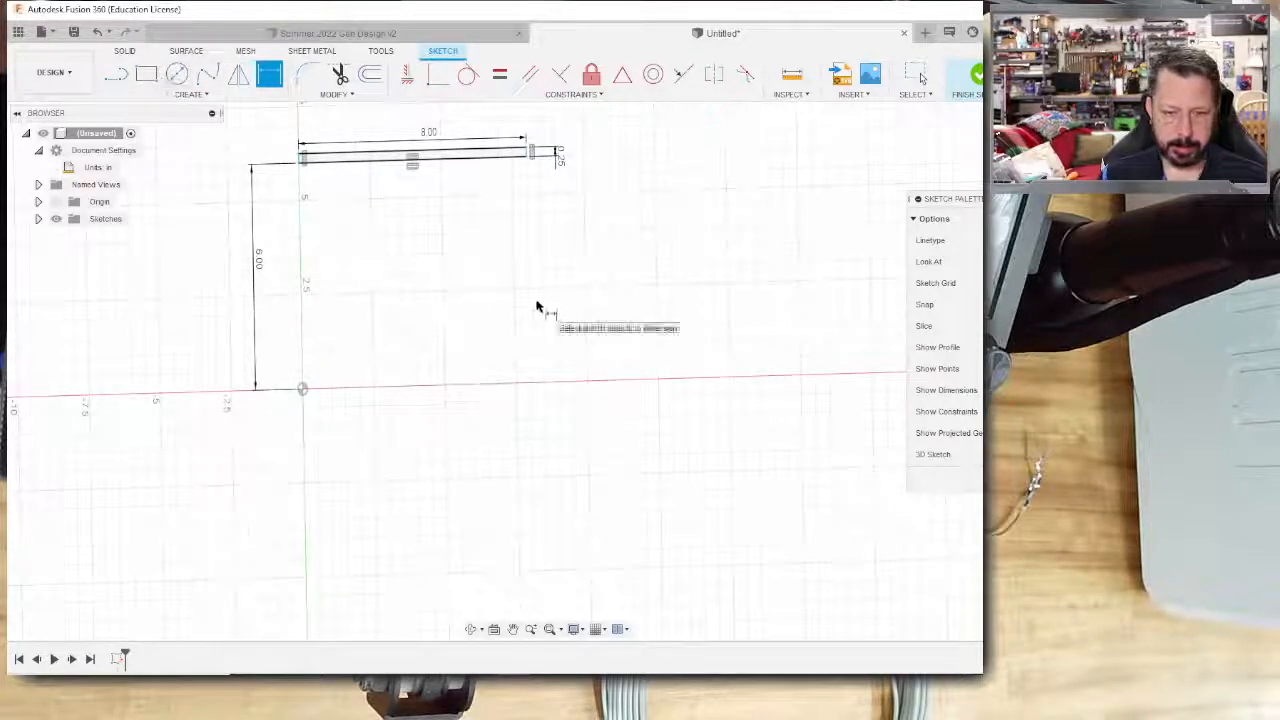
left_click(972, 76)
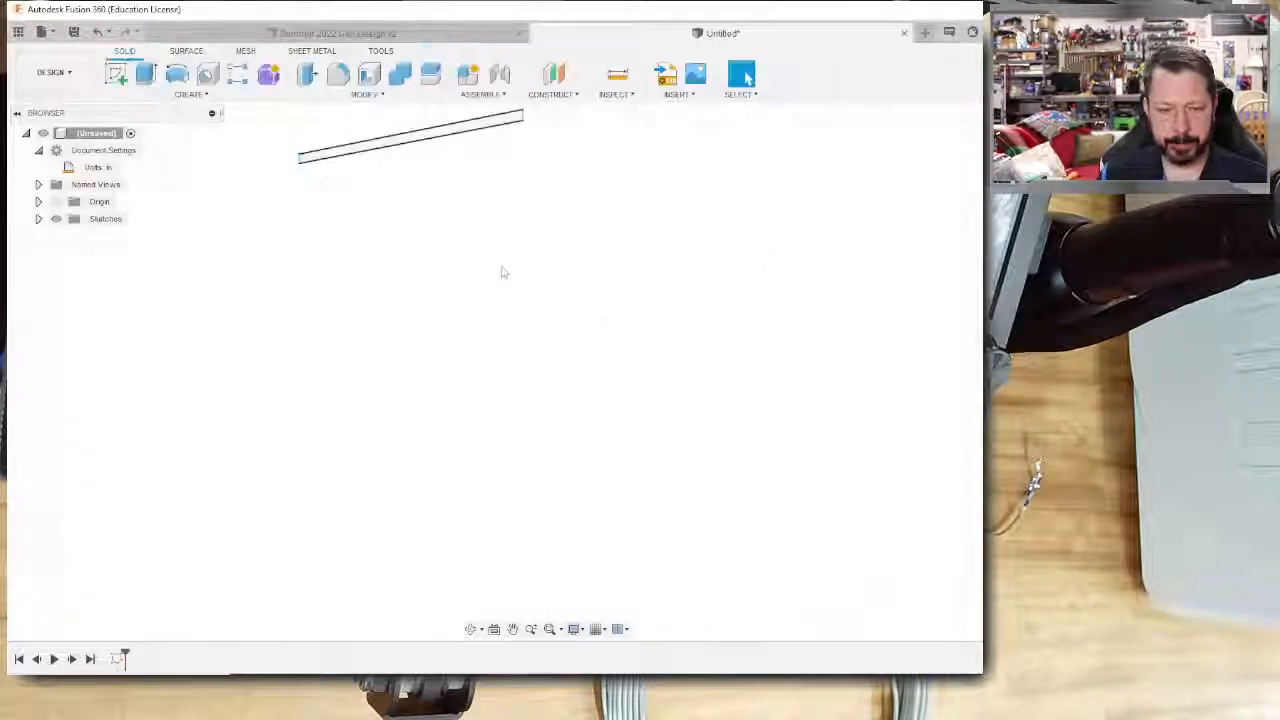
Extrude the rectangle profile symmetrically with a distance of 0.5 in to form the shelf plate.
scroll(418, 149, "down", 1)
scroll(418, 149, "up", 6)
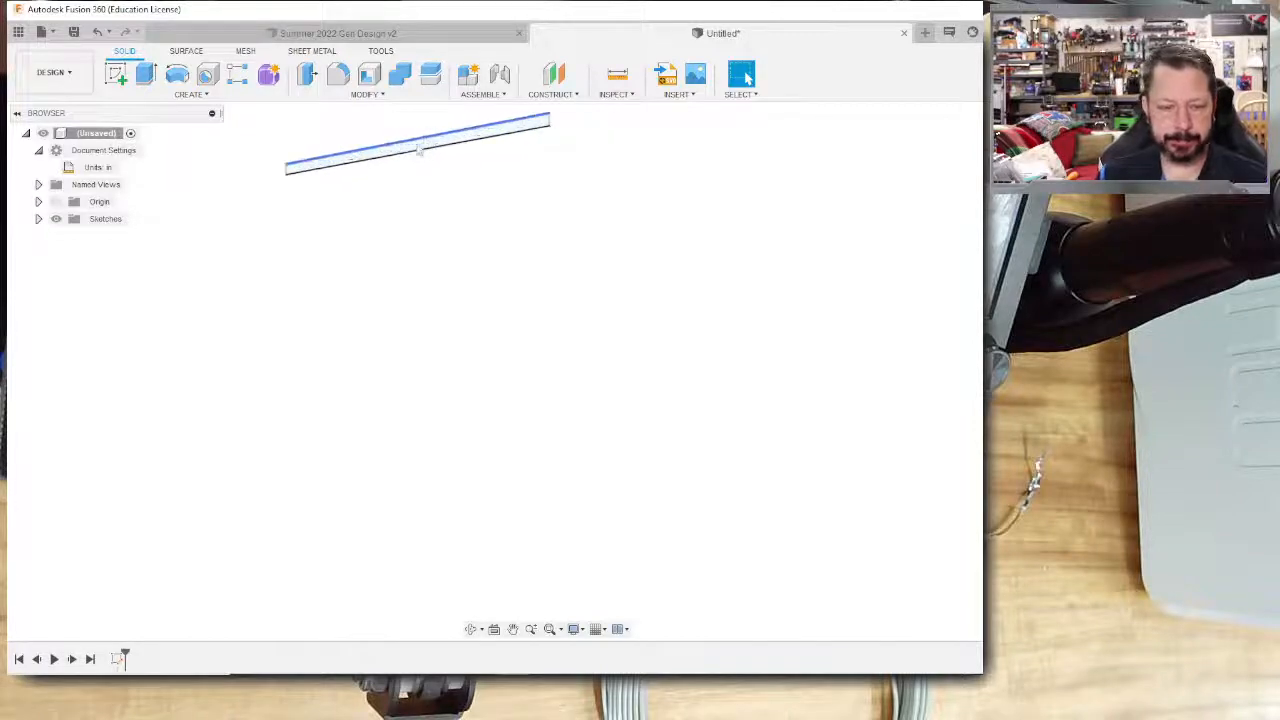
left_click(418, 149)
key("e")
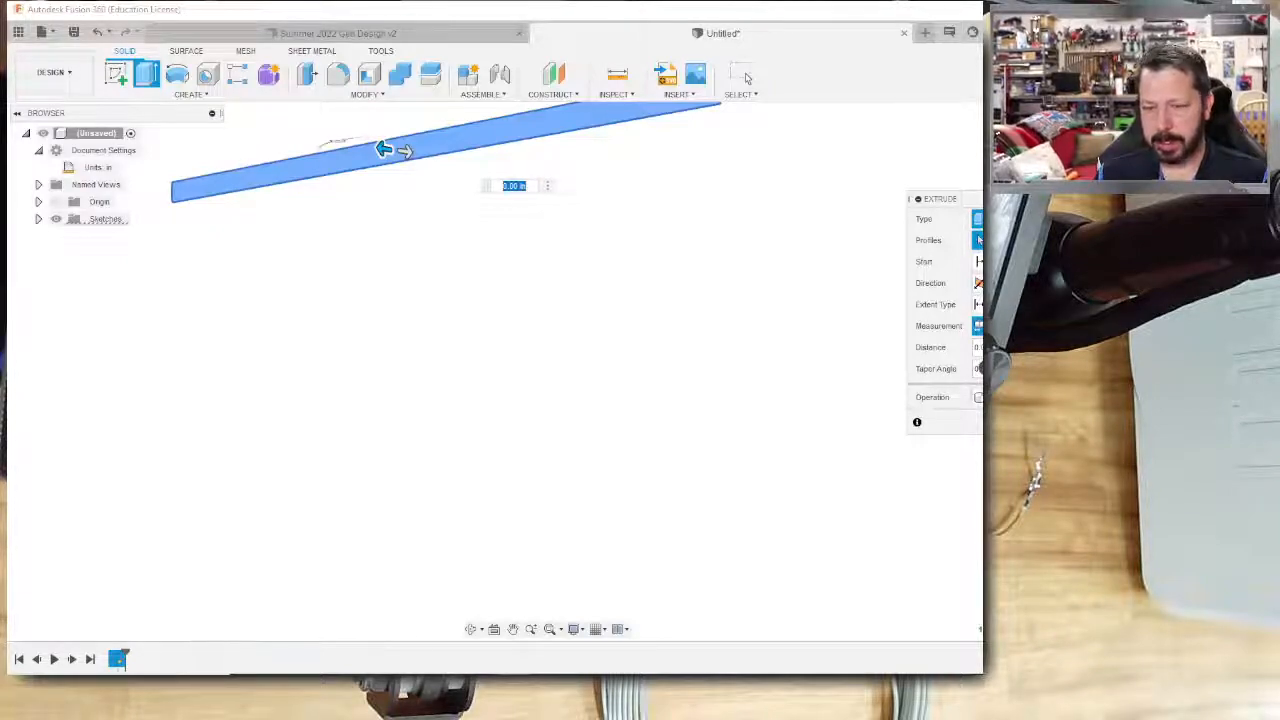
scroll(620, 245, "down", 2)
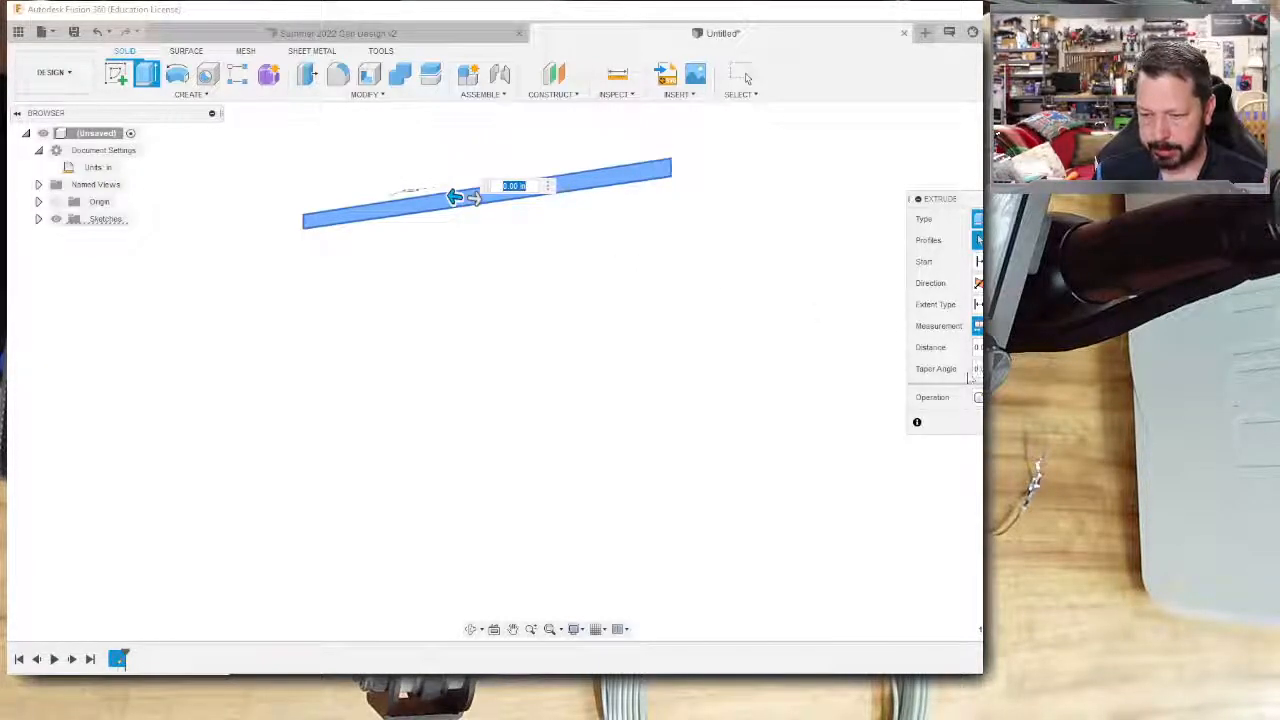
left_click(967, 347)
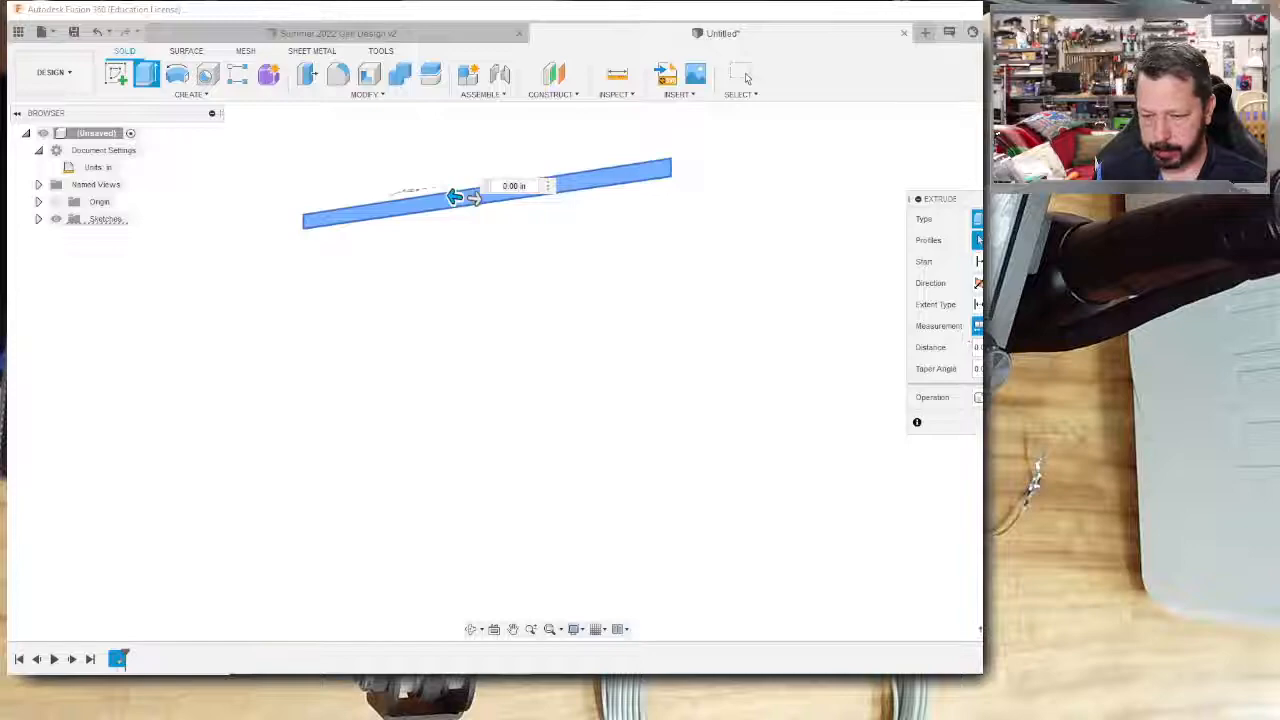
key("BackSpace")
key("BackSpace")
key("BackSpace")
key("BackSpace")
key("BackSpace")
key("BackSpace")
key("BackSpace")
type("0.5")
key("Return")
Sketch a tall narrow rectangle on the front plane, about 4.9 in tall and 0.6 in wide, rising from the origin below the shelf plate.
mouse_move(720, 357)
middle_mouse_down("shift")
mouse_move(646, 334)
mouse_move(657, 363)
mouse_move(637, 334)
mouse_move(627, 365)
mouse_move(271, 354)
middle_mouse_up("shift")
left_click(116, 74)
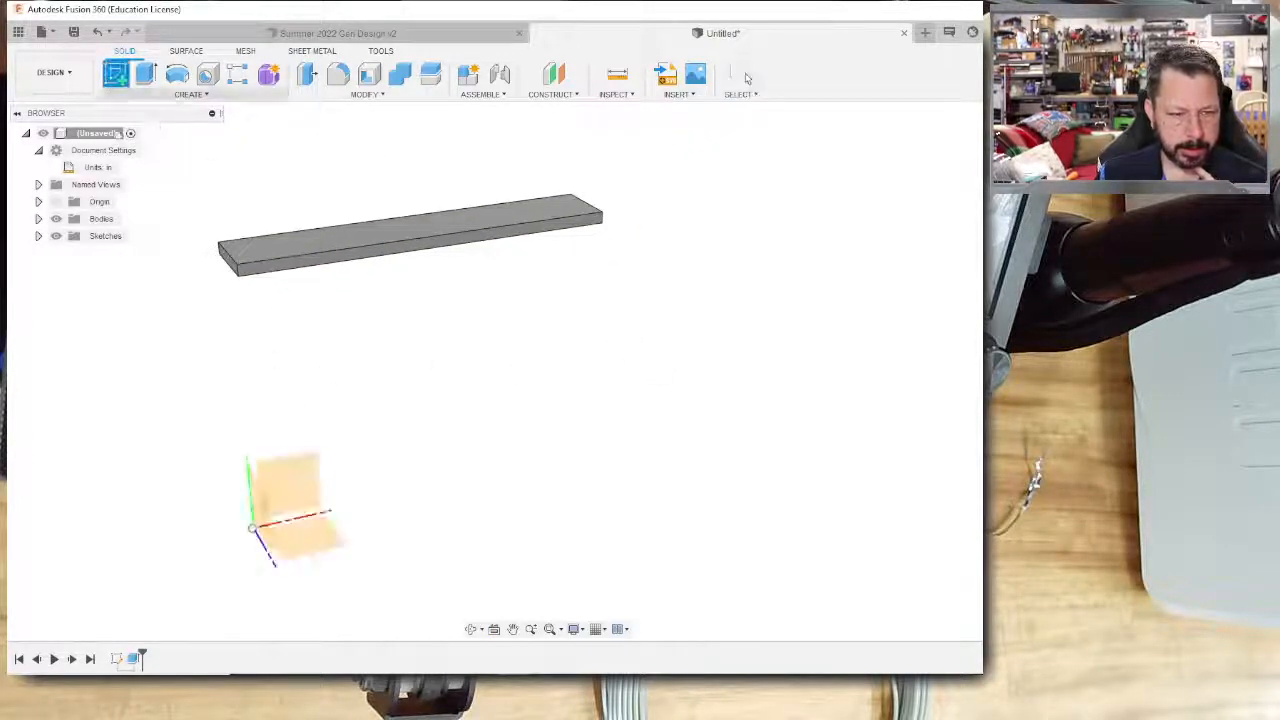
left_click(282, 474)
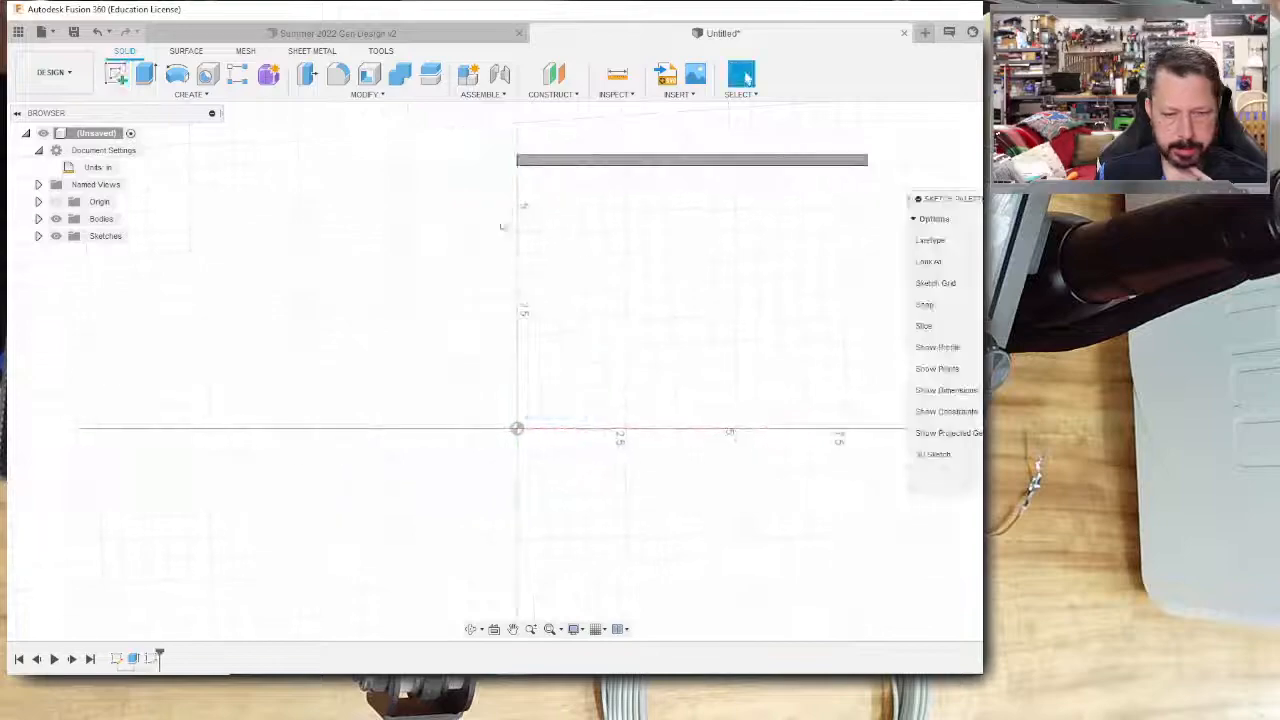
left_click(146, 75)
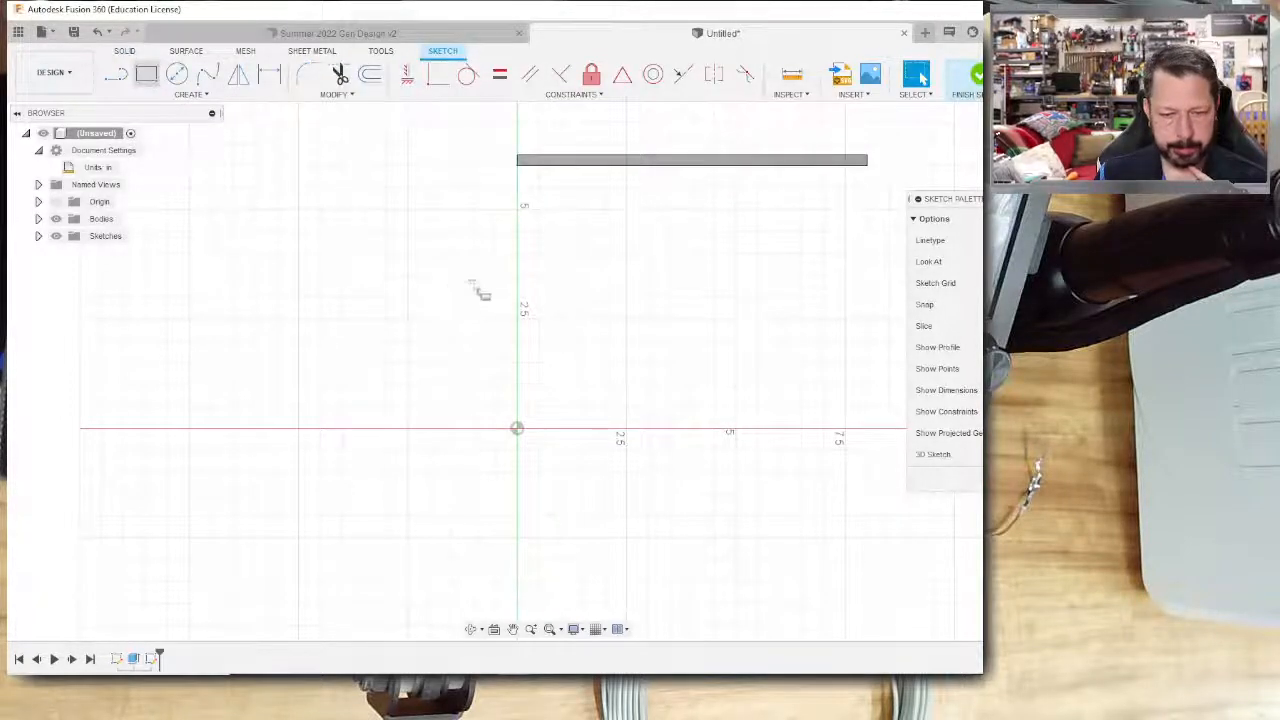
left_click(517, 430)
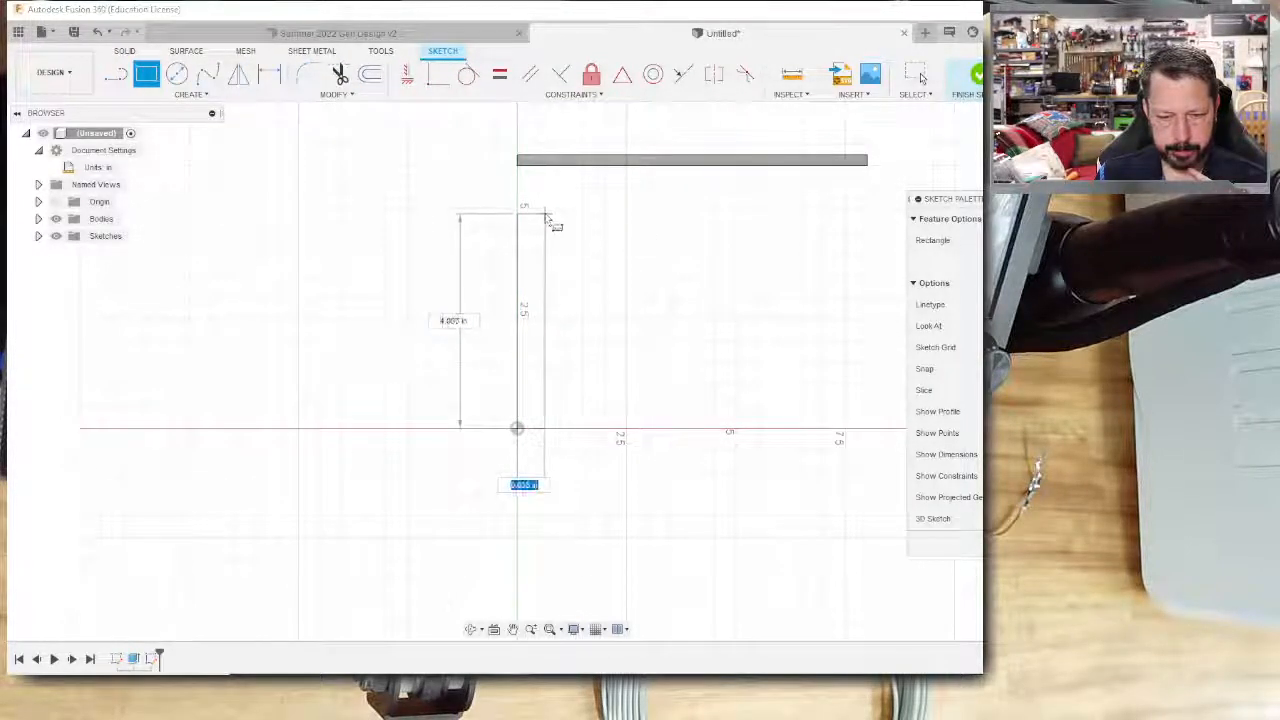
left_click(545, 217)
Dimension the rectangle's height as 5 in and its width as 0.25 in, and finish the sketch.
key("d")
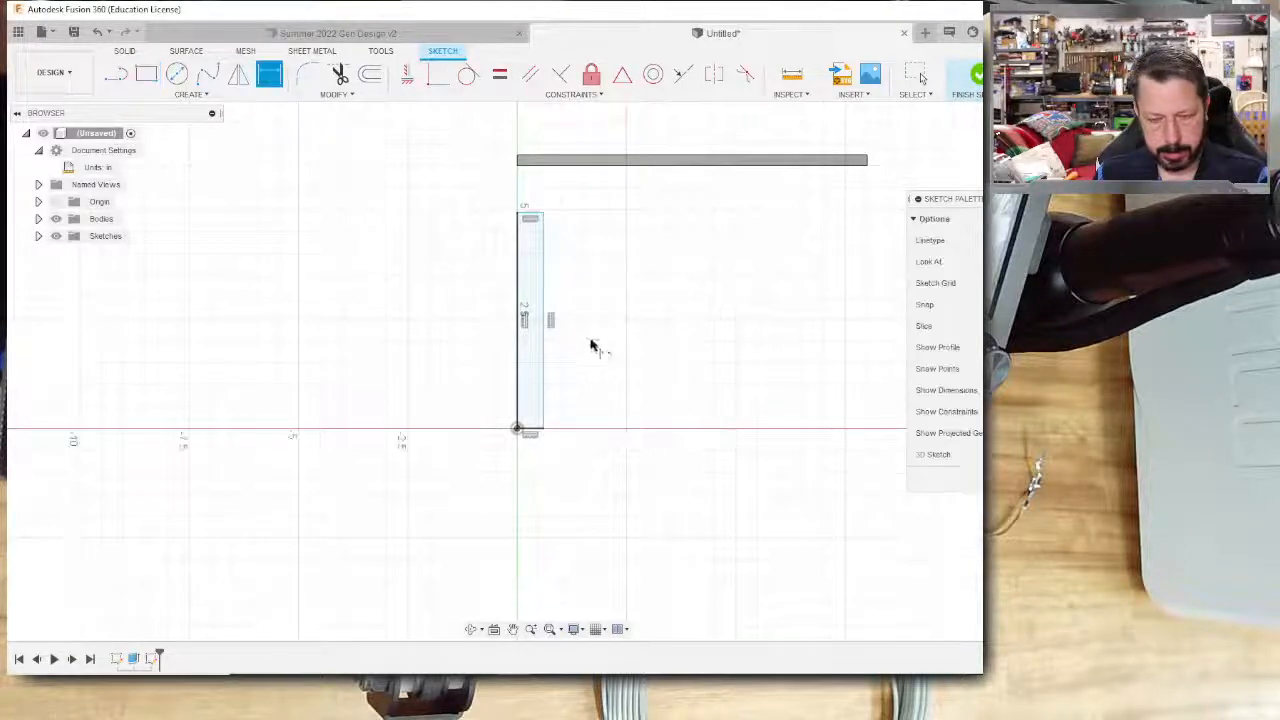
left_click(517, 340)
left_click(395, 322)
key("Return")
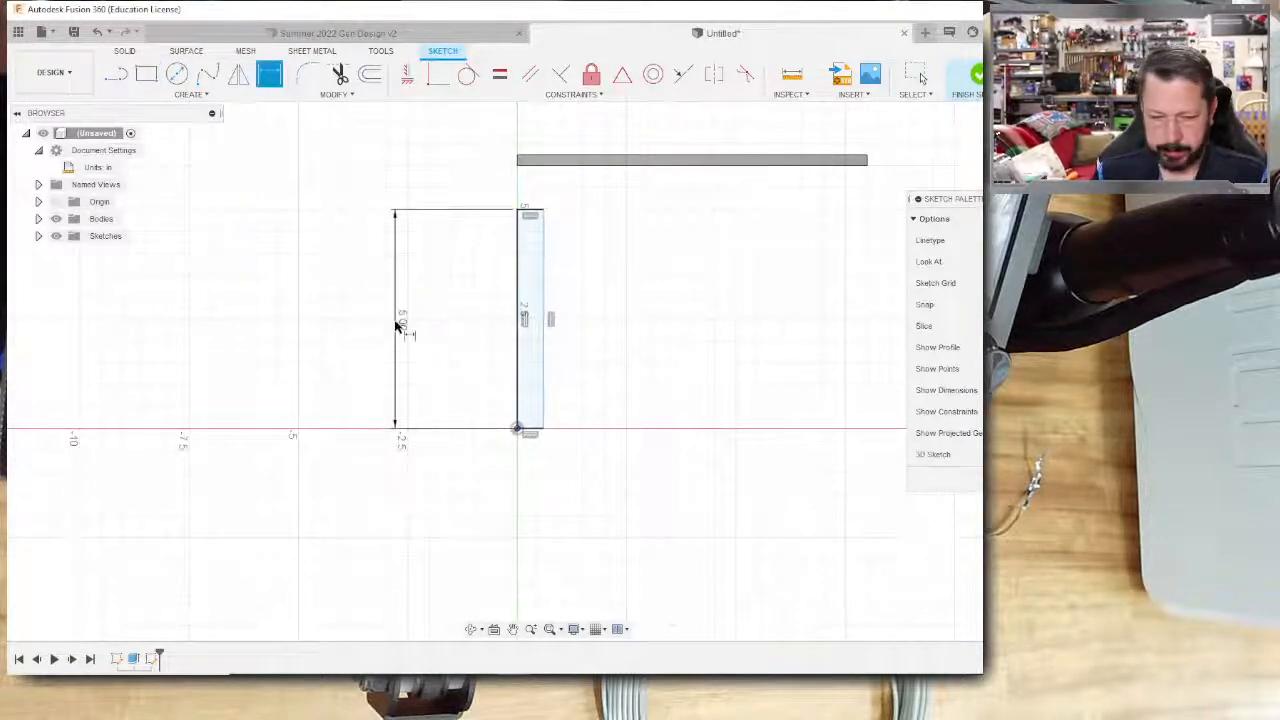
left_click(526, 431)
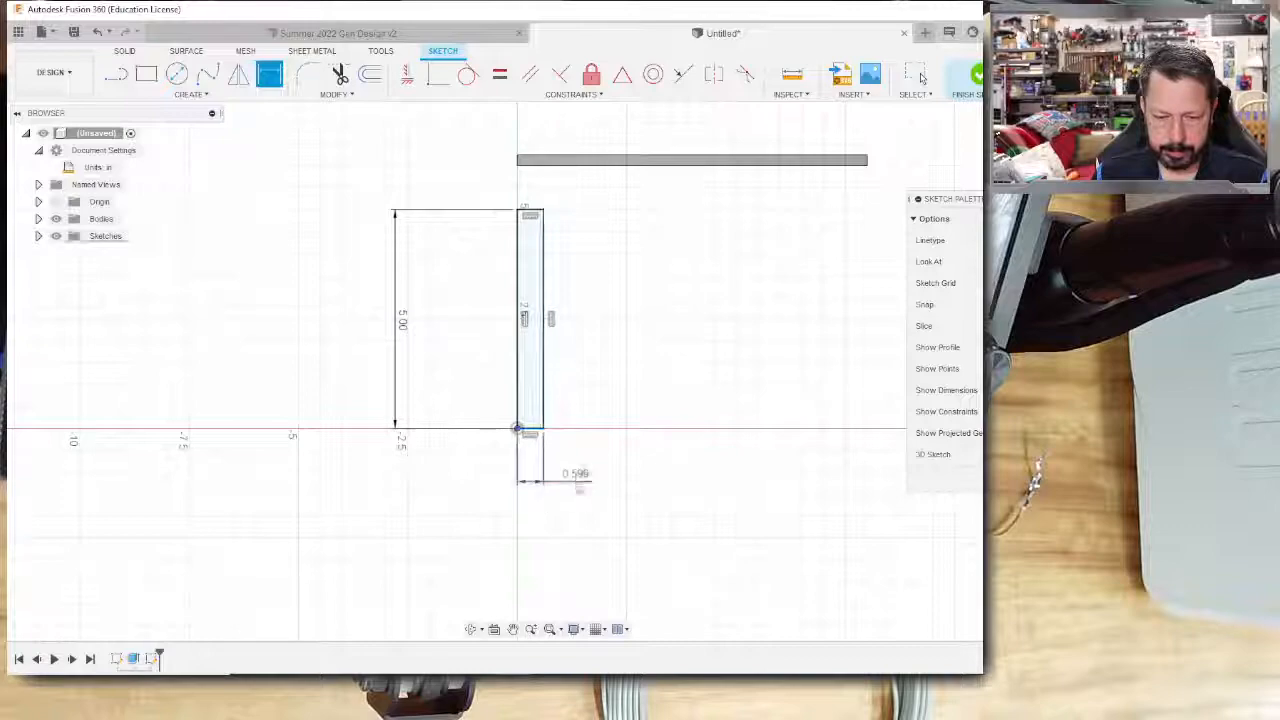
left_click(580, 484)
type(".25")
key("Return")
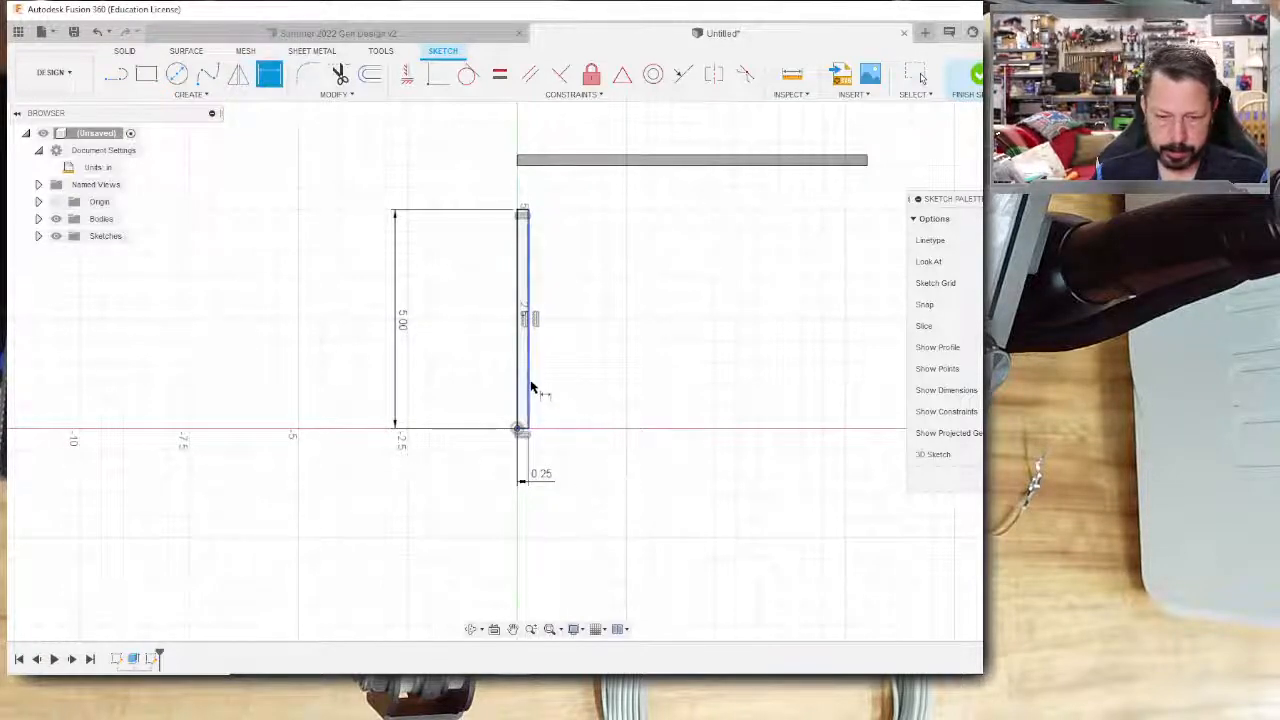
left_click(976, 76)
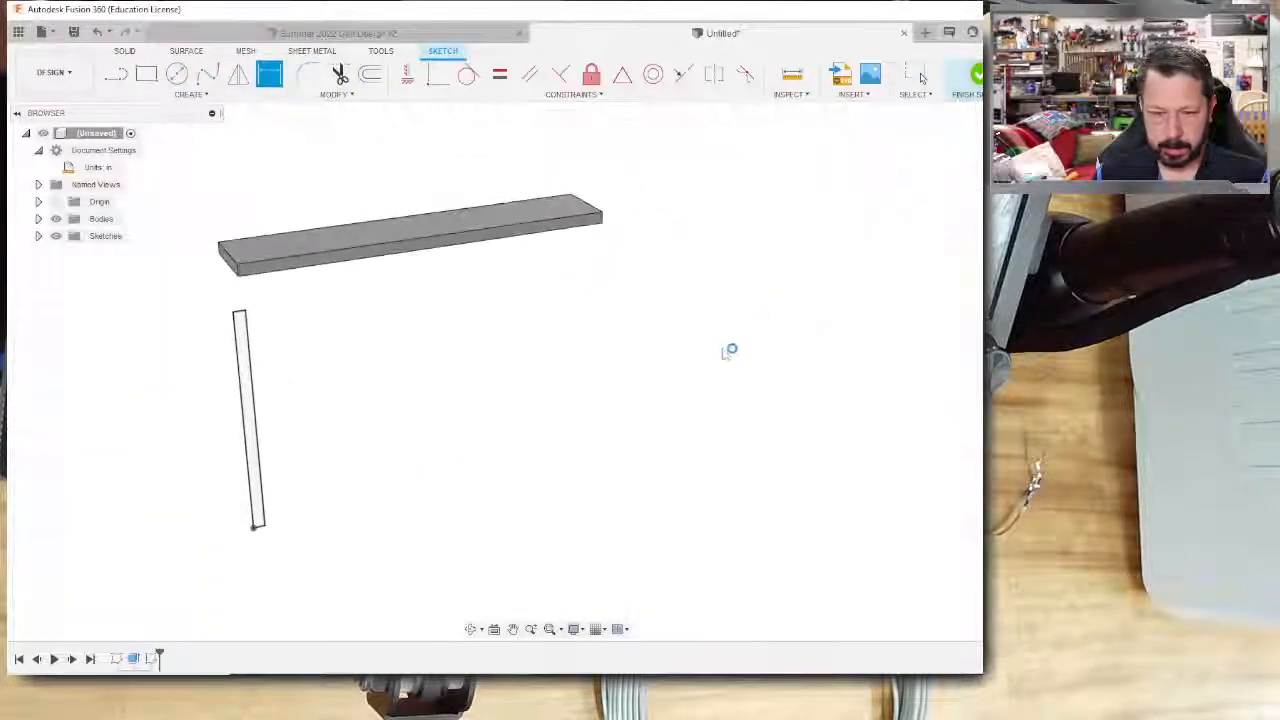
Extrude the upright rectangle profile symmetrically to form the wall plate, about 1 in wide overall.
left_click(244, 374)
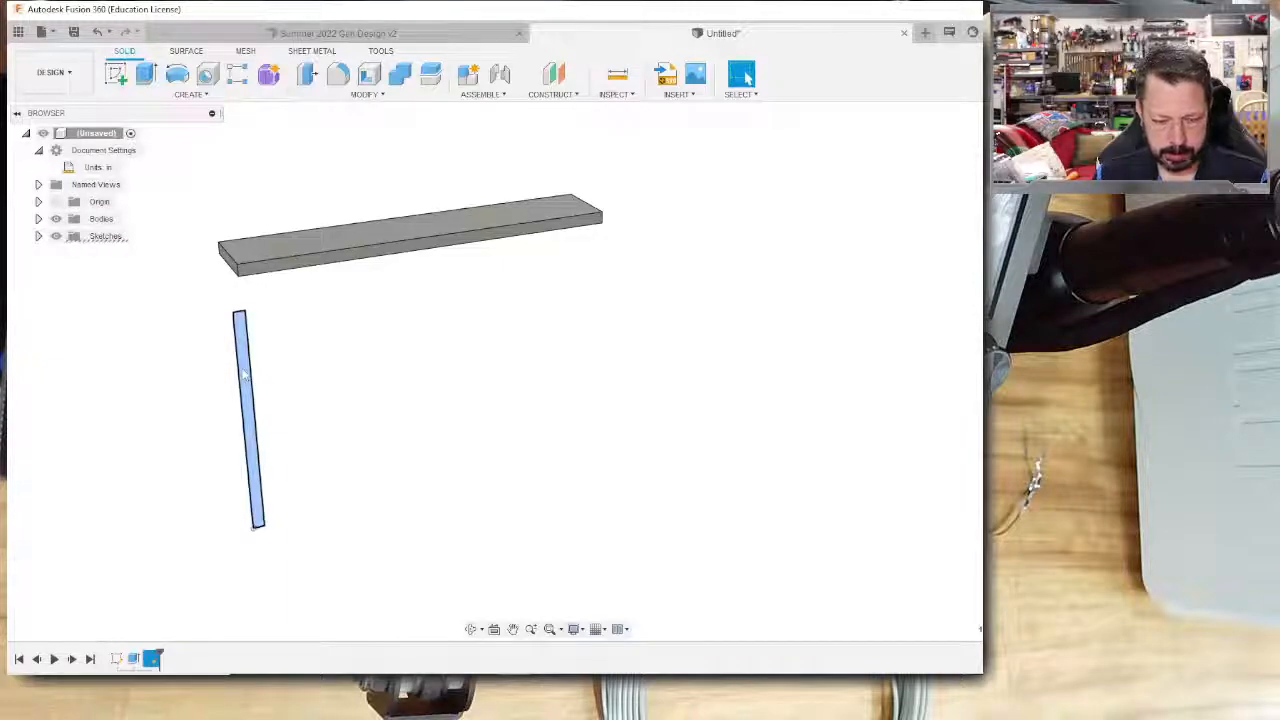
key("e")
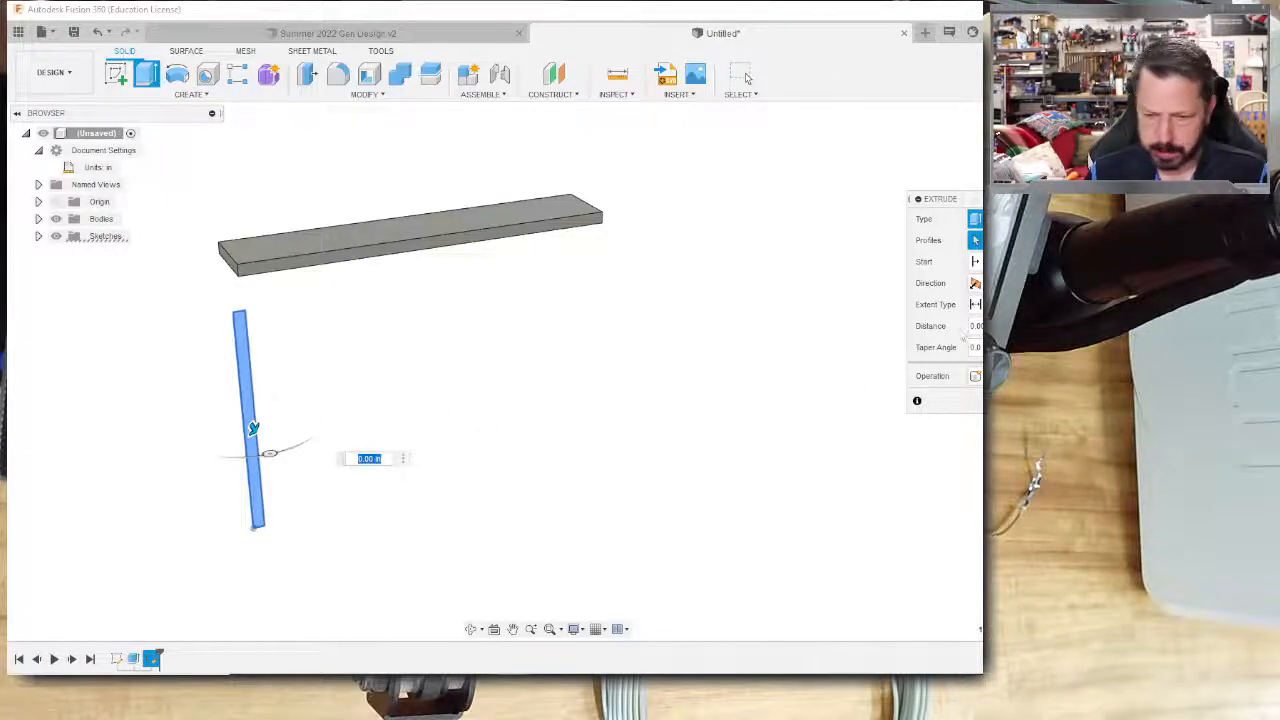
left_click(977, 283)
left_click(977, 338)
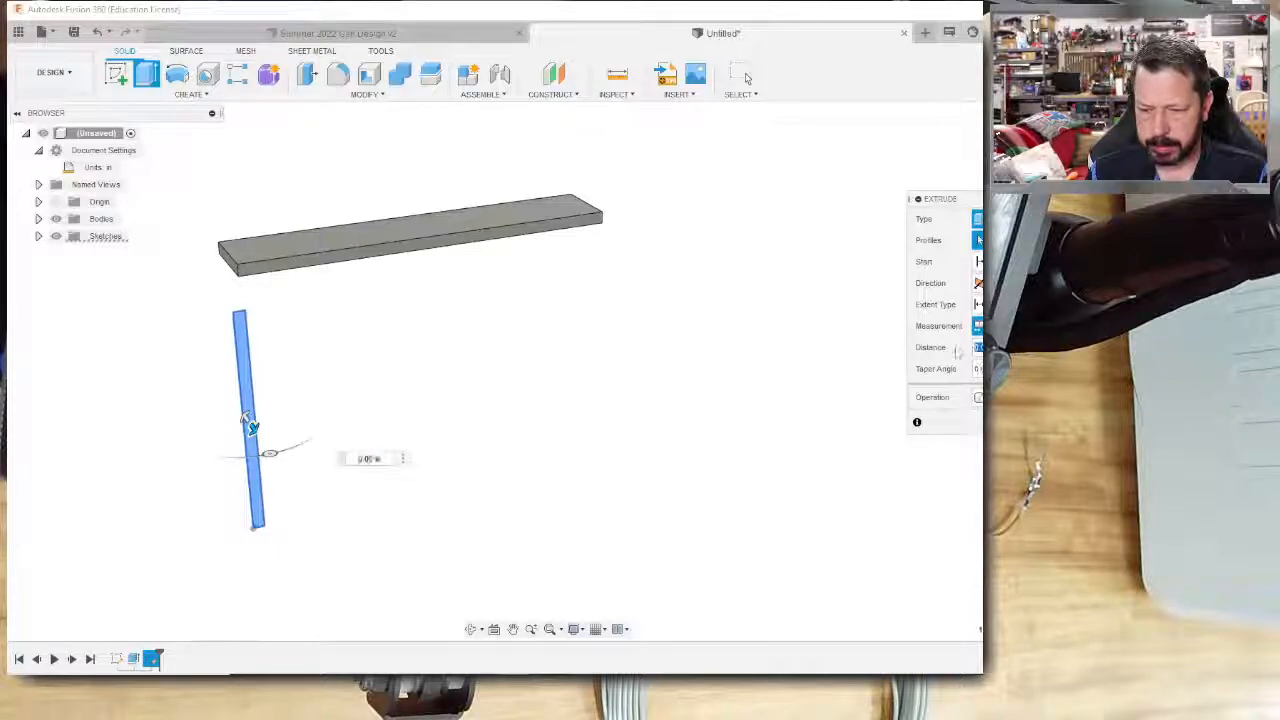
key("Return")
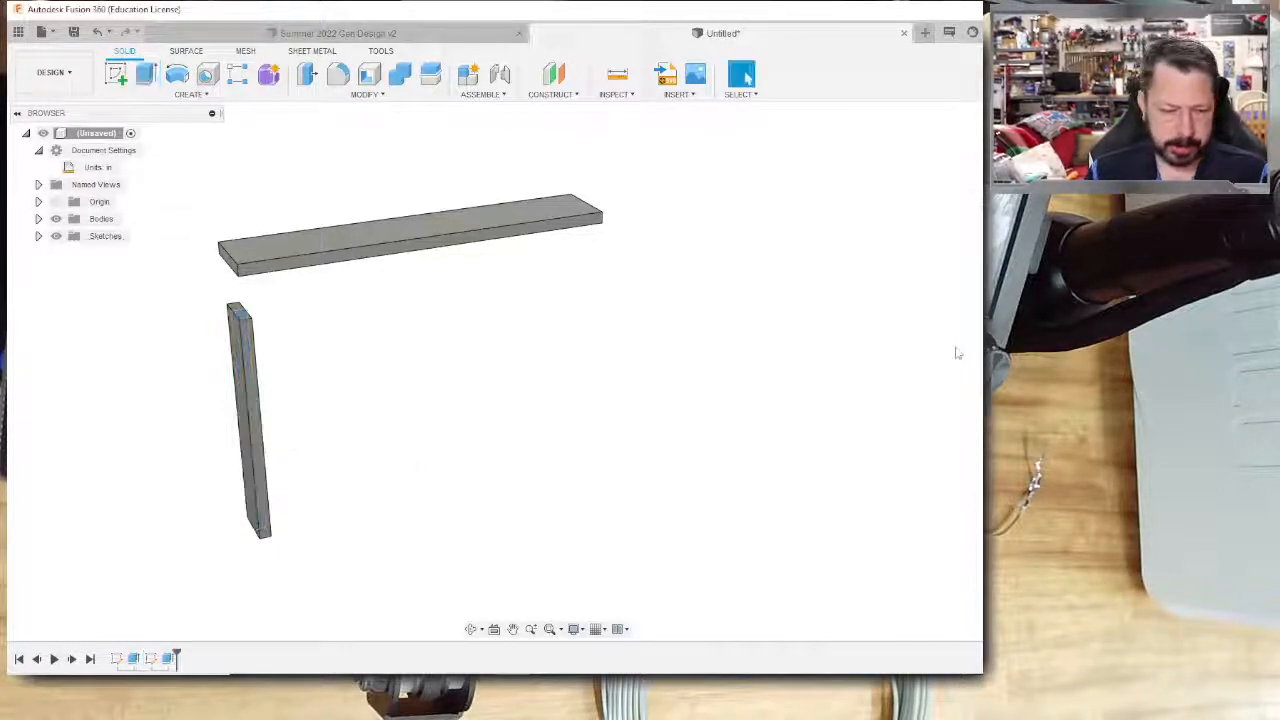
Sketch two circles on the wall plate's back face along its vertical centerline, about 1.7 in and 4.1 in above the bottom edge.
middle_click_drag(366, 451, 300, 330, "shift")
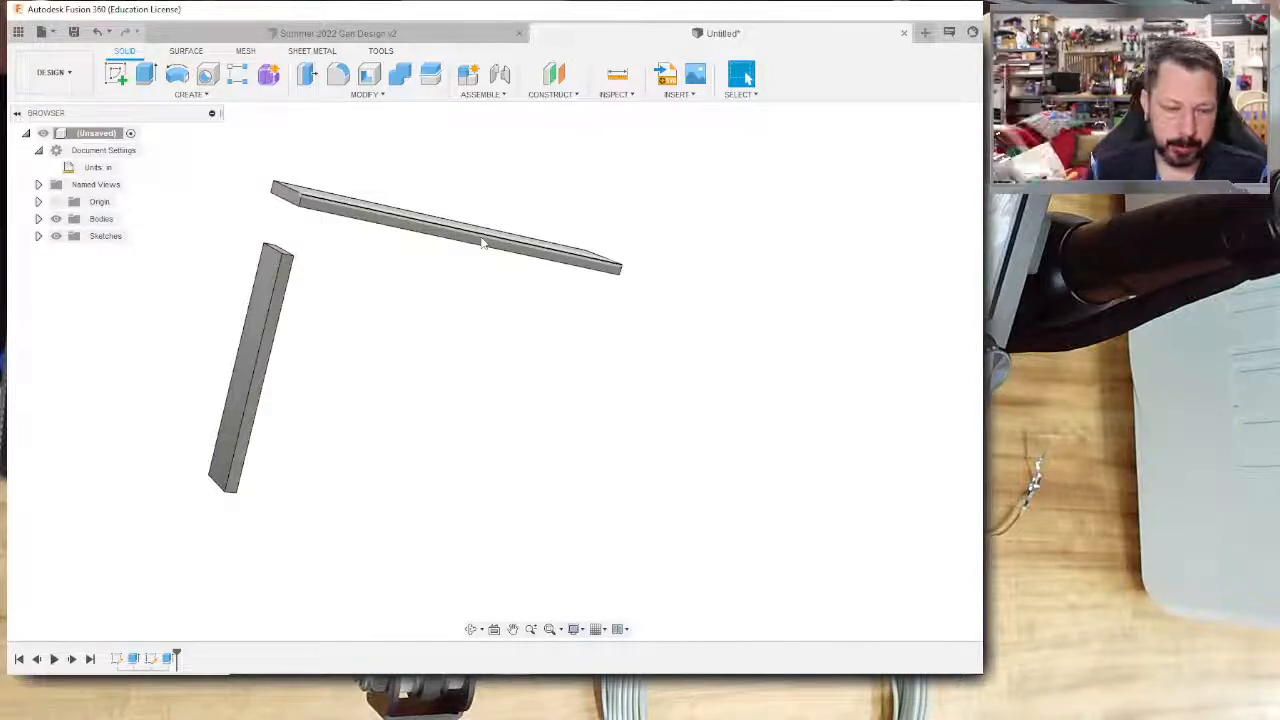
middle_click_drag(300, 400, 390, 380, "shift")
scroll(480, 491, "down", 2)
scroll(461, 523, "up", 3)
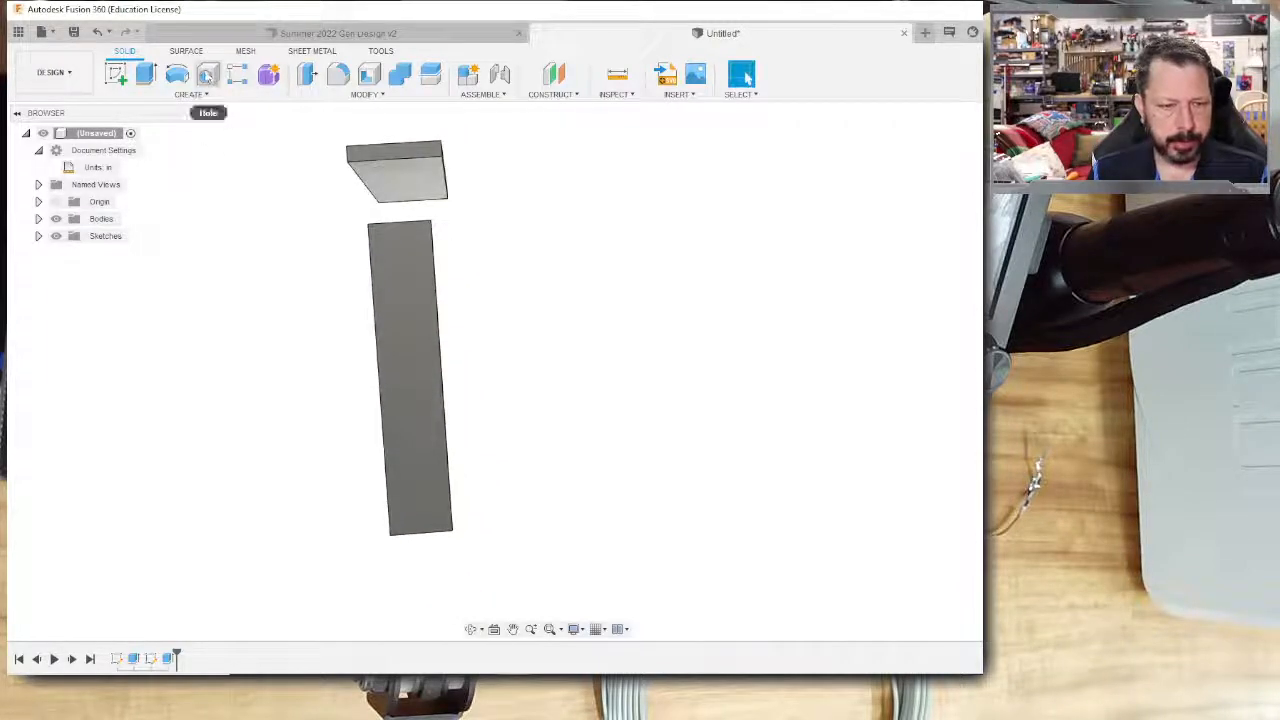
left_click(115, 74)
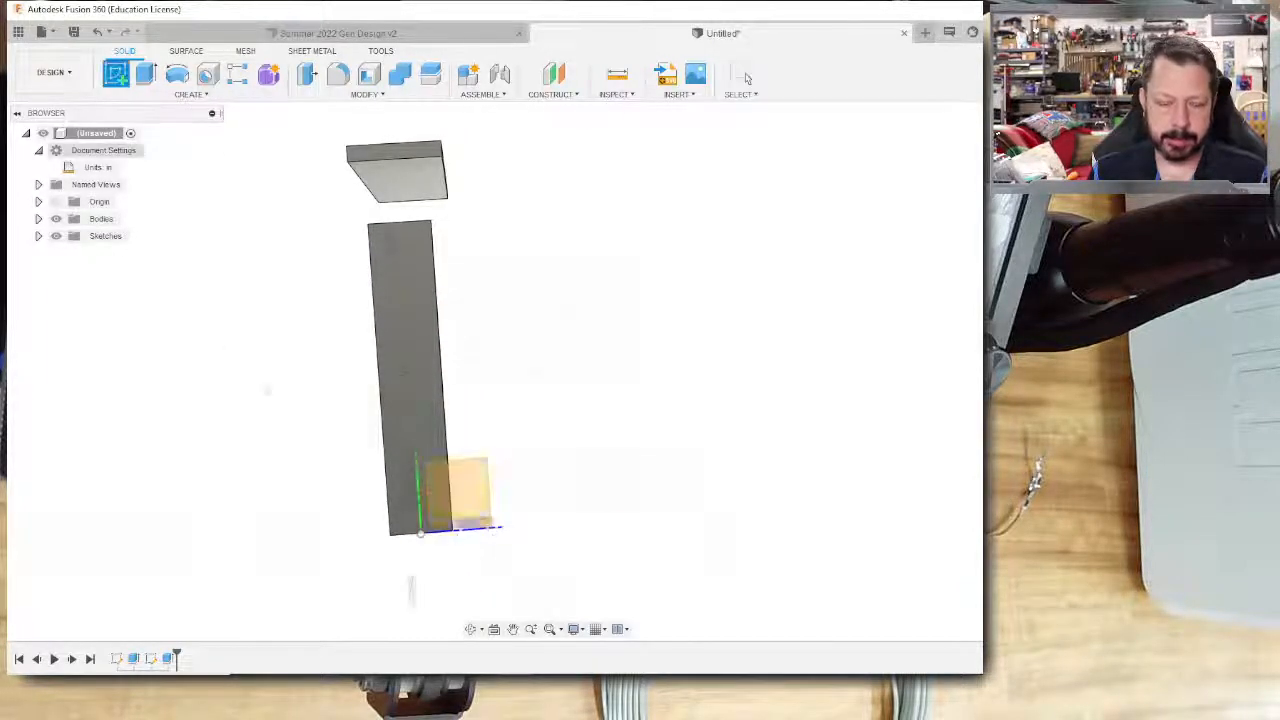
left_click(419, 409)
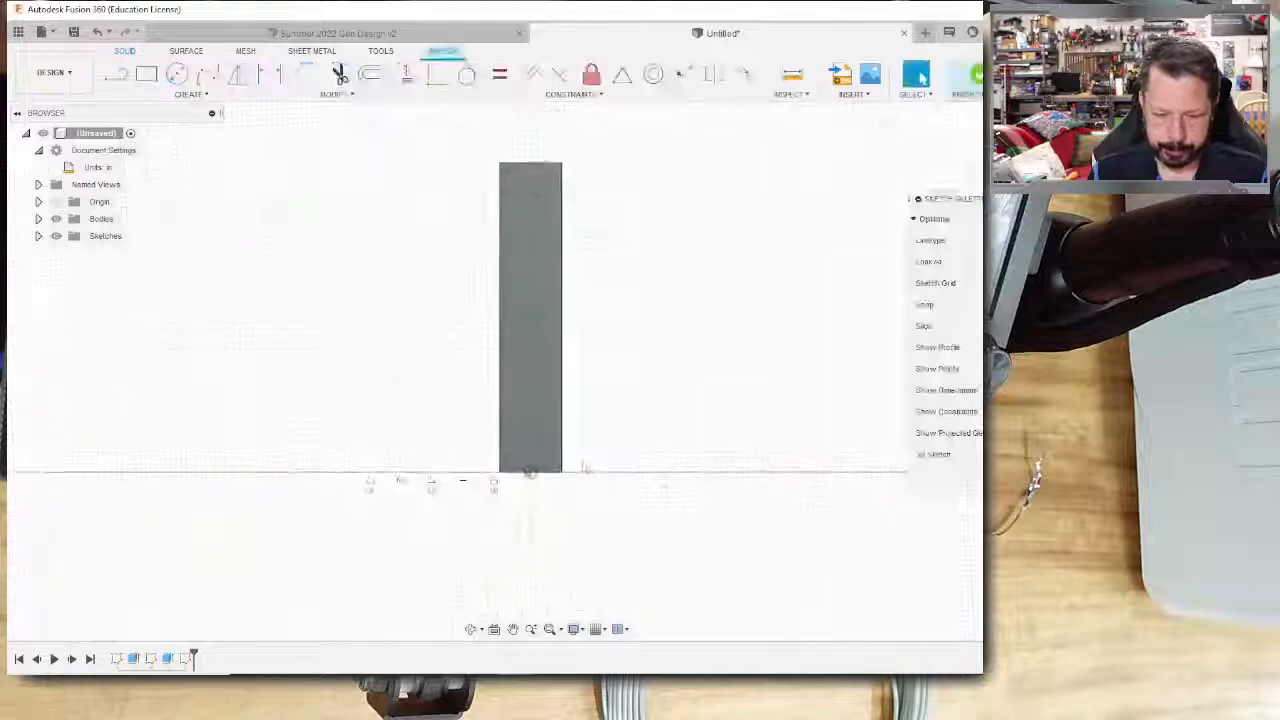
key("c")
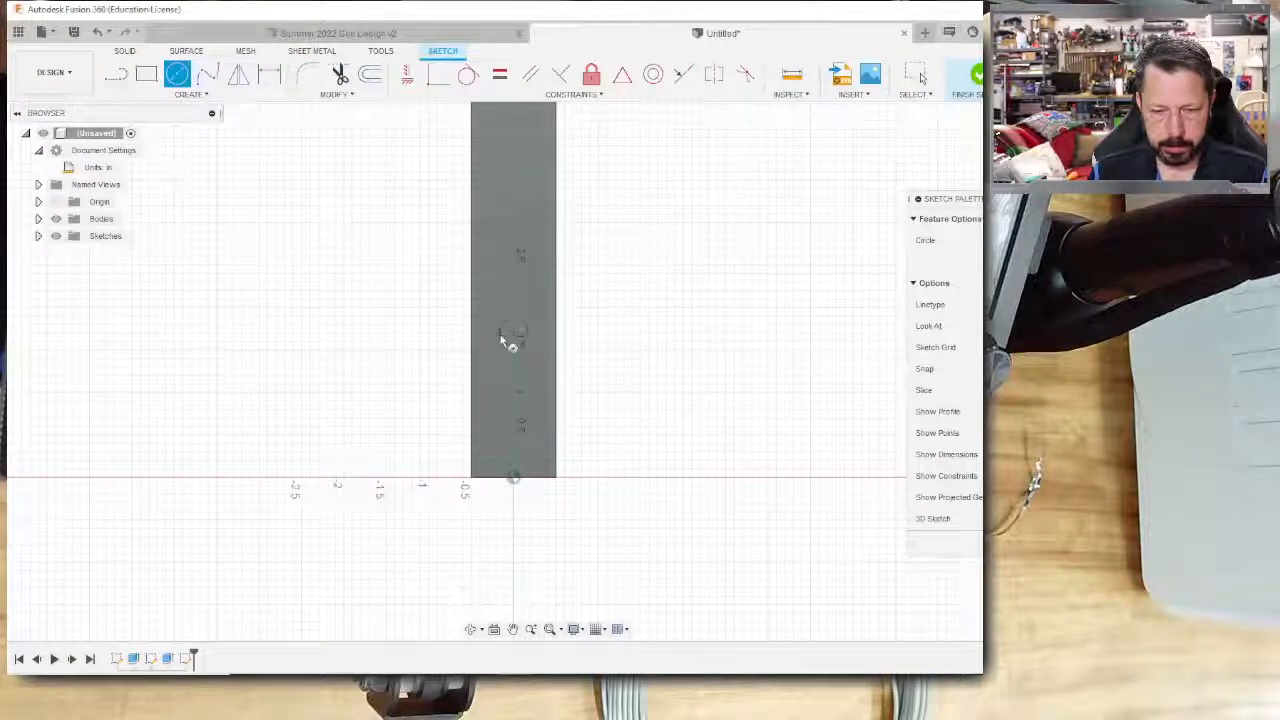
left_click(512, 129)
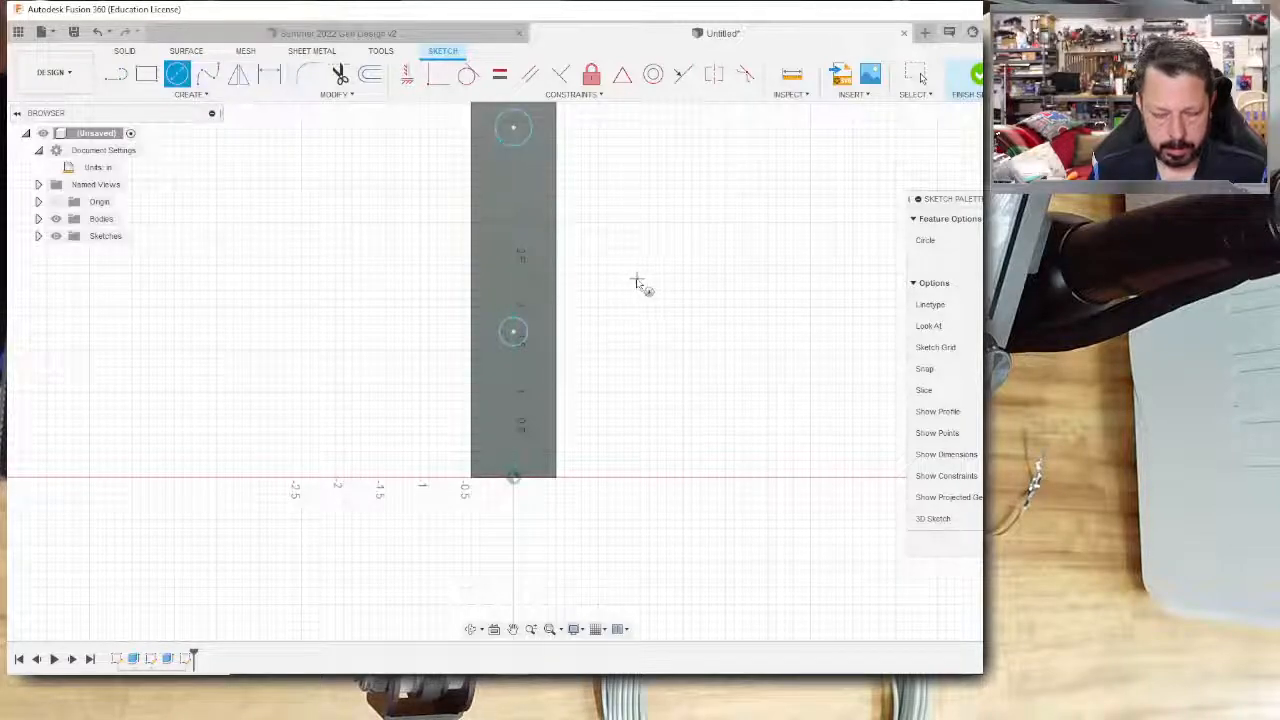
Dimension both circles on the wall plate with a diameter of 0.25 in.
key("d")
left_click(528, 338)
left_click(625, 348)
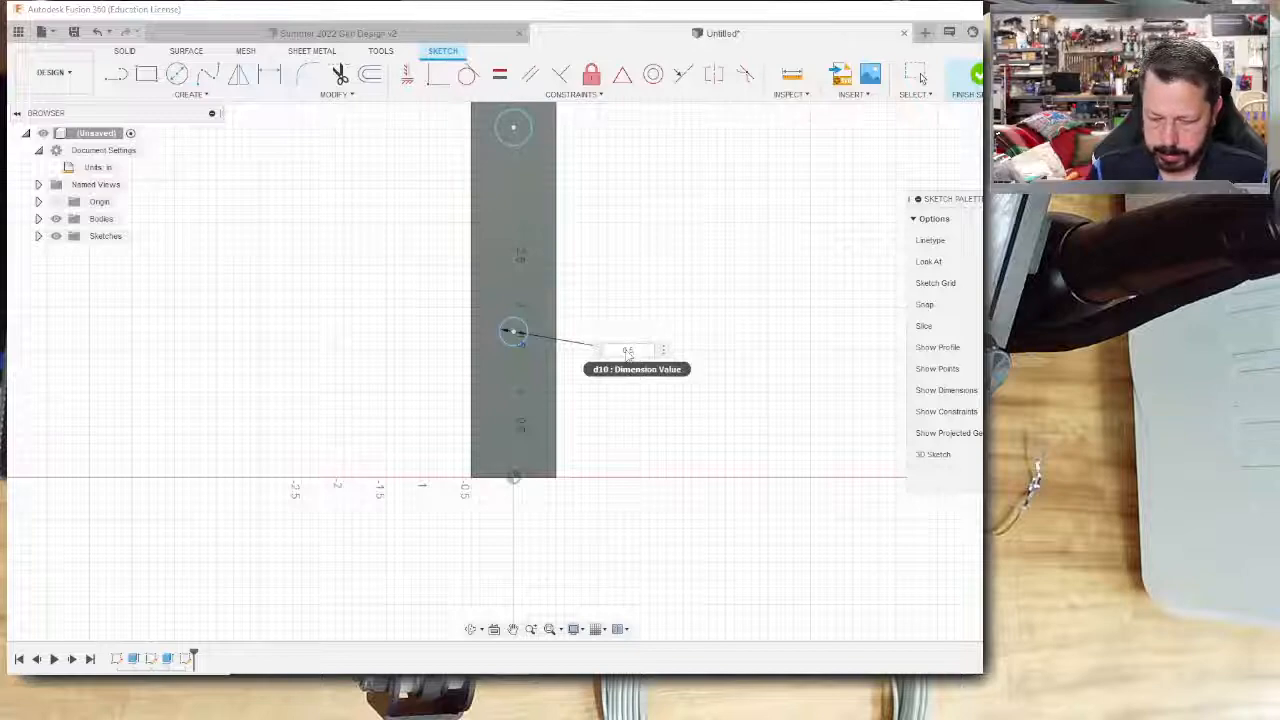
key("Return")
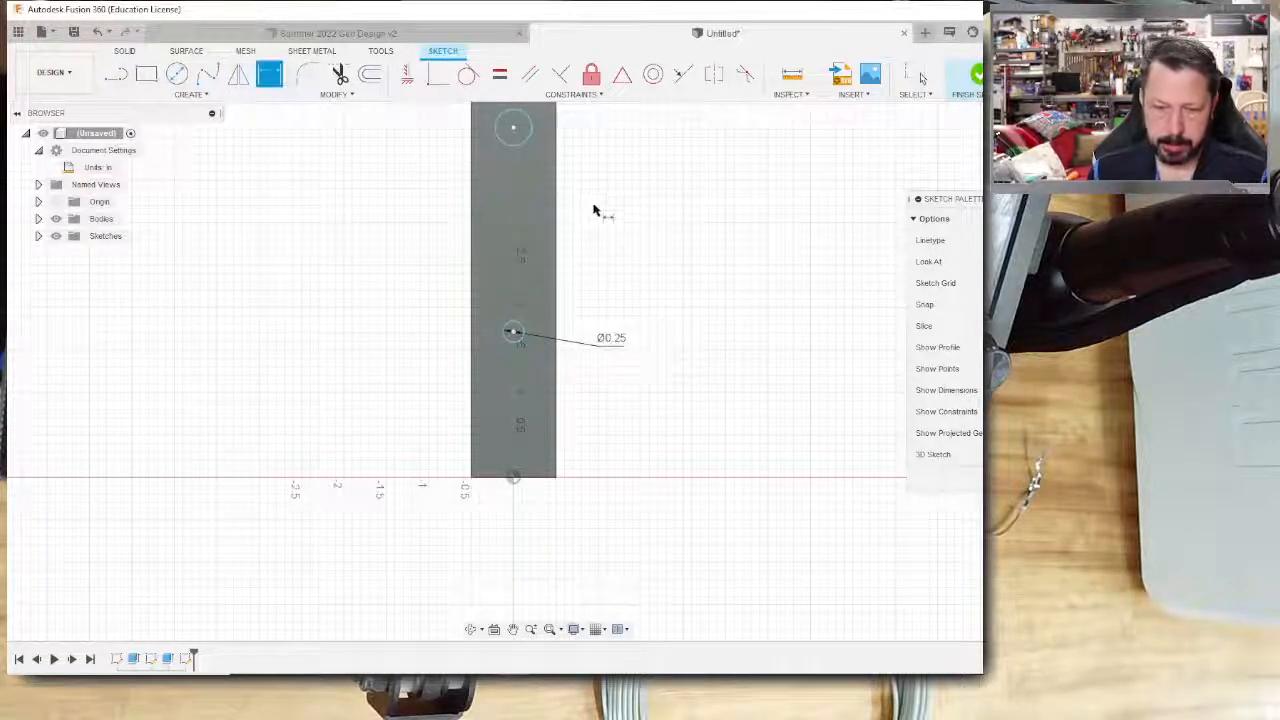
left_click(531, 136)
left_click(625, 190)
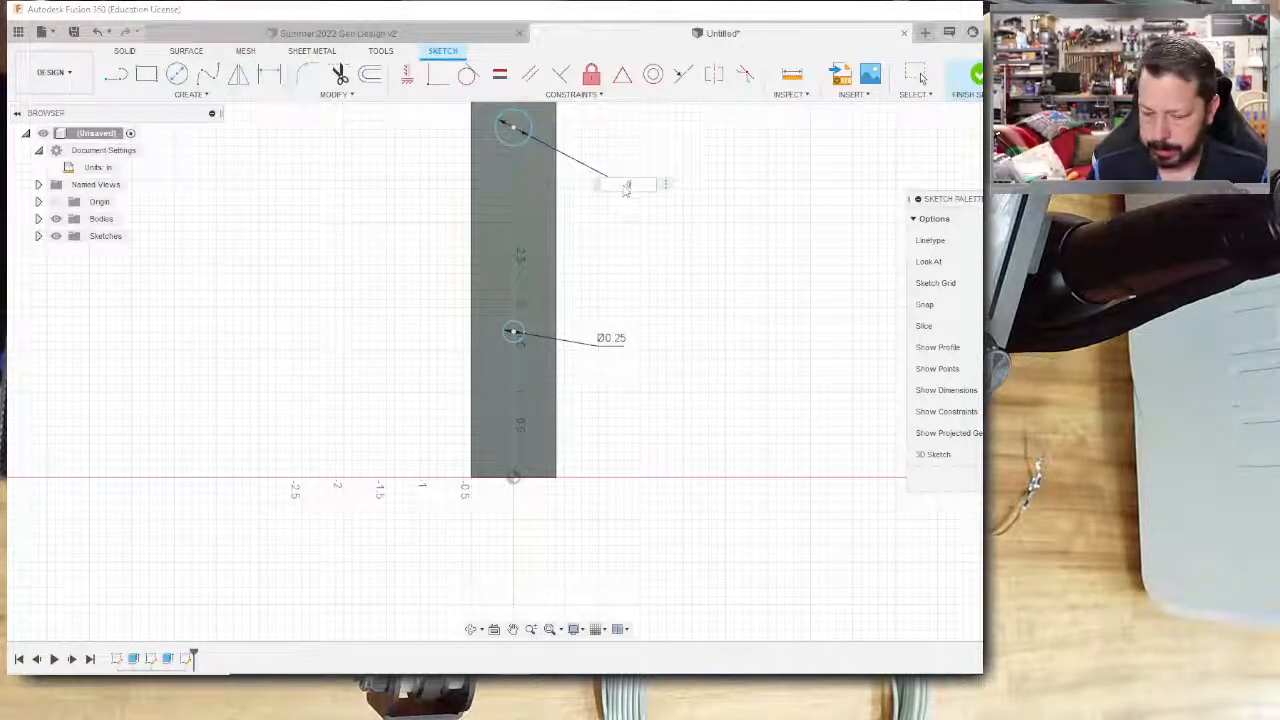
key("Return")
scroll(624, 184, "down", 1)
scroll(595, 284, "up", 2)
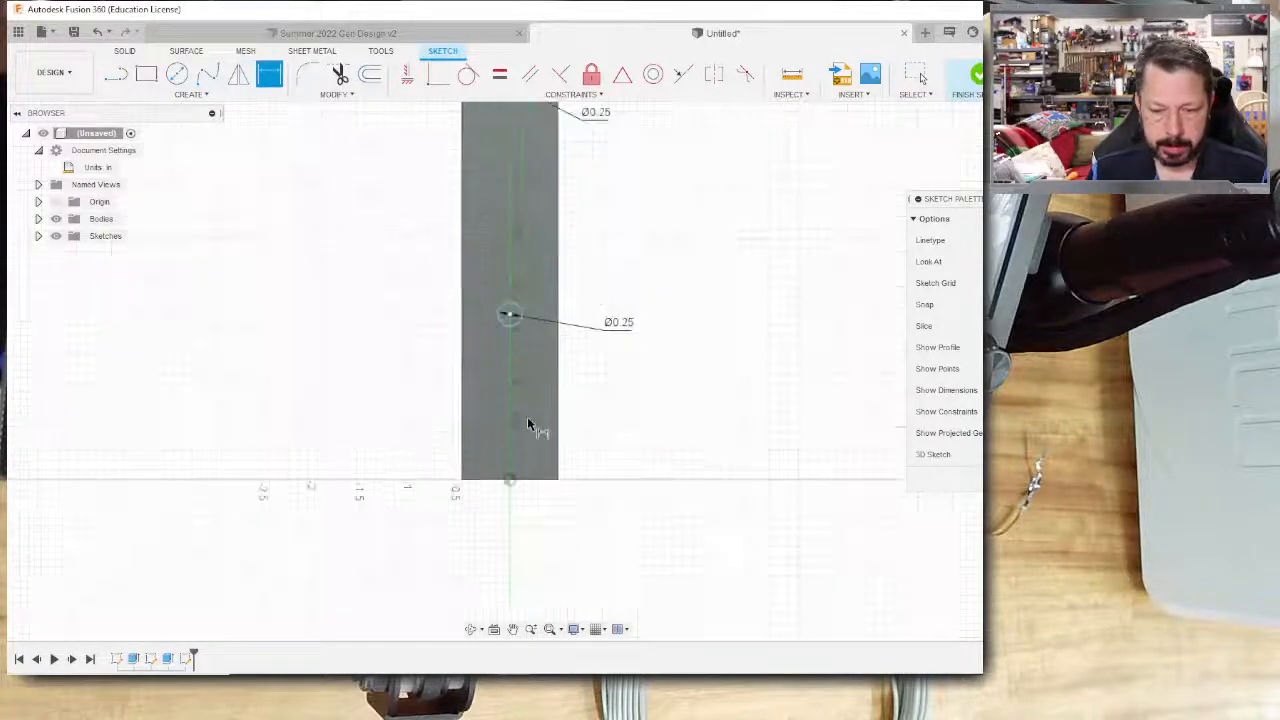
Dimension the lower circle's center 2 in above the origin.
left_click(508, 314)
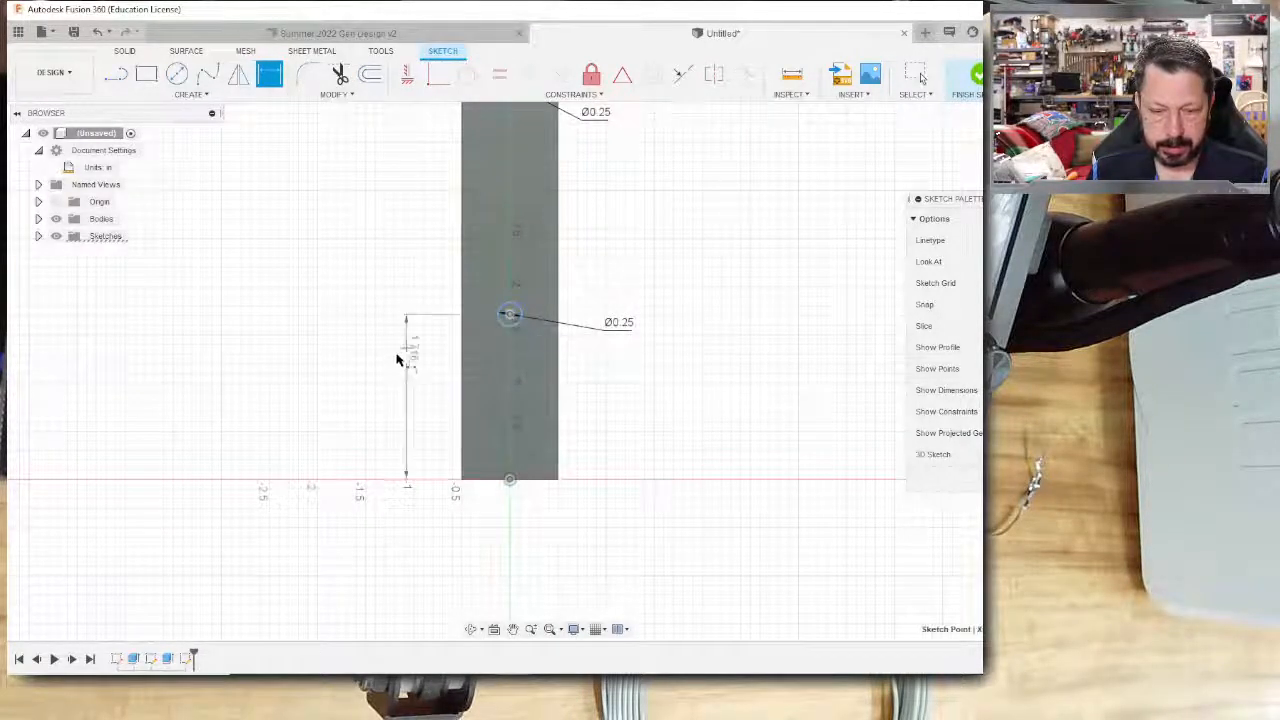
left_click(394, 373)
type("2")
key("Return")
Dimension the two circle centers 2 in apart vertically and finish the sketch.
scroll(529, 243, "down", 2)
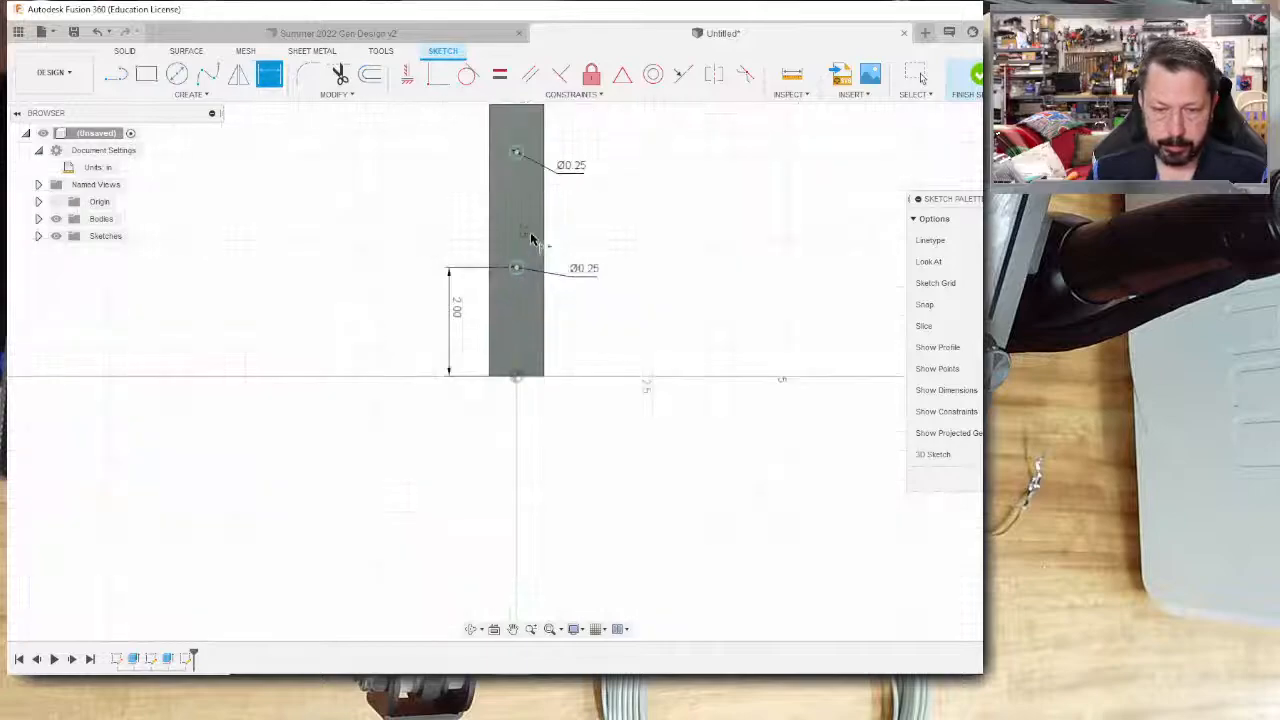
left_click(516, 153)
left_click(510, 267)
left_click(452, 230)
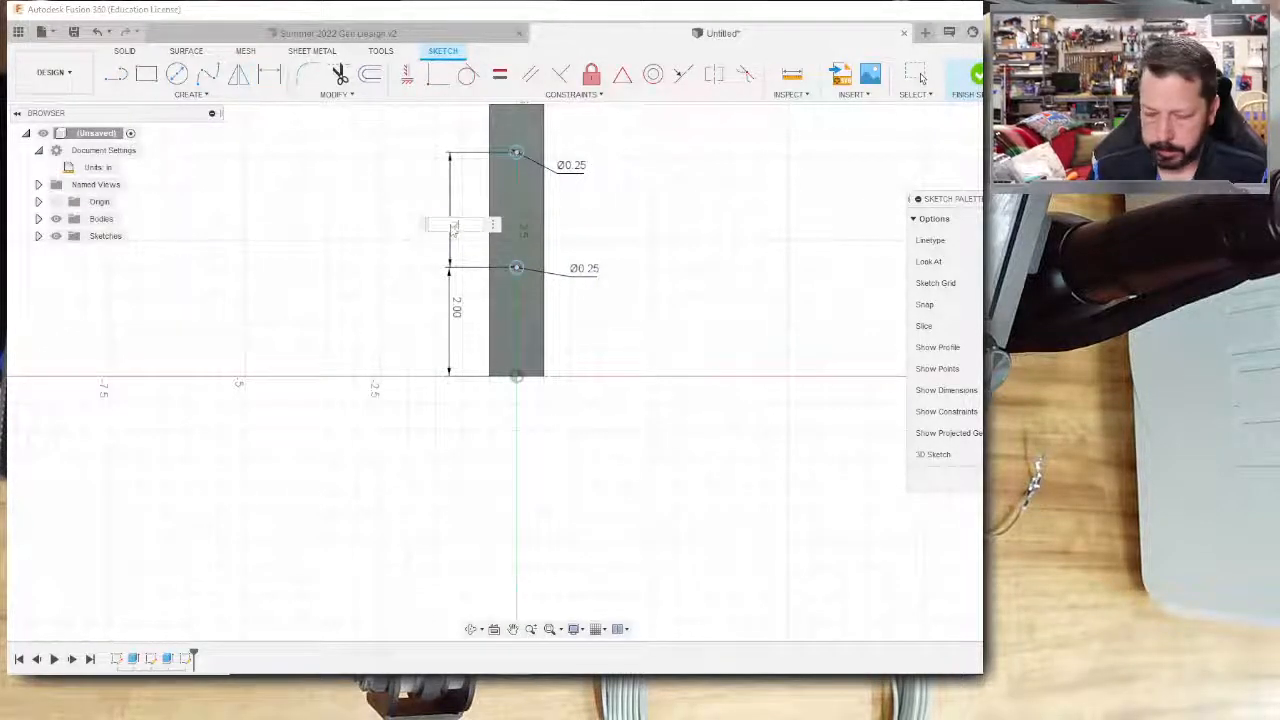
type("2")
key("Return")
scroll(634, 230, "down", 3)
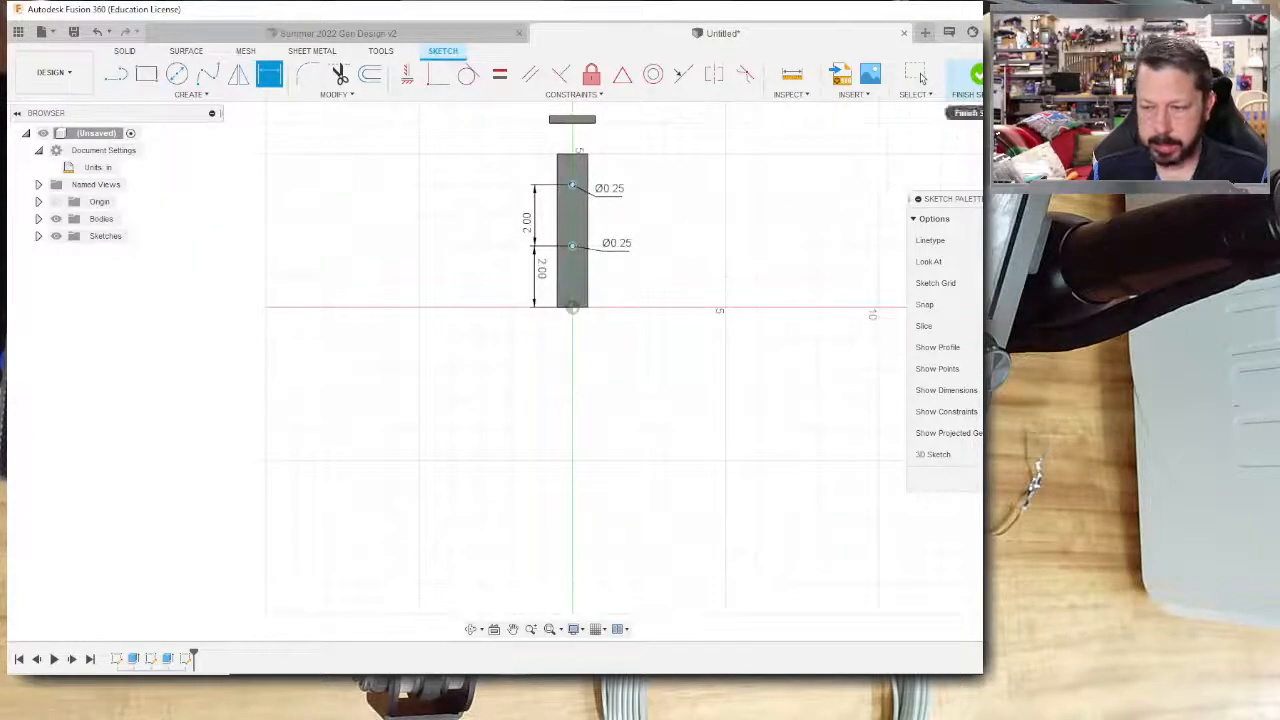
left_click(965, 76)
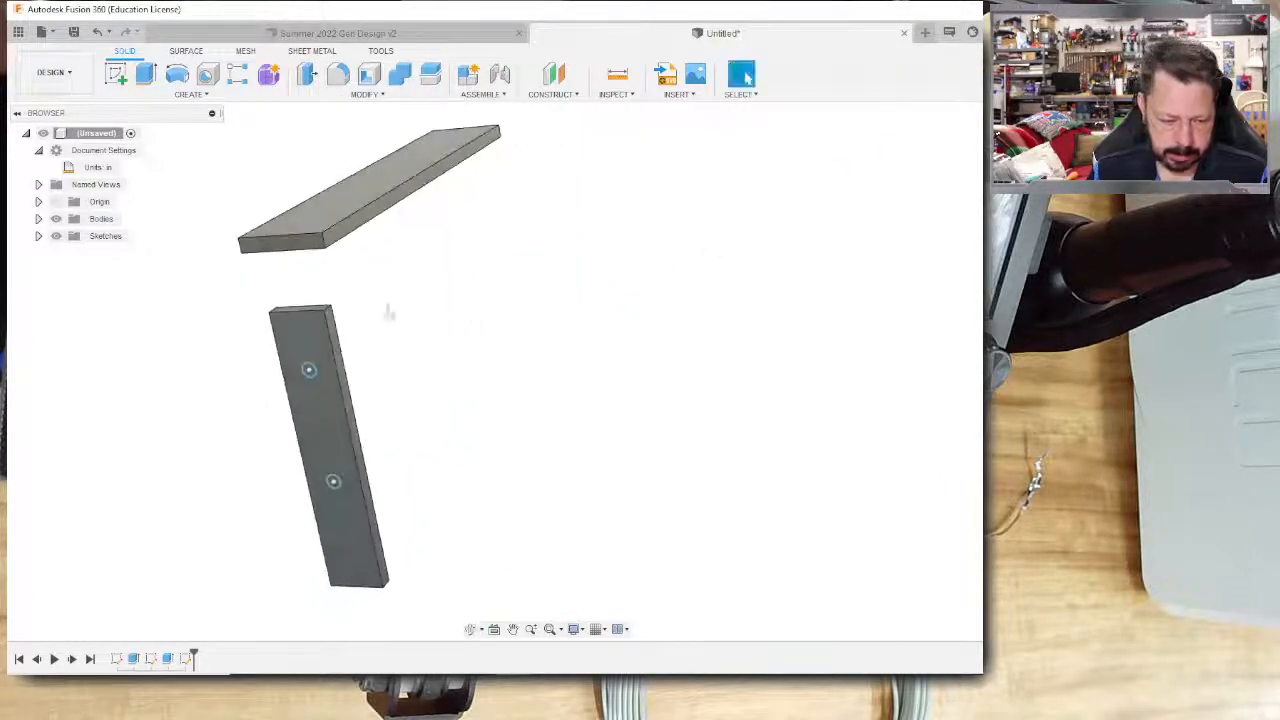
Try extruding both circle profiles outward from the wall plate's back face as pins, and undo the extrusion.
key("e")
left_click(309, 370)
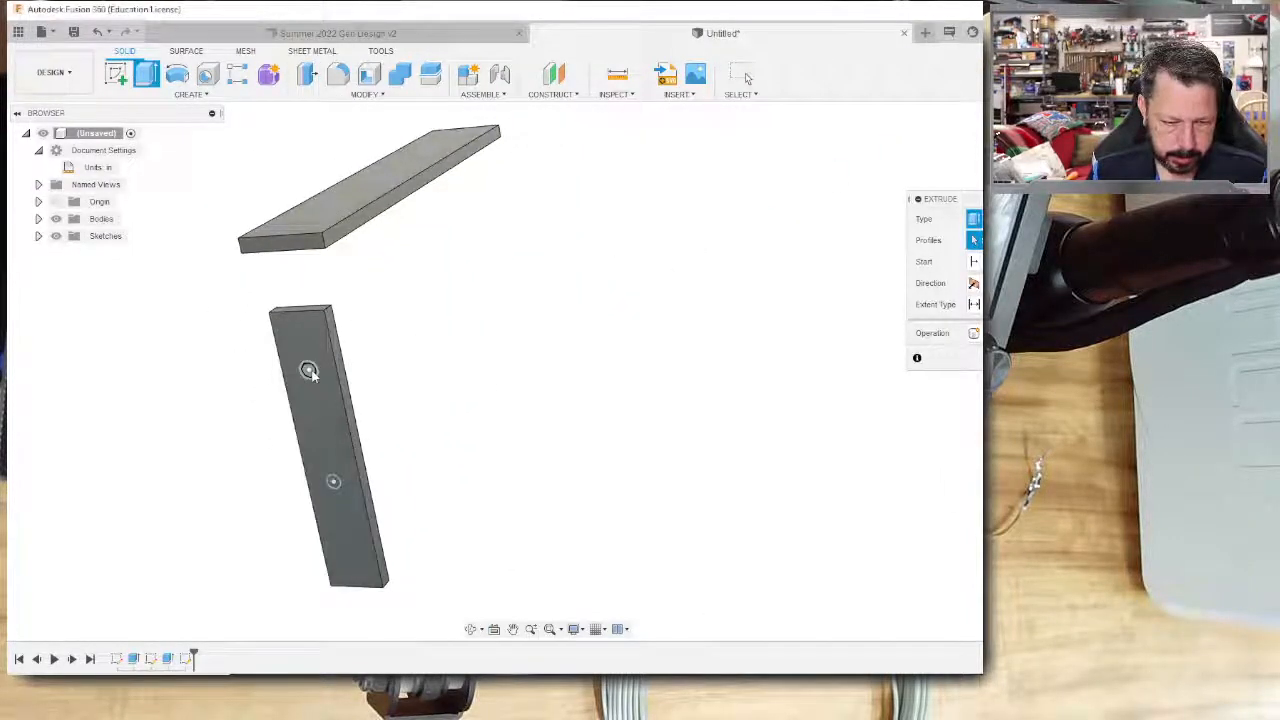
left_click(335, 485)
left_click_drag(327, 487, 427, 395)
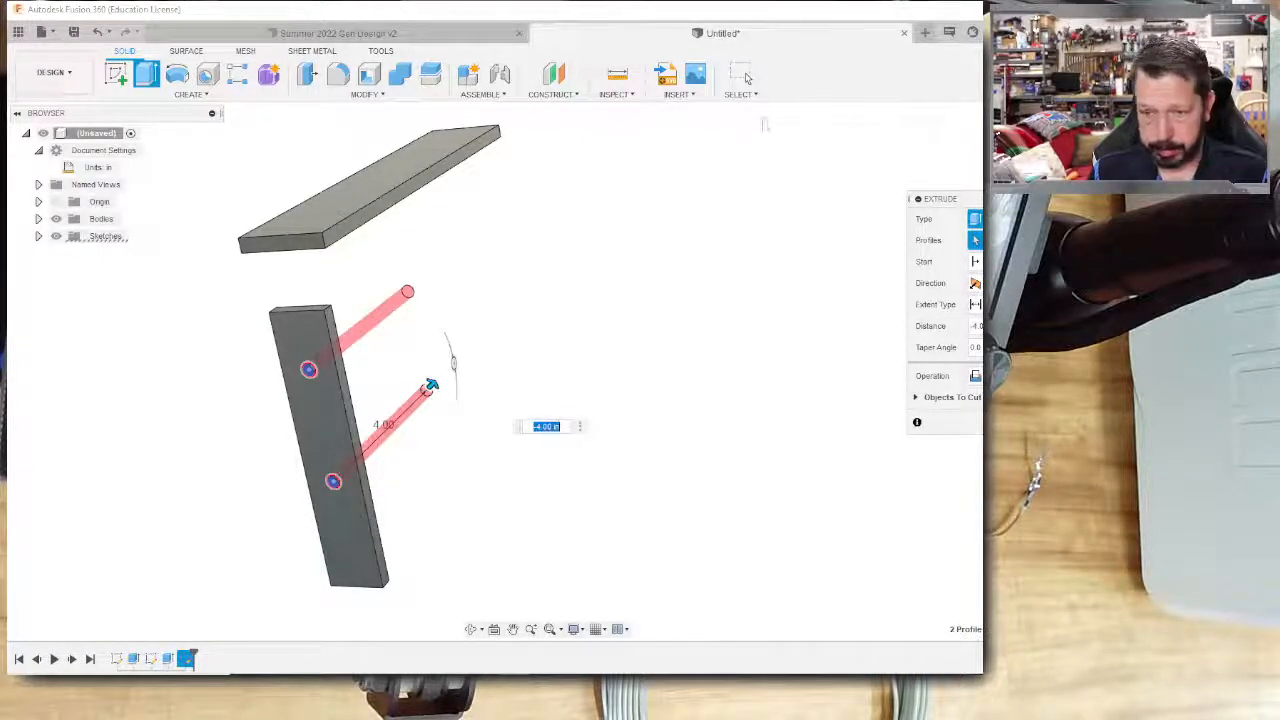
key("BackSpace")
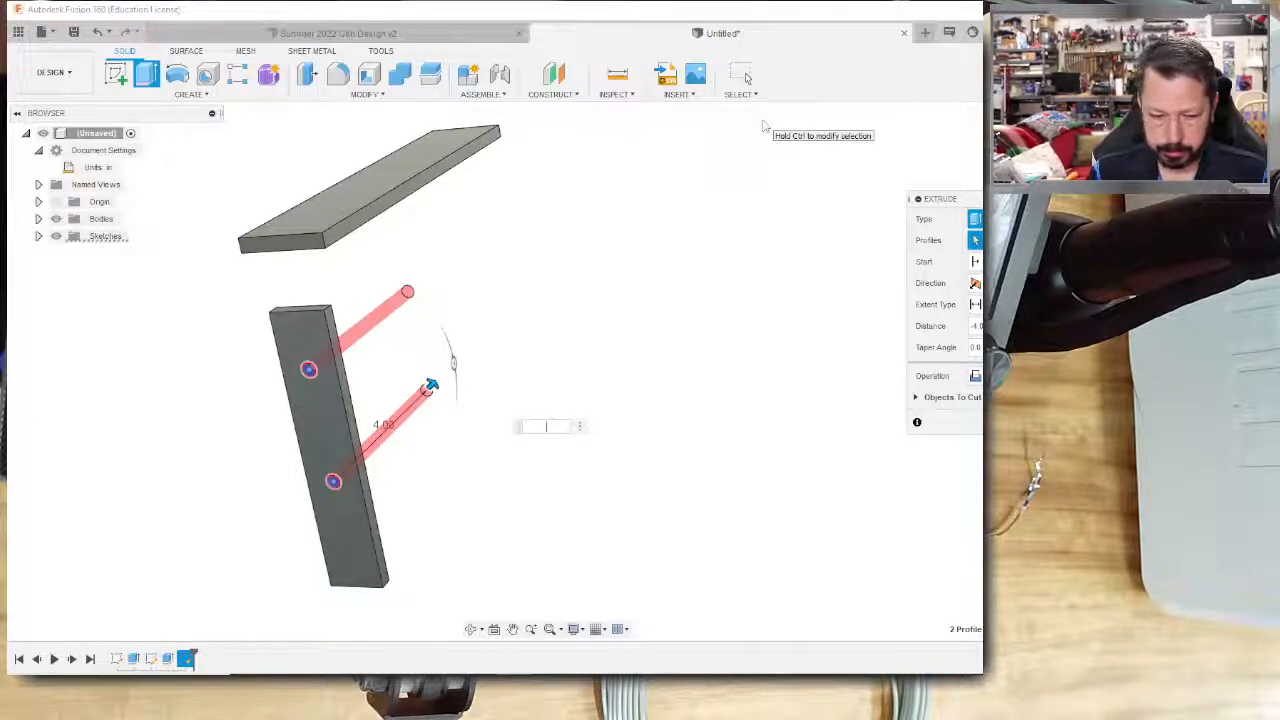
key("Return")
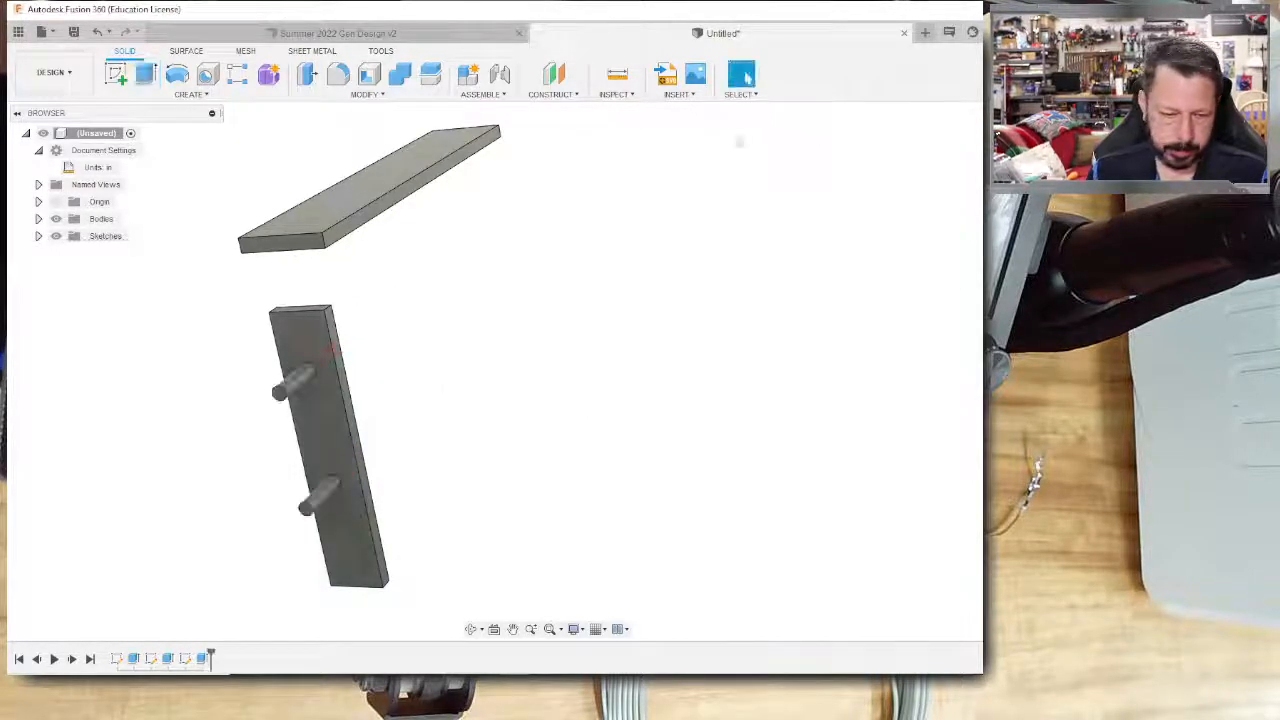
key("ctrl+z")
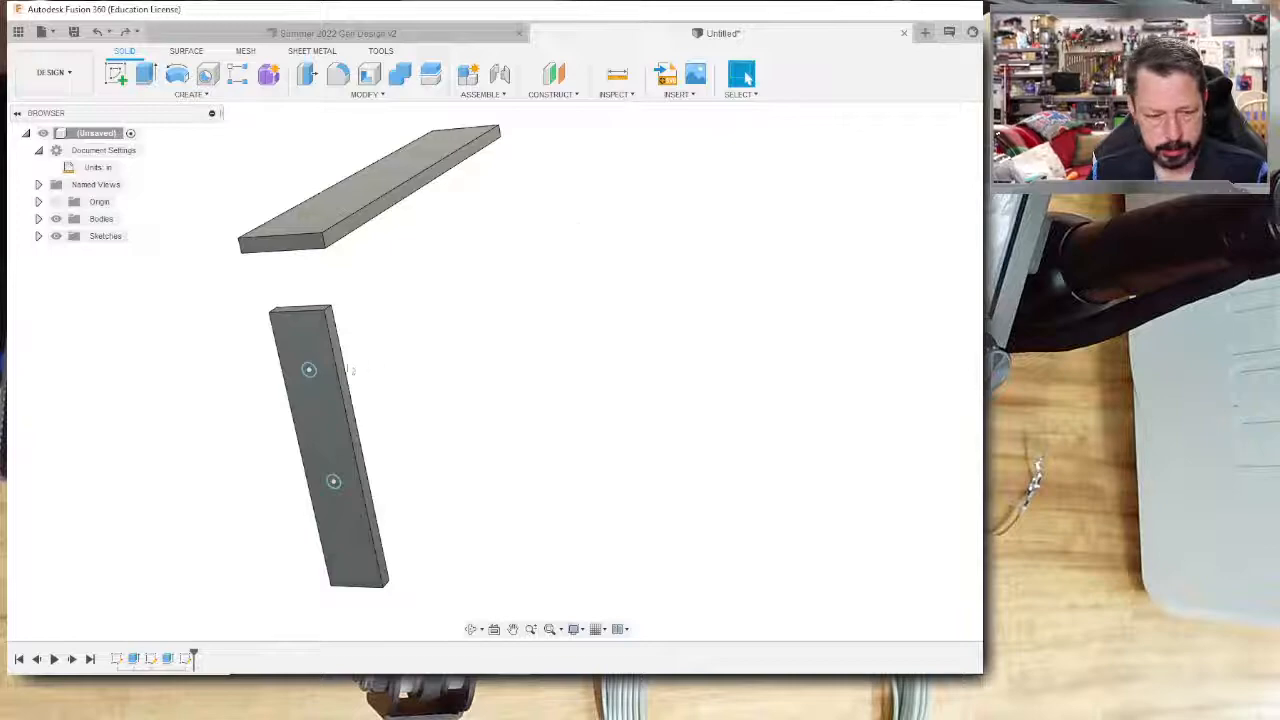
Extrude both circle profiles 4 in through the wall plate as a cut to make the two screw holes.
key("e")
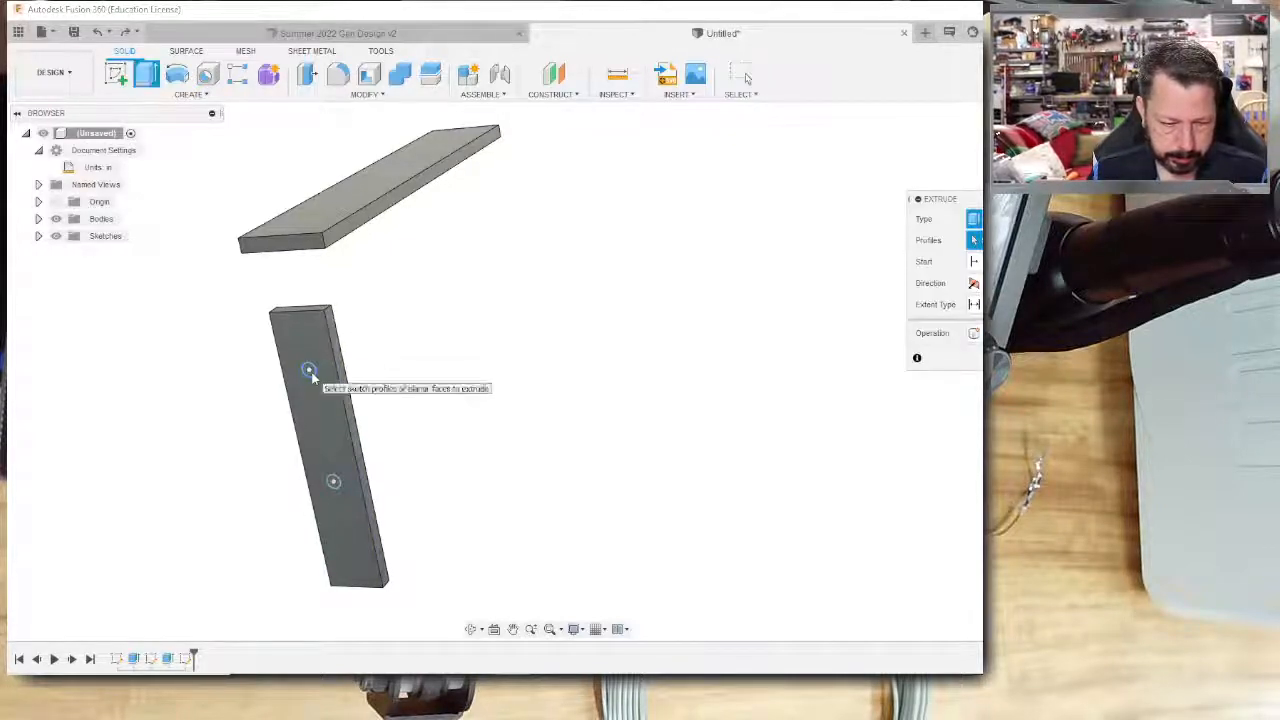
left_click(308, 370)
left_click(335, 485)
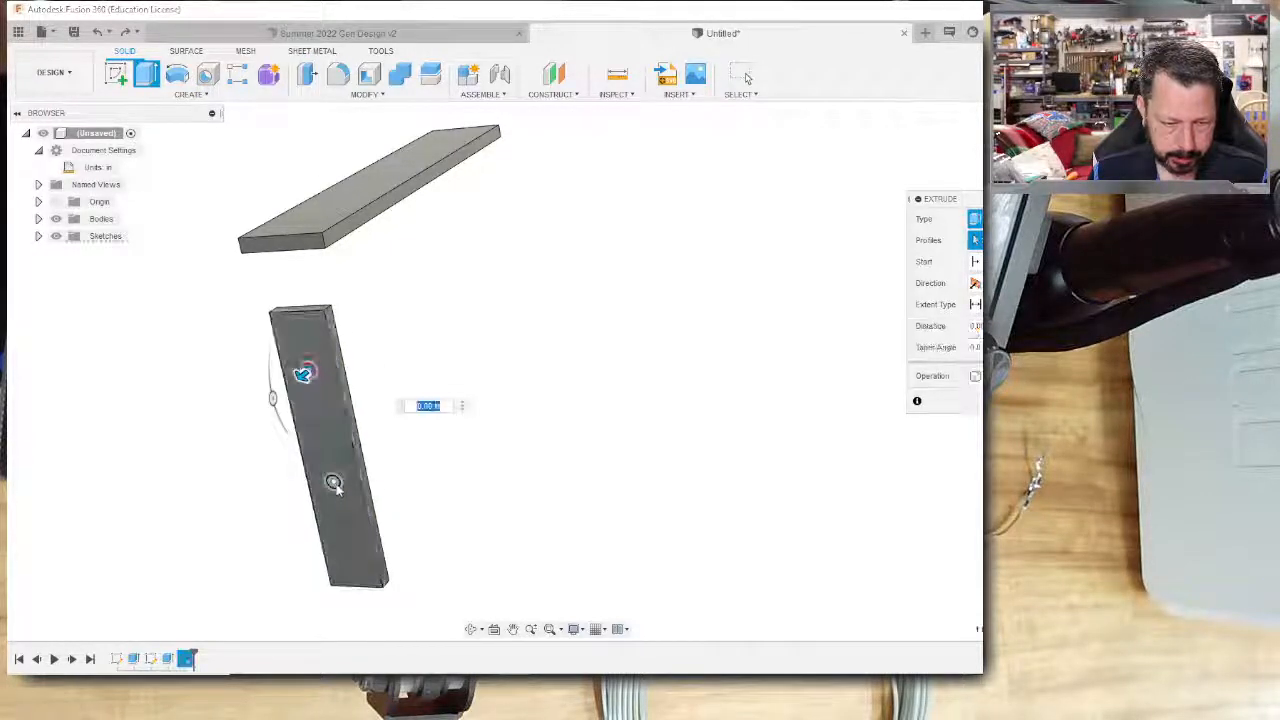
left_click_drag(334, 486, 434, 382)
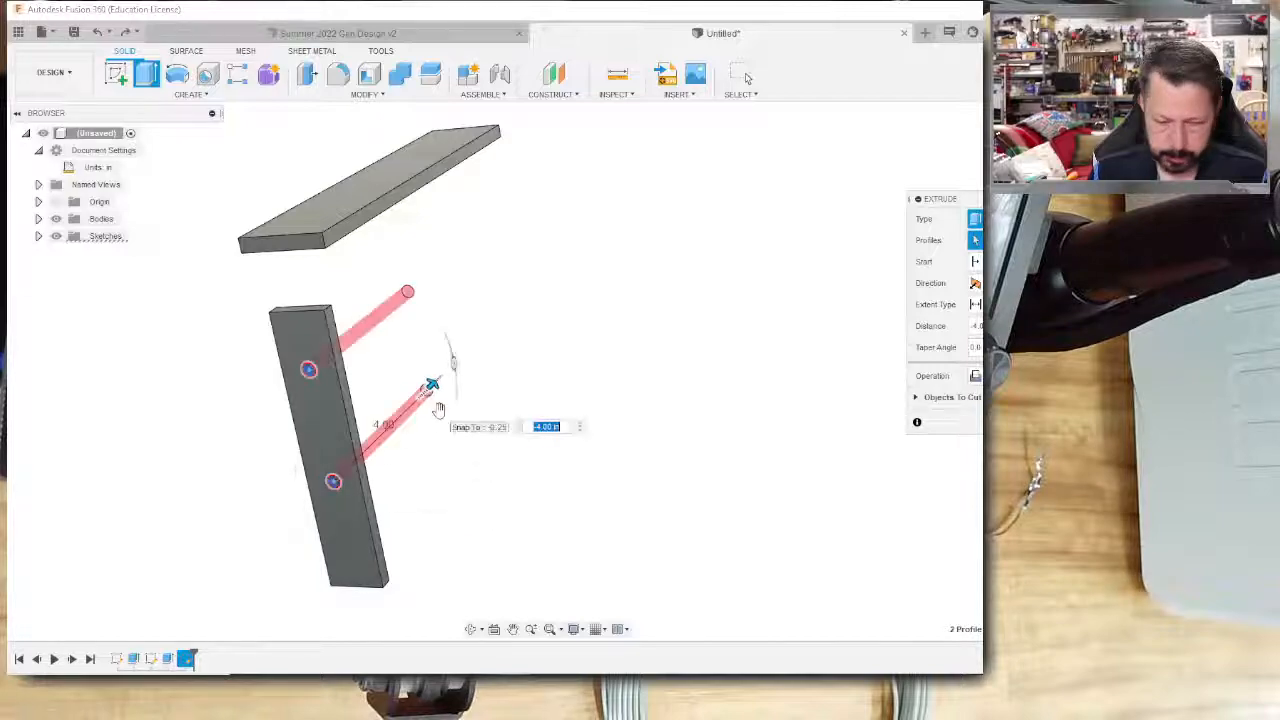
key("Return")
middle_click_drag(527, 426, 409, 446, "shift")
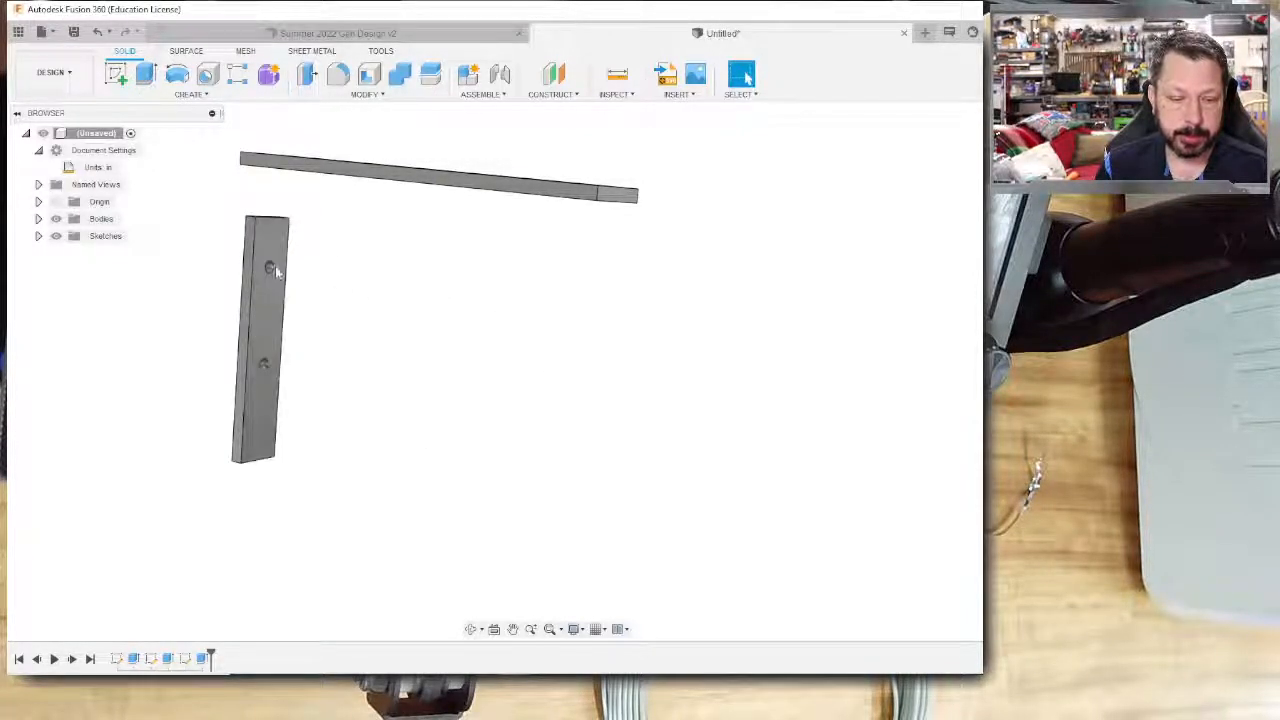
middle_click_drag(343, 366, 391, 360, "shift")
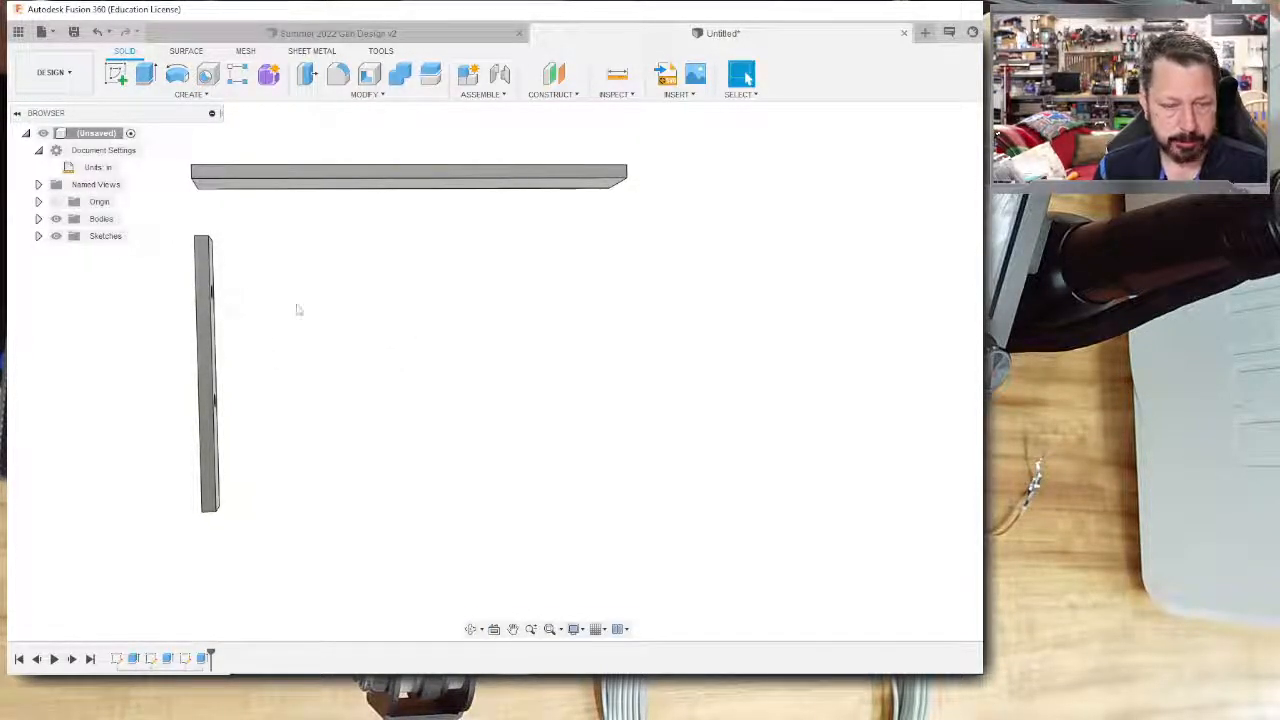
On the vertical origin plane facing the bracket's side, sketch a rectangle about 1.2 in high extending from near the wall plate's upper end.
left_click(116, 73)
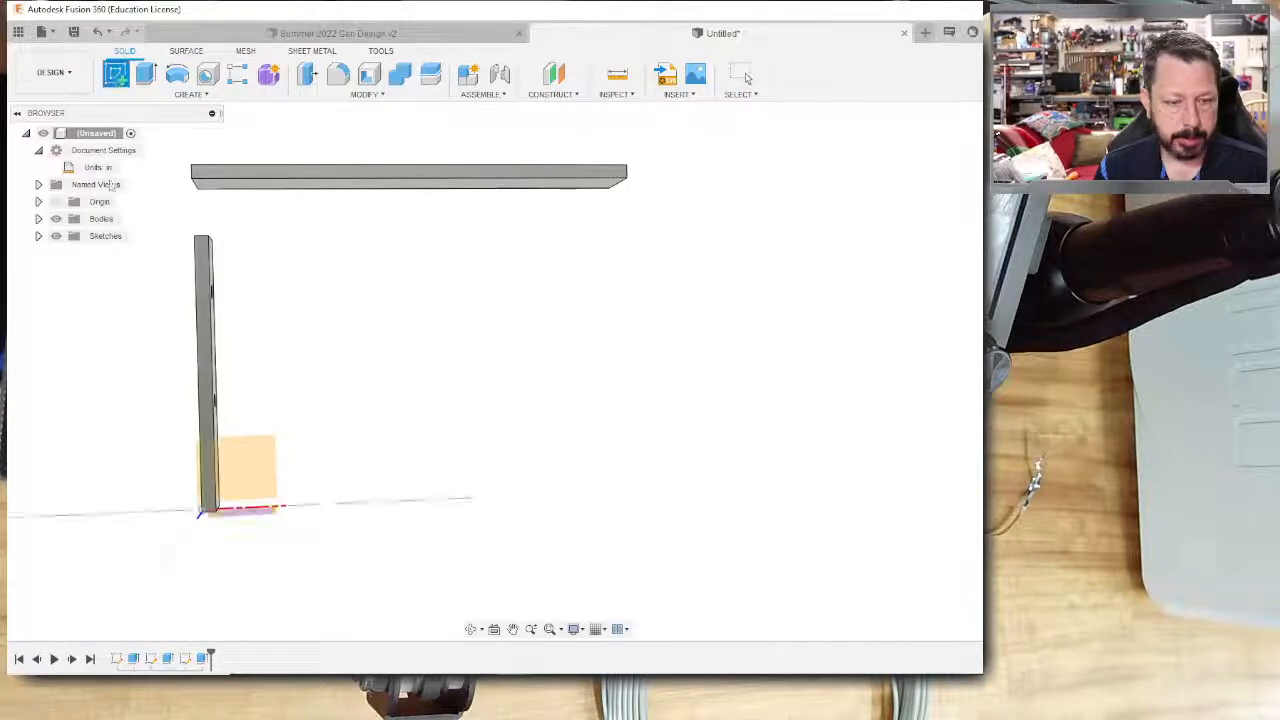
left_click(265, 451)
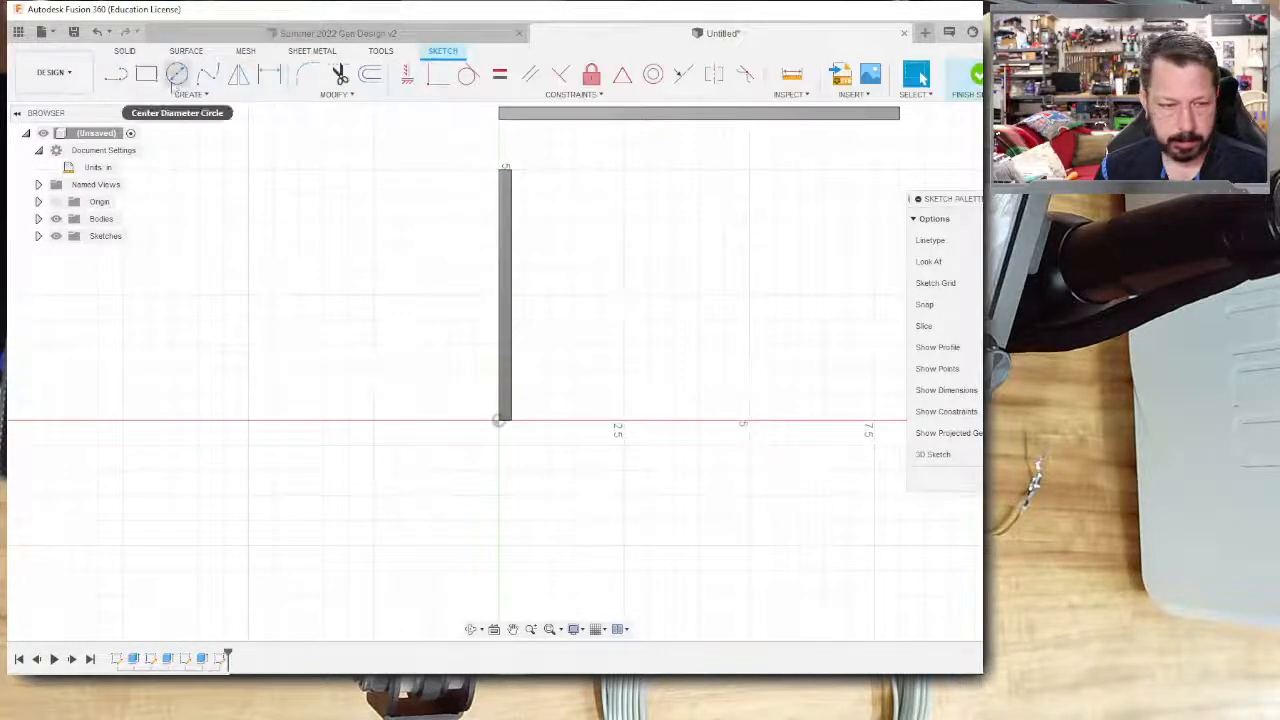
key("r")
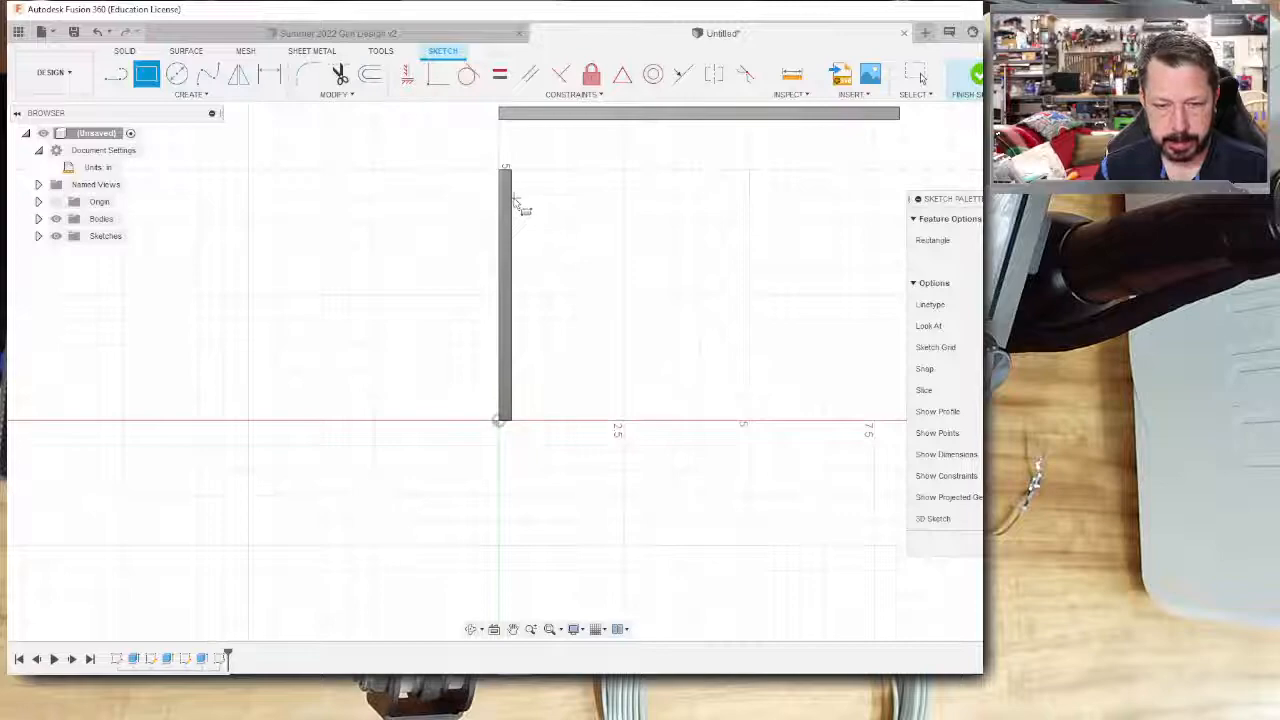
left_click(514, 200)
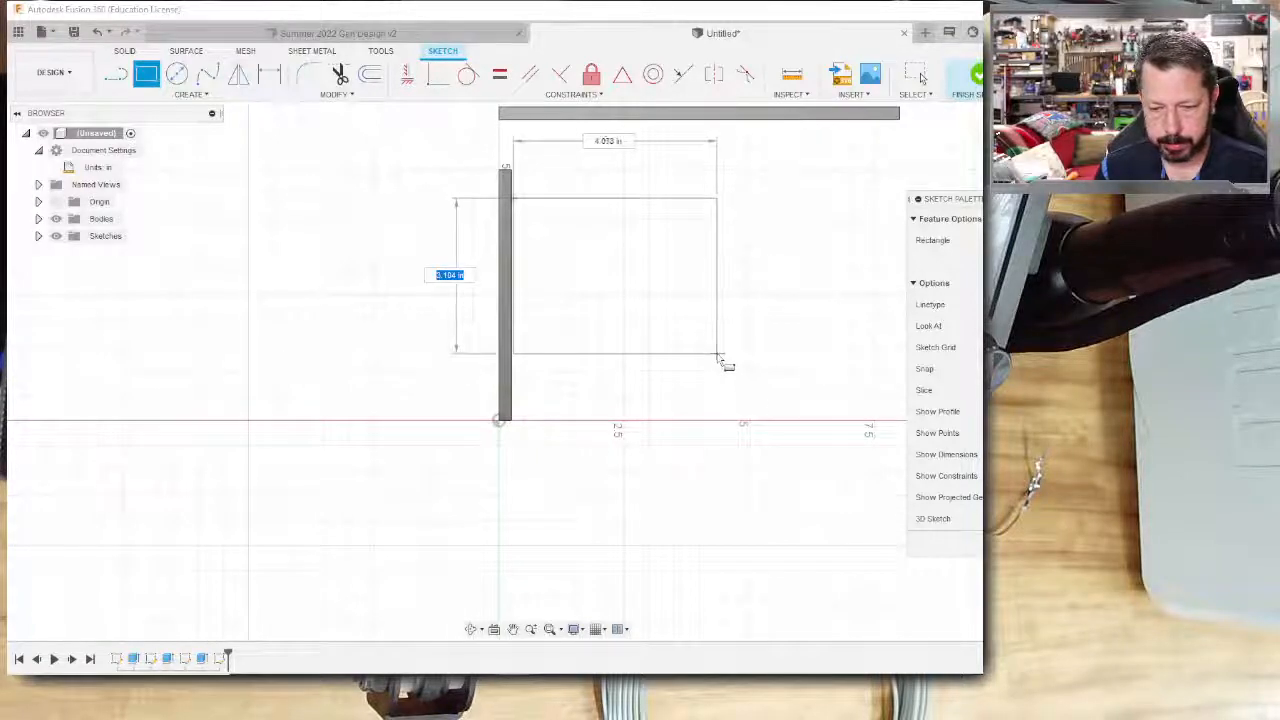
key("Tab")
left_click(705, 263)
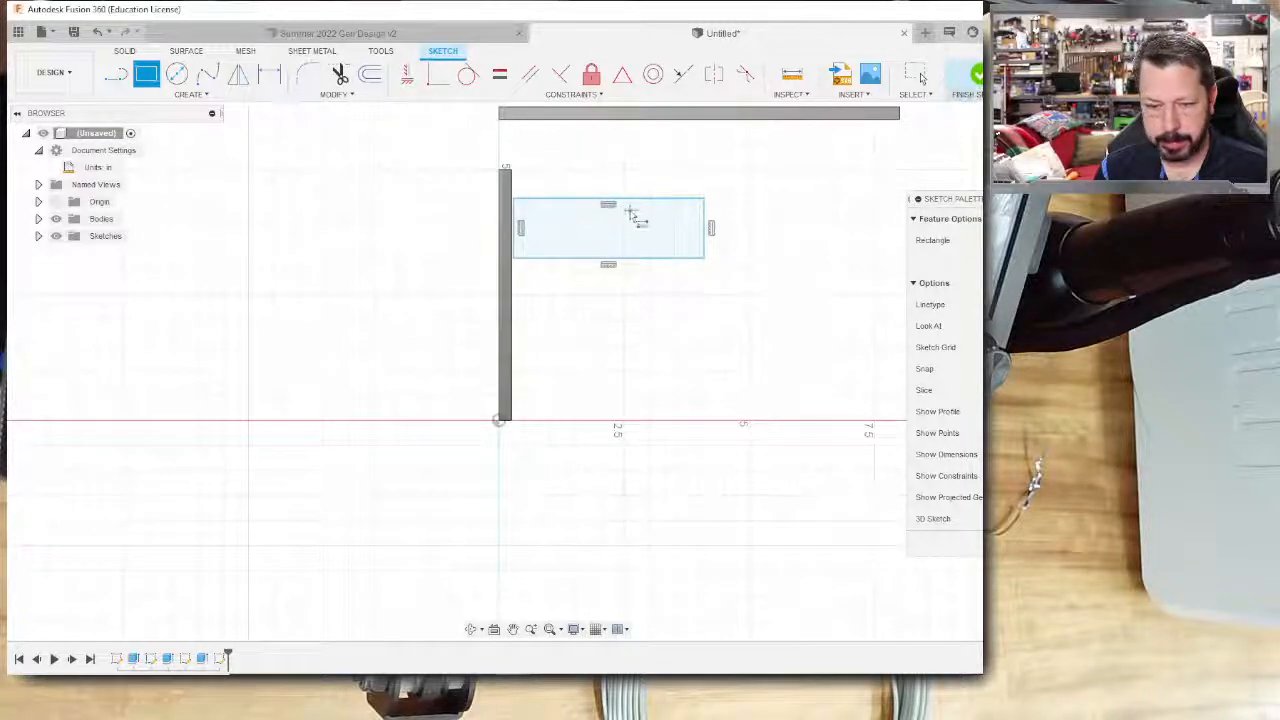
Dimension the rectangle's height as 0.5 in.
middle_click_drag(731, 303, 692, 308, "shift")
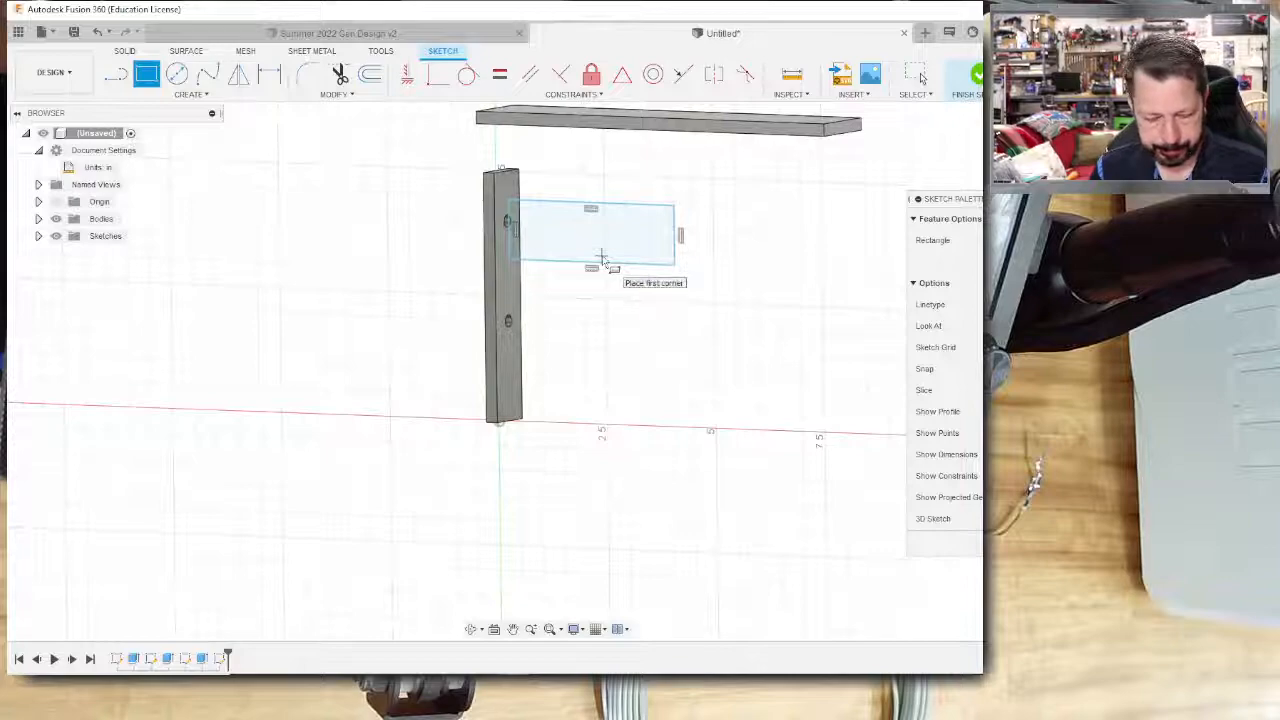
key("d")
left_click(676, 250)
left_click(738, 238)
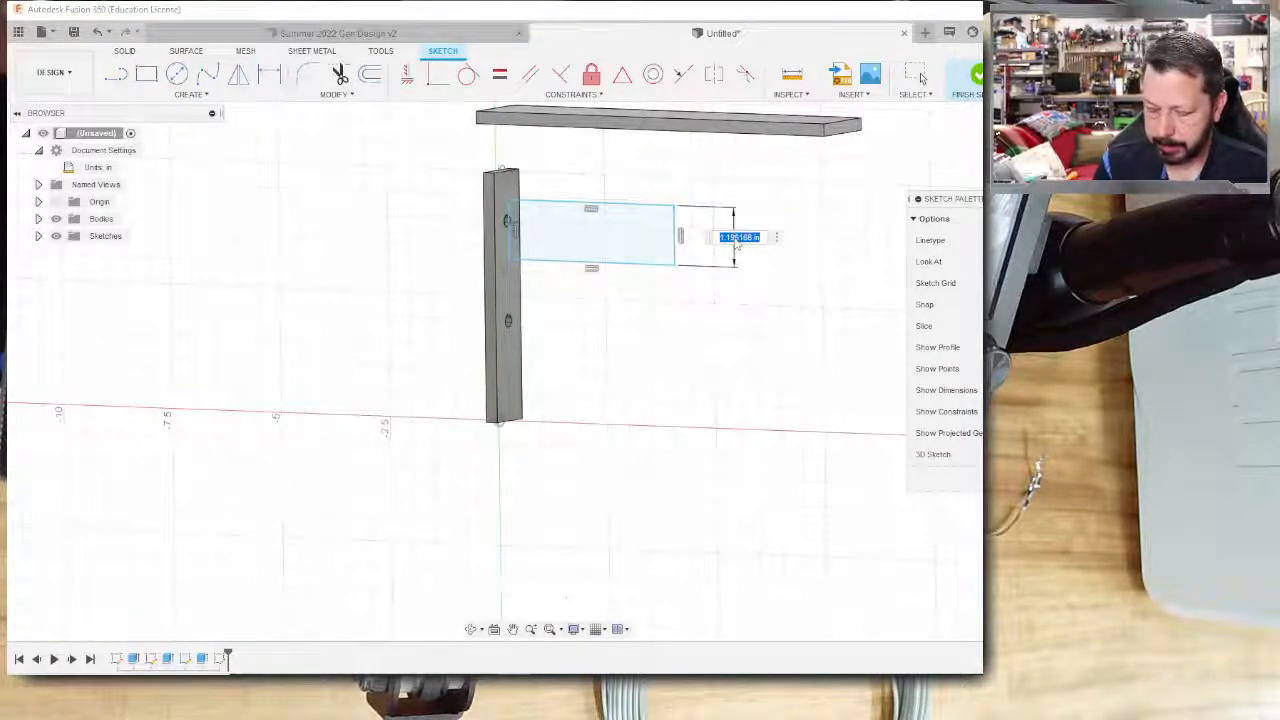
type("0.5")
key("Return")
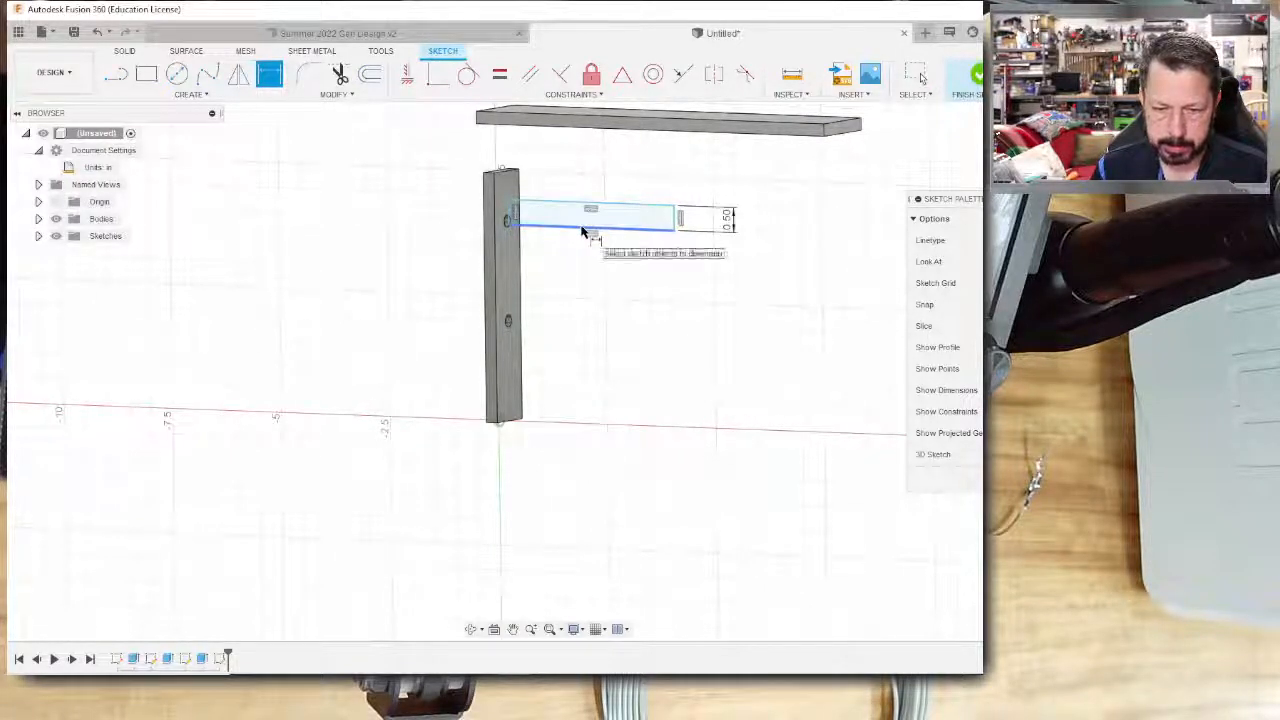
key("Escape")
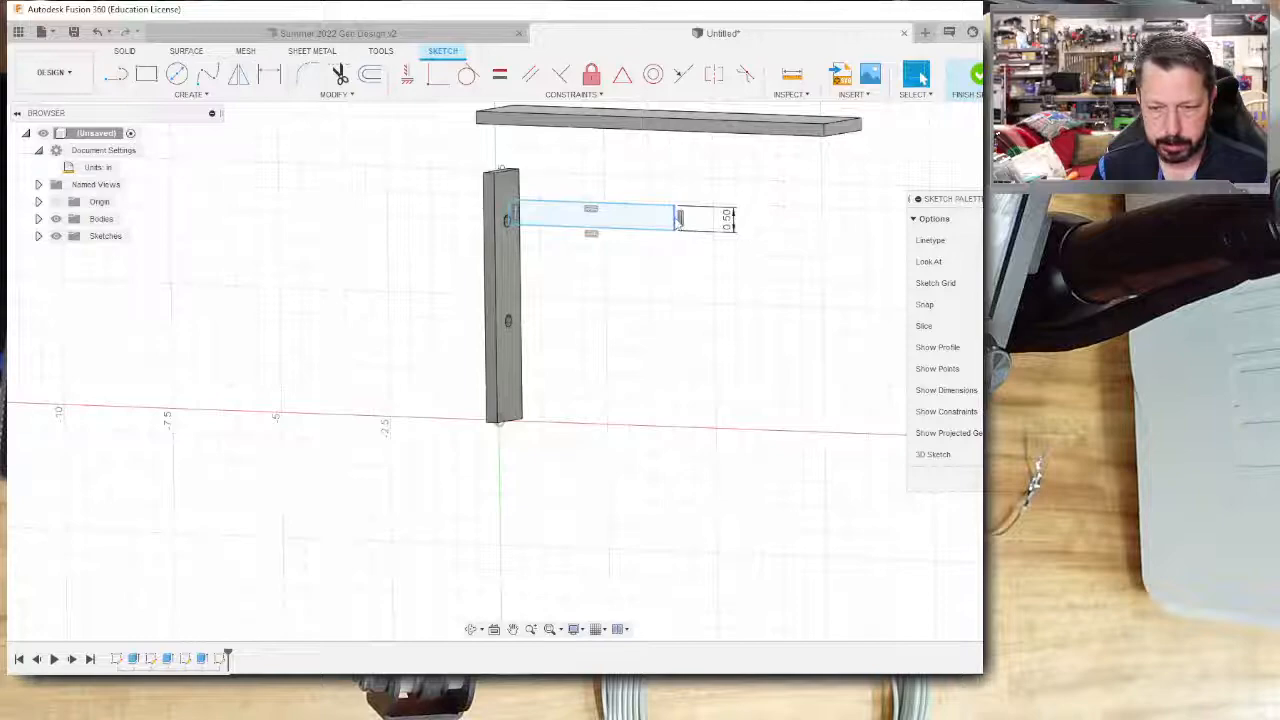
Stretch the rectangle's free end outward to roughly the shelf plate's far end and finish the sketch.
left_click_drag(678, 218, 852, 232)
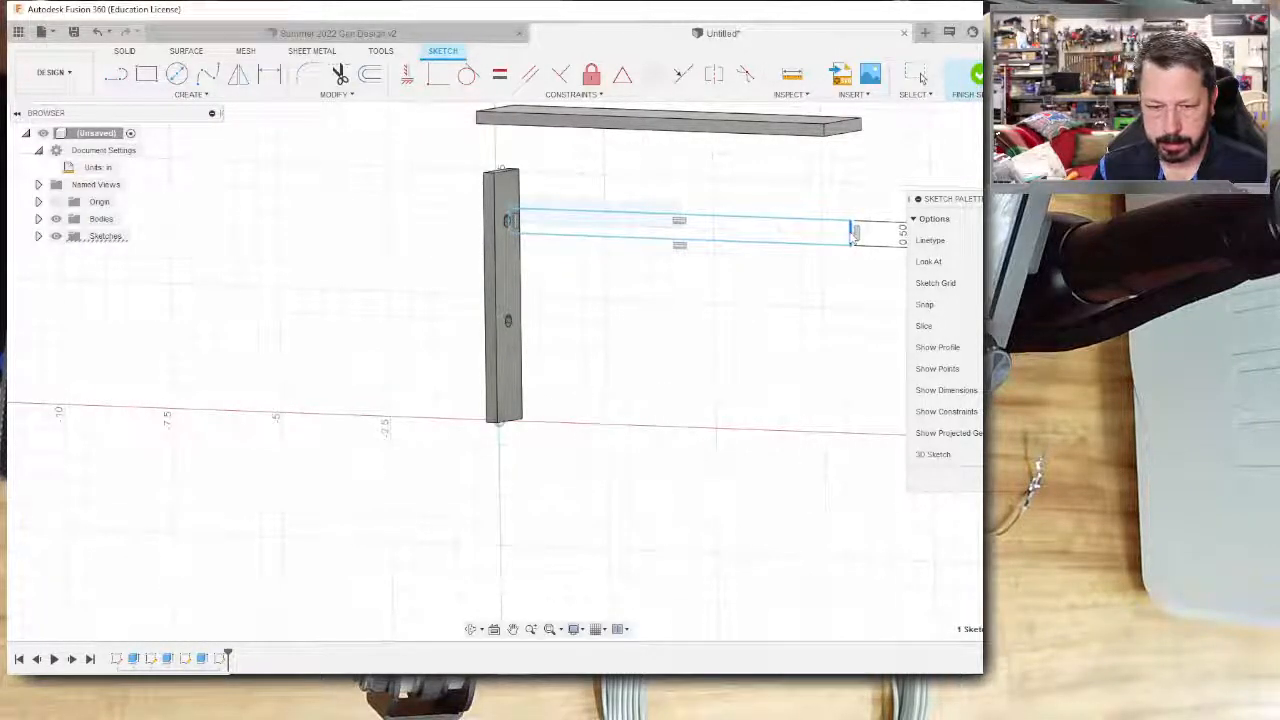
mouse_move(797, 277)
middle_mouse_down("shift")
mouse_move(763, 280)
mouse_move(779, 266)
middle_mouse_up("shift")
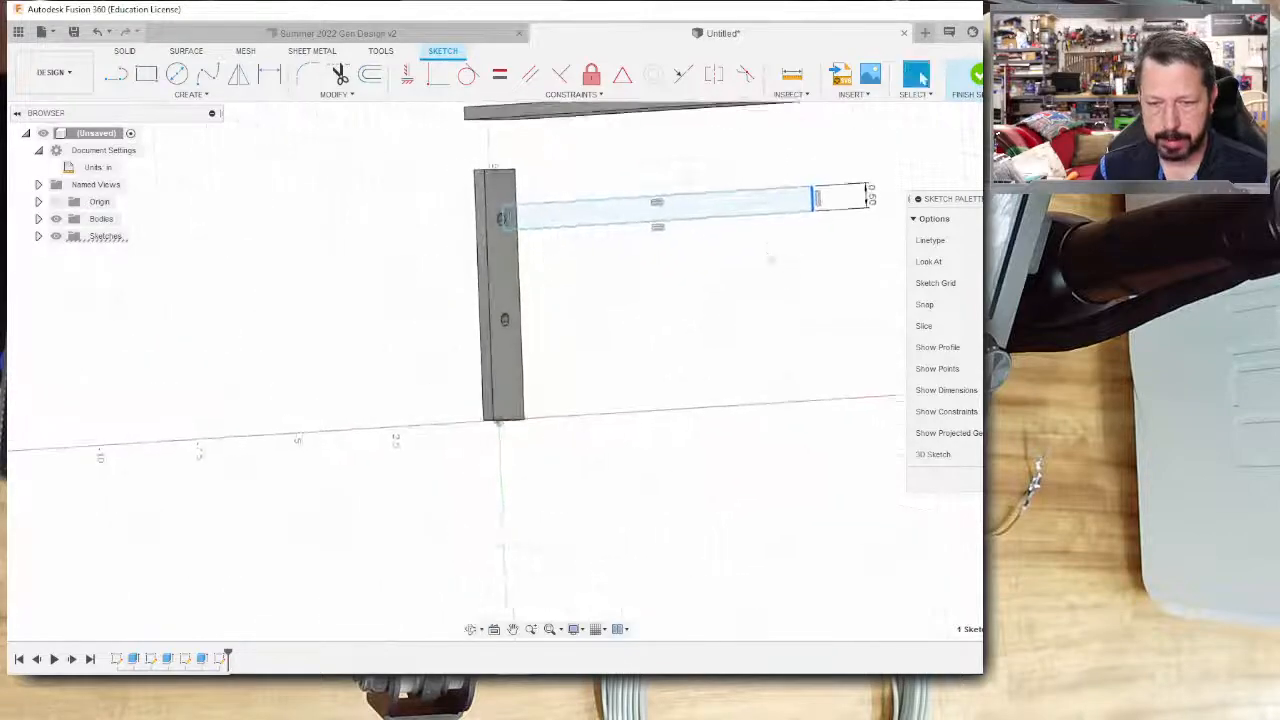
left_click(970, 76)
Extrude the long rectangle symmetrically about its sketch plane with a distance of 0.25 in.
mouse_move(697, 314)
middle_mouse_down("shift")
mouse_move(677, 349)
mouse_move(698, 232)
middle_mouse_up("shift")
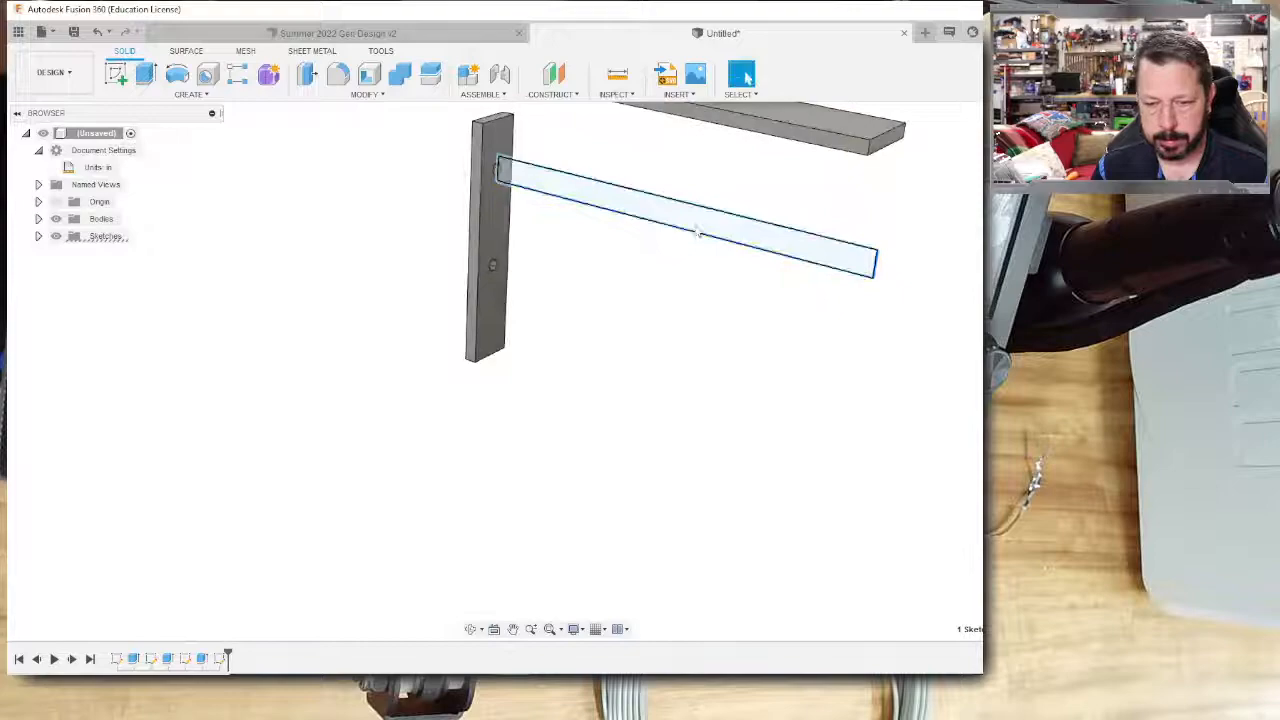
left_click(697, 232)
key("e")
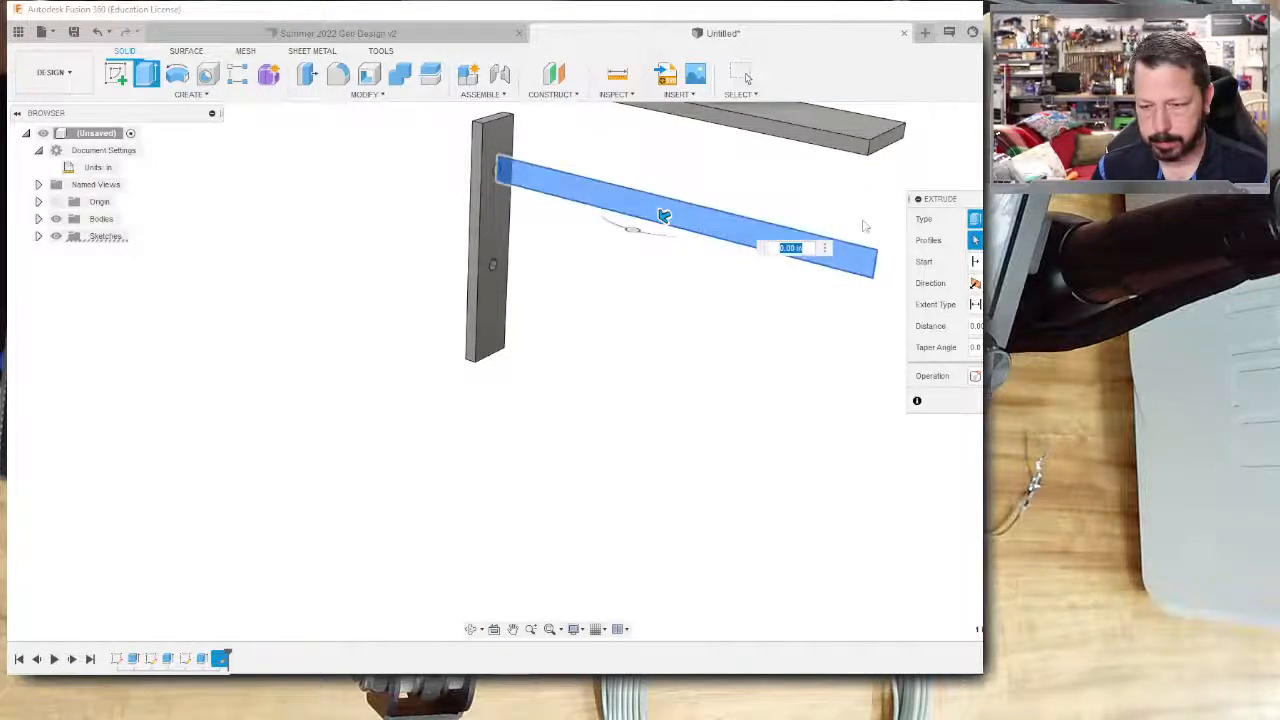
left_click(976, 283)
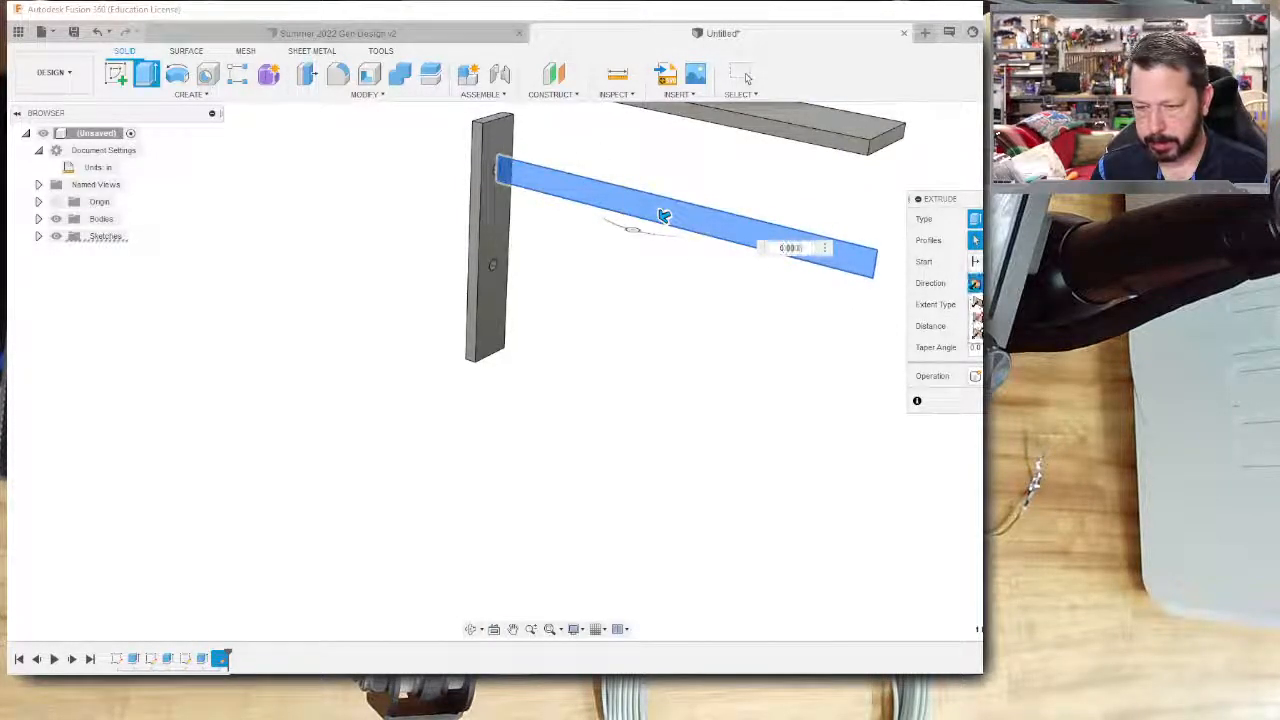
left_click(976, 304)
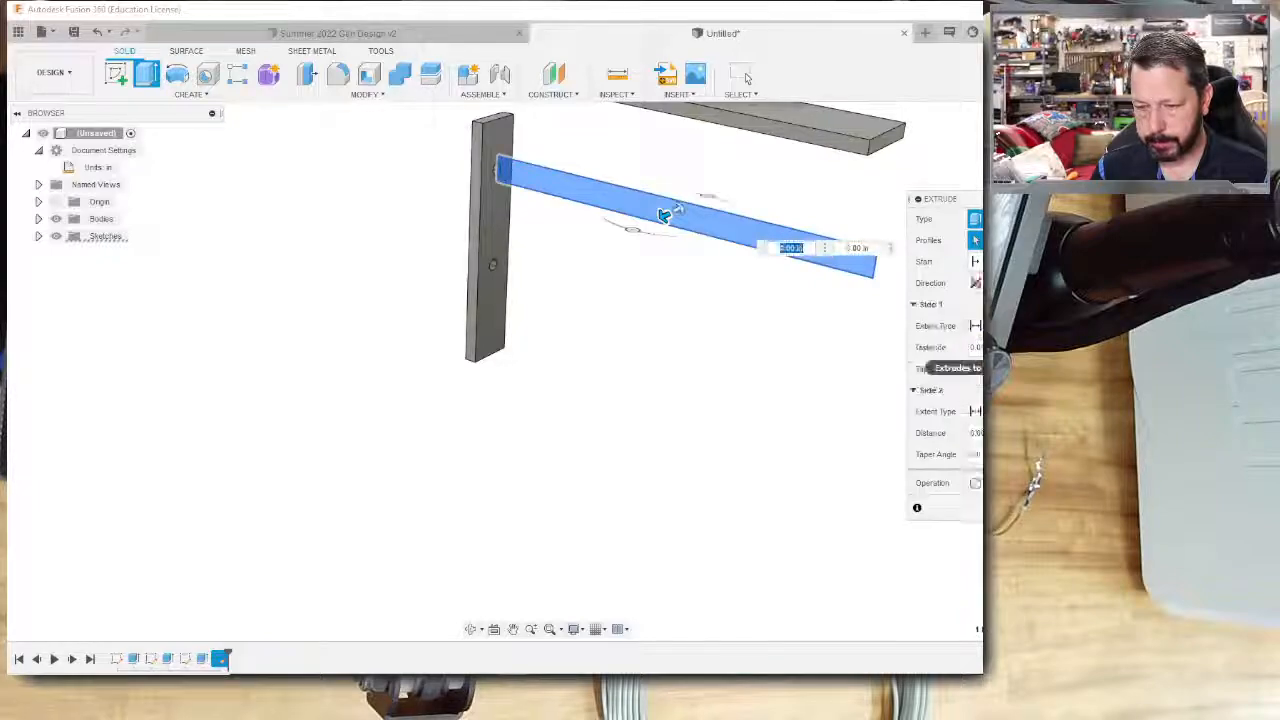
left_click(976, 283)
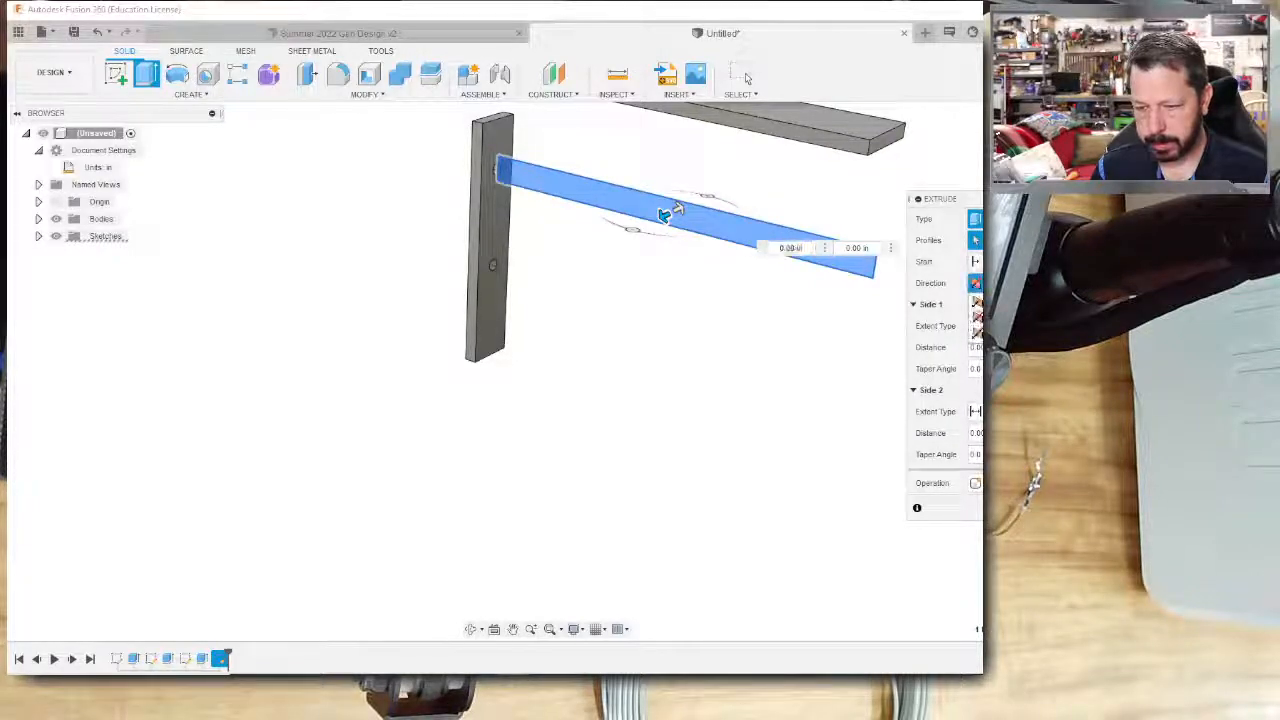
left_click(976, 332)
type("6.25")
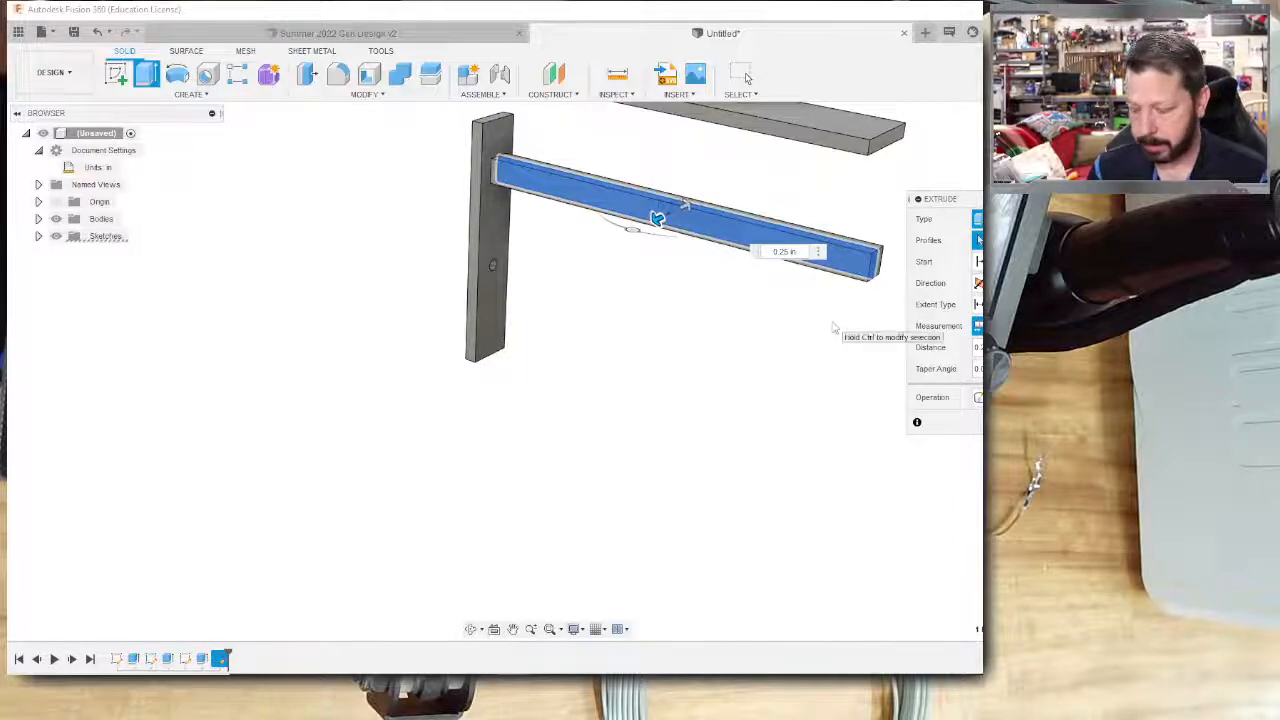
key("Return")
Examine from several angles how the horizontal bar meets the wall plate at its upper hole.
middle_click_drag(674, 337, 700, 317, "shift")
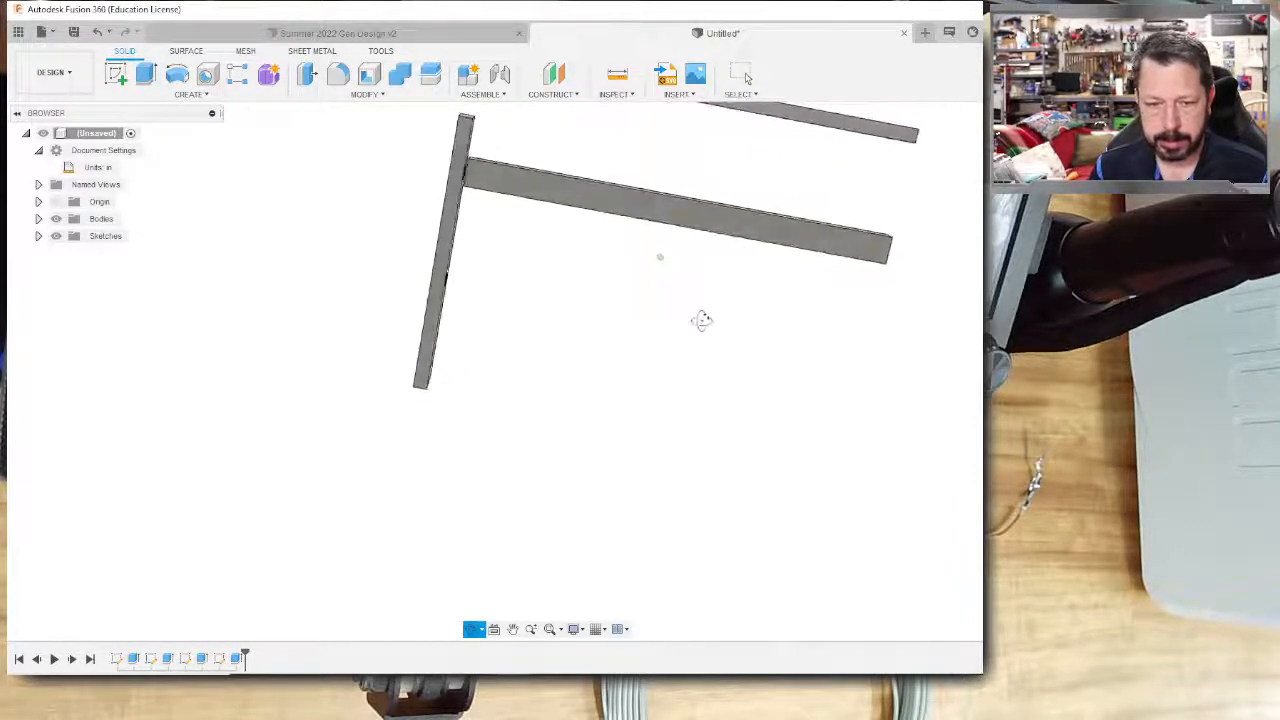
scroll(492, 197, "down", 4)
scroll(492, 197, "up", 10)
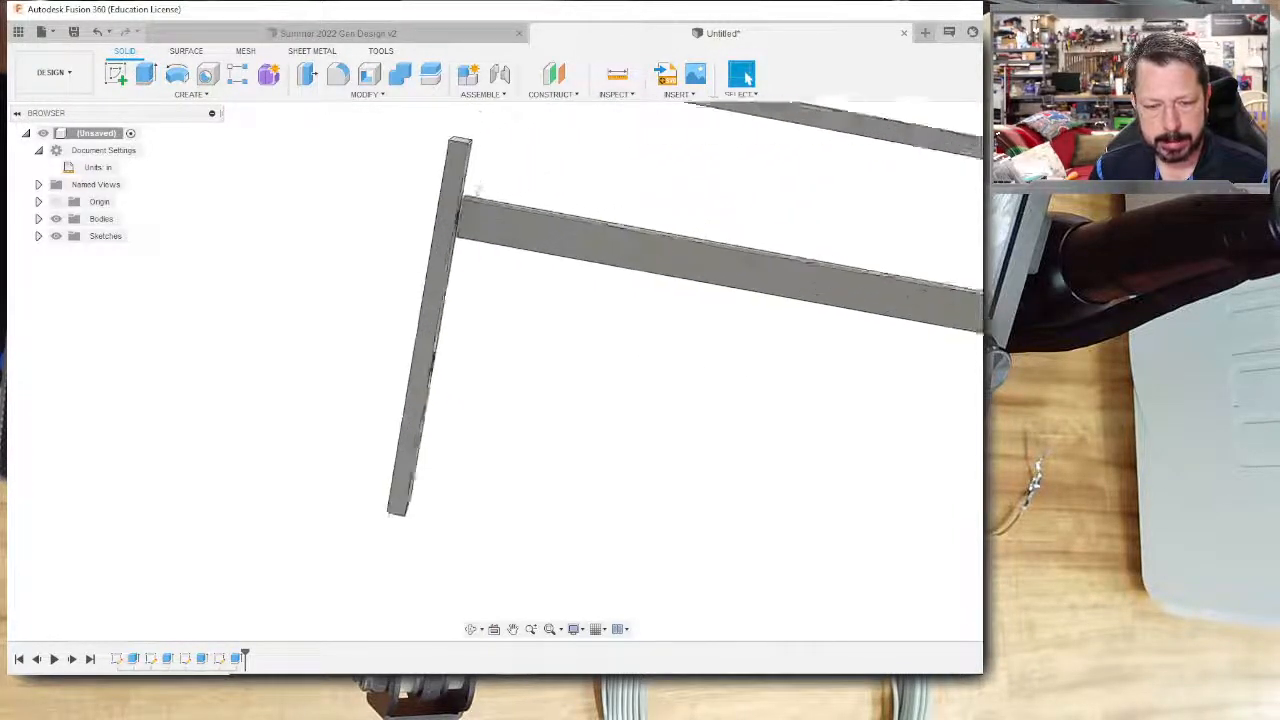
middle_click_drag(396, 181, 493, 183, "shift")
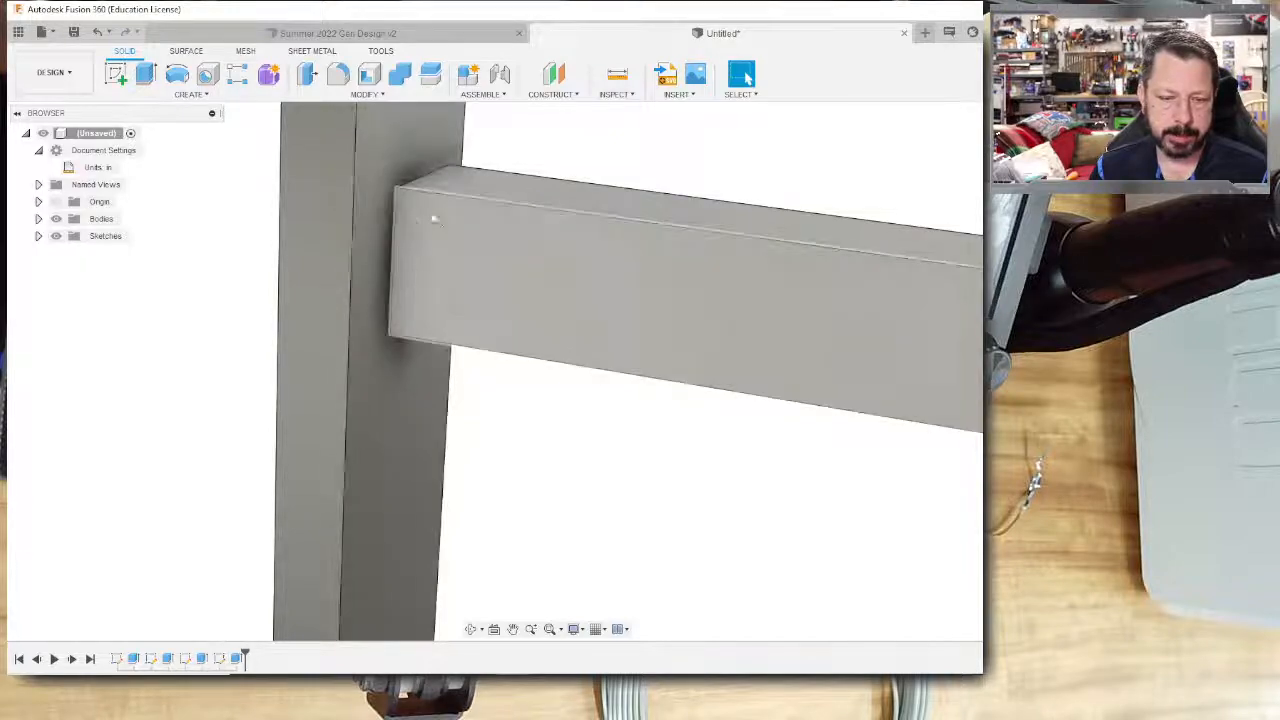
scroll(562, 262, "down", 5)
scroll(731, 326, "down", 2)
mouse_move(795, 378)
middle_mouse_down("shift")
mouse_move(871, 337)
mouse_move(912, 350)
mouse_move(897, 390)
middle_mouse_up("shift")
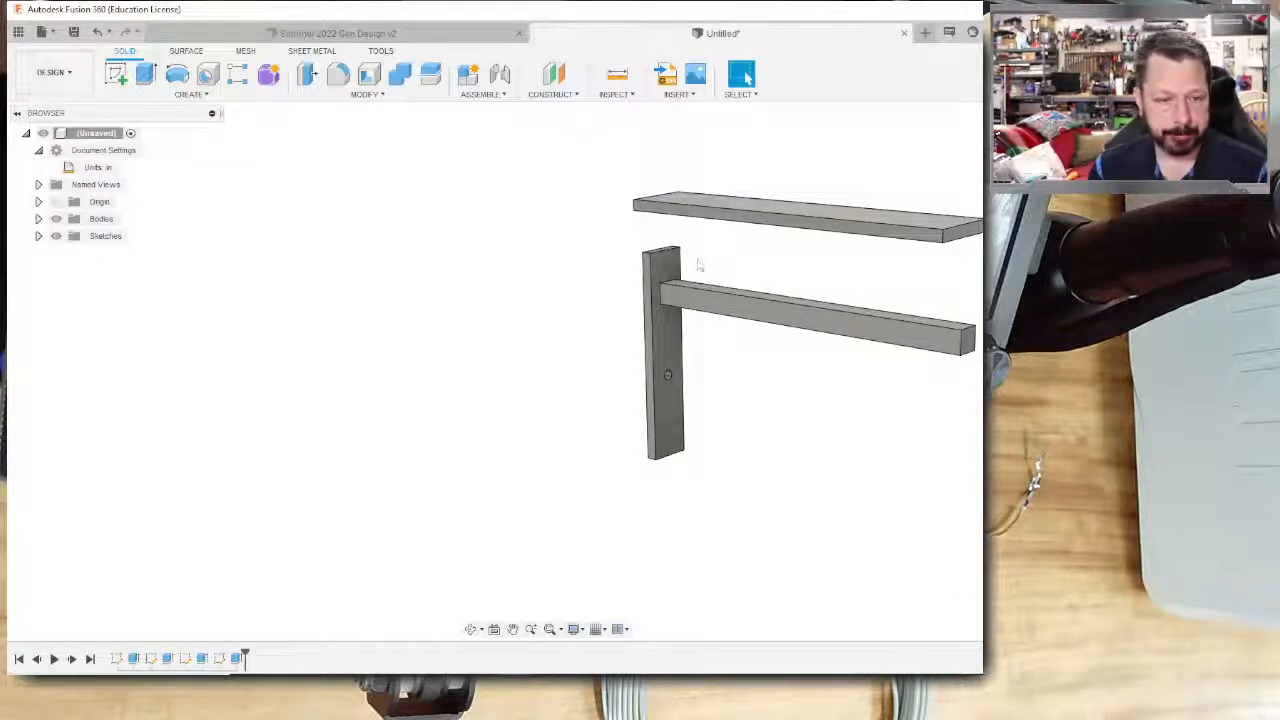
middle_click_drag(747, 270, 875, 271, "shift")
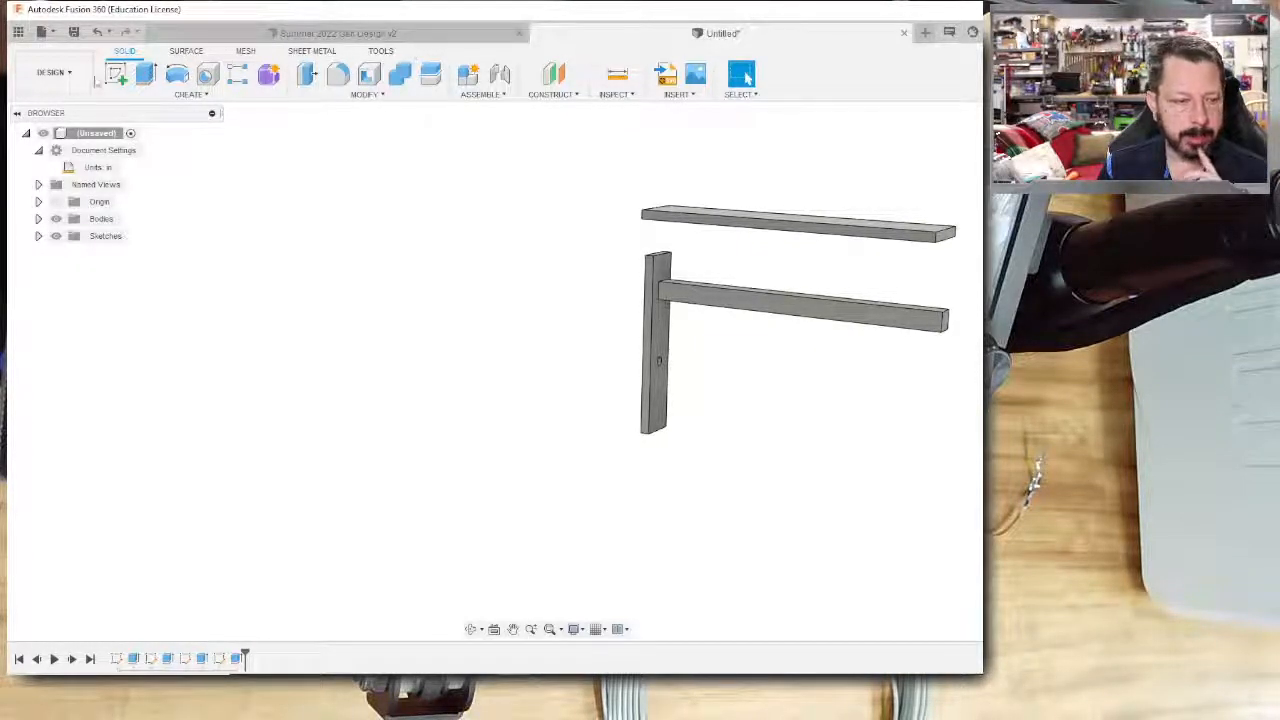
left_click(52, 72)
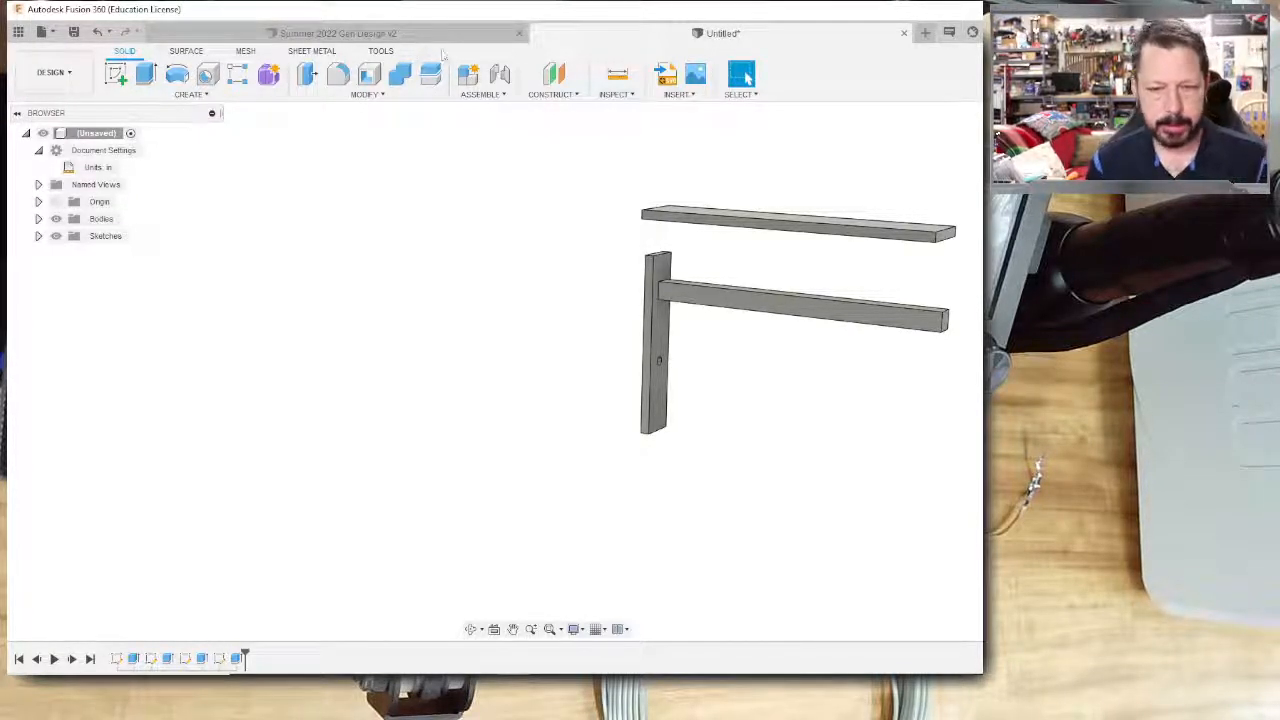
left_click(315, 54)
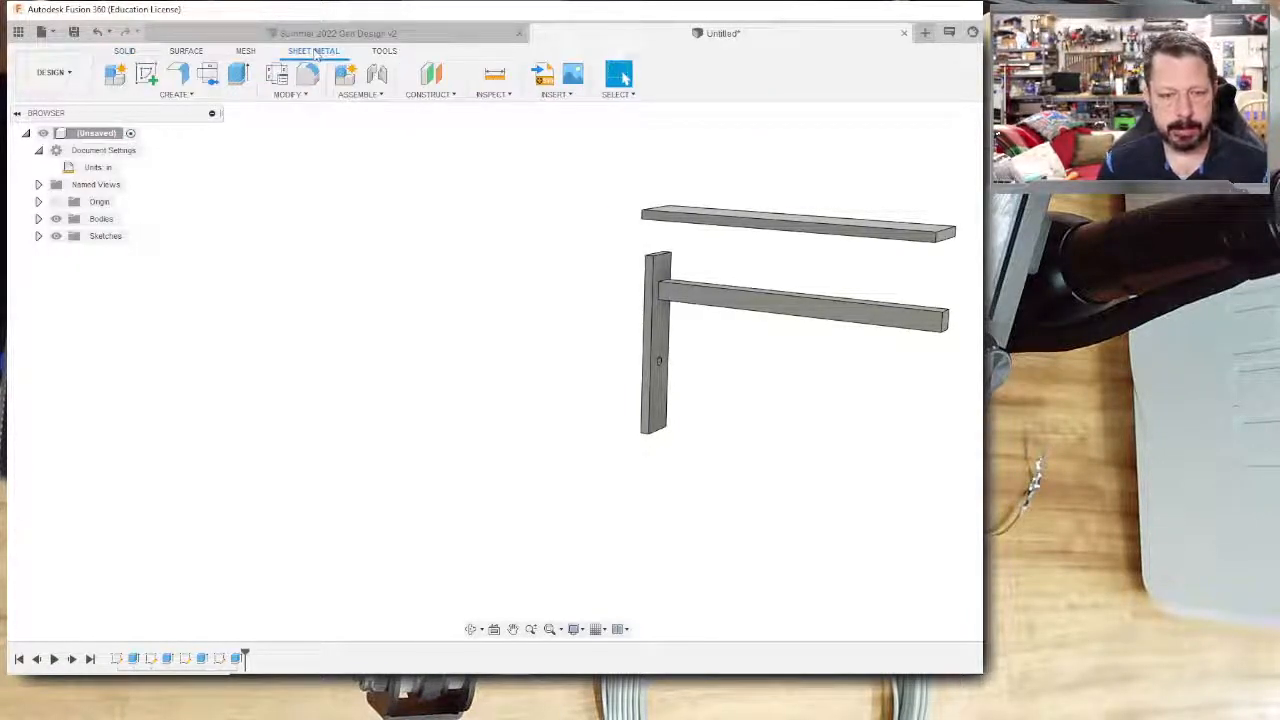
left_click(390, 52)
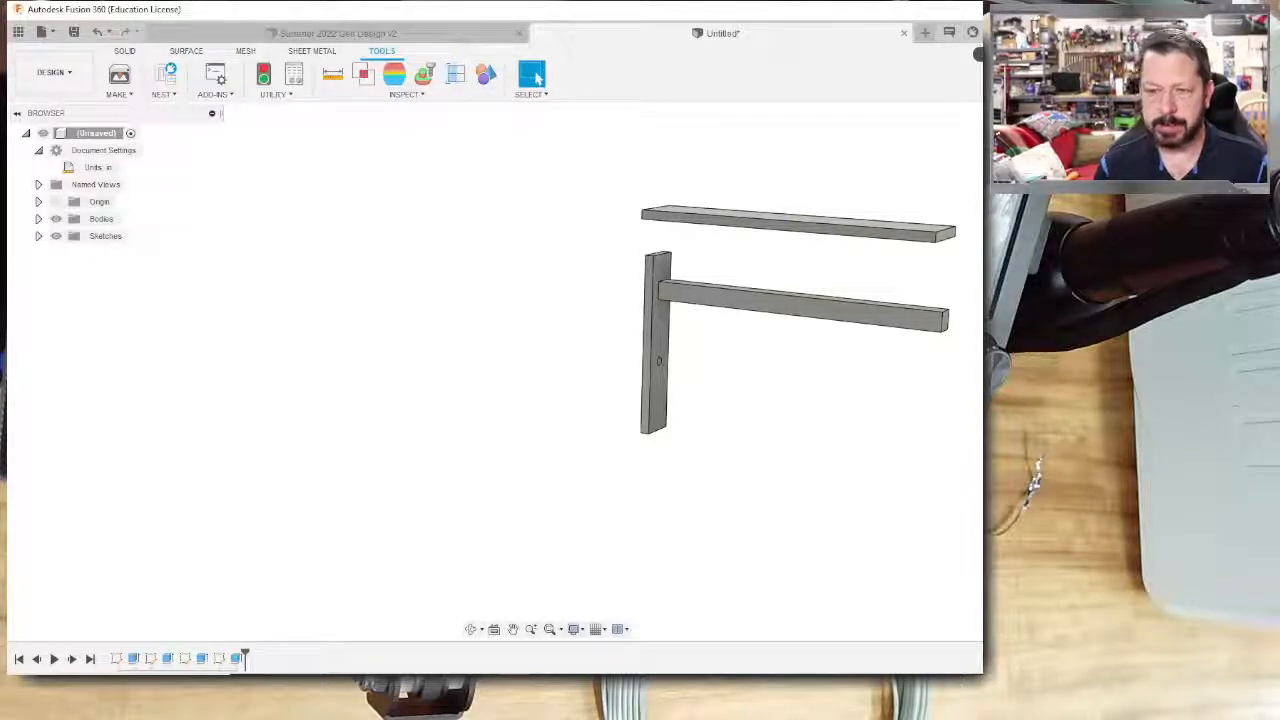
scroll(923, 291, "down", 2)
scroll(923, 291, "up", 1)
scroll(847, 282, "up", 1)
middle_click_drag(809, 277, 563, 280)
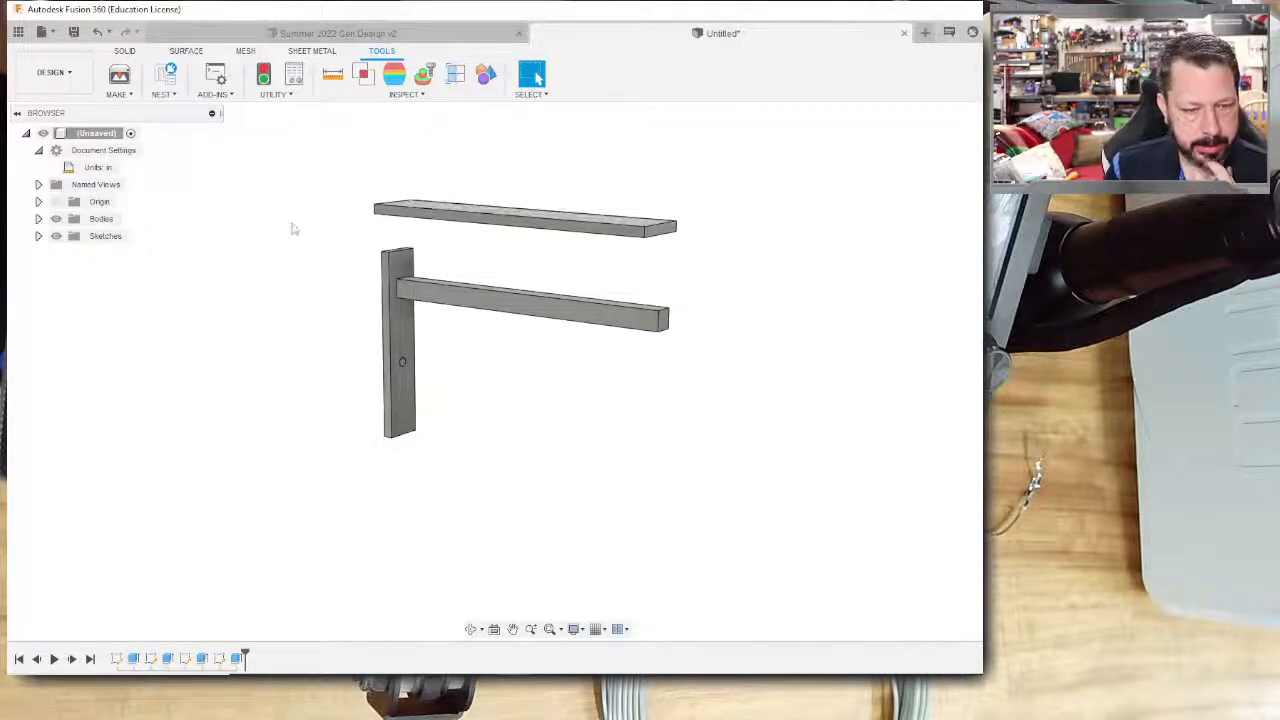
middle_click_drag(429, 249, 430, 320, "shift")
Switch from the Design workspace to the Generative Design workspace.
left_click(55, 72)
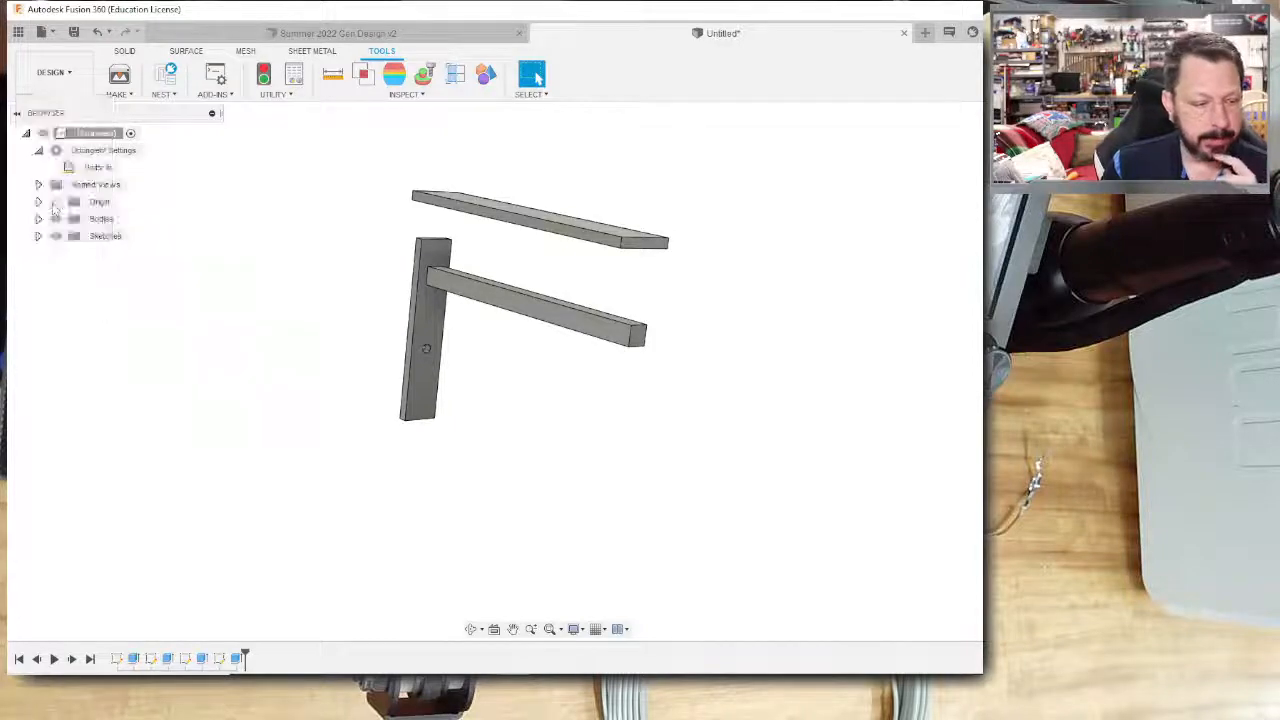
left_click(50, 72)
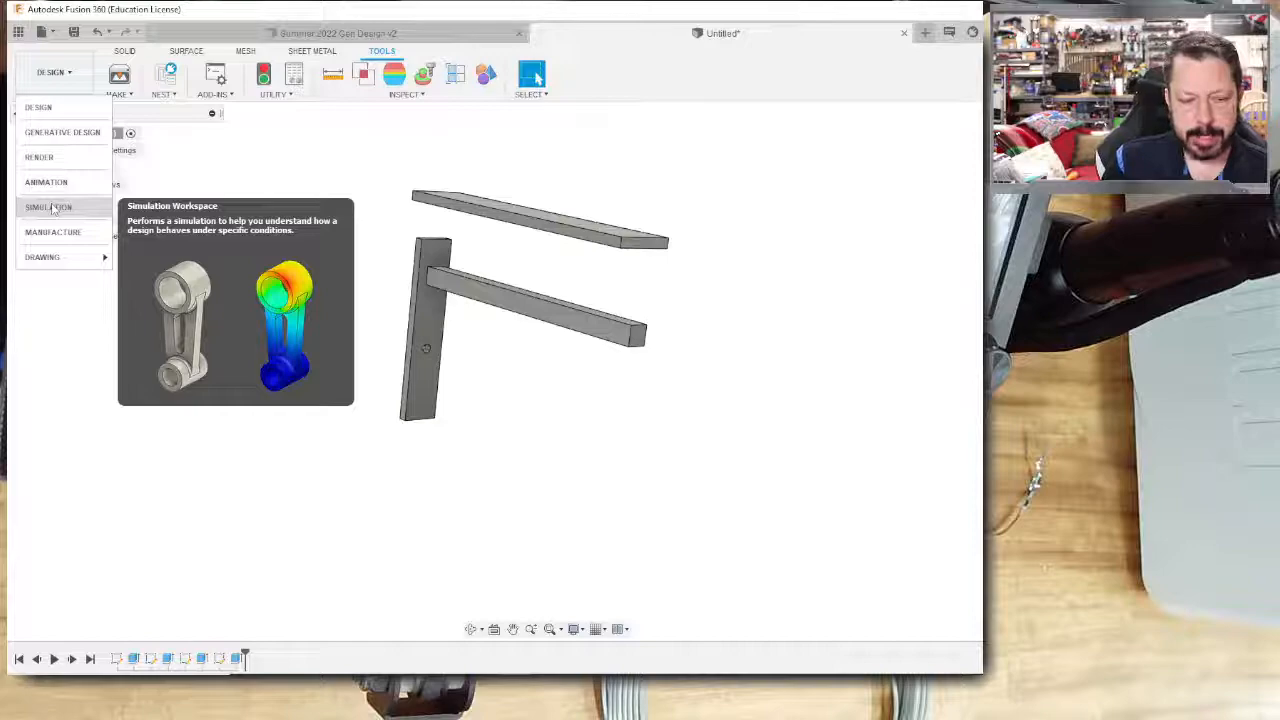
left_click(53, 137)
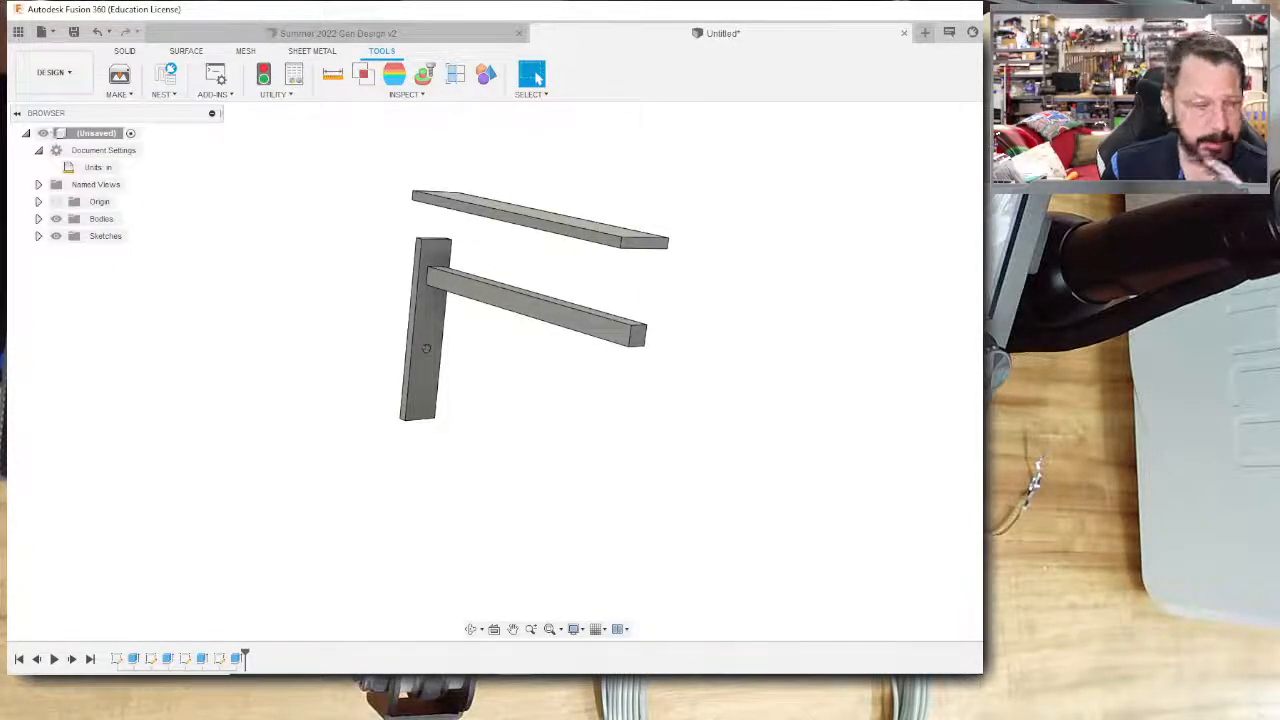
left_click(52, 72)
left_click(62, 129)
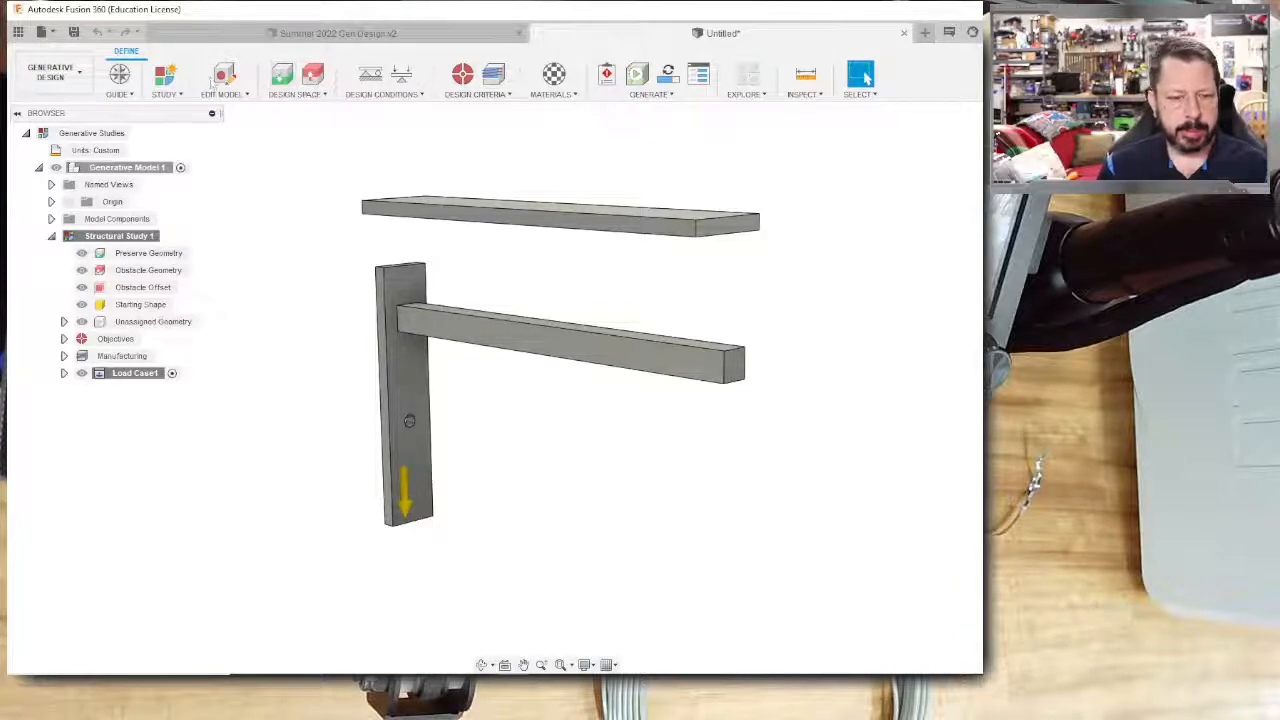
left_click(170, 93)
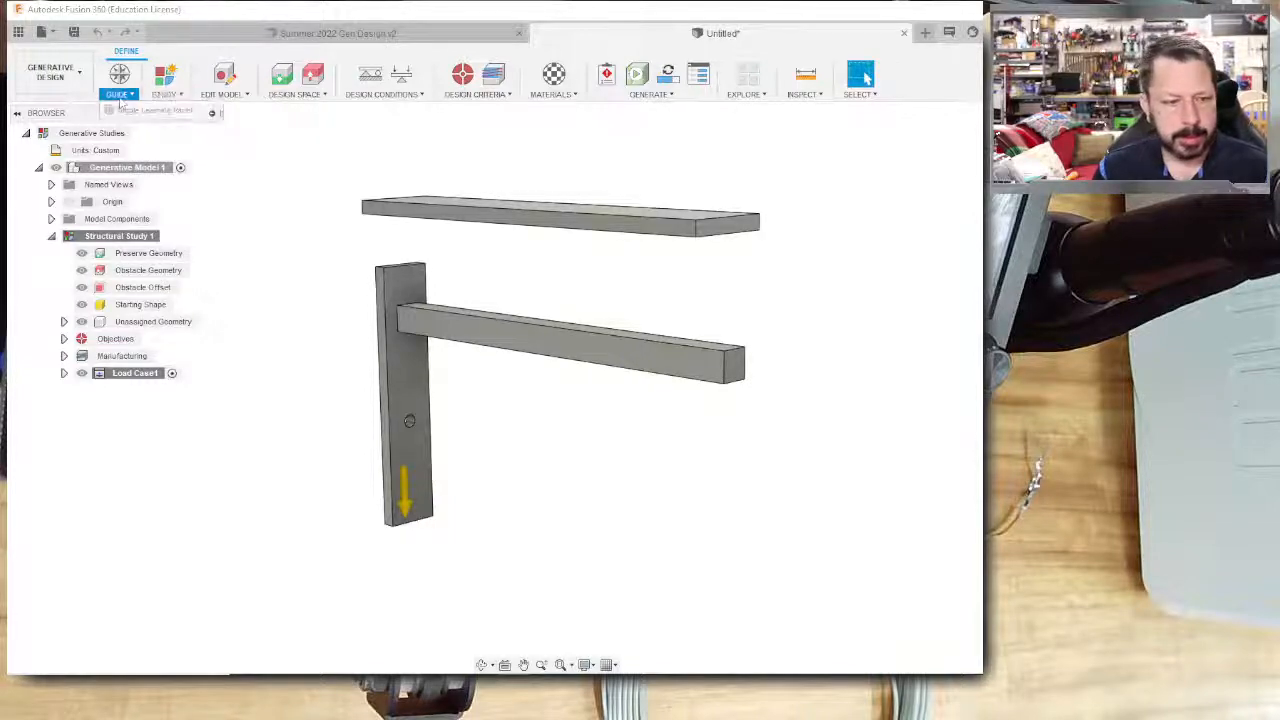
left_click(235, 97)
left_click(235, 96)
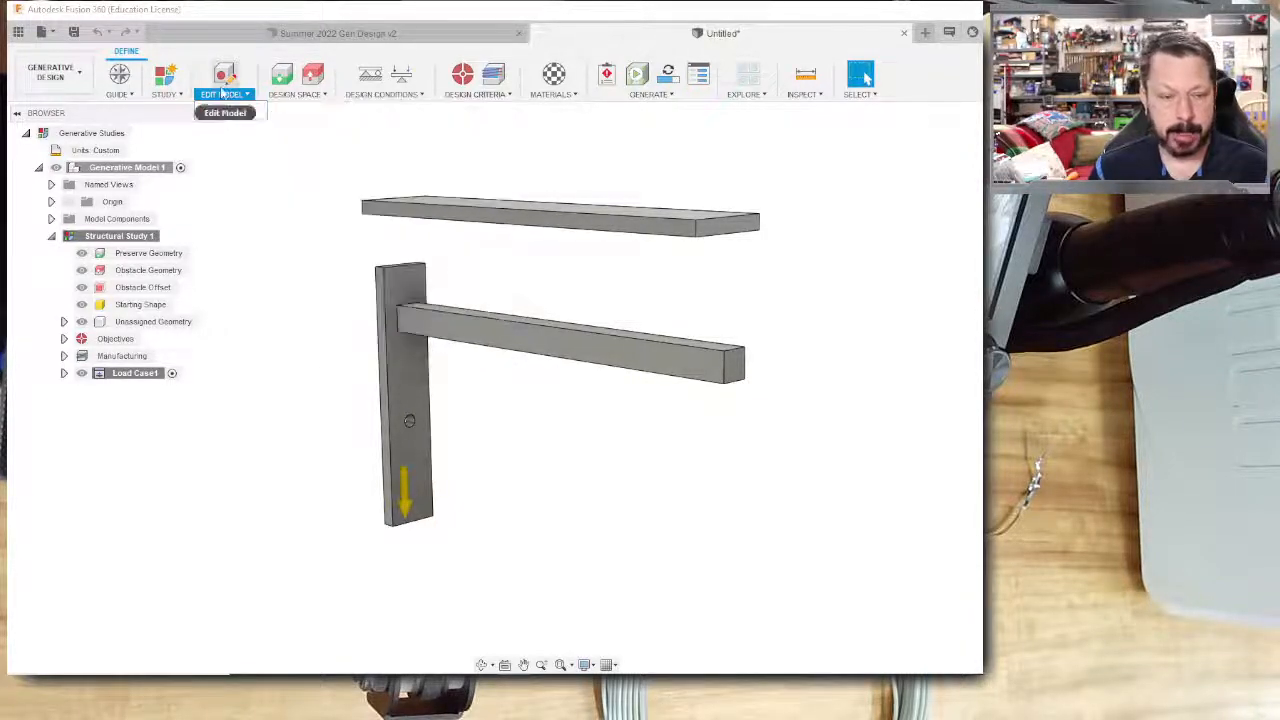
Assign the shelf plate and the wall plate as preserve geometry for the structural study.
left_click(295, 94)
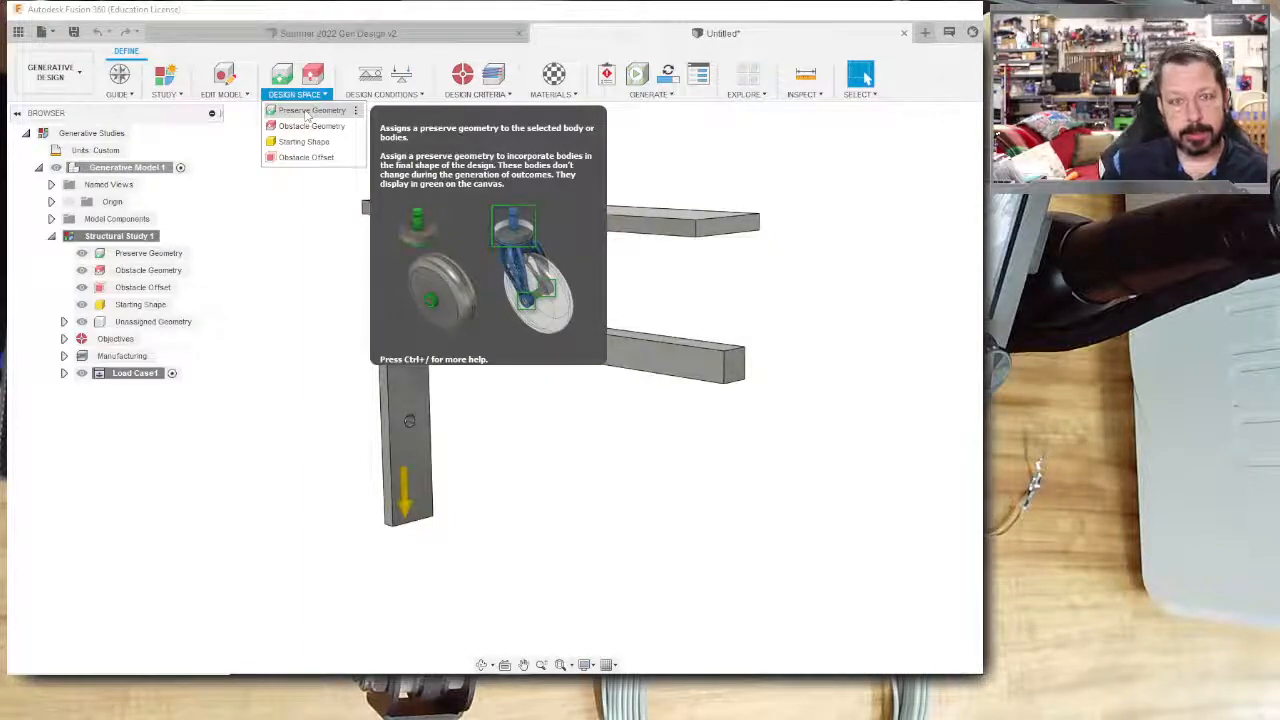
left_click(307, 112)
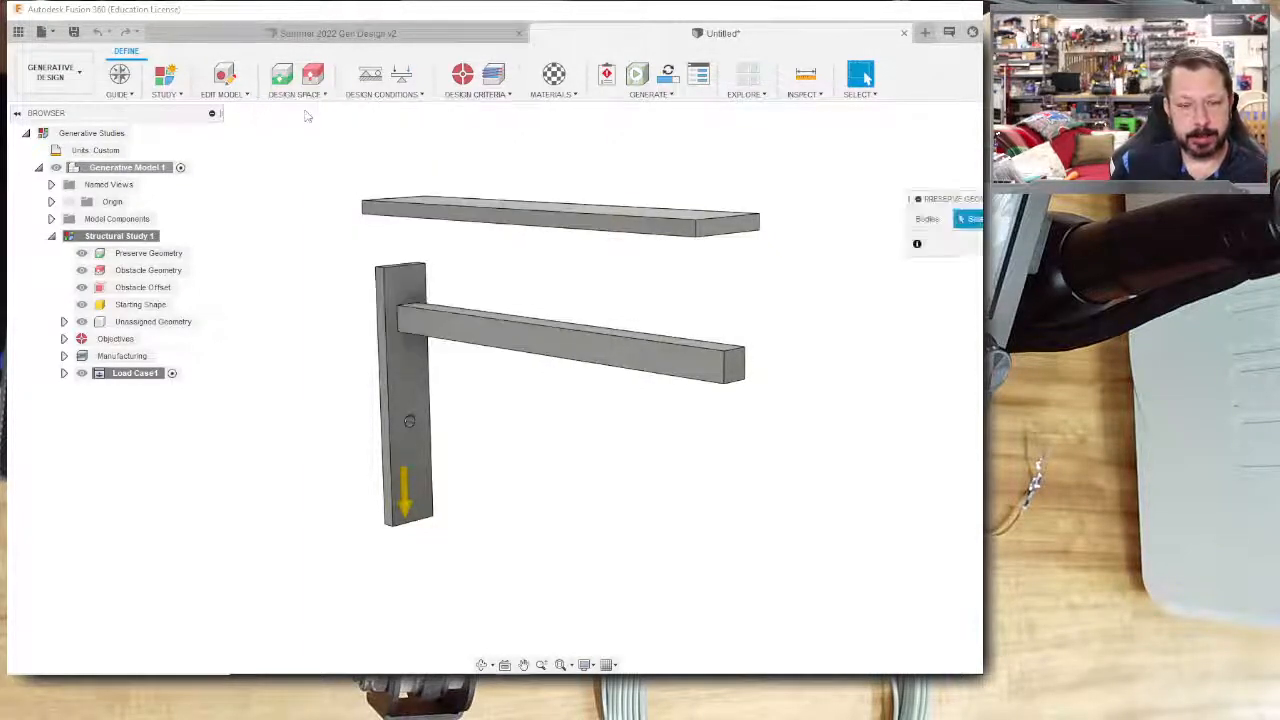
left_click(524, 214)
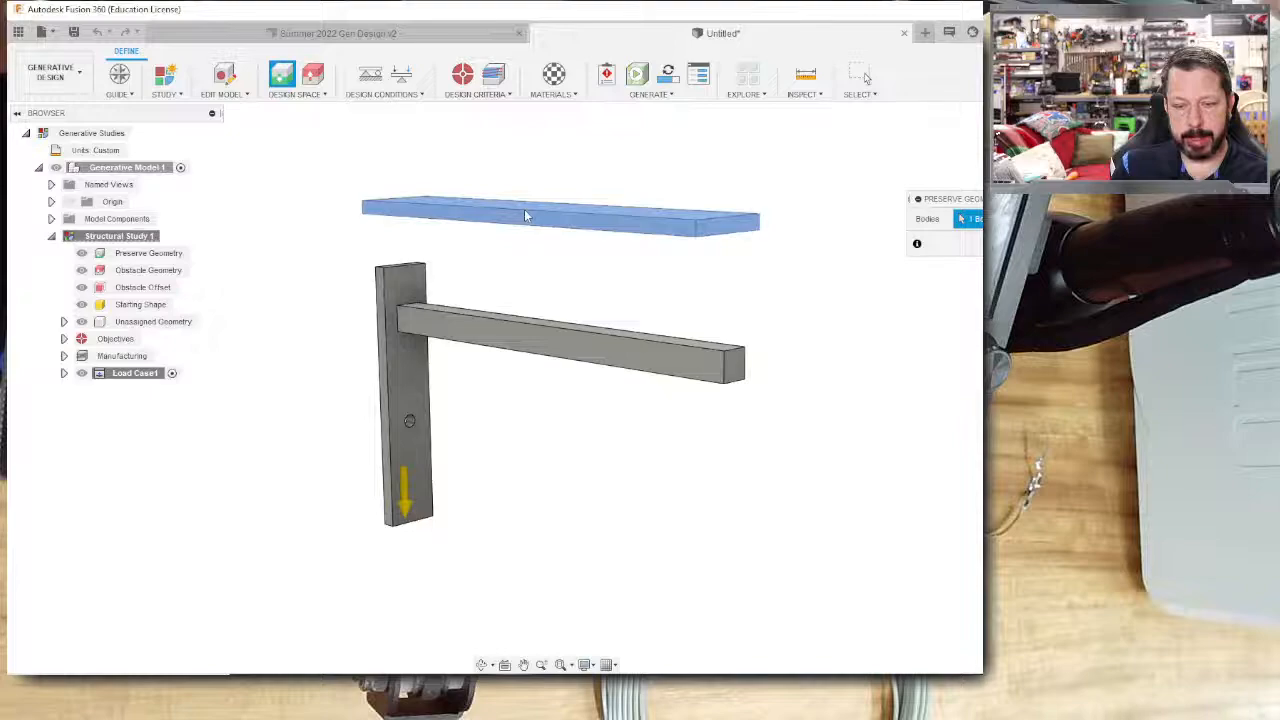
left_click(420, 296)
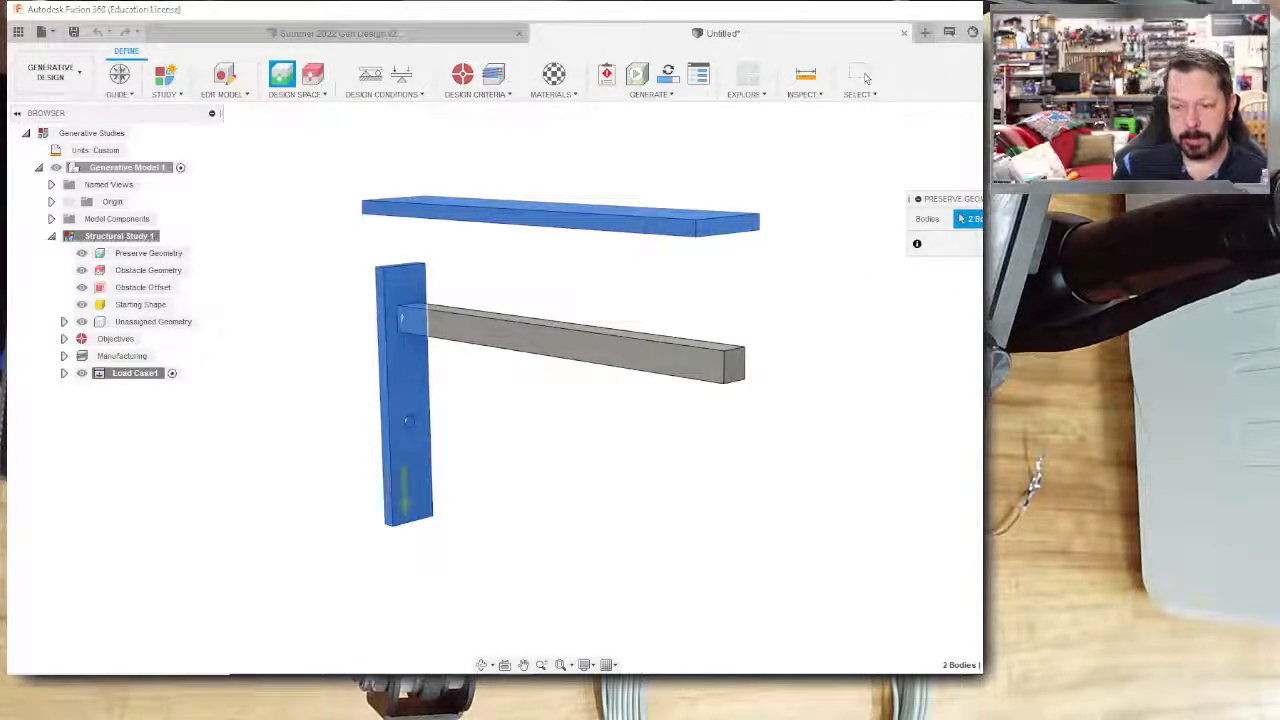
key("Return")
Assign the long horizontal bar in front of the wall plate's upper hole as obstacle geometry.
left_click(297, 94)
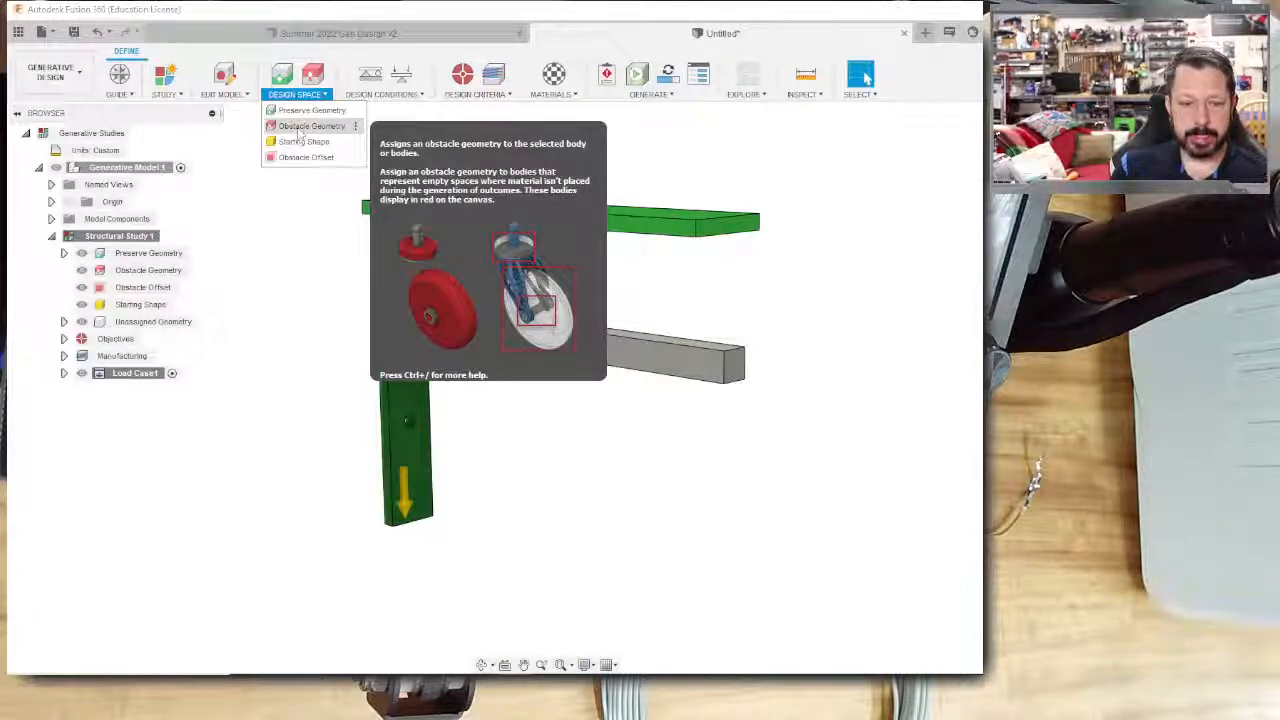
left_click(299, 129)
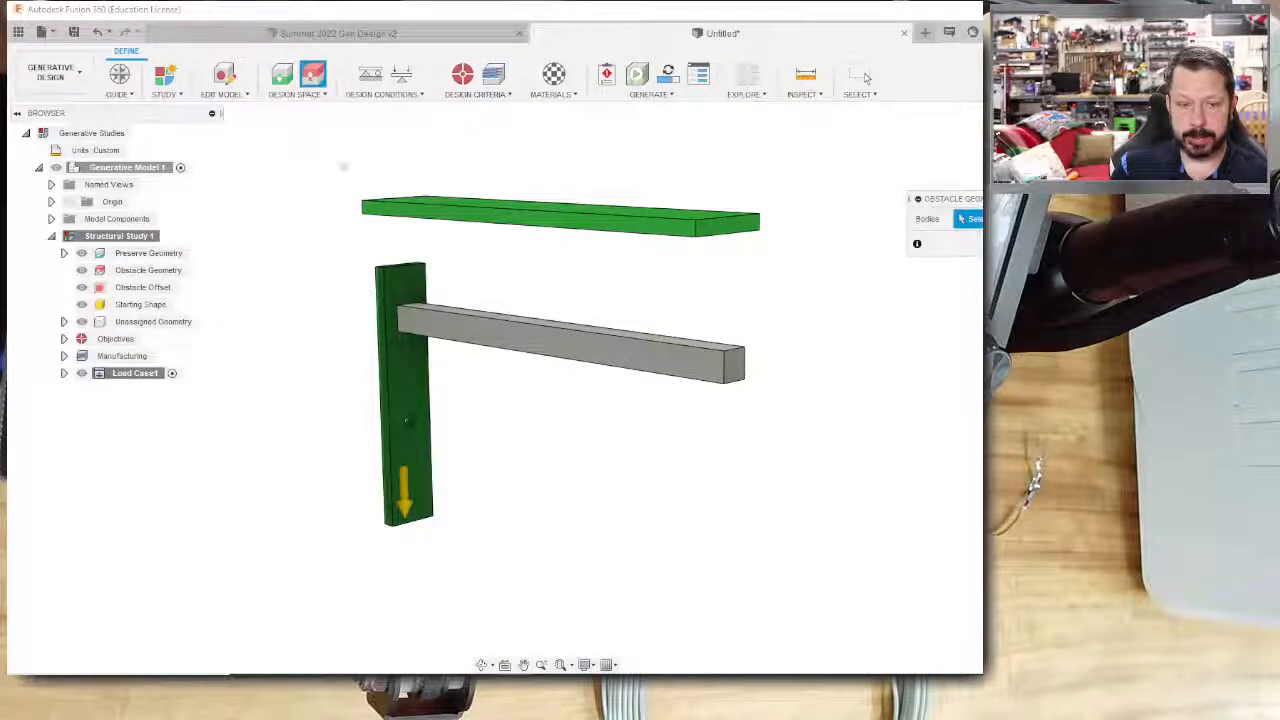
left_click(574, 346)
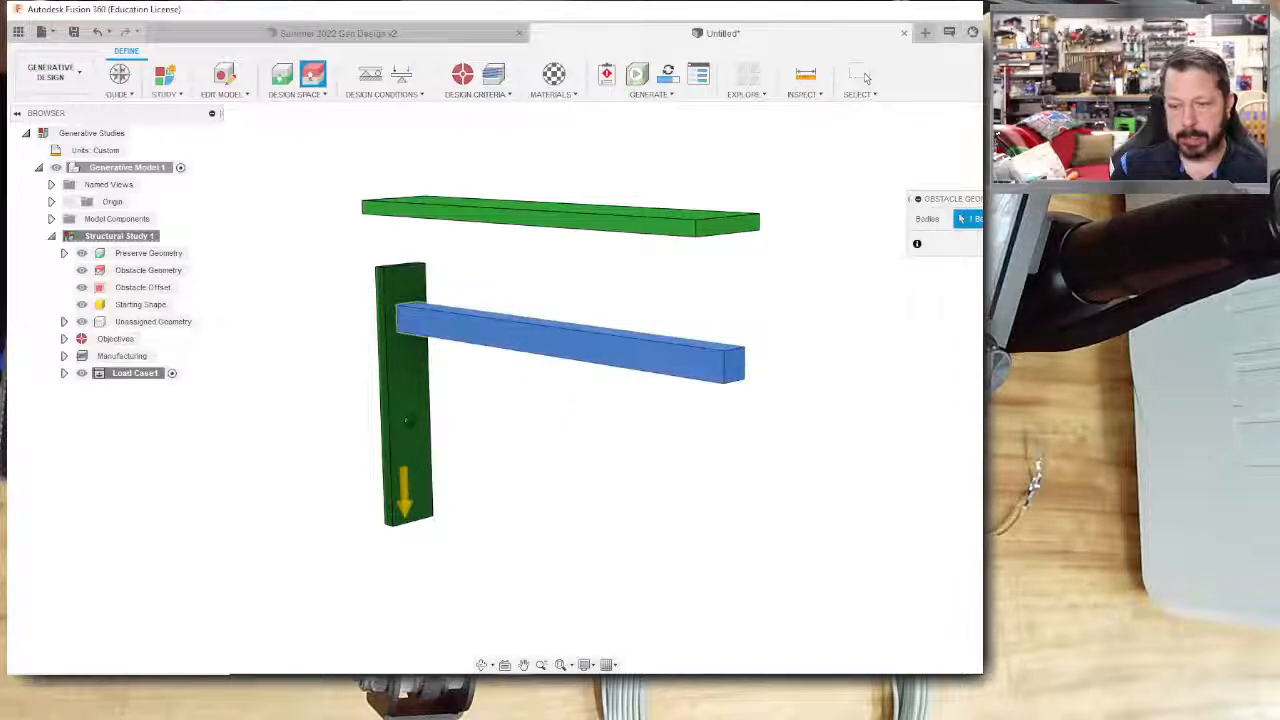
left_click(862, 76)
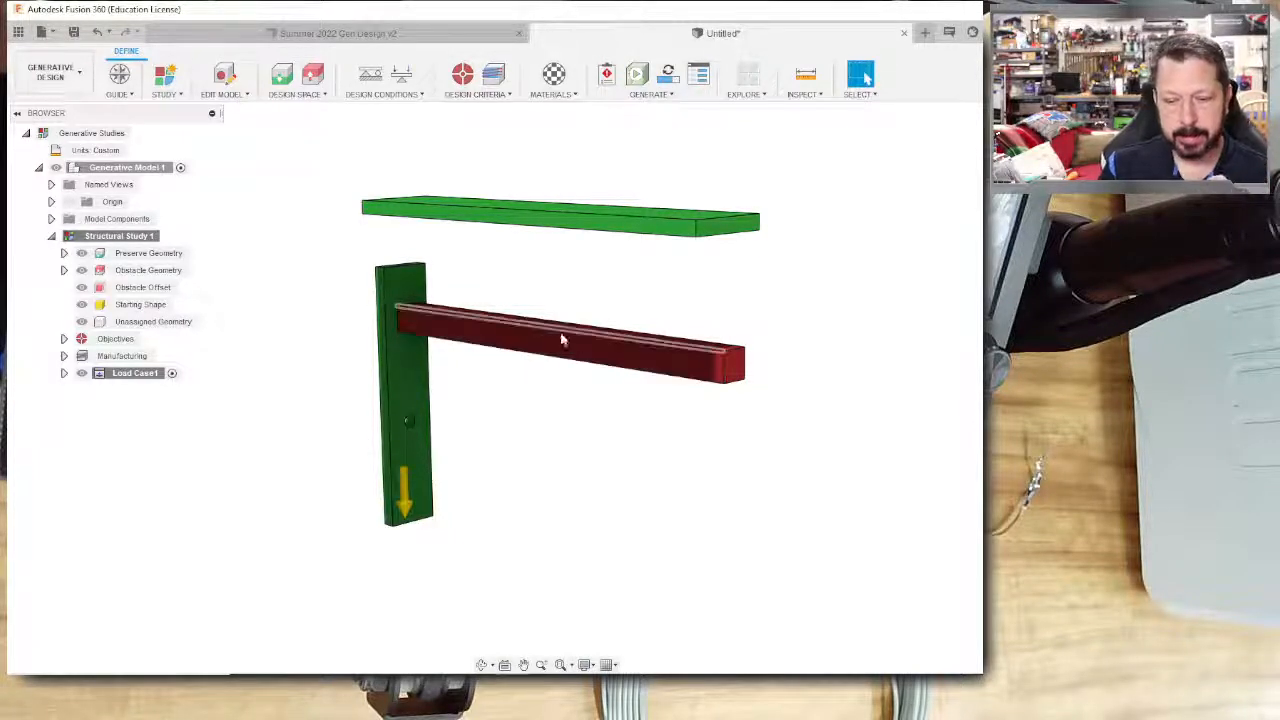
middle_click_drag(555, 418, 500, 390, "shift")
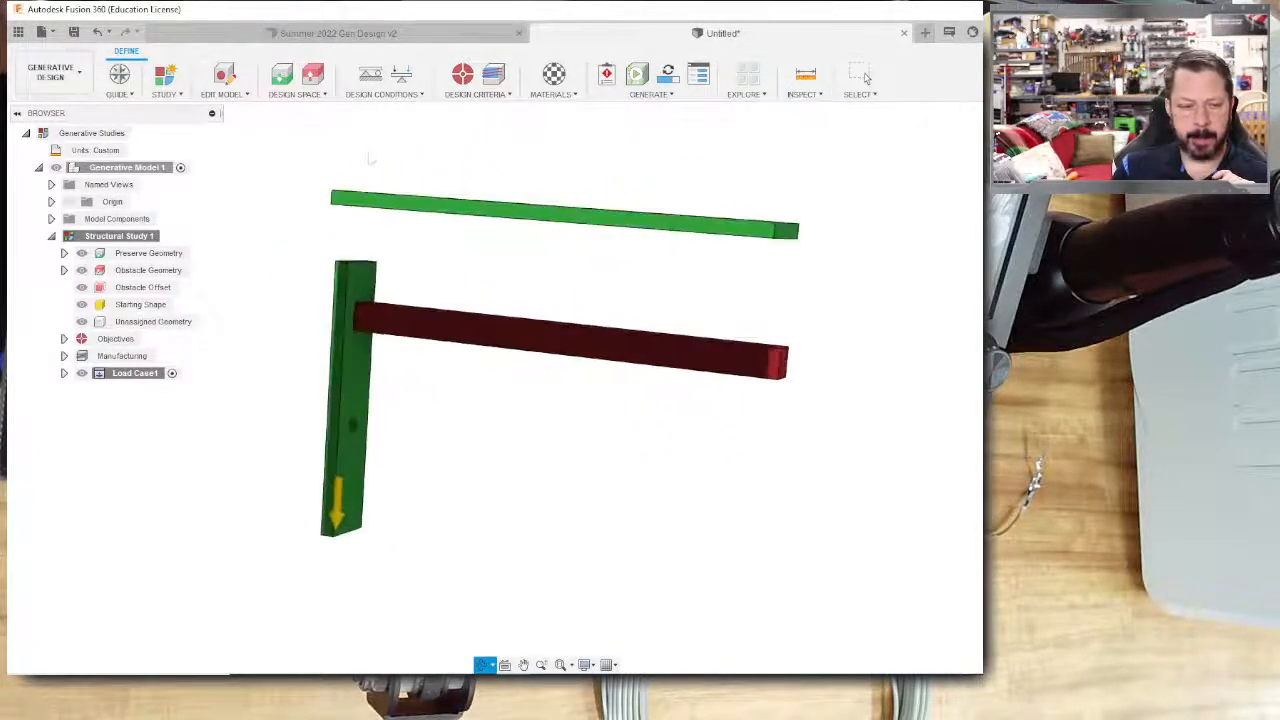
Look at the generated outcomes in the Summer 2022 Gen Design document and return to the untitled bracket design.
left_click(298, 94)
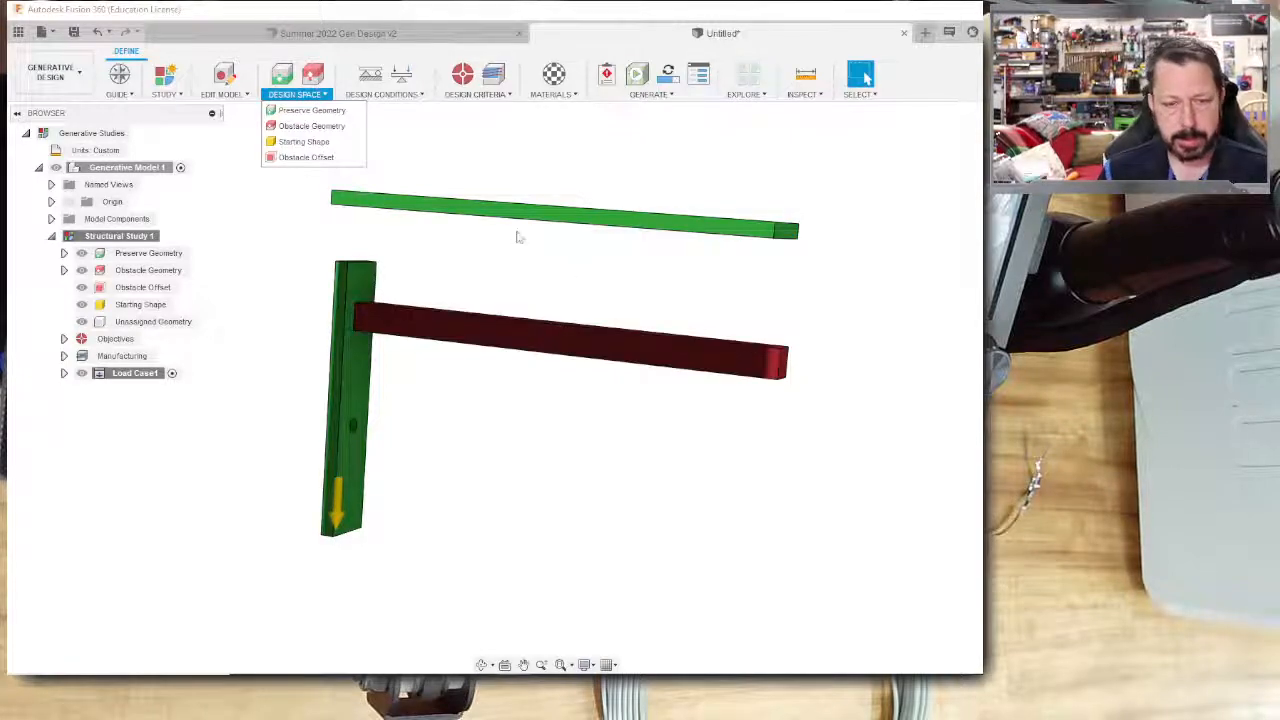
middle_click_drag(514, 294, 540, 305, "shift")
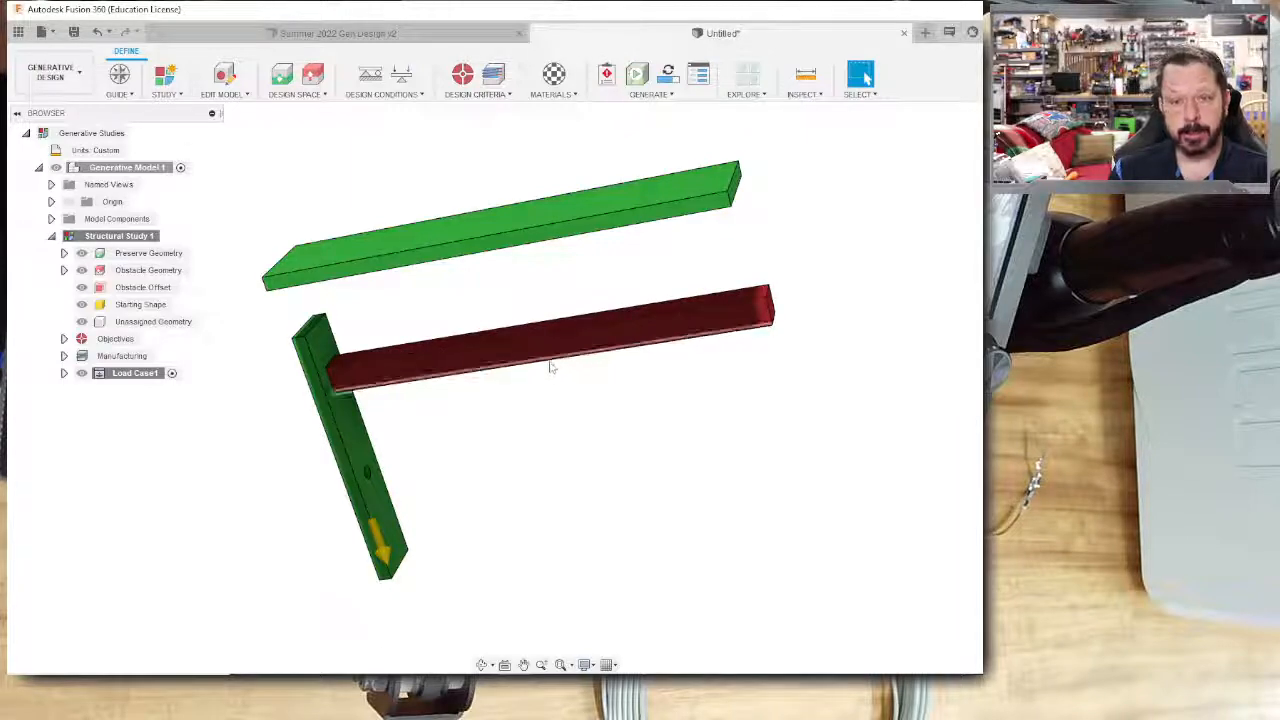
left_click(430, 35)
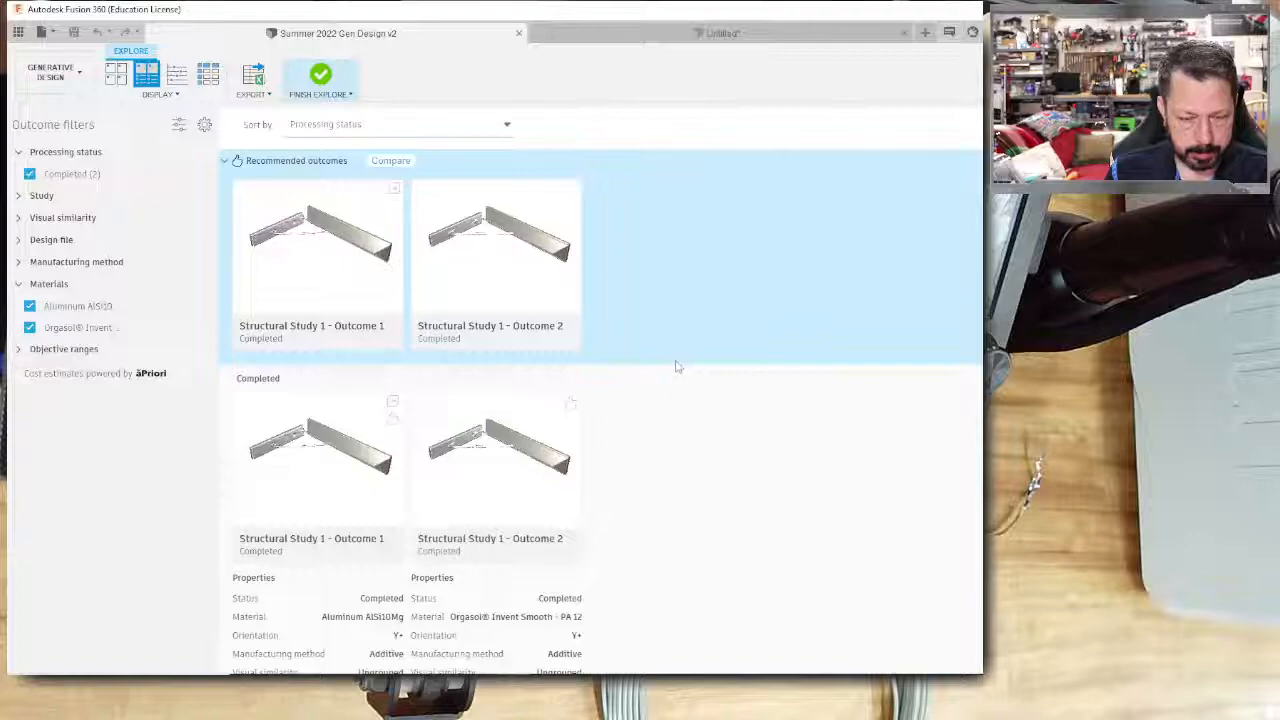
left_click(697, 35)
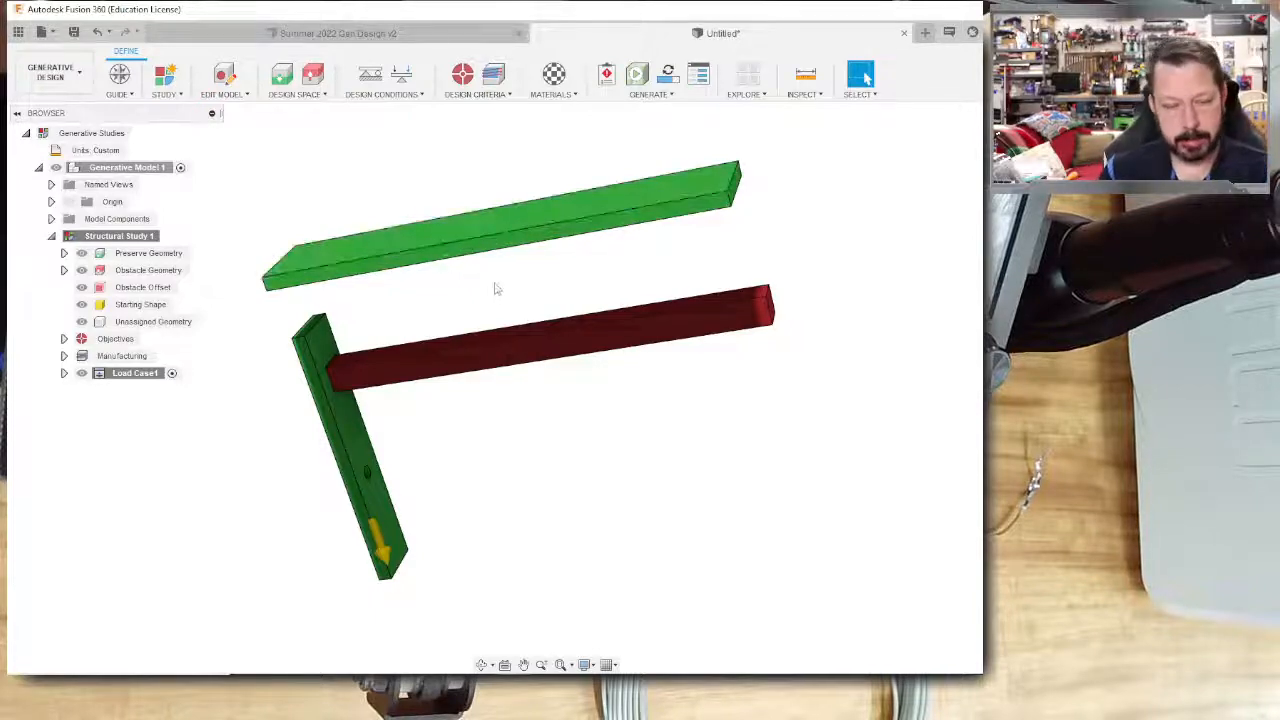
Apply a Fixed structural constraint to the inner faces of both screw holes in the wall plate.
left_click(385, 94)
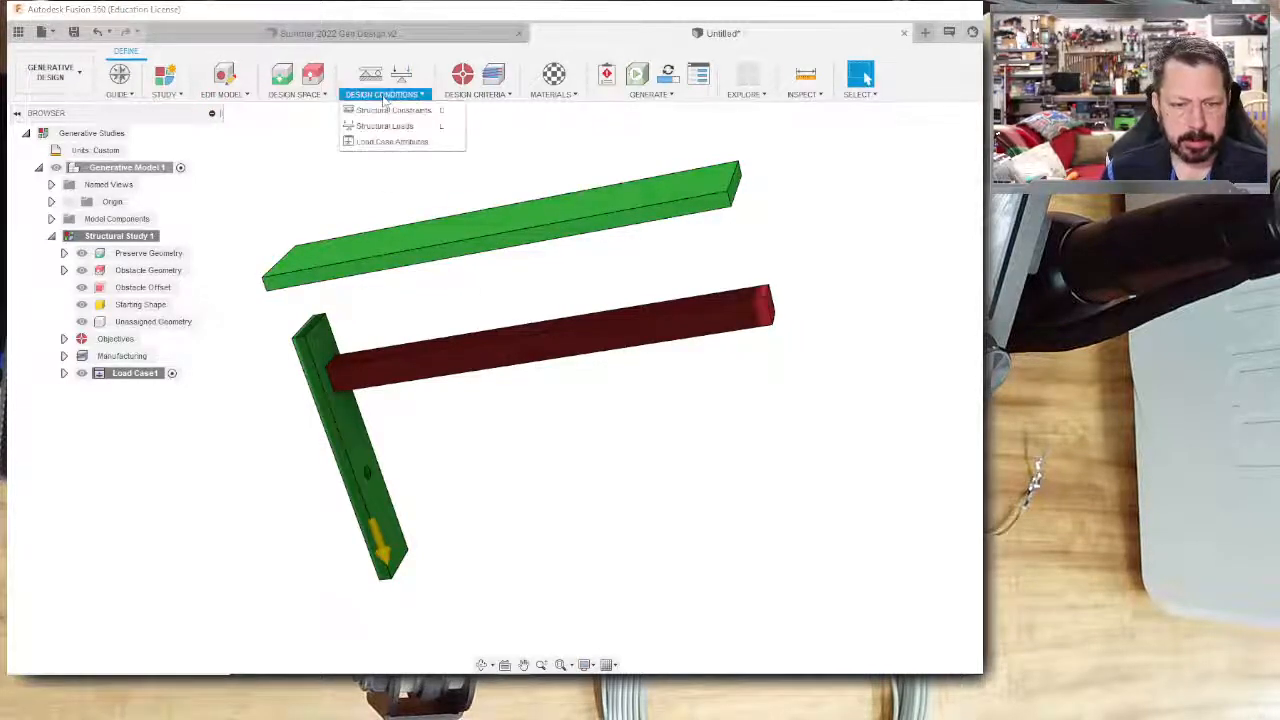
left_click(376, 112)
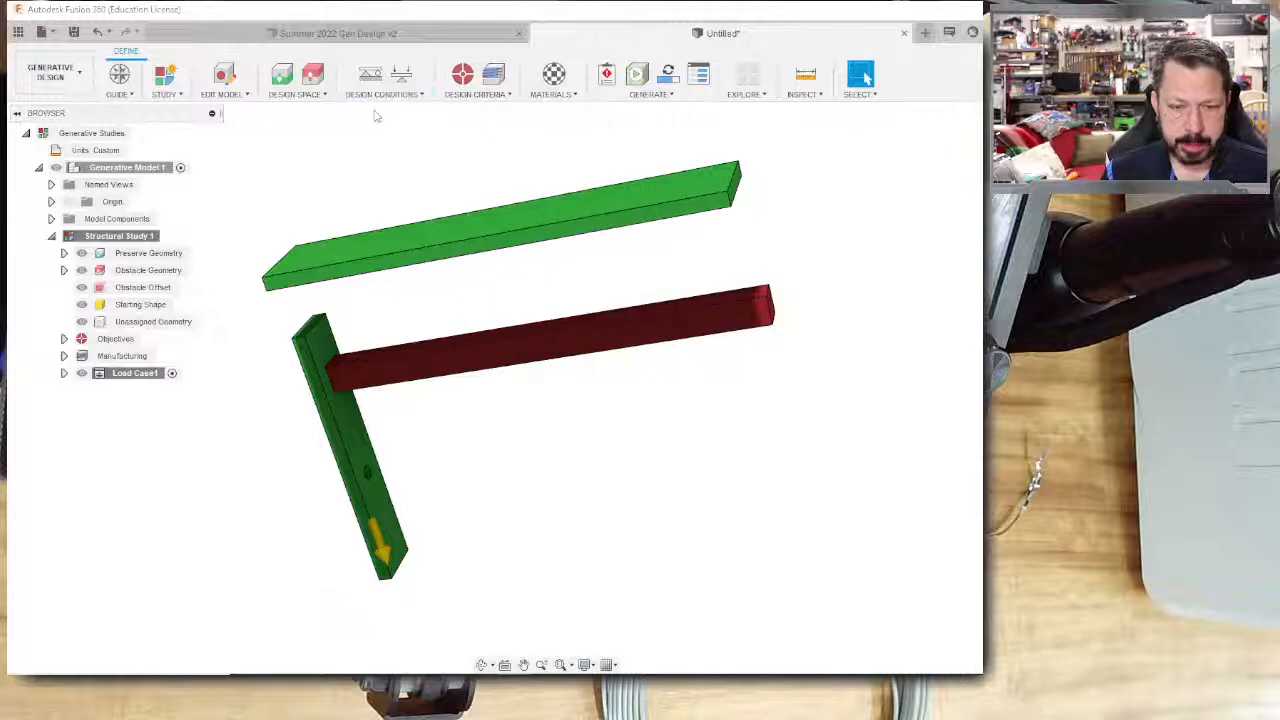
left_click(974, 219)
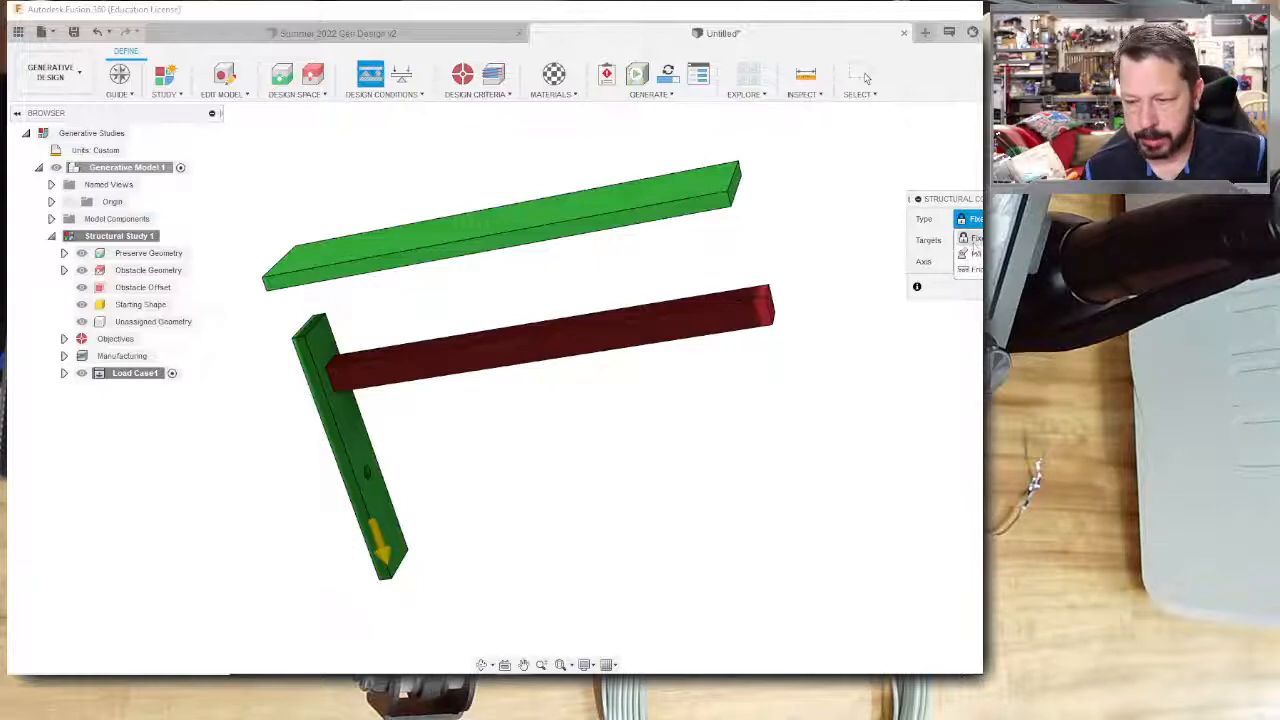
left_click(973, 239)
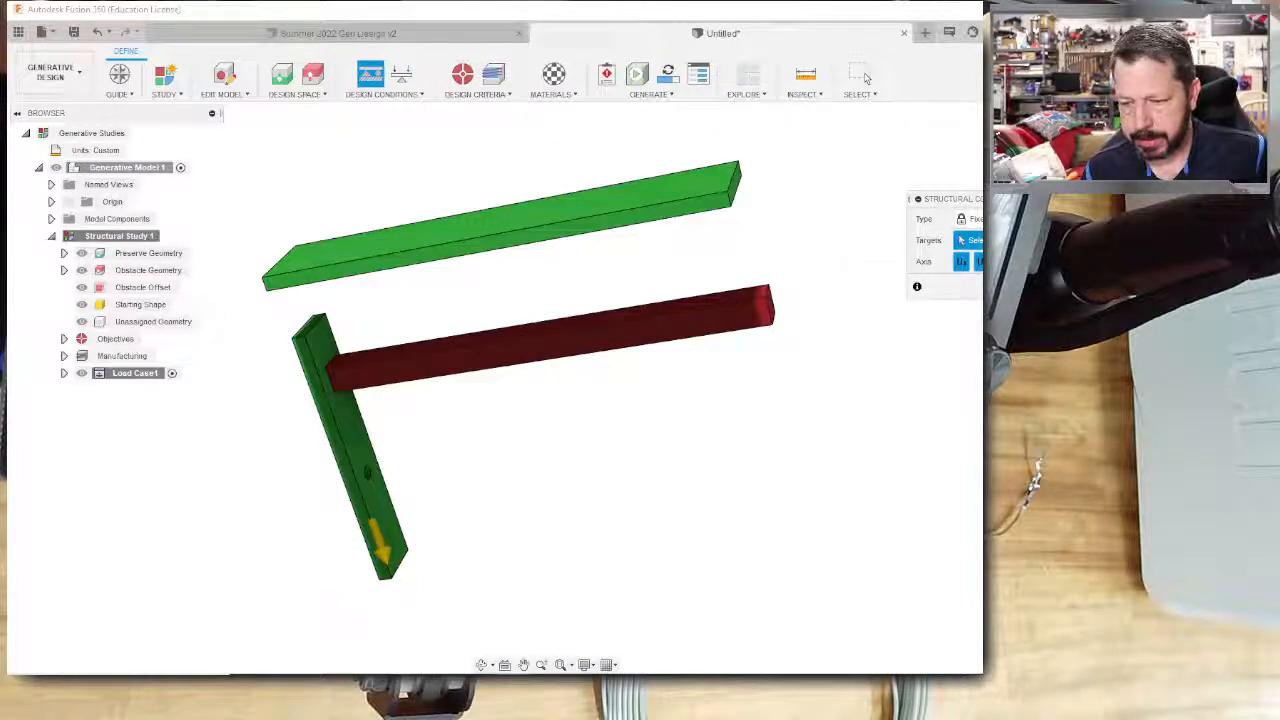
middle_click_drag(756, 257, 686, 251, "shift")
scroll(454, 262, "up", 5)
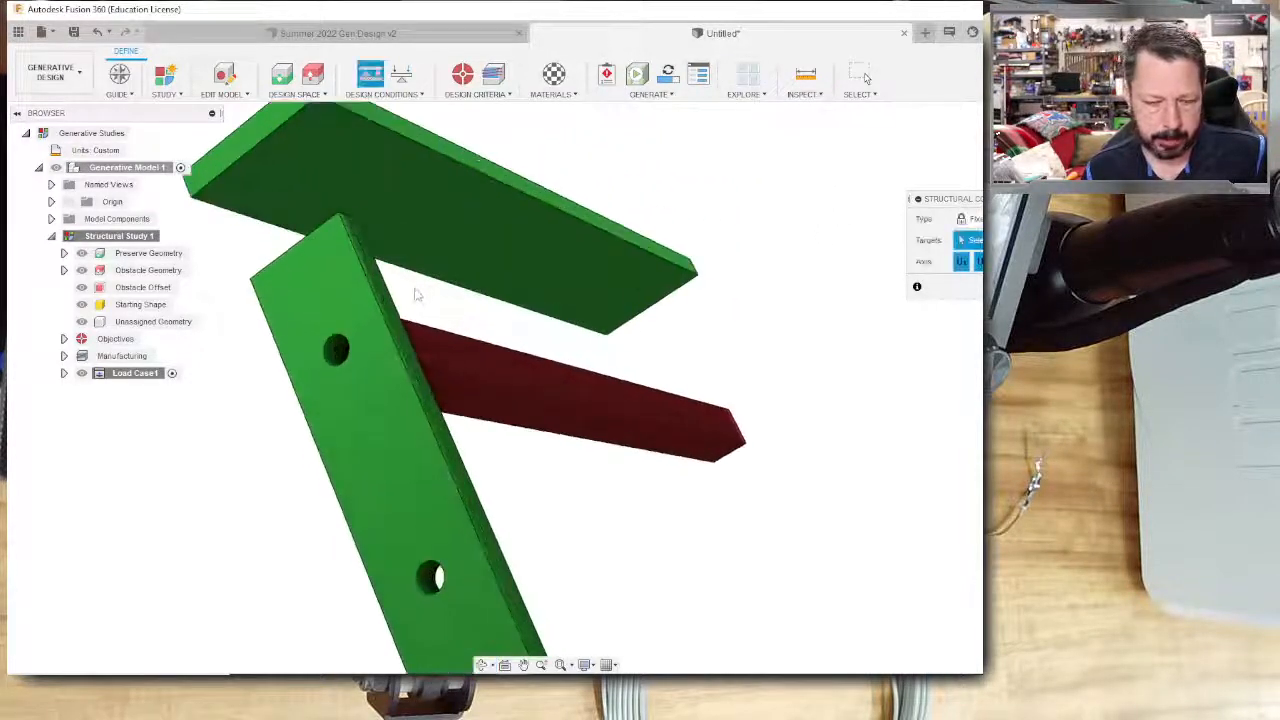
left_click(340, 352)
left_click(430, 577)
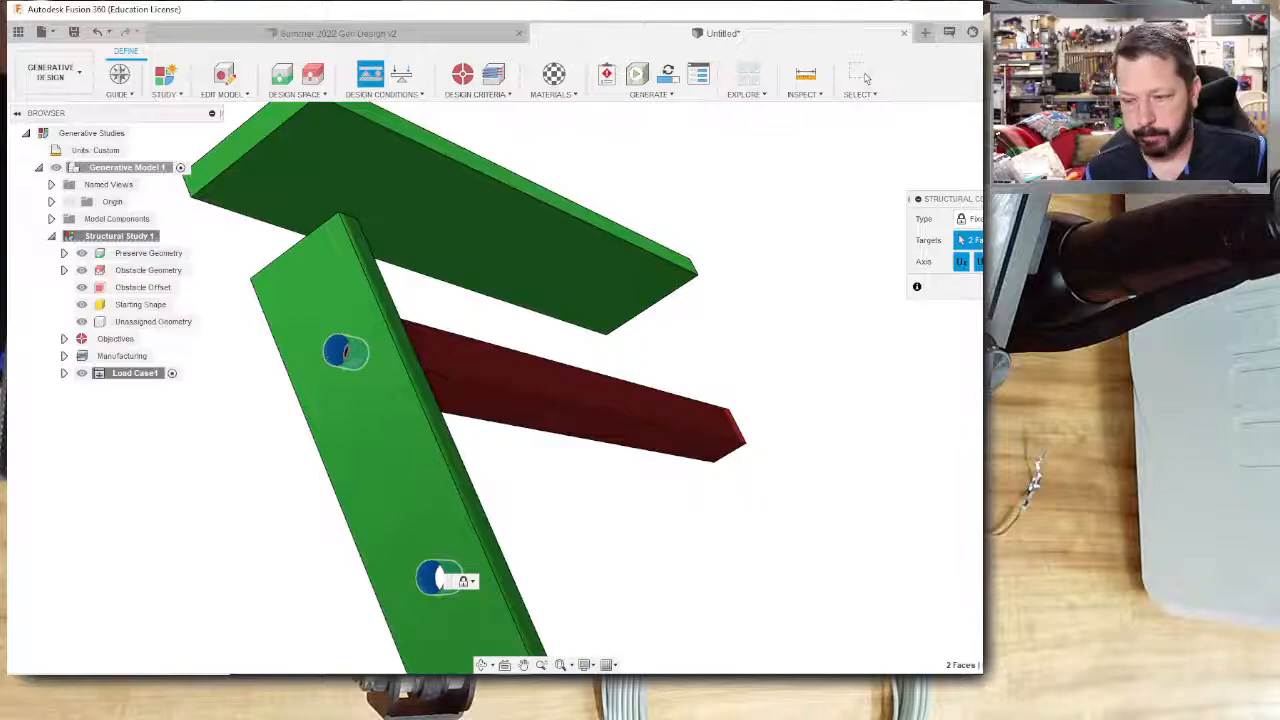
left_click(1030, 287)
middle_click_drag(899, 335, 743, 363, "shift")
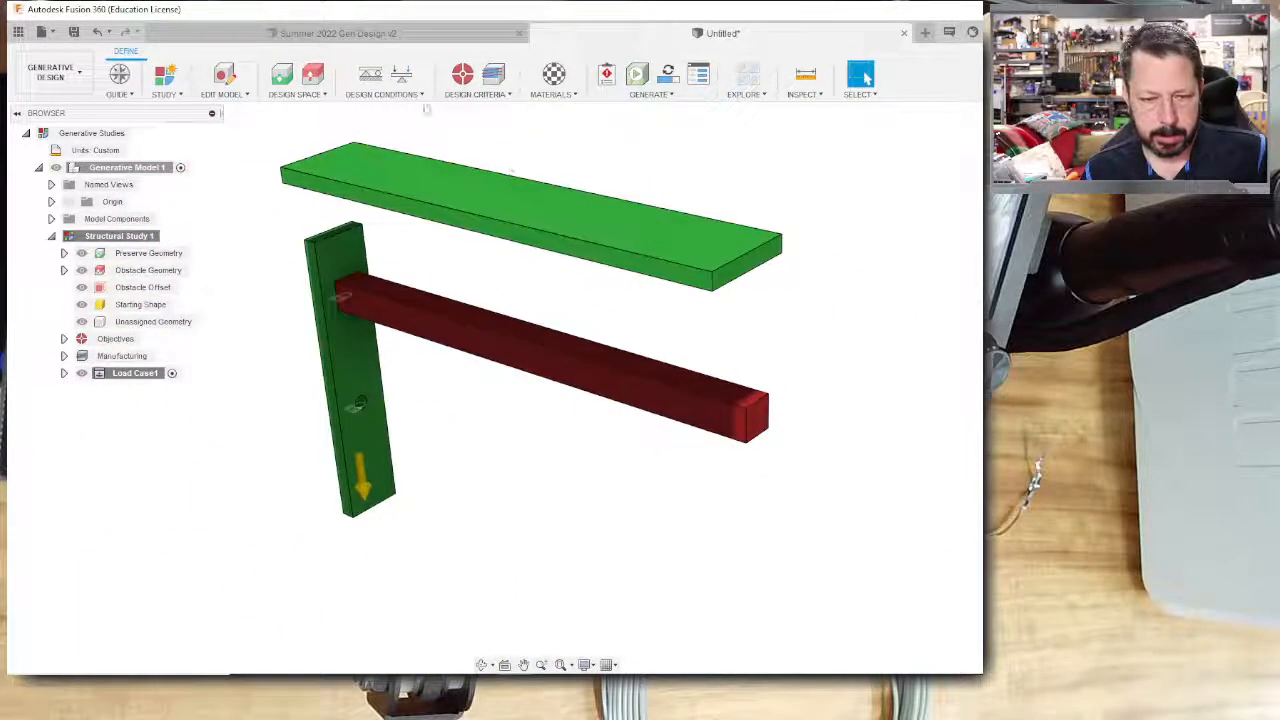
Apply a downward Force load in lbforce to the upper face of the shelf plate.
left_click(390, 93)
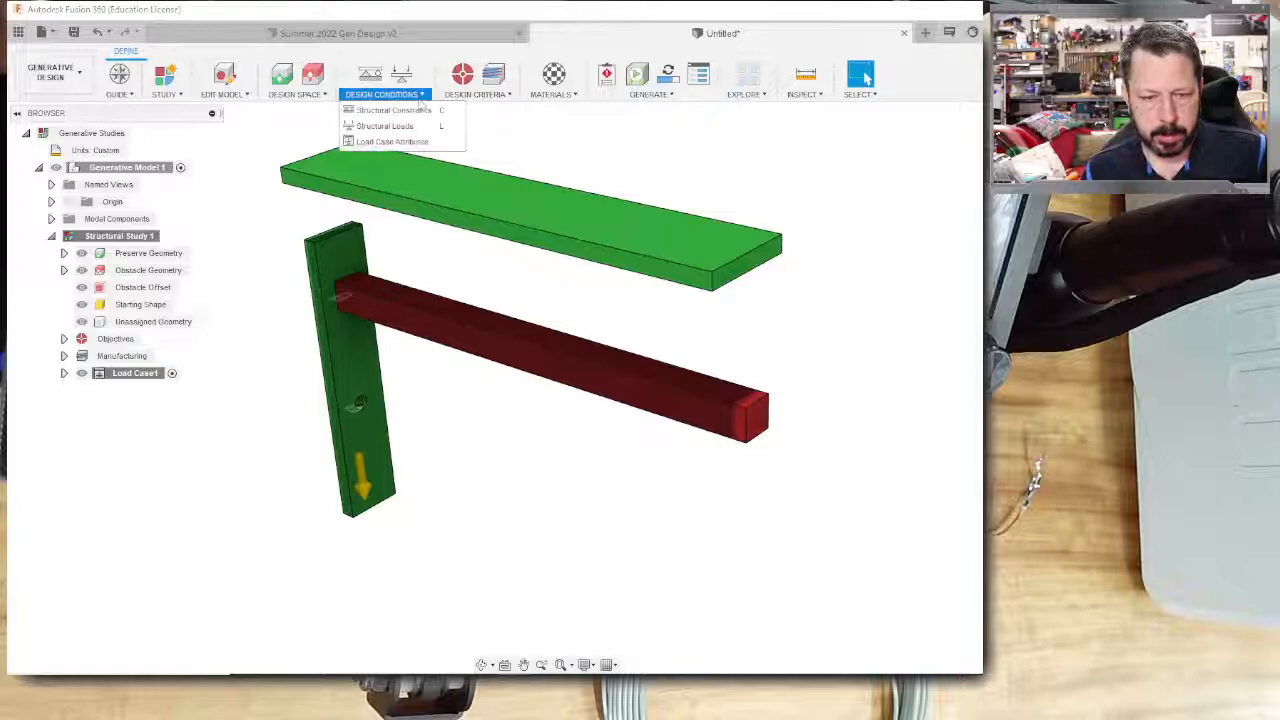
left_click(394, 127)
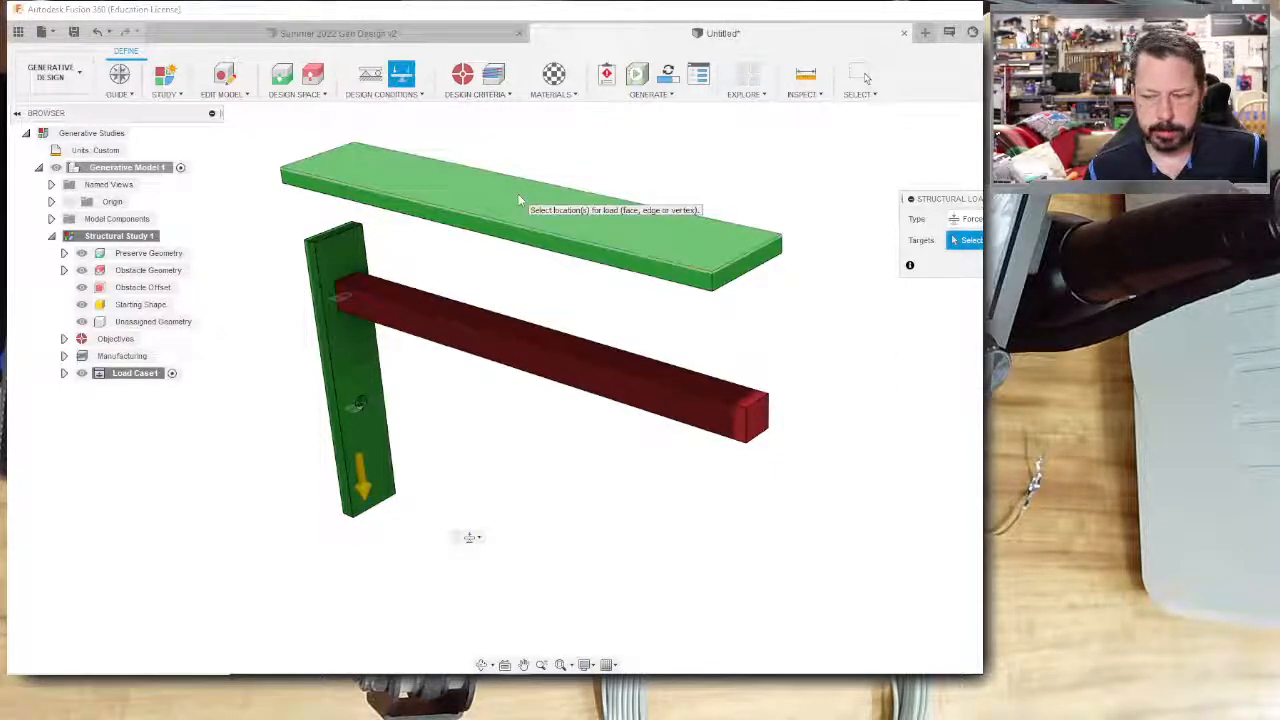
left_click(518, 197)
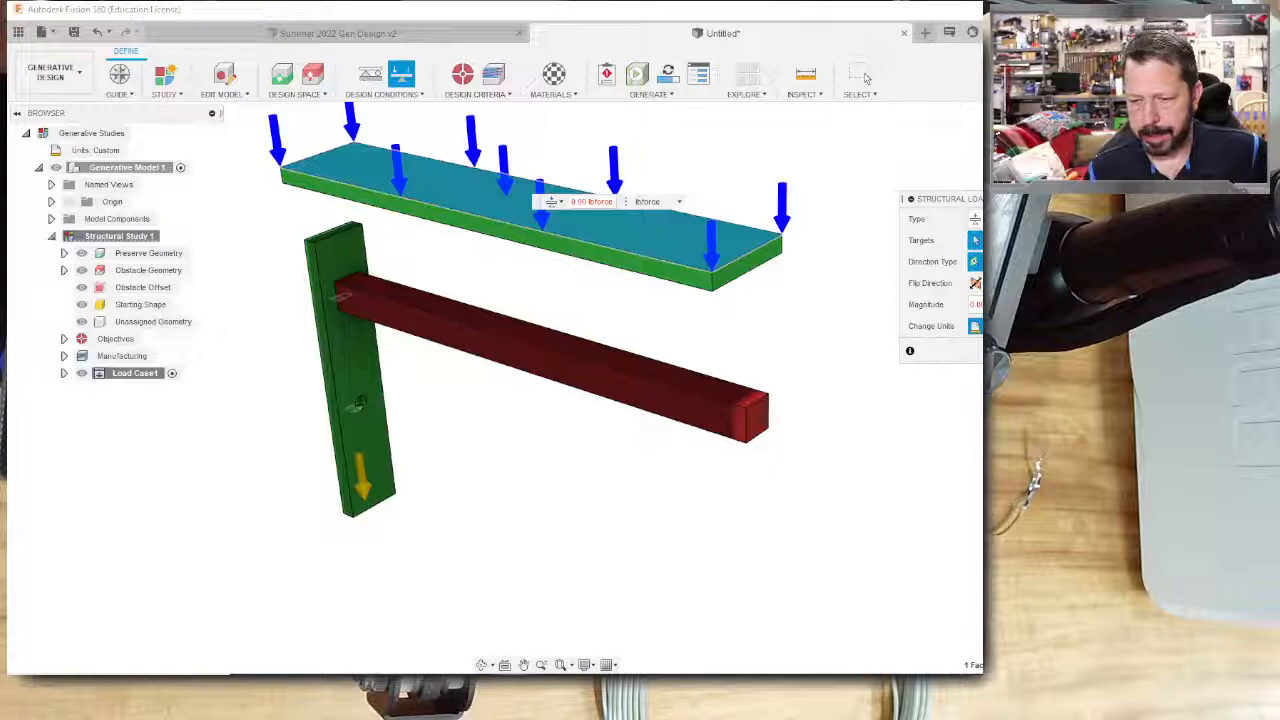
key("BackSpace")
key("BackSpace")
key("BackSpace")
key("BackSpace")
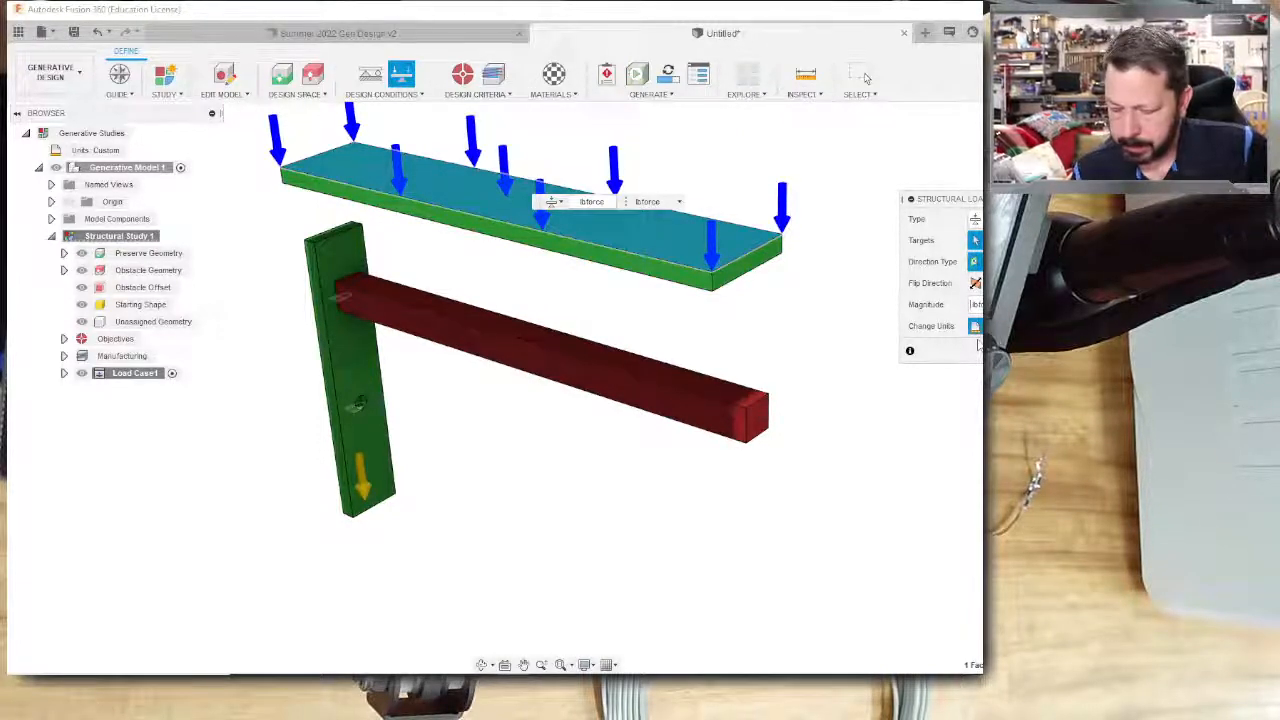
type("50 300")
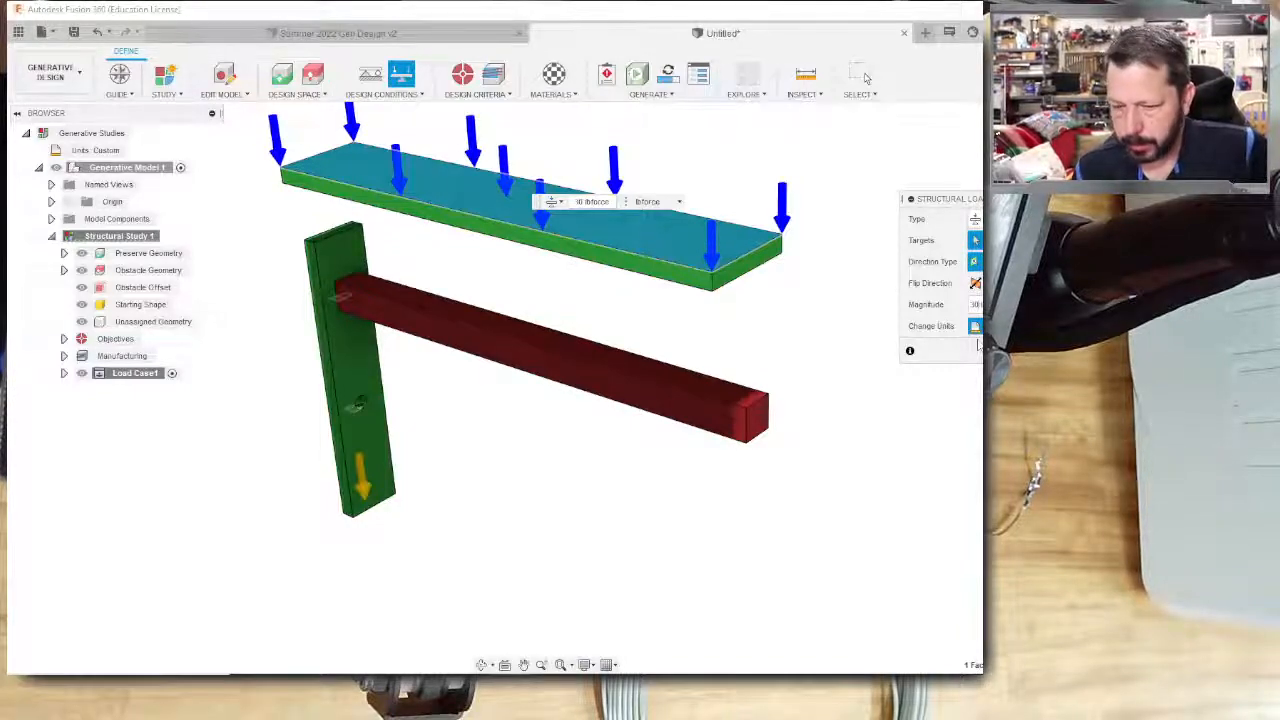
key("Return")
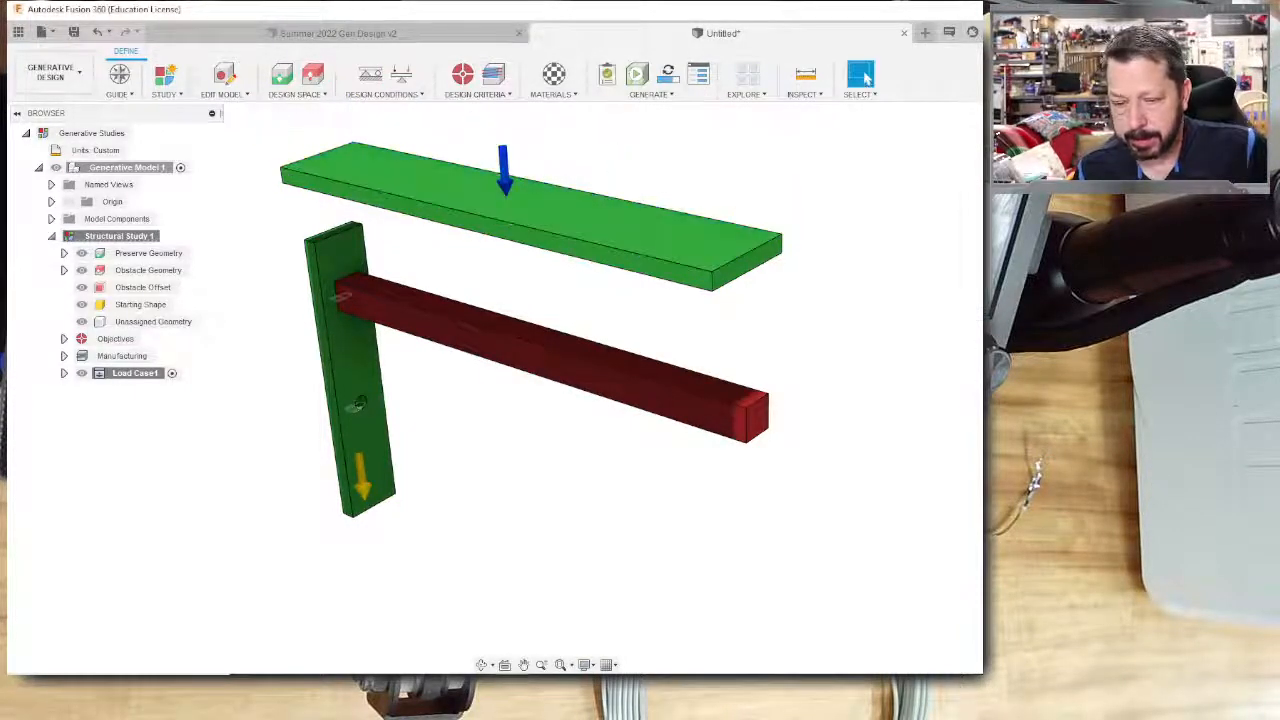
middle_click_drag(737, 324, 758, 346, "shift")
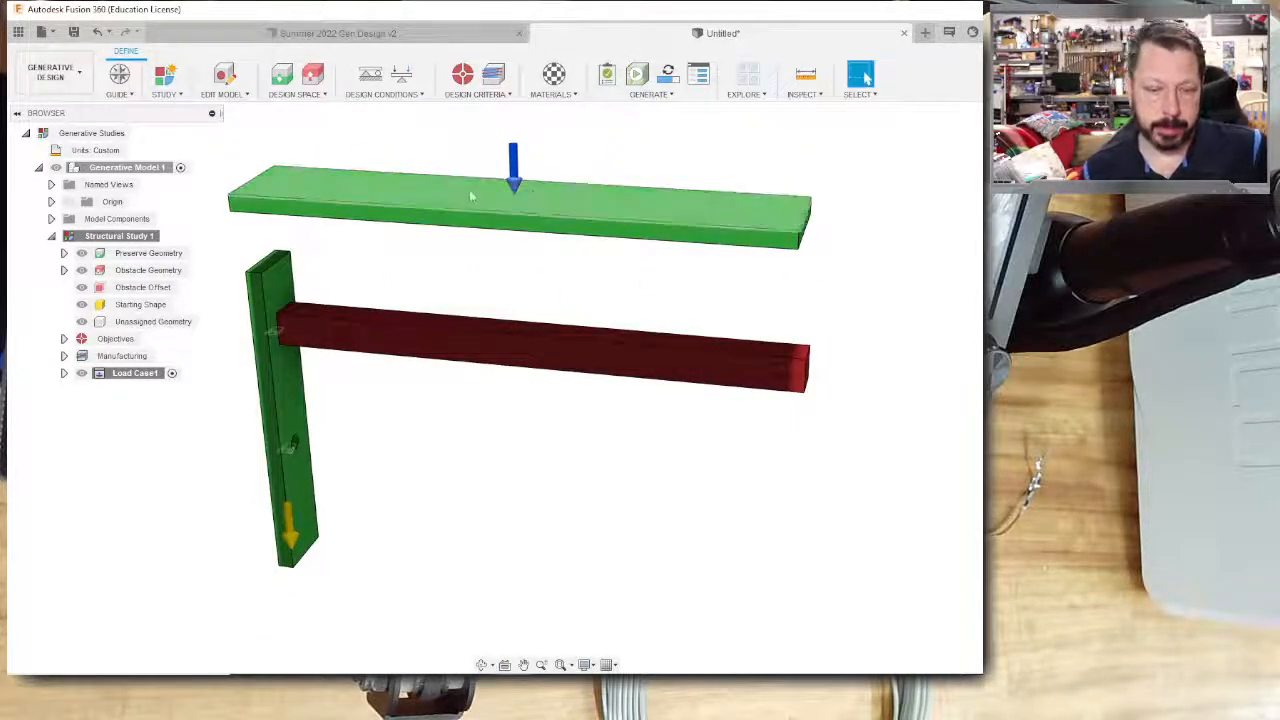
Set the study's safety factor limit to 1.5, keeping Minimize Mass as the objective.
left_click(480, 95)
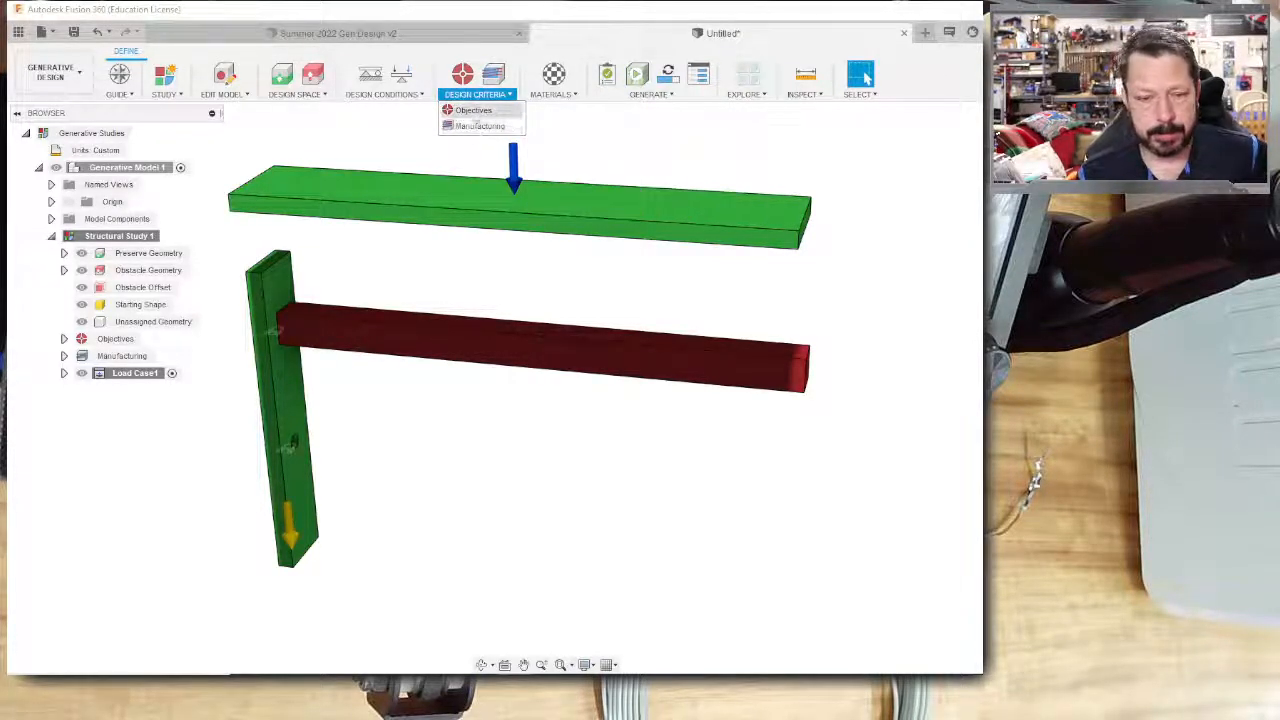
left_click(477, 112)
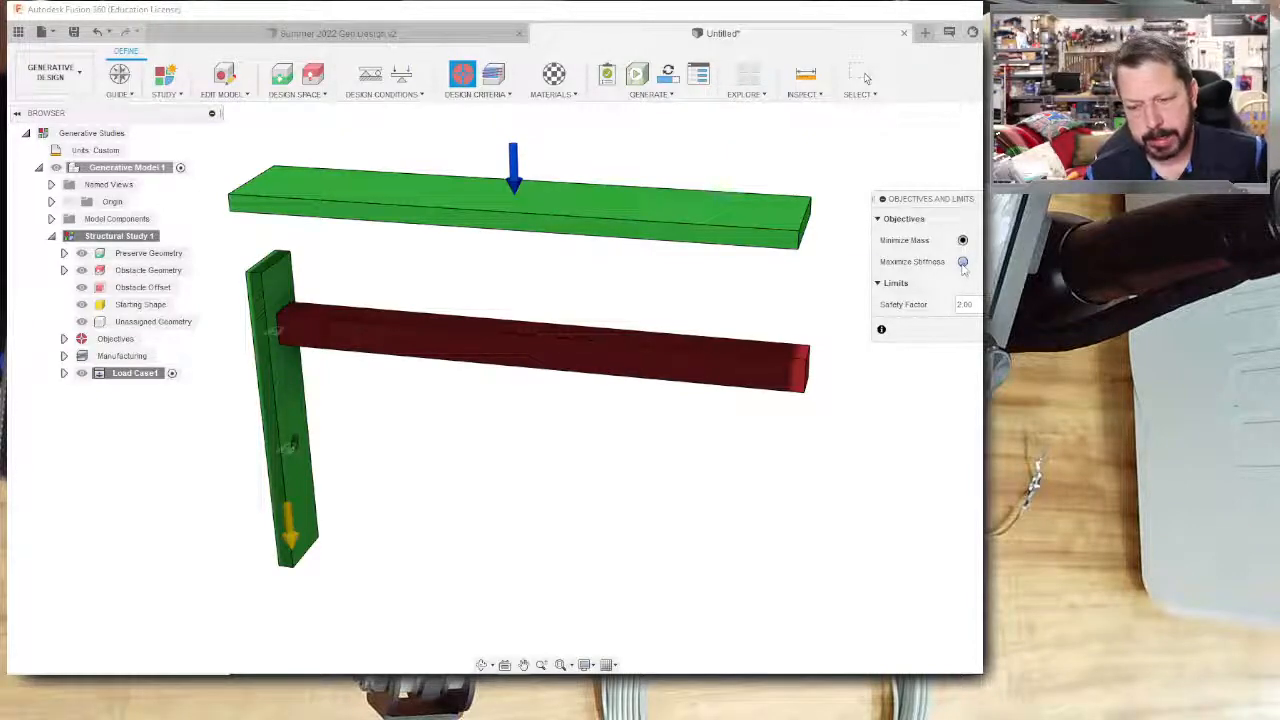
left_click(966, 305)
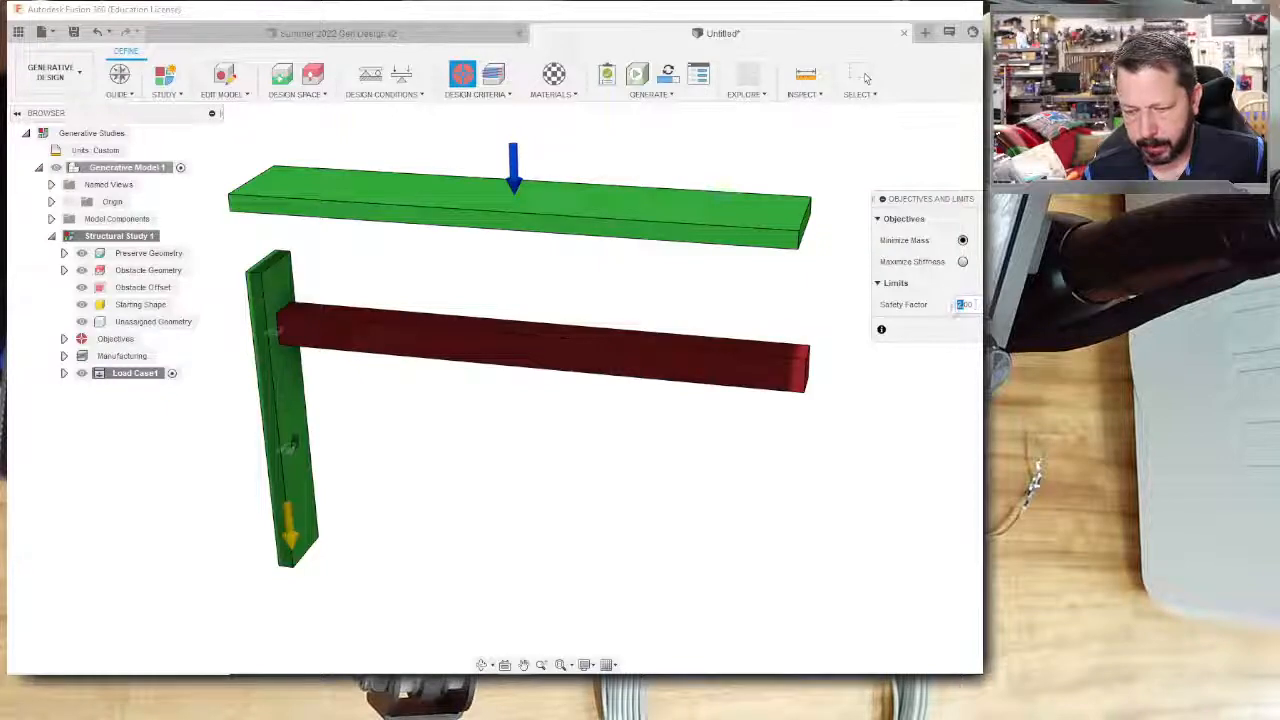
key("BackSpace")
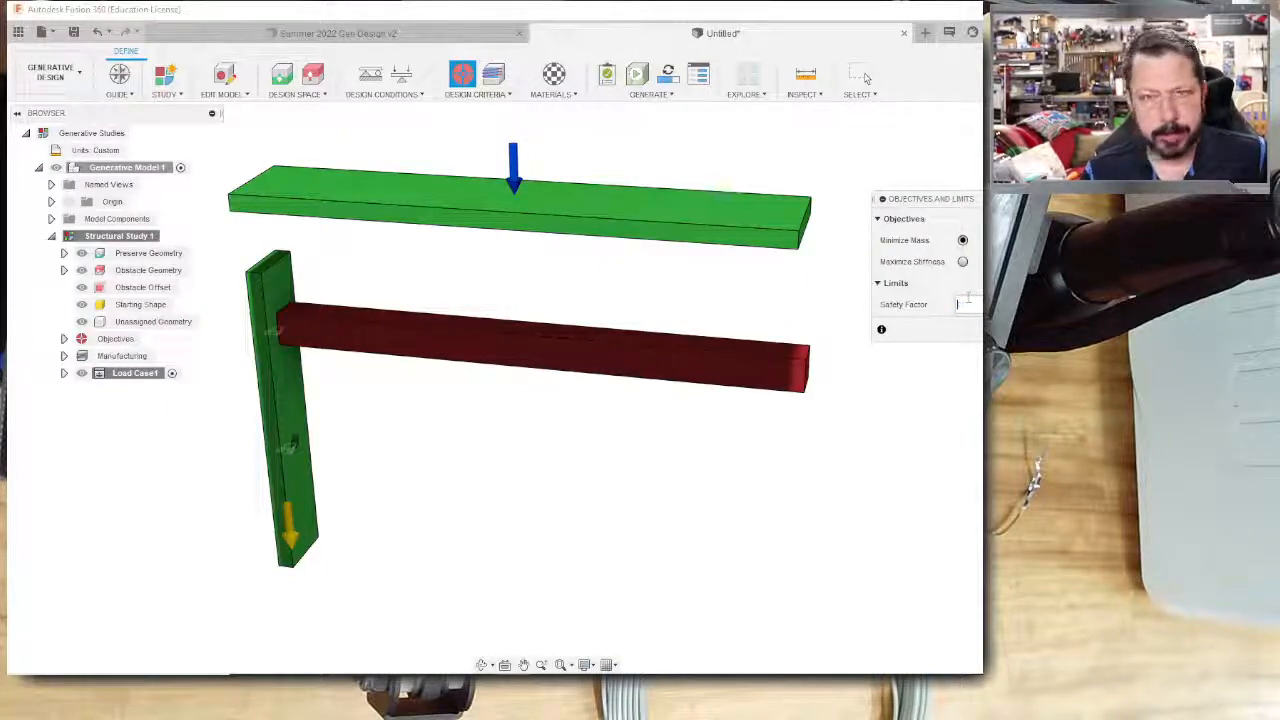
type("1.5")
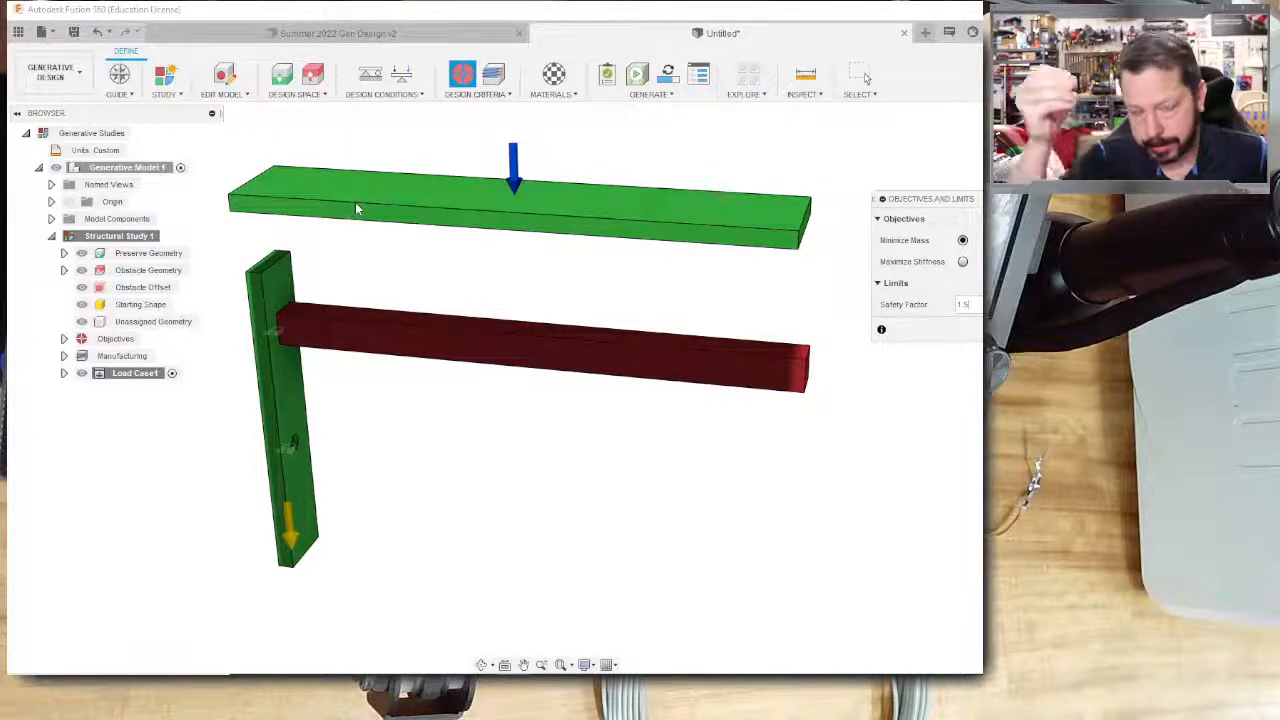
key("Escape")
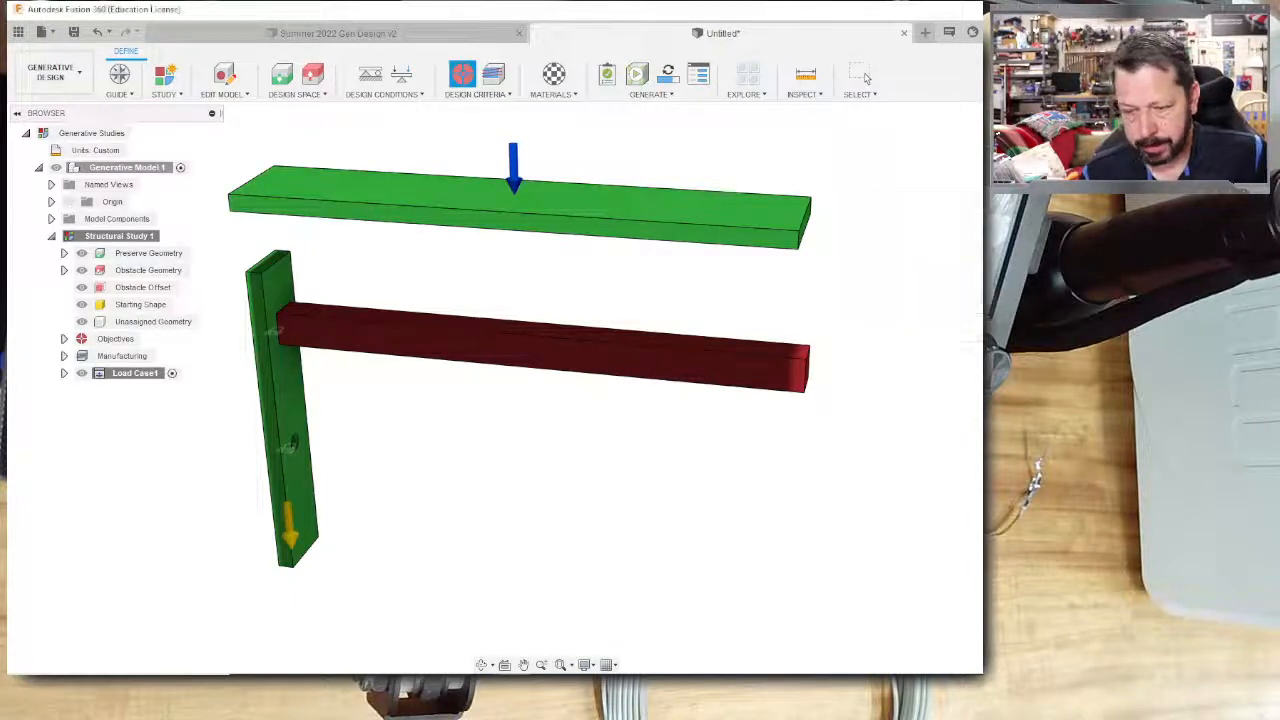
Exclude the Unrestricted and Milling methods from the study's manufacturing criteria, leaving only Additive enabled.
left_click(476, 94)
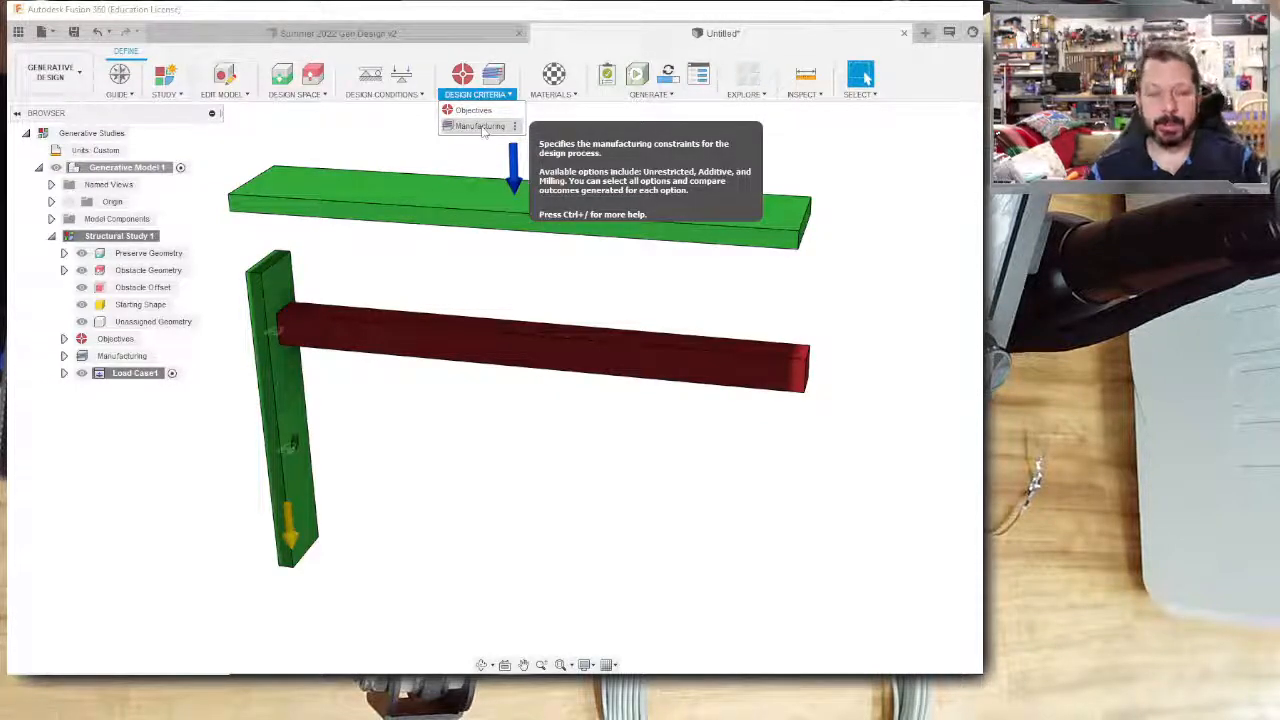
left_click(480, 126)
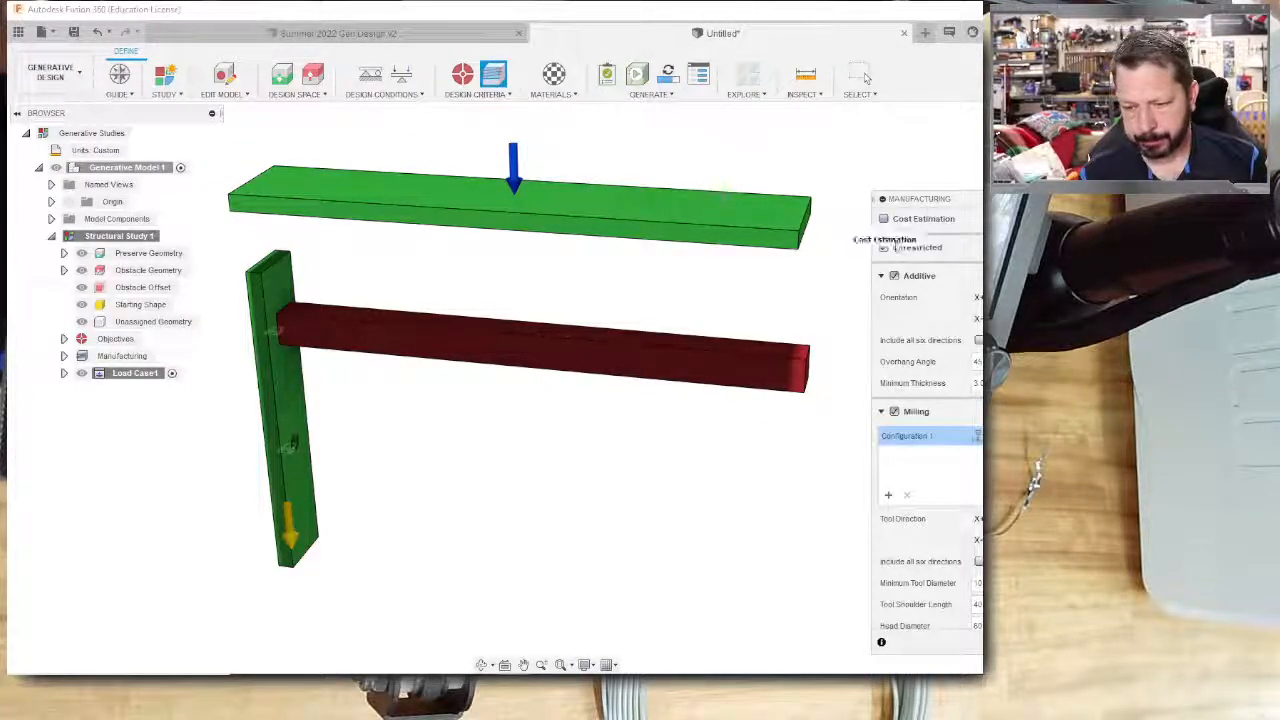
left_click(884, 248)
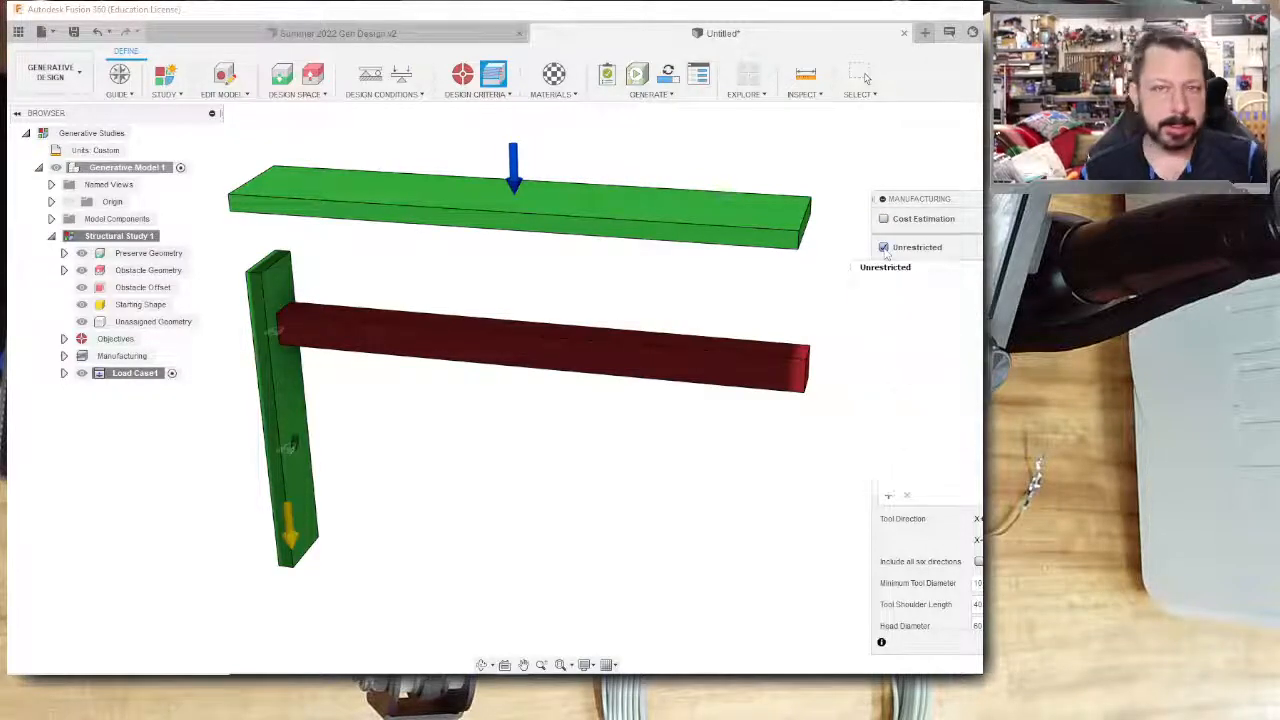
left_click(884, 248)
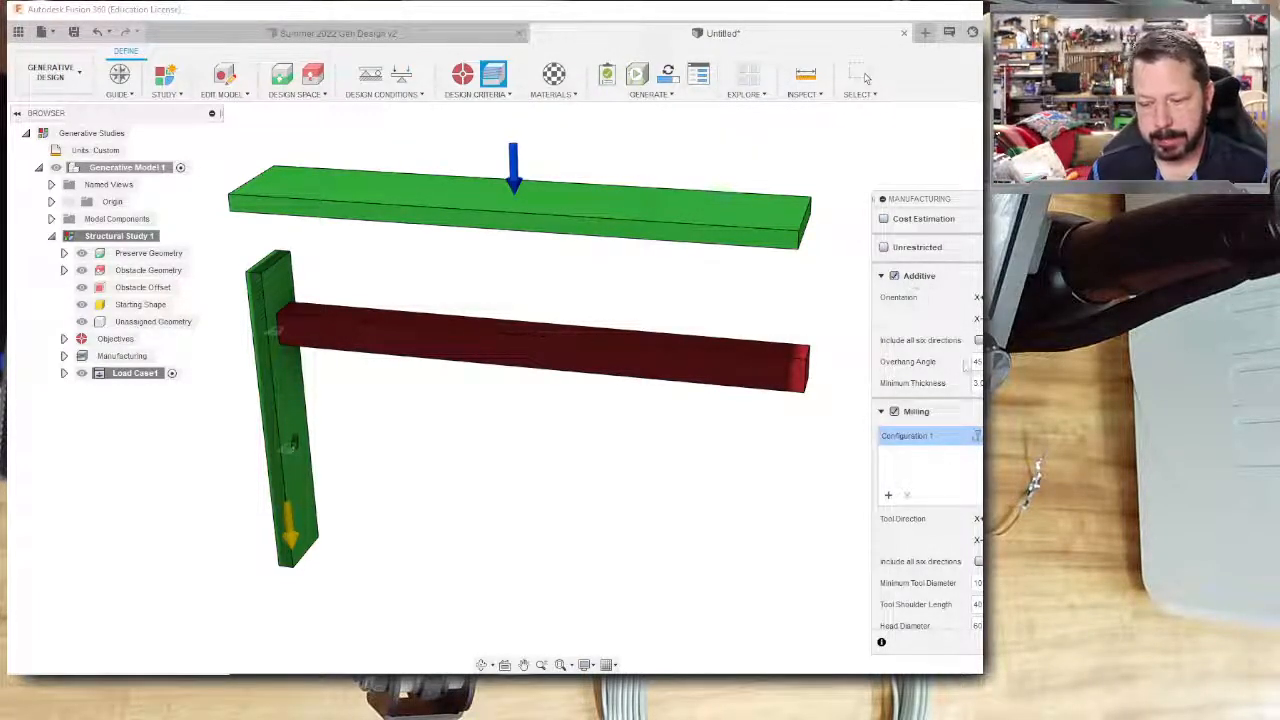
scroll(967, 365, "down", 2)
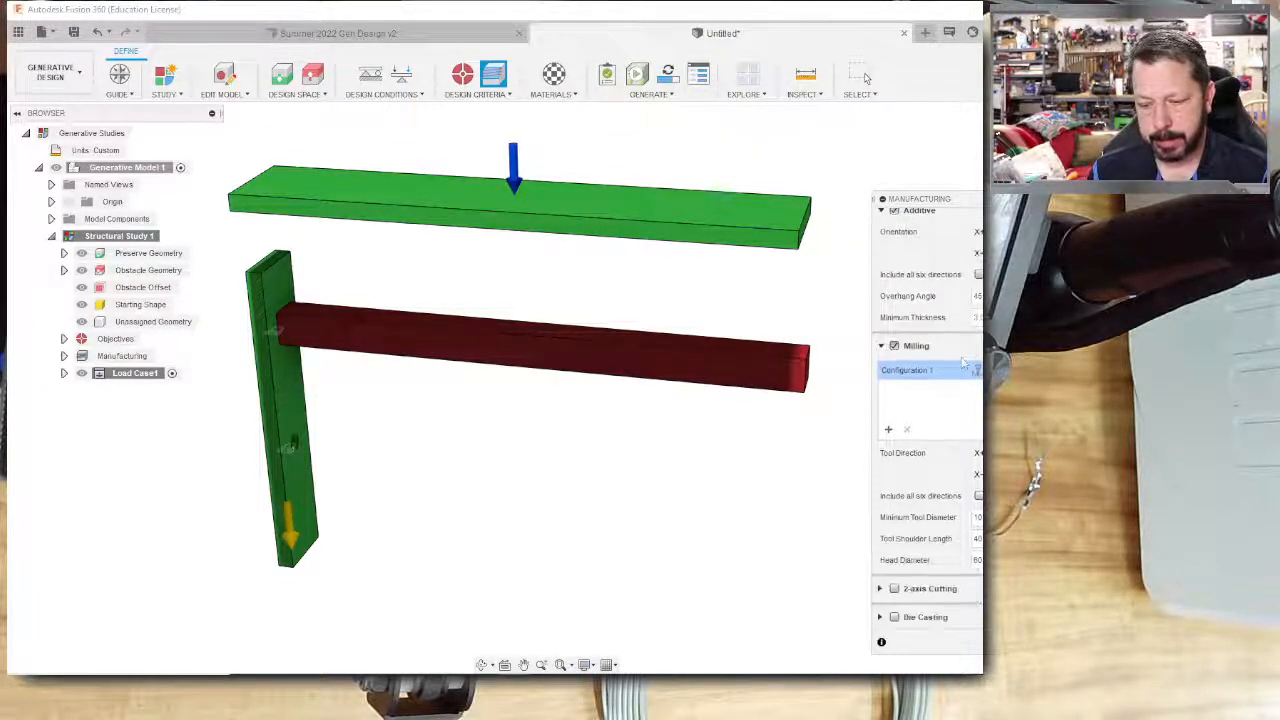
left_click(898, 349)
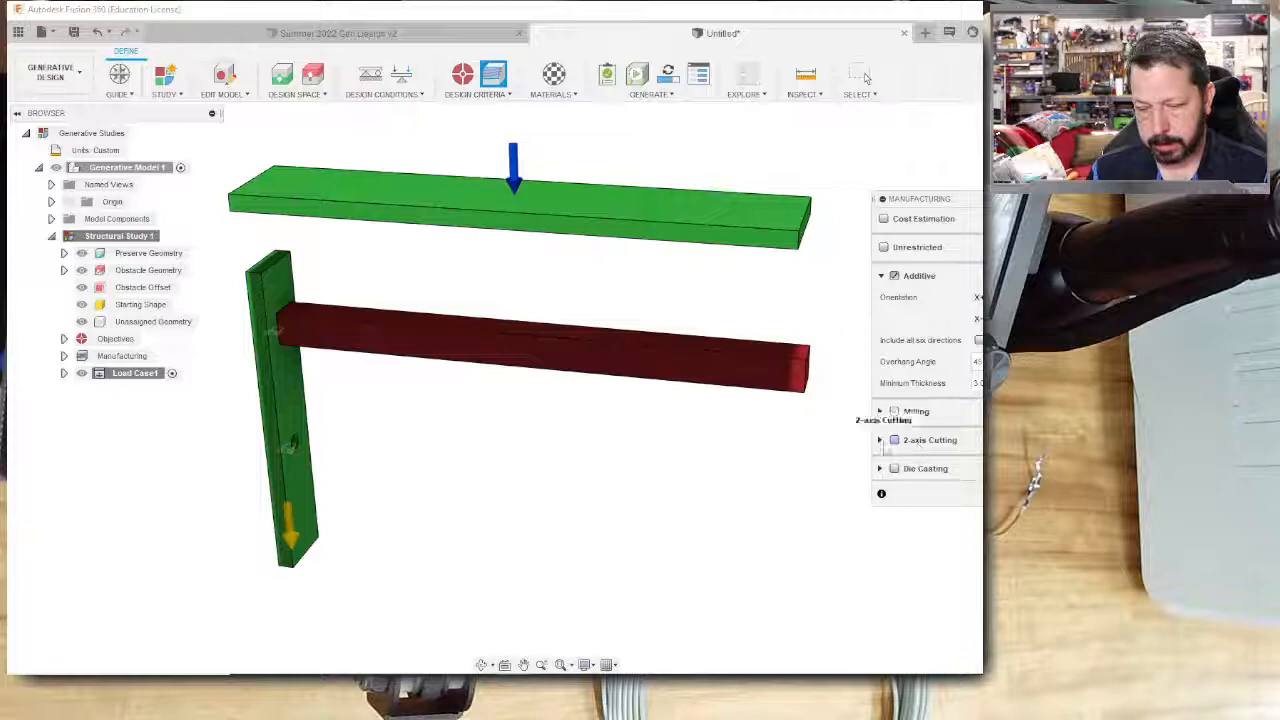
mouse_move(916, 448)
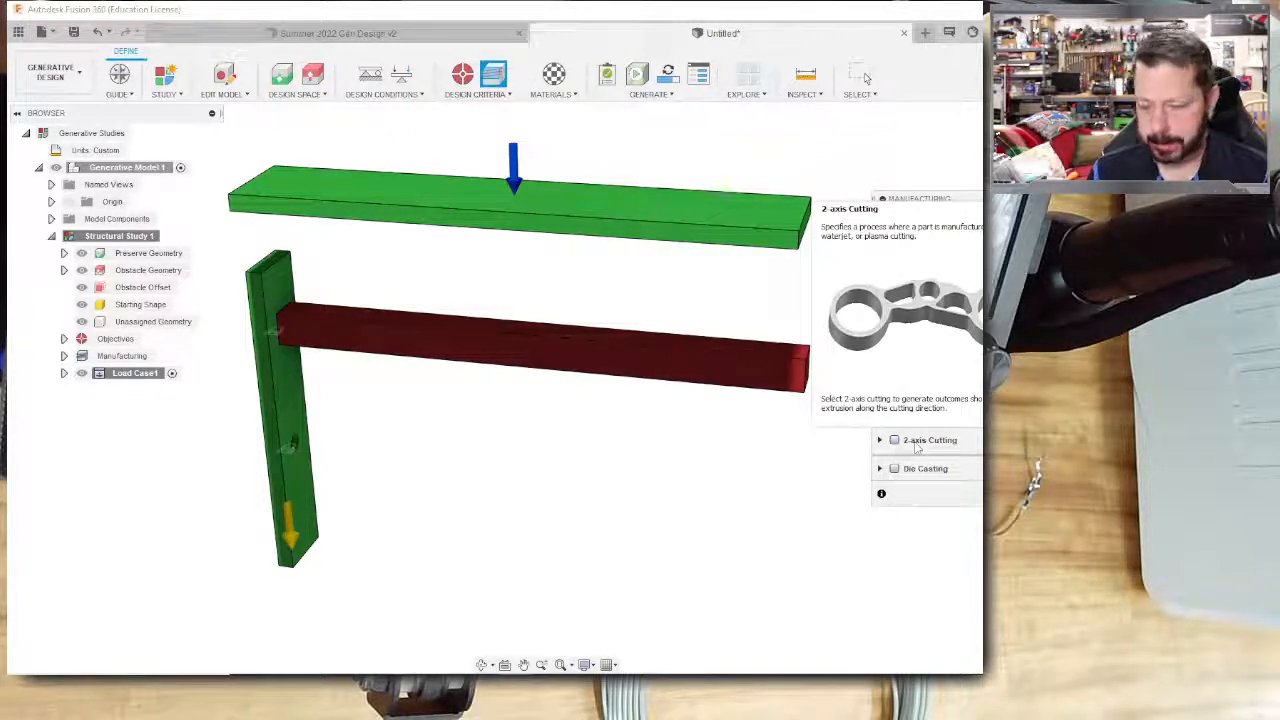
mouse_move(930, 478)
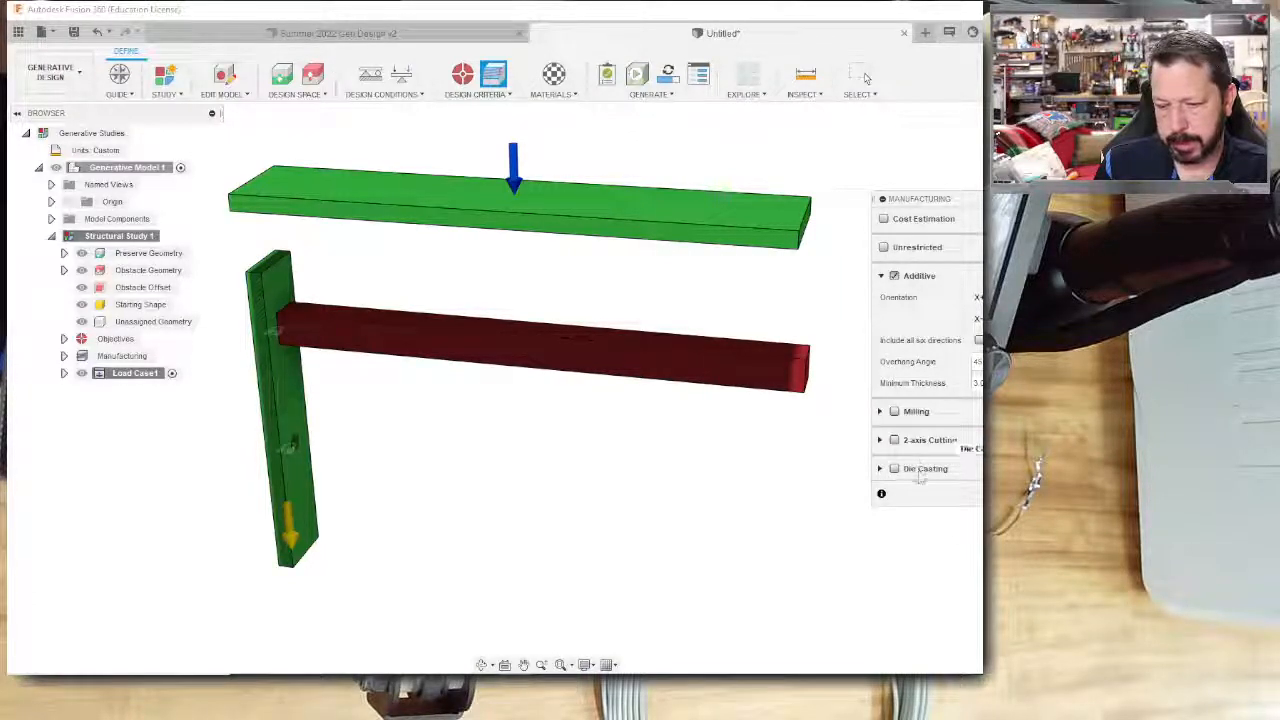
mouse_move(920, 476)
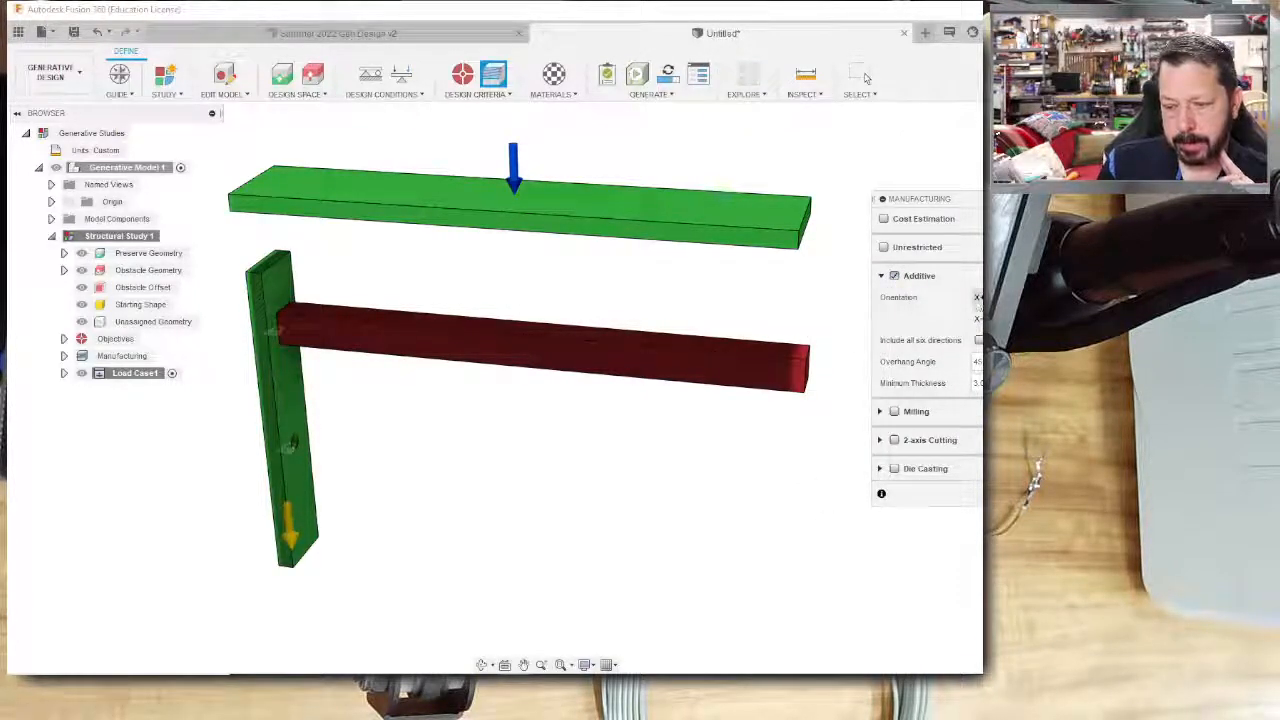
Inspect the bracket from below to consider the additive orientation and overhang angle, and accept the manufacturing settings.
middle_click_drag(530, 438, 589, 238, "shift")
middle_click_drag(469, 451, 437, 209, "shift")
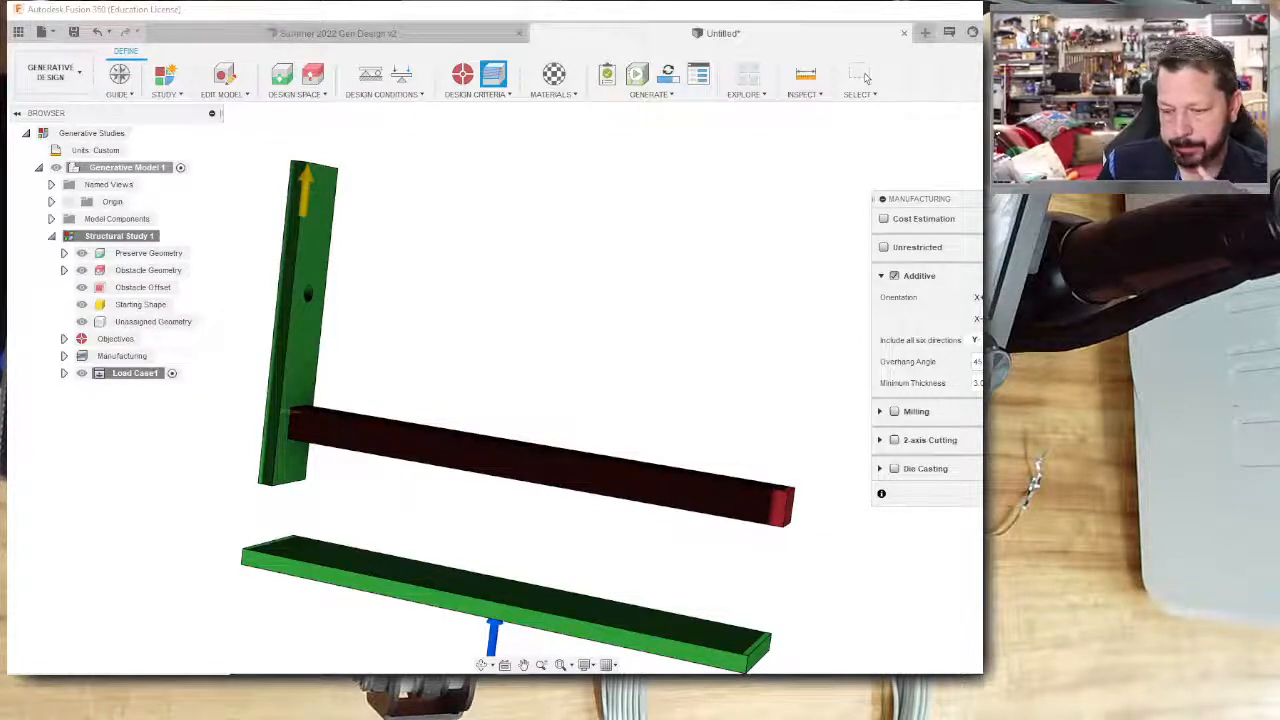
left_click(976, 362)
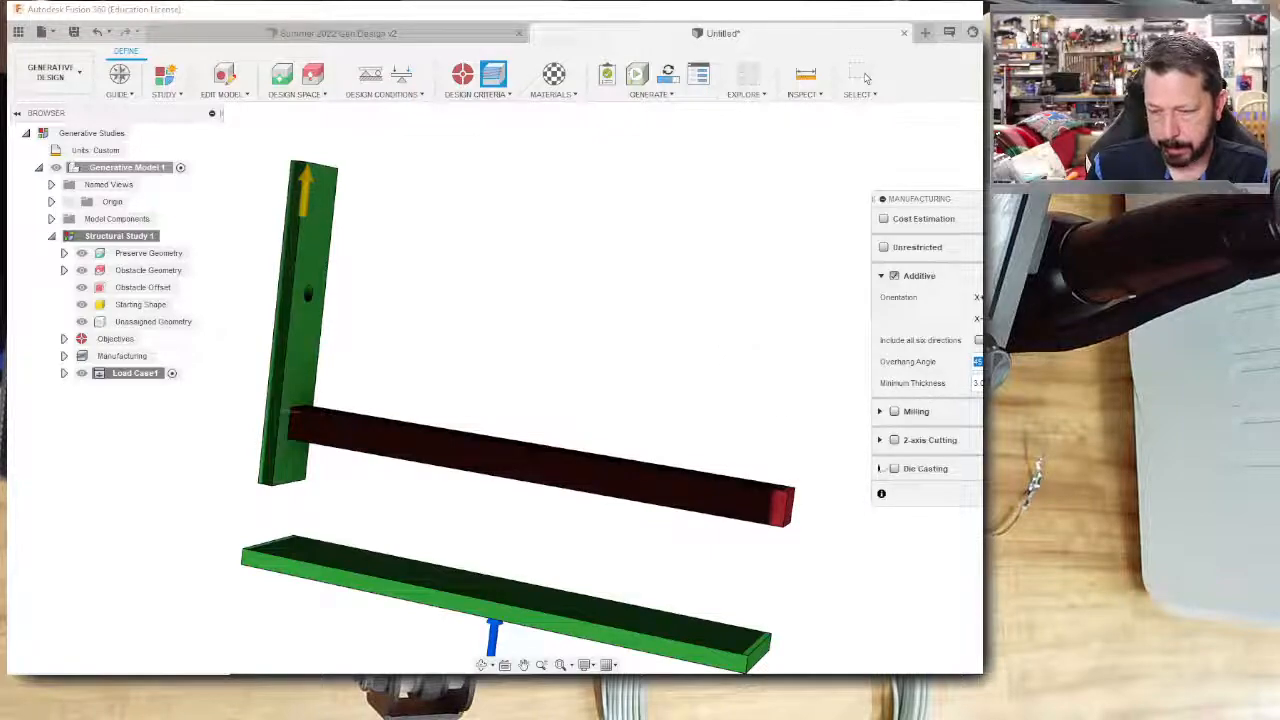
left_click(1020, 494)
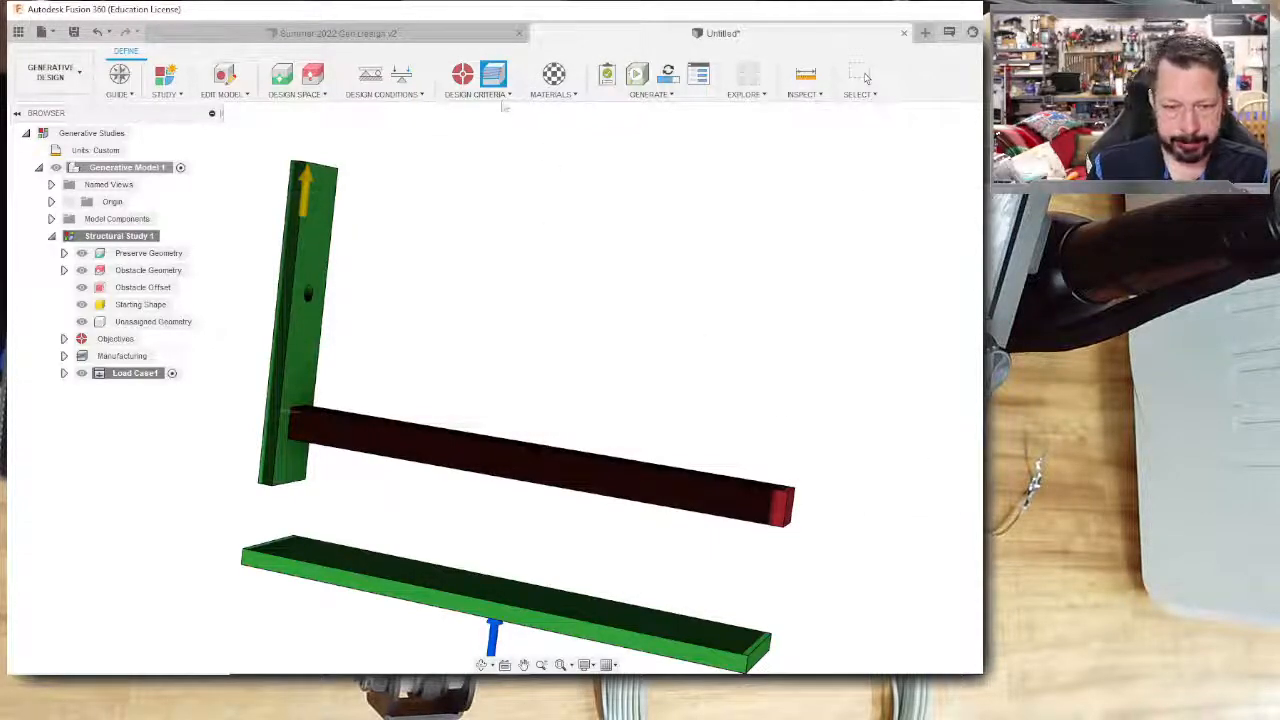
Filter the study materials to the Additive method and look through the metals in the additive material library.
left_click(553, 94)
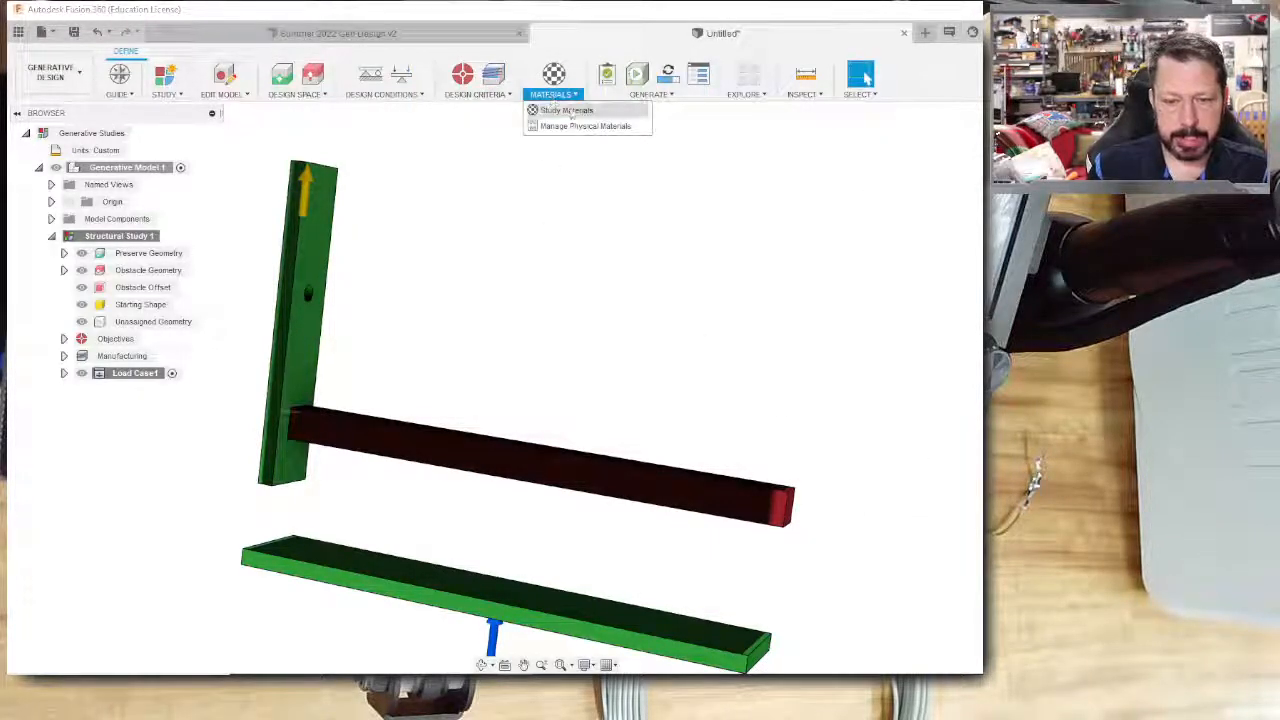
left_click(571, 112)
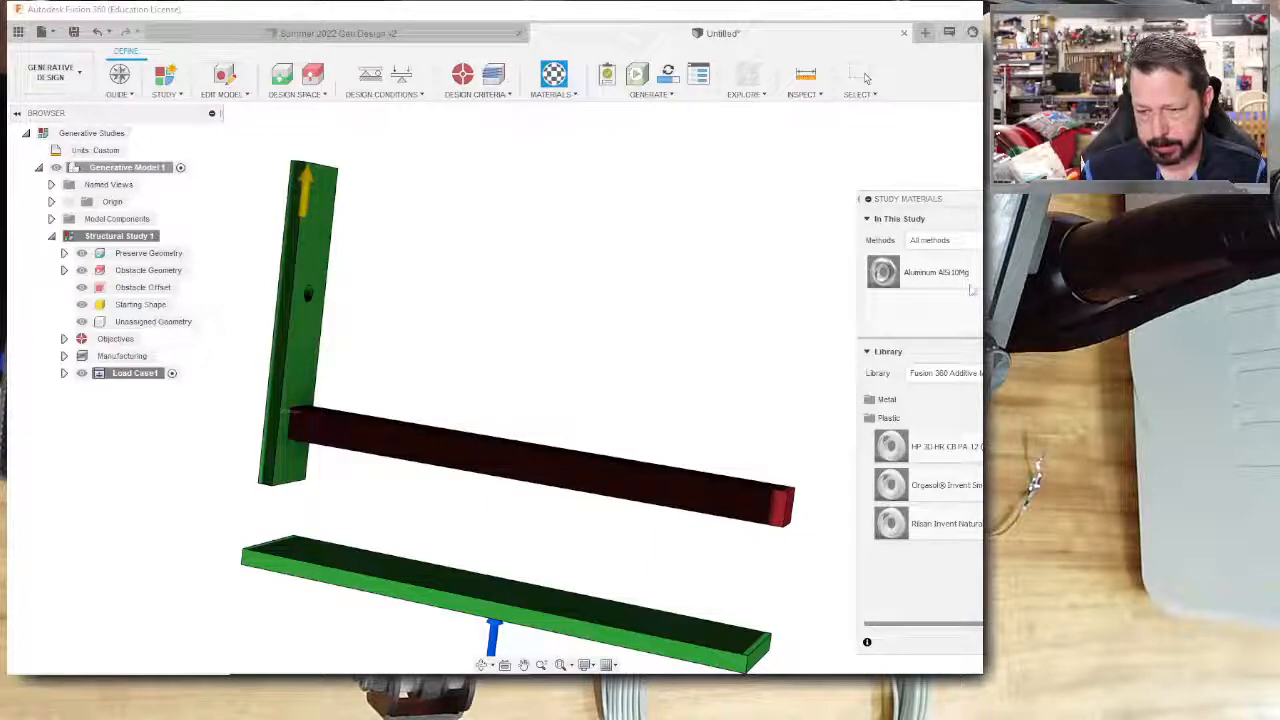
left_click(940, 241)
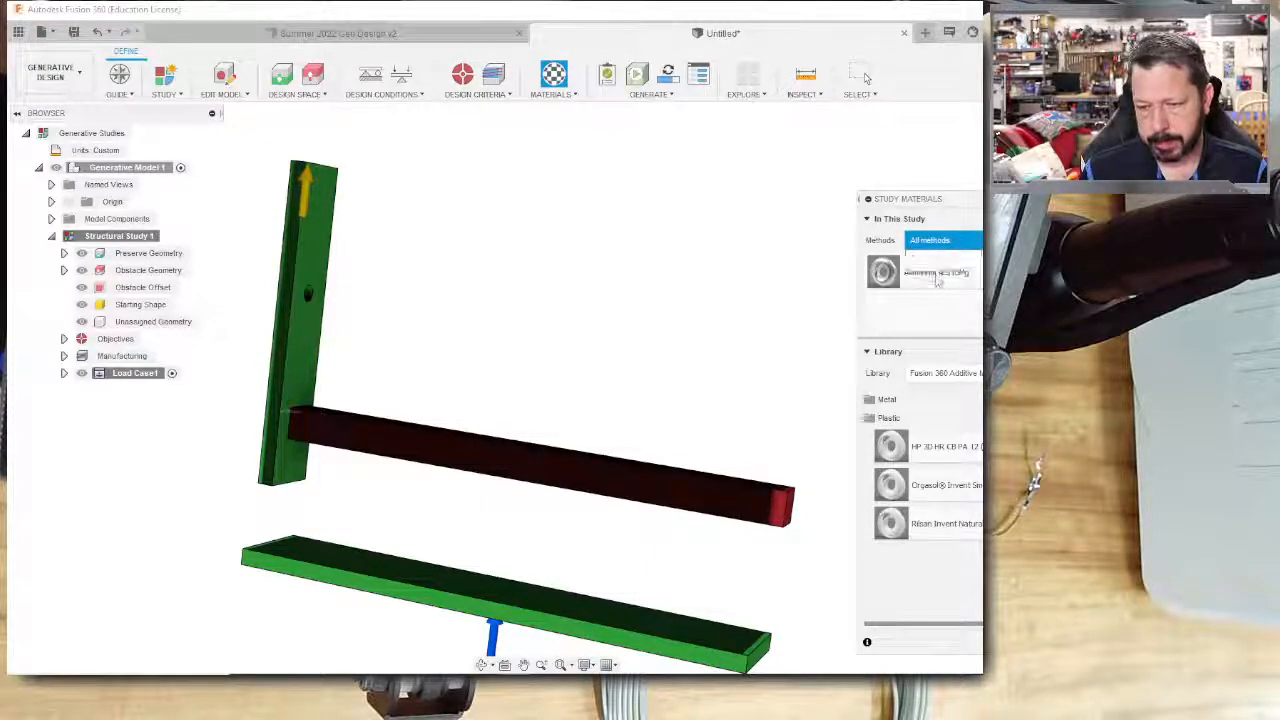
left_click(938, 281)
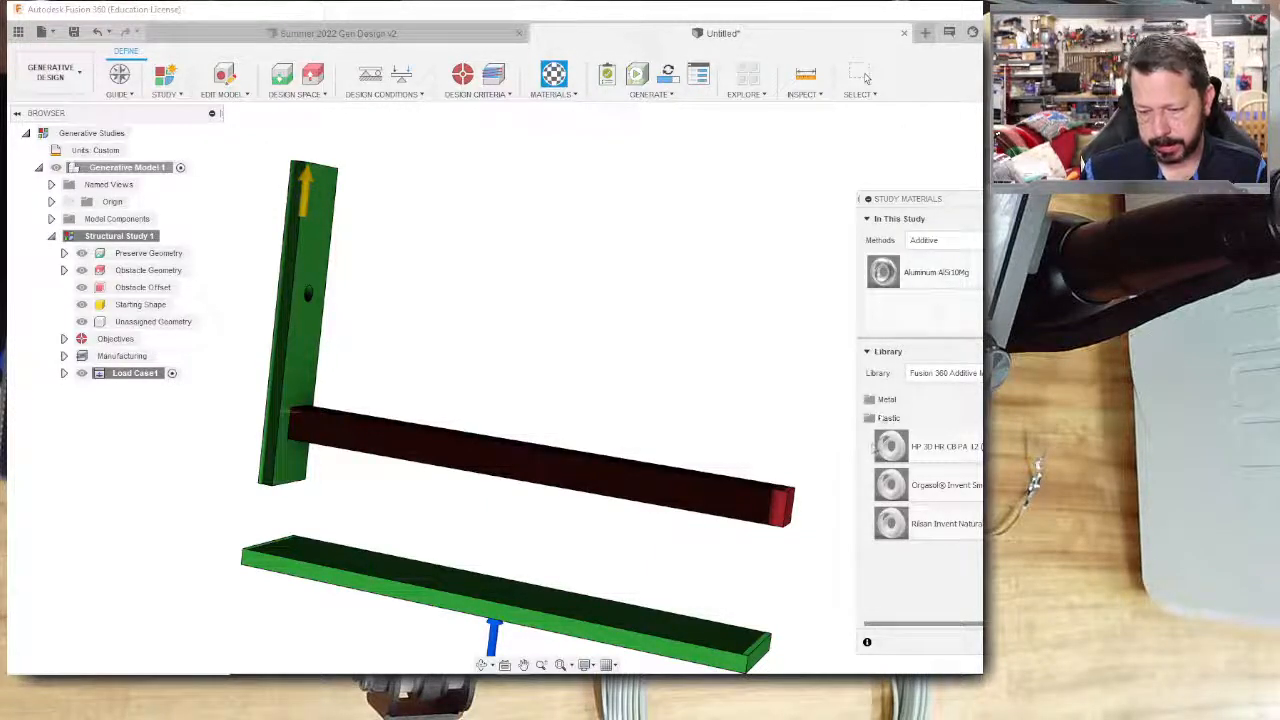
left_click(870, 400)
scroll(917, 440, "down", 5)
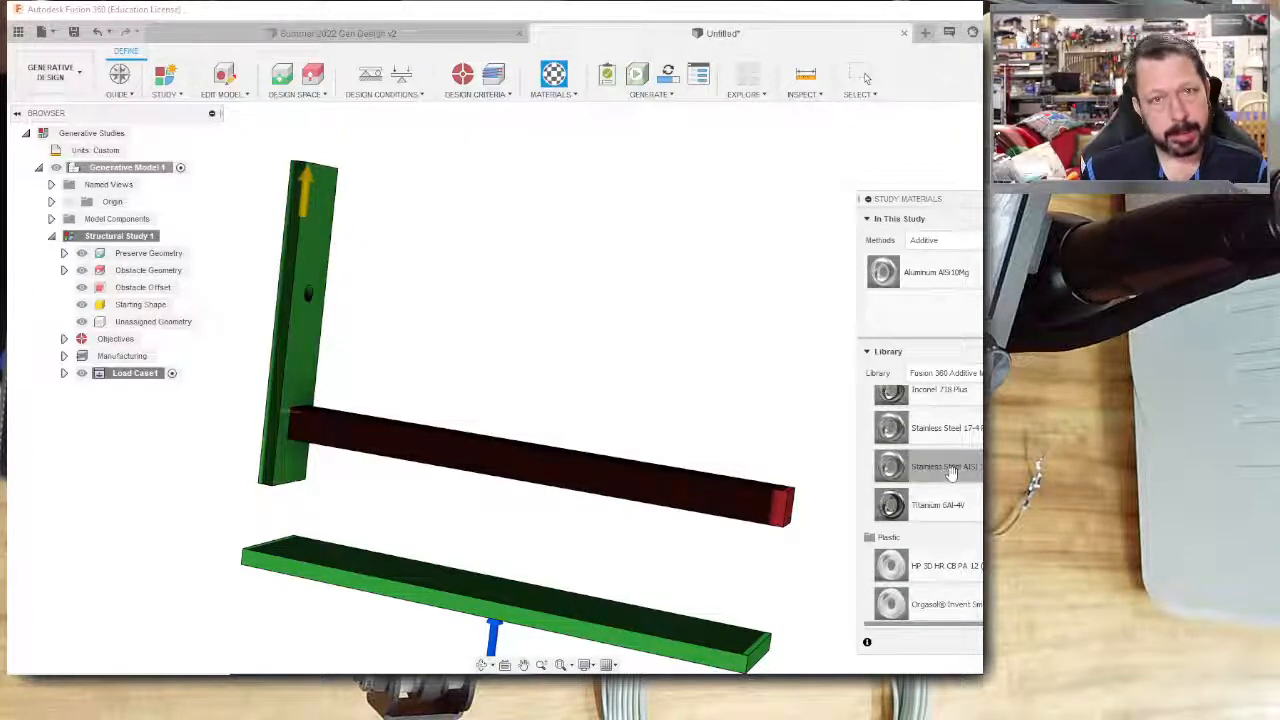
scroll(951, 473, "down", 1)
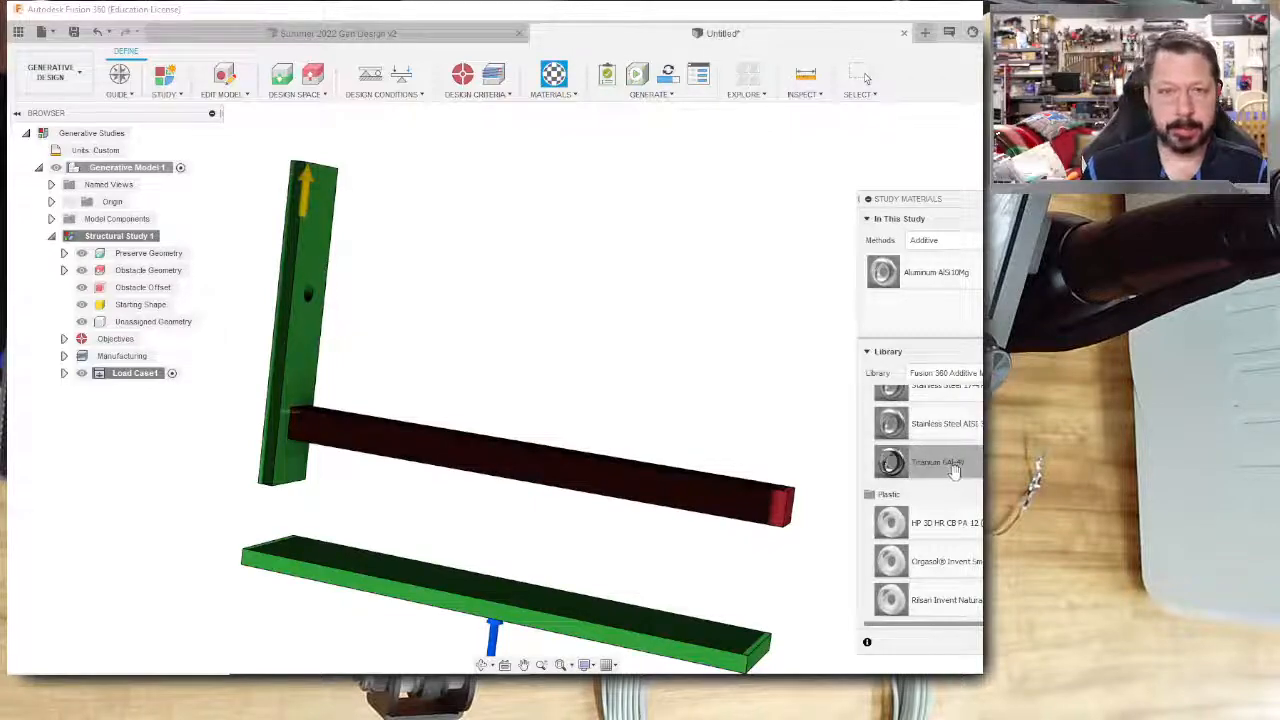
scroll(951, 466, "up", 5)
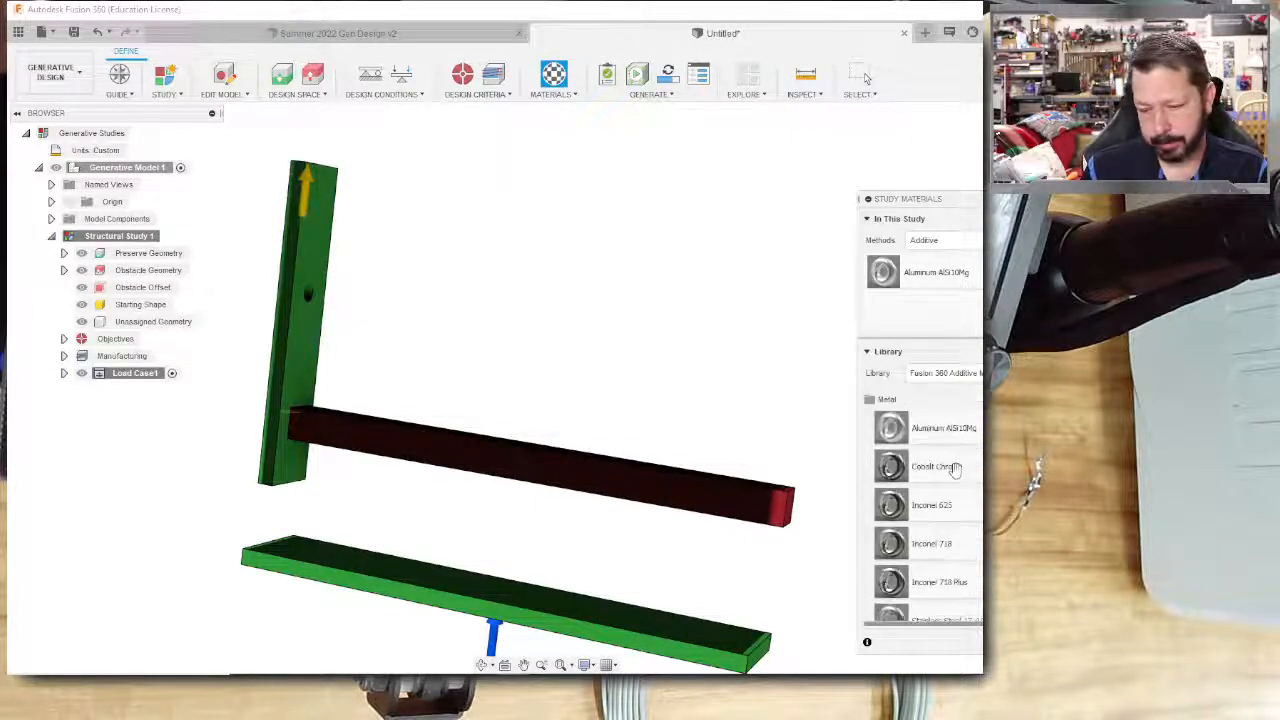
left_click(880, 400)
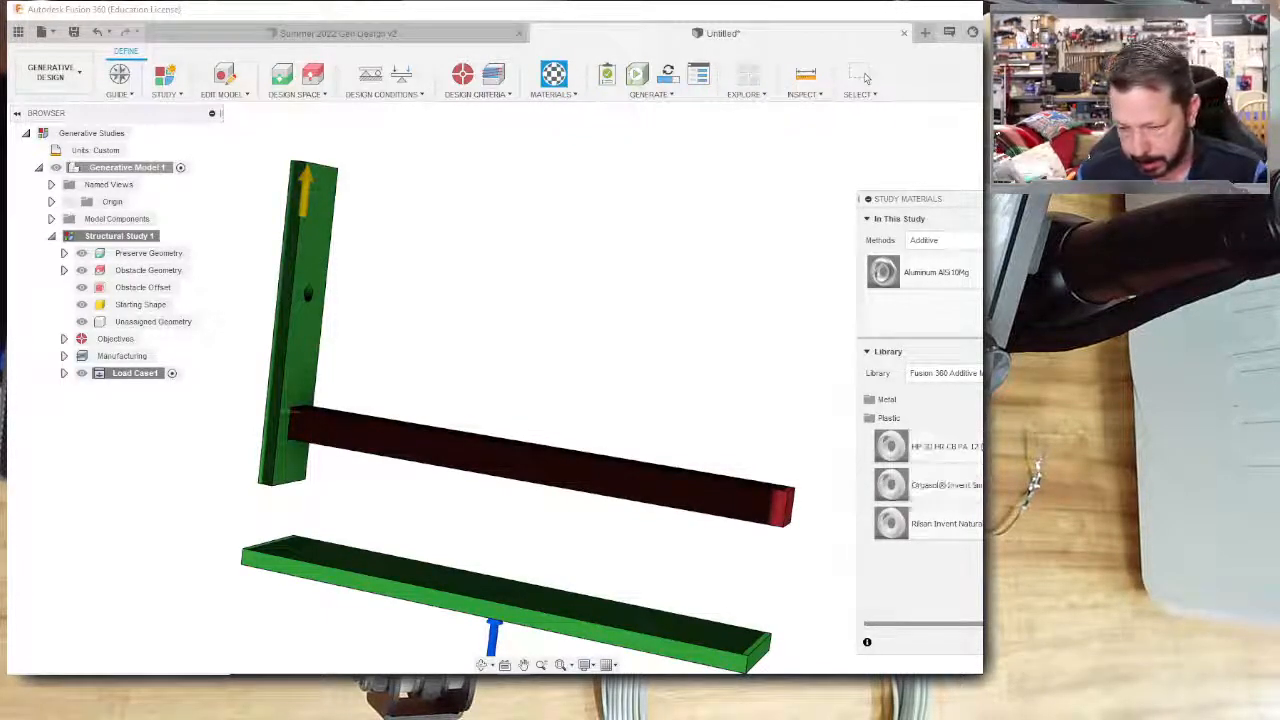
Add the Orgasol Invent Smooth plastic to the study materials and remove Aluminum AlSi10Mg.
left_click_drag(935, 494, 880, 280)
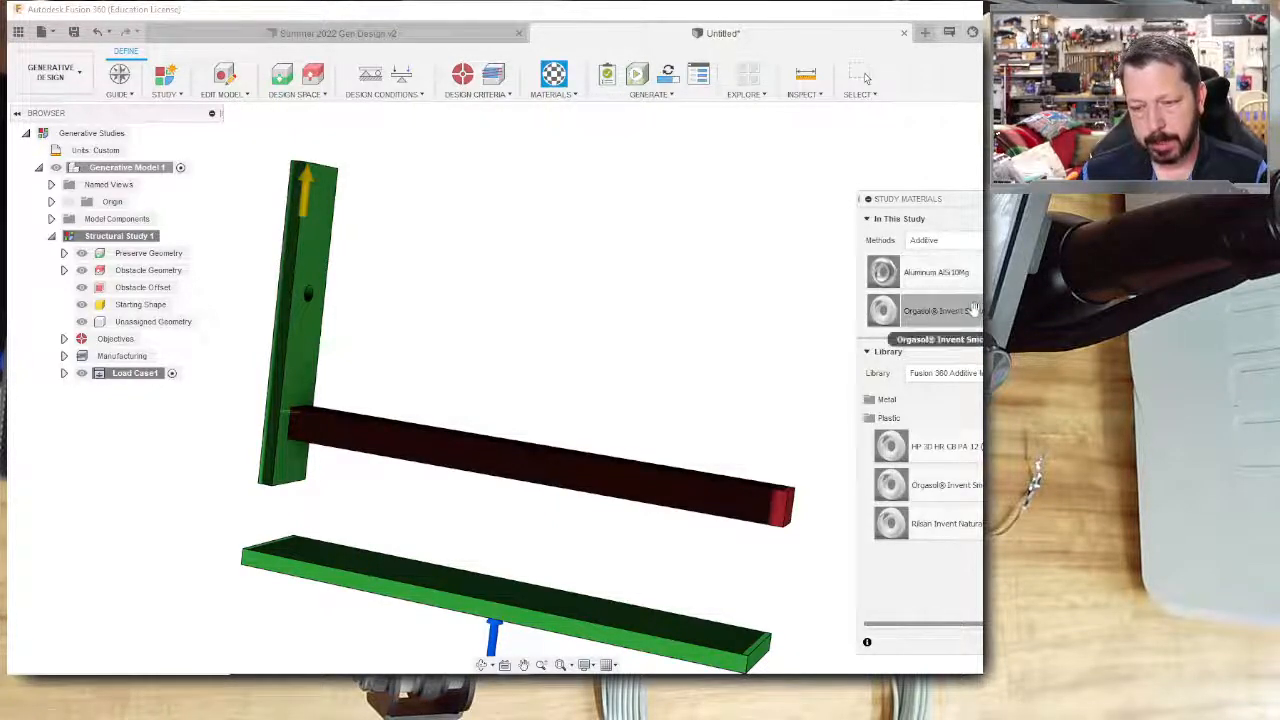
right_click(886, 274)
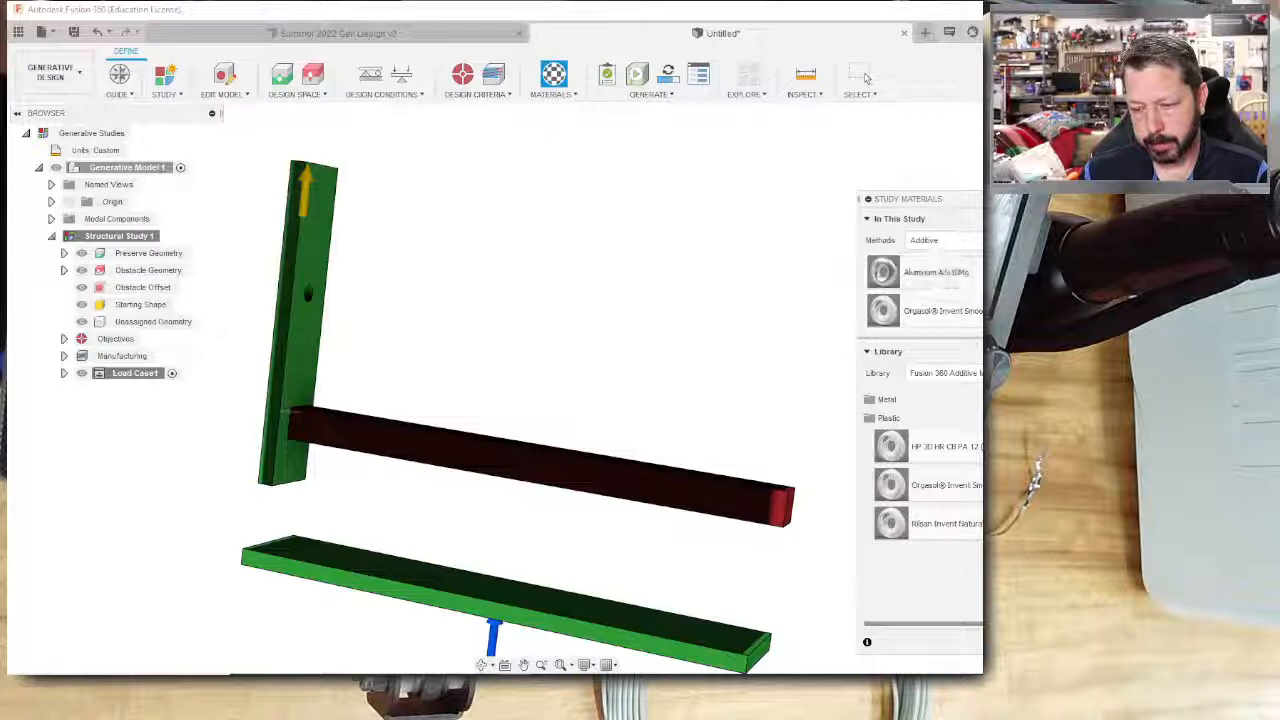
left_click(912, 296)
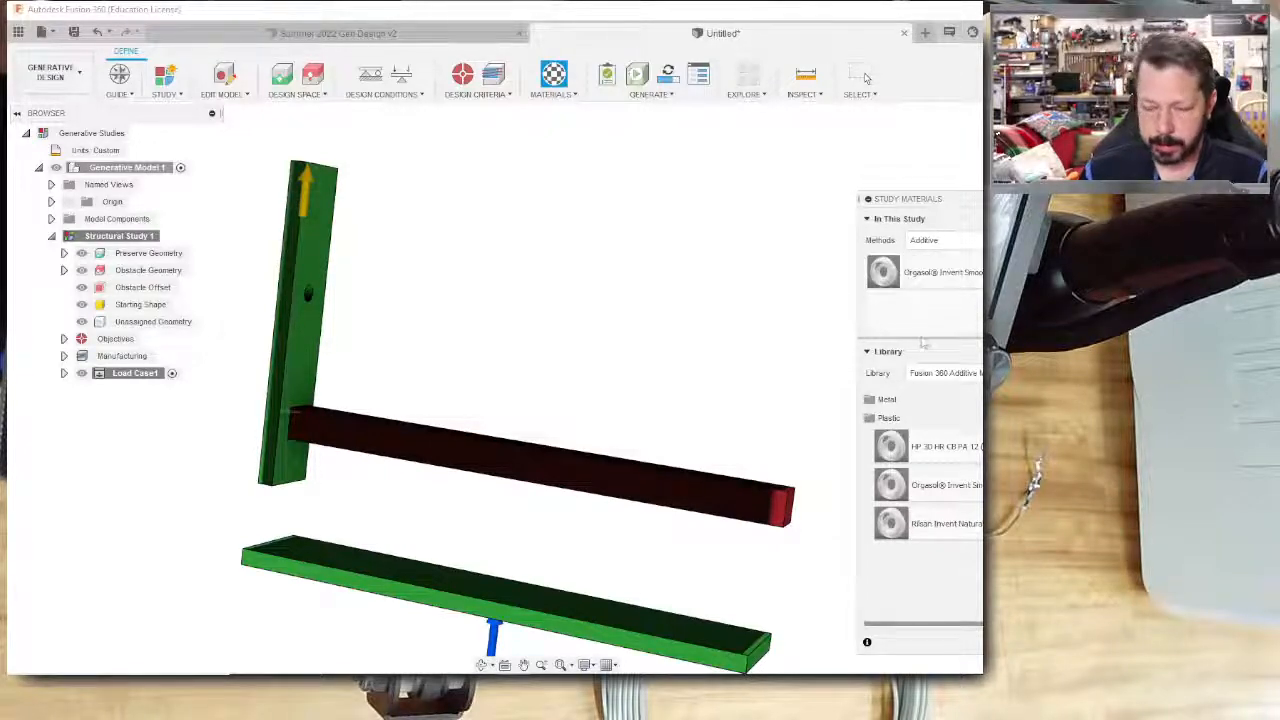
left_click(1055, 642)
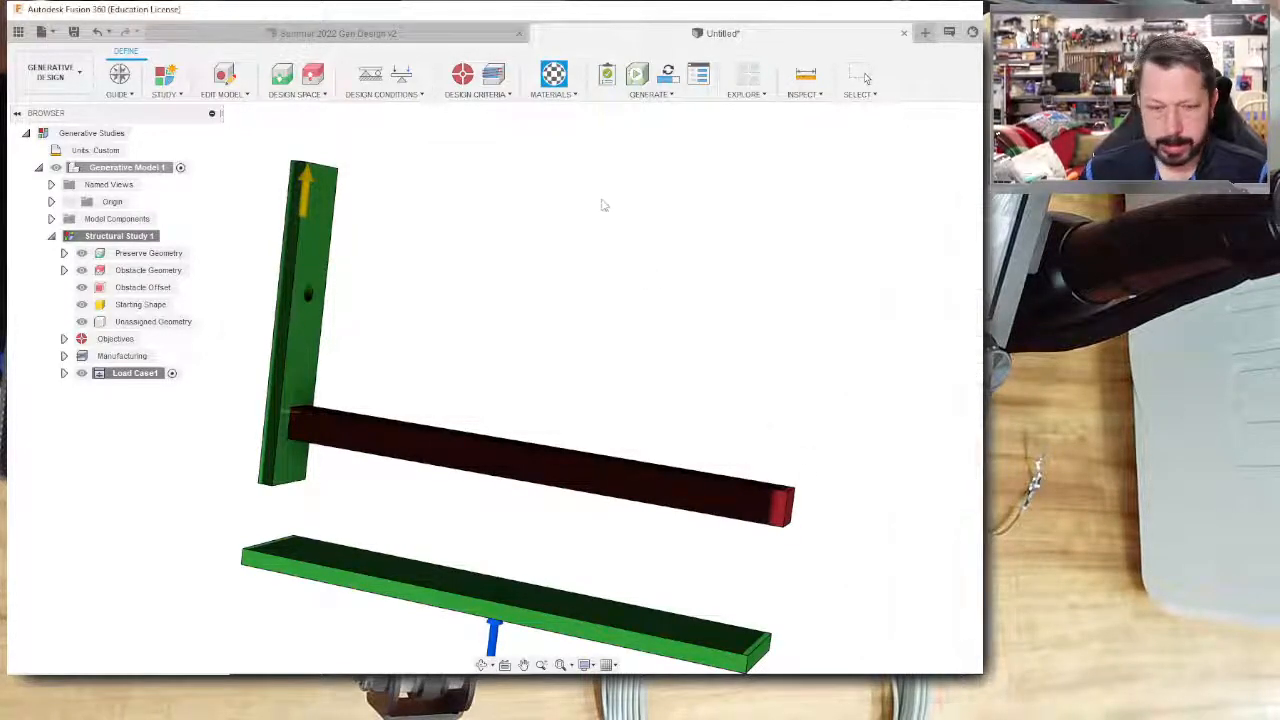
Run a pre-check of the generative study setup.
left_click(648, 95)
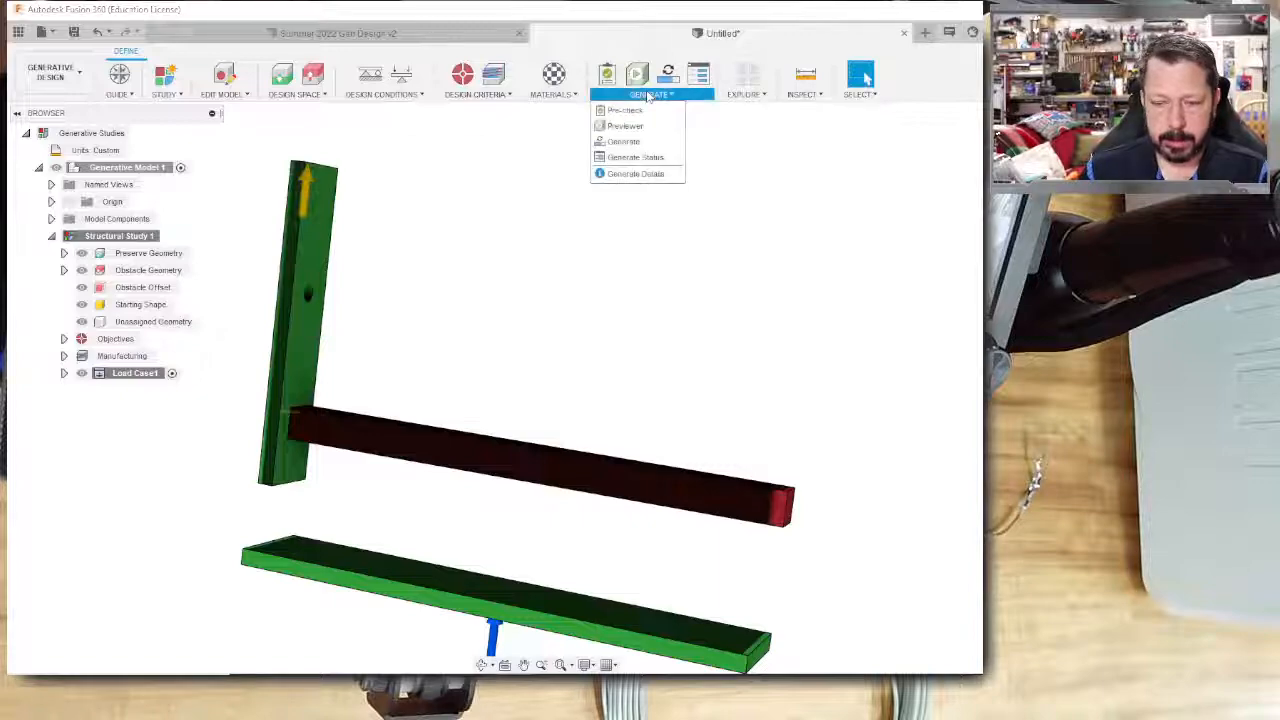
left_click(623, 112)
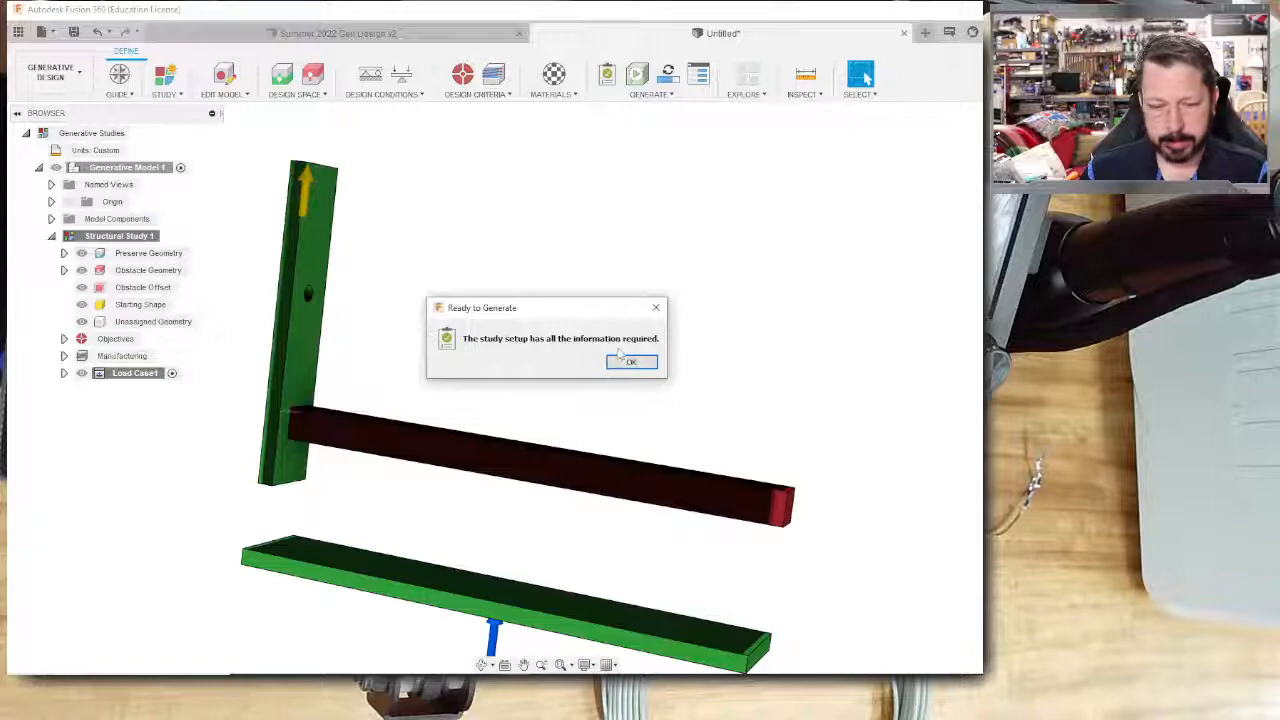
key("Return")
Run the Previewer to generate an outcome preview of the bracket, viewing it upright from the side.
left_click(296, 94)
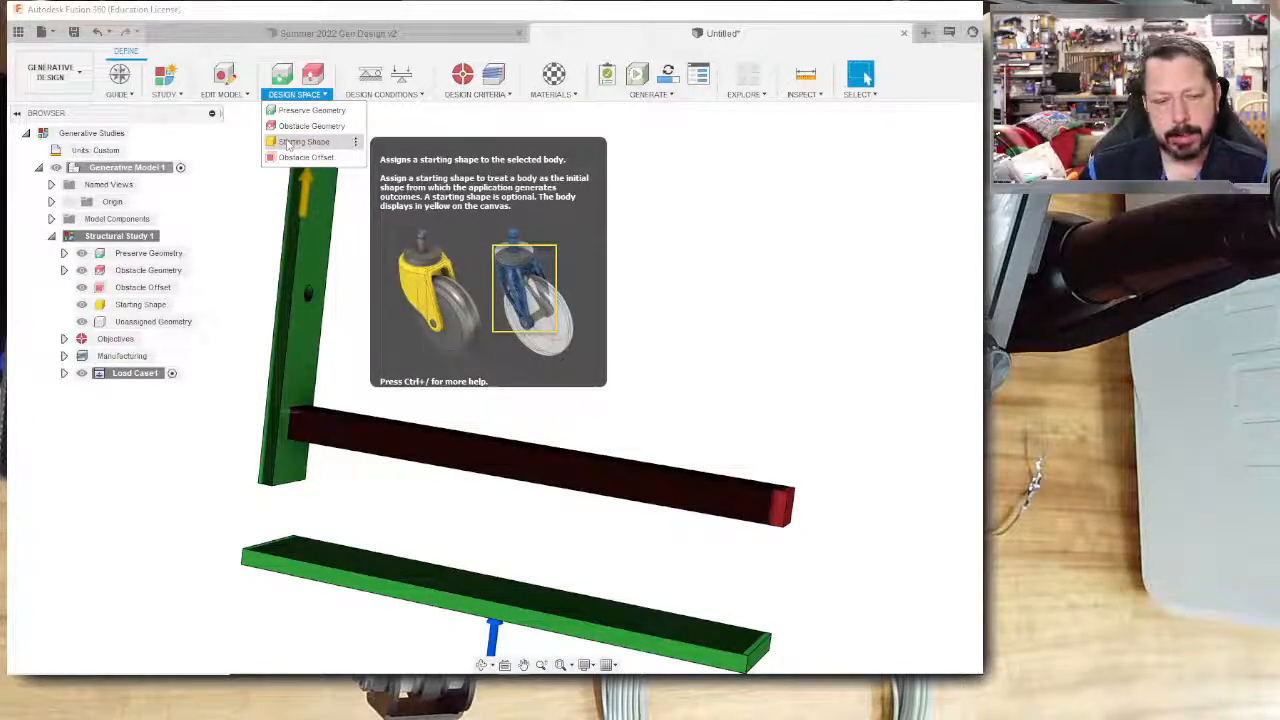
left_click(643, 94)
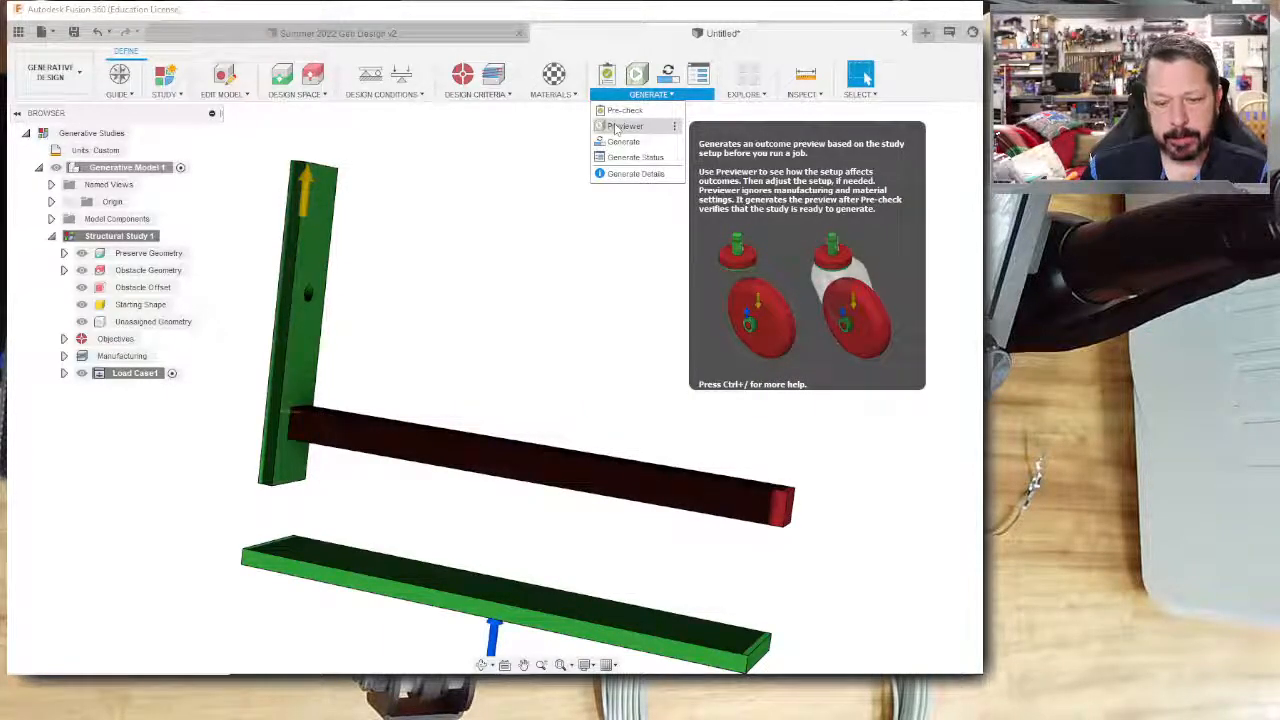
left_click(617, 127)
middle_click_drag(500, 297, 525, 400, "shift")
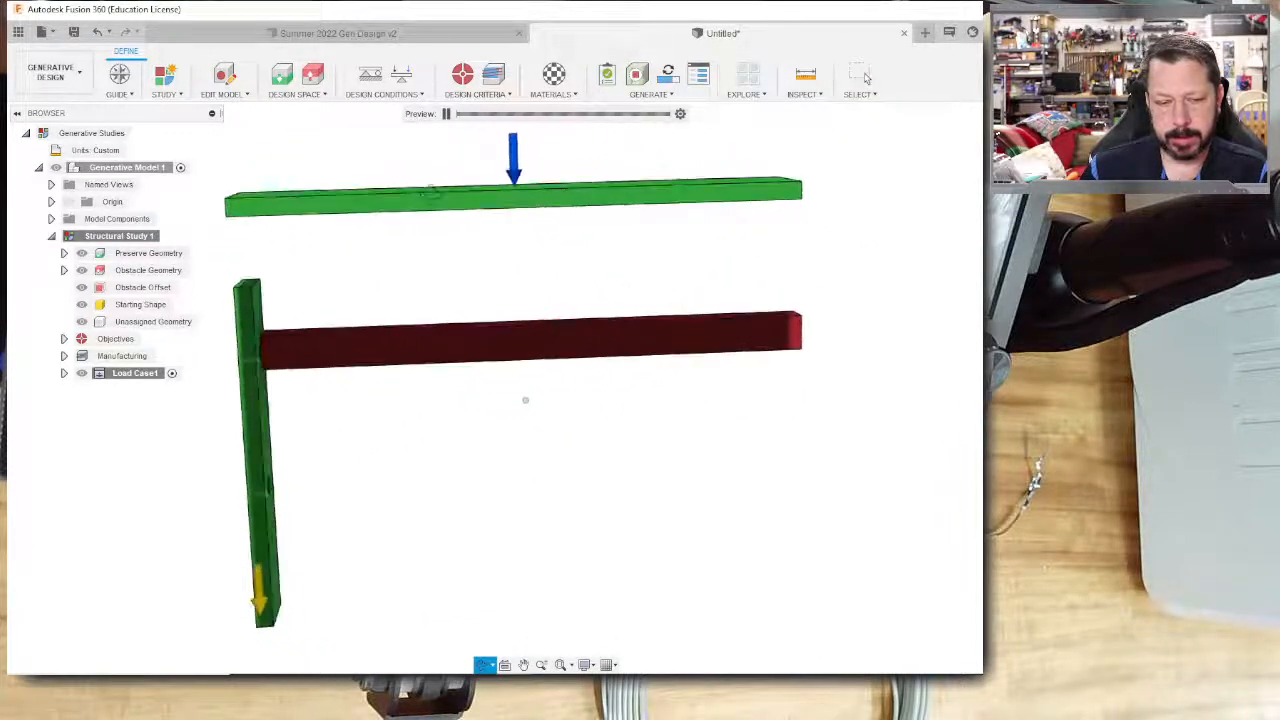
left_click(865, 77)
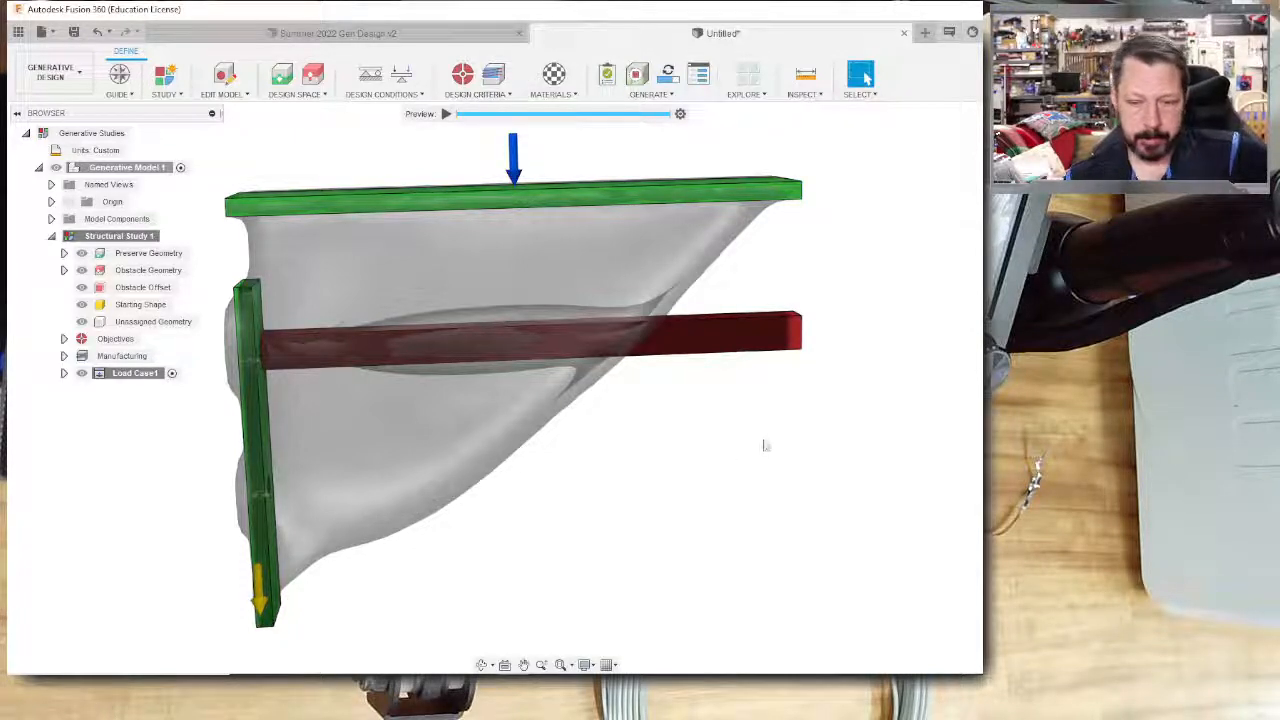
Regenerate the bracket preview at Medium detail level and examine its shape around the wall plate, shelf plate and obstacle bar.
middle_click_drag(837, 443, 703, 386, "shift")
left_click(680, 114)
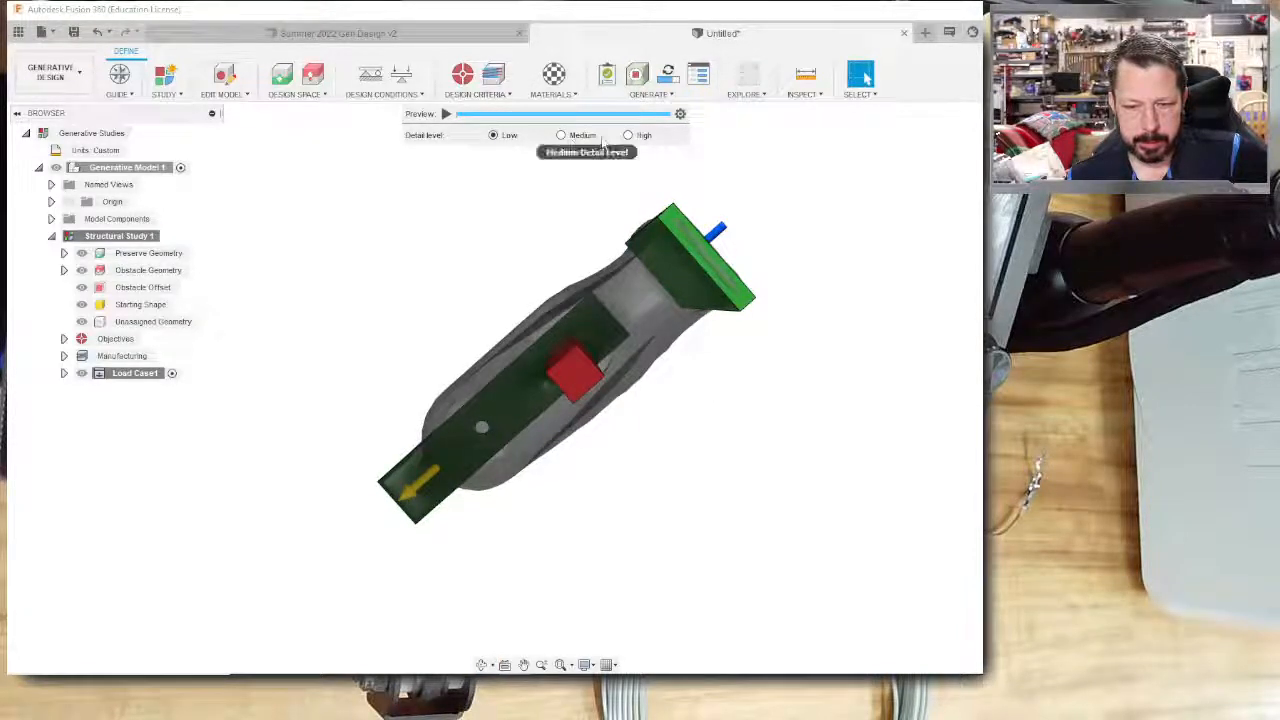
left_click(562, 136)
middle_click_drag(506, 260, 600, 303, "shift")
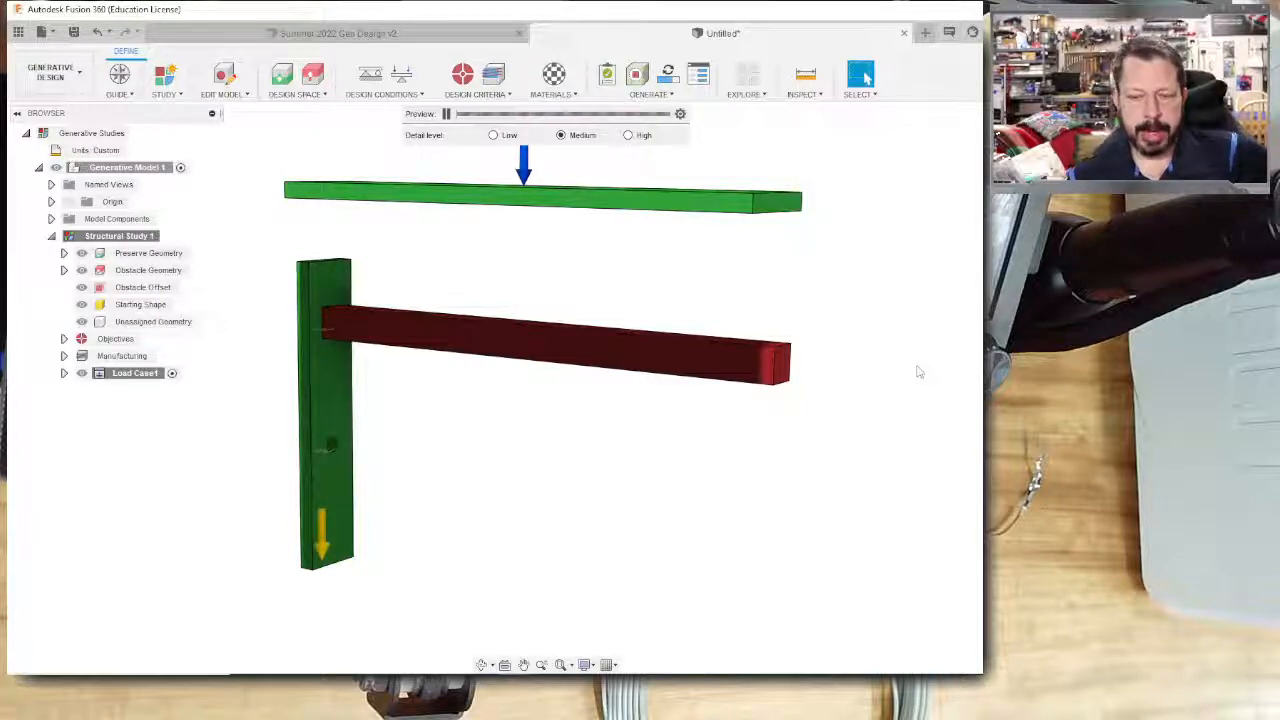
mouse_move(914, 371)
middle_mouse_down("shift")
mouse_move(928, 354)
mouse_move(914, 371)
middle_mouse_up("shift")
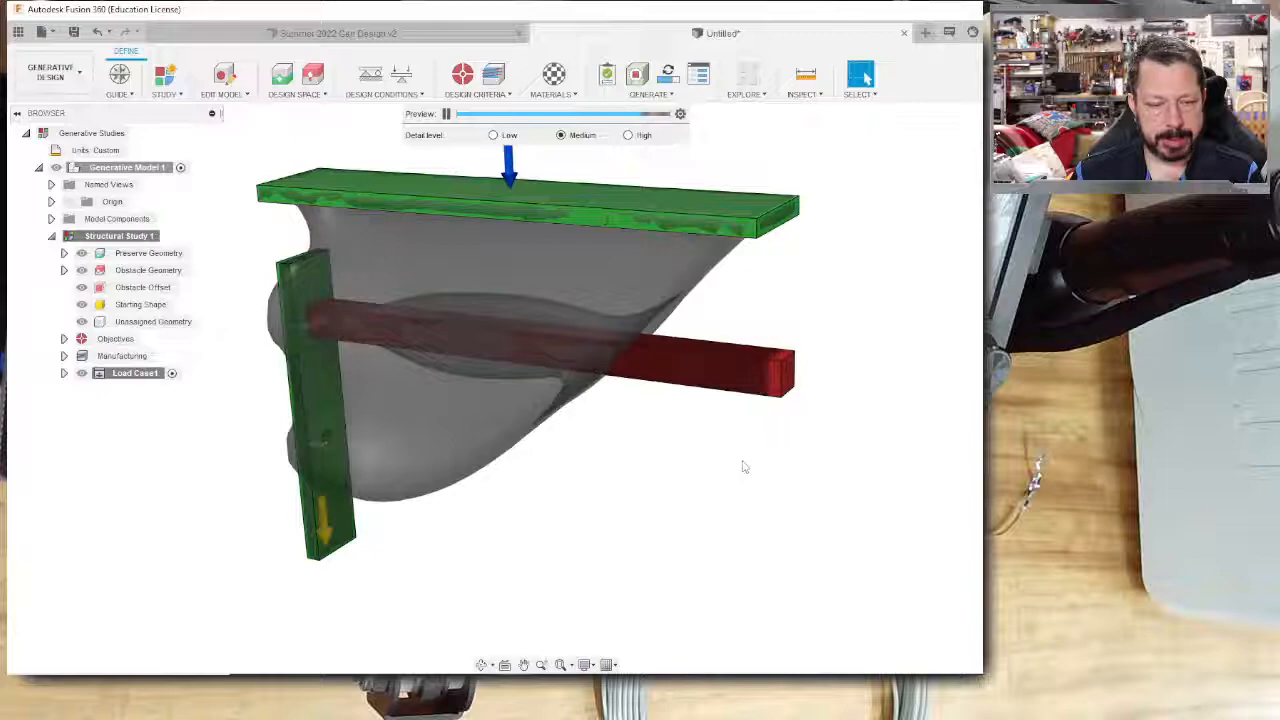
middle_click_drag(743, 463, 674, 445, "shift")
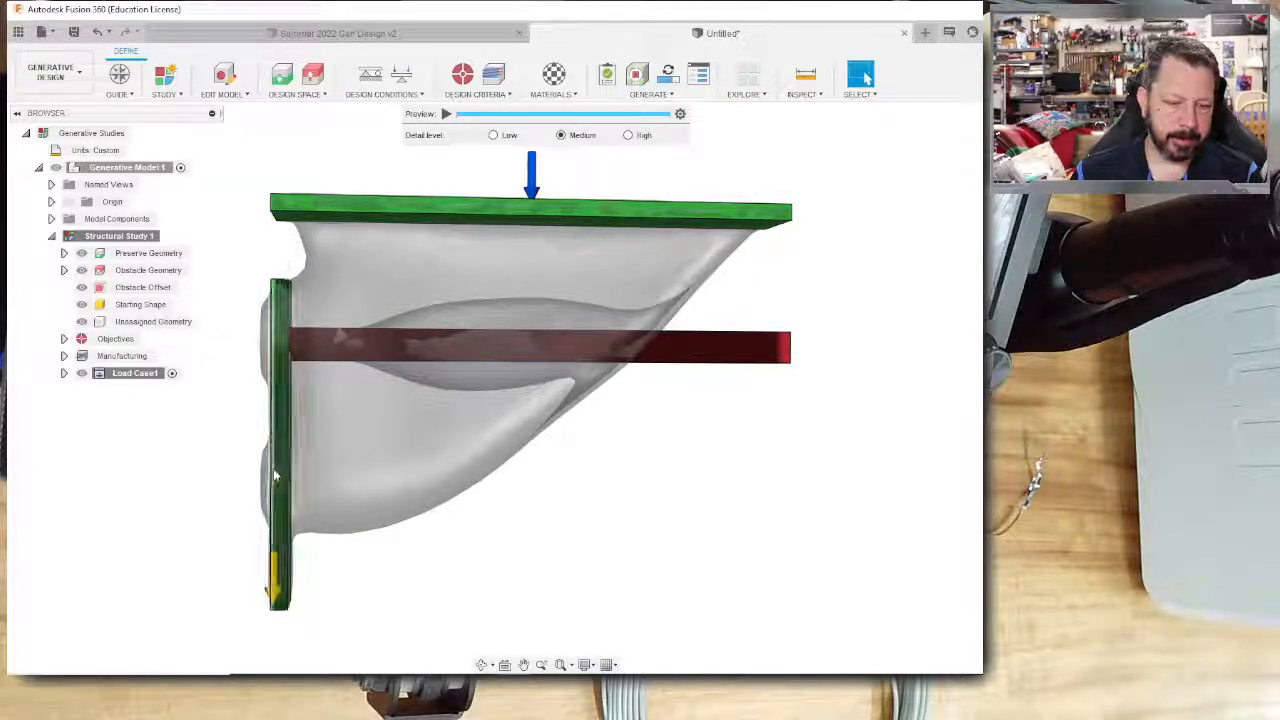
middle_click_drag(476, 498, 594, 492, "shift")
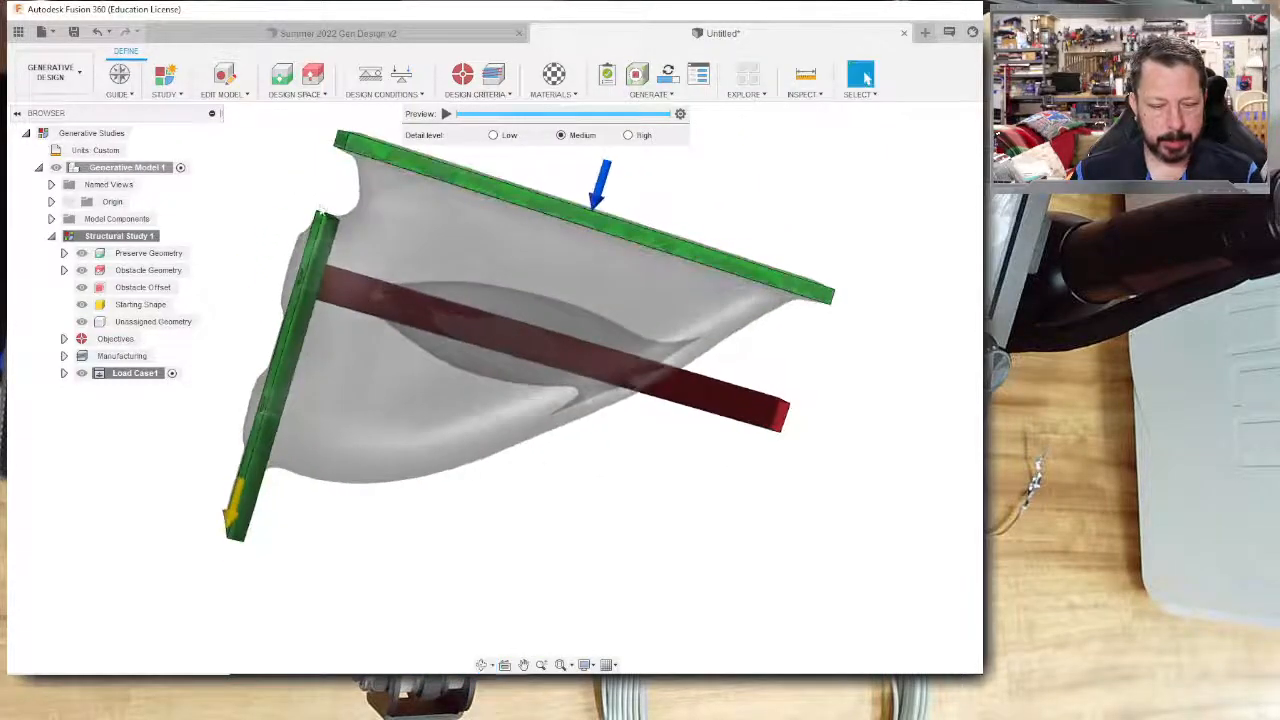
Stop the outcome Previewer of the bracket study.
middle_click_drag(730, 434, 609, 366, "shift")
middle_click_drag(572, 323, 740, 370, "shift")
left_click(650, 94)
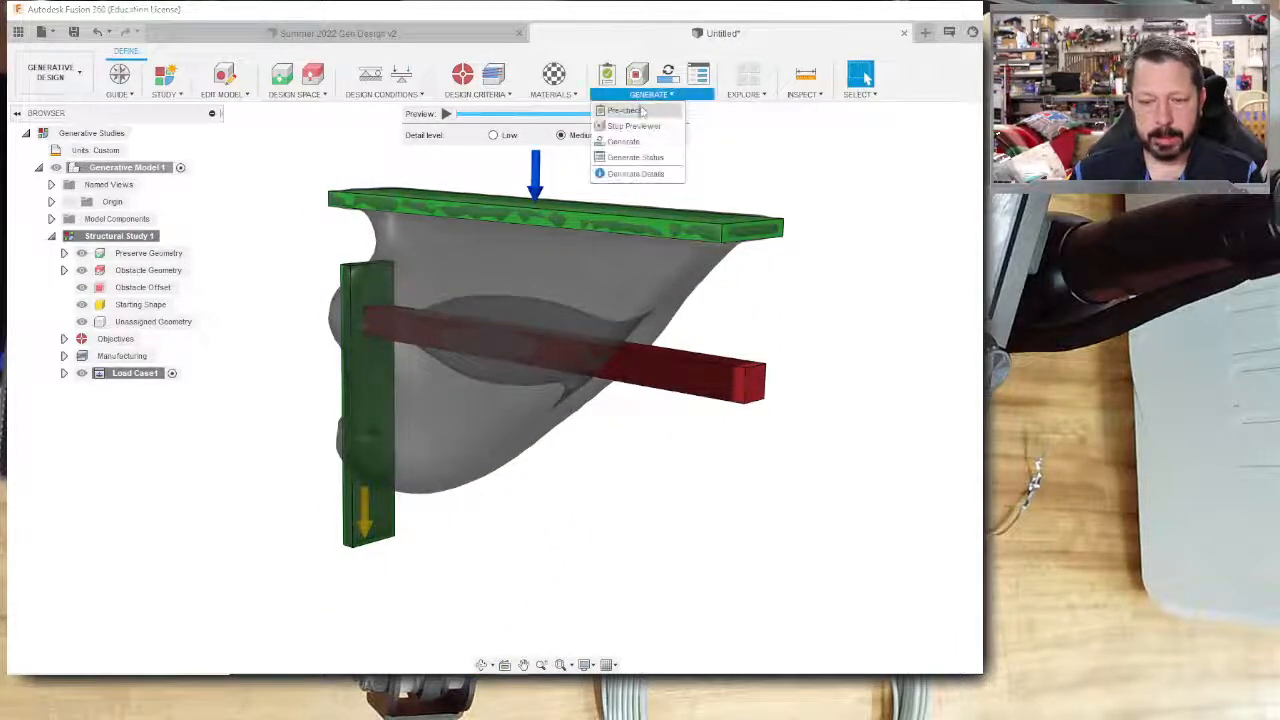
left_click(628, 126)
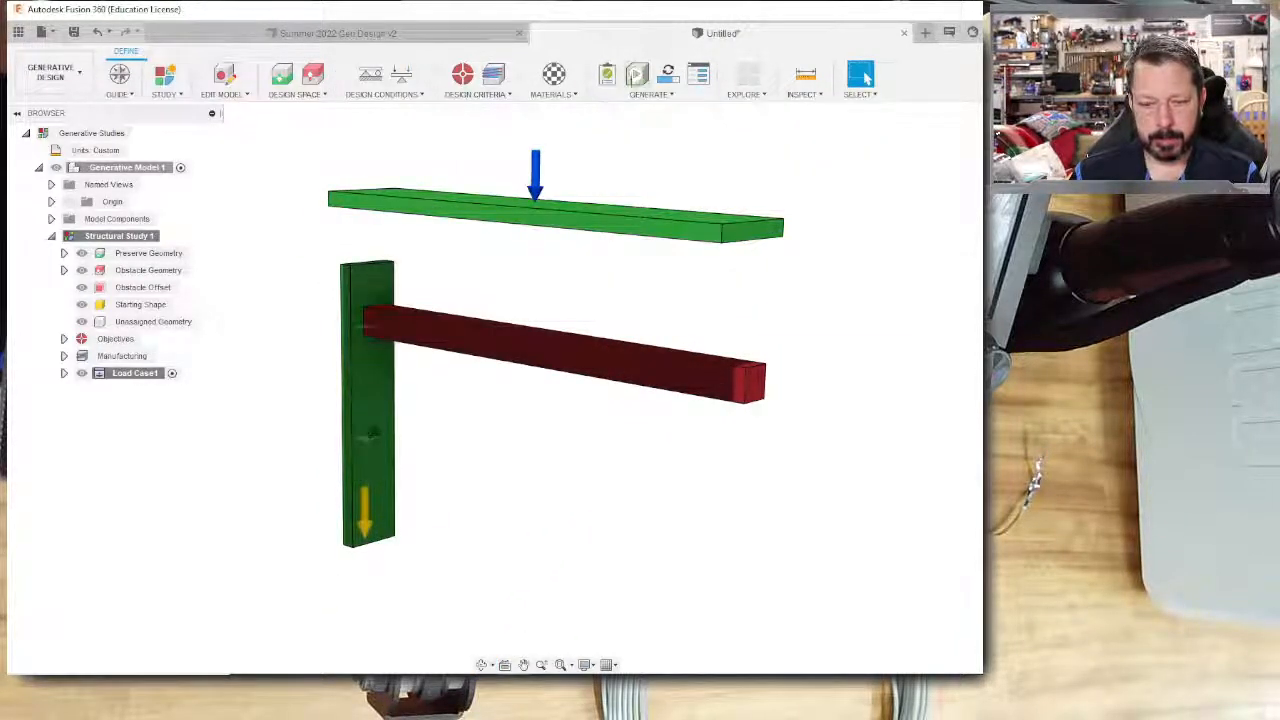
Generate Structural Study 1 on the cloud, saving the document as "Summer 2022 Gen Design Bracket".
left_click(650, 94)
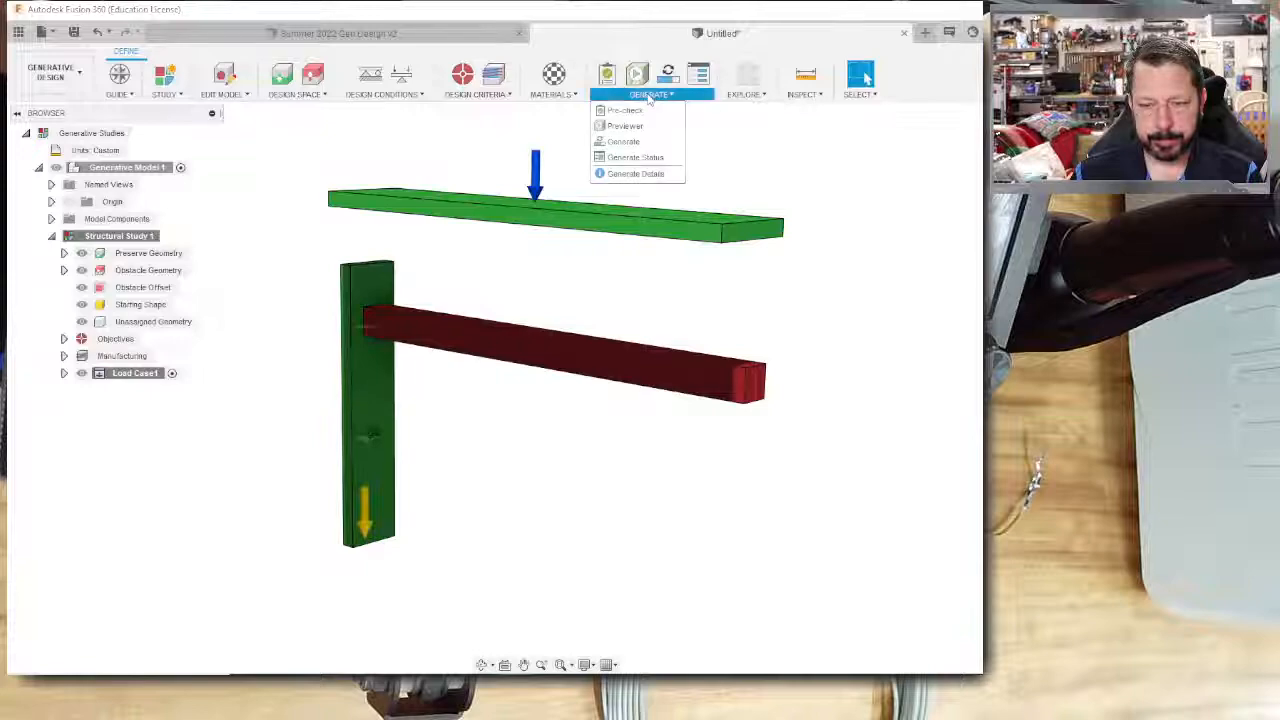
left_click(626, 142)
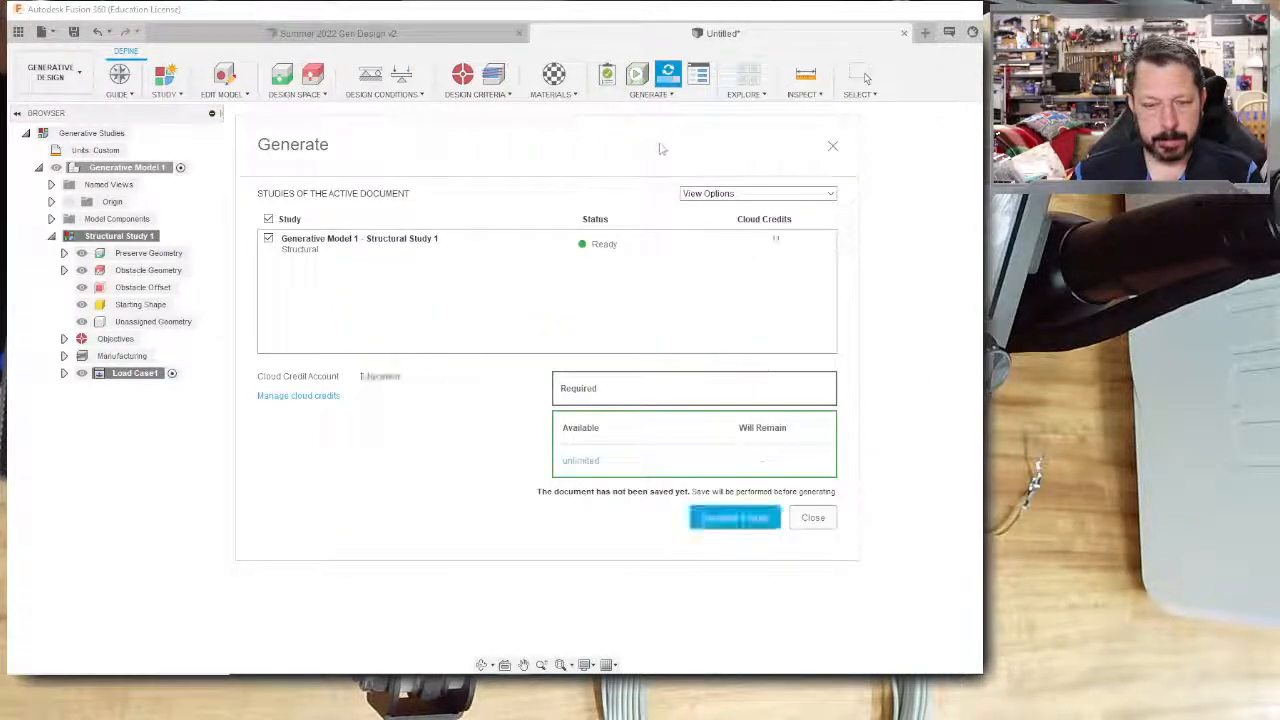
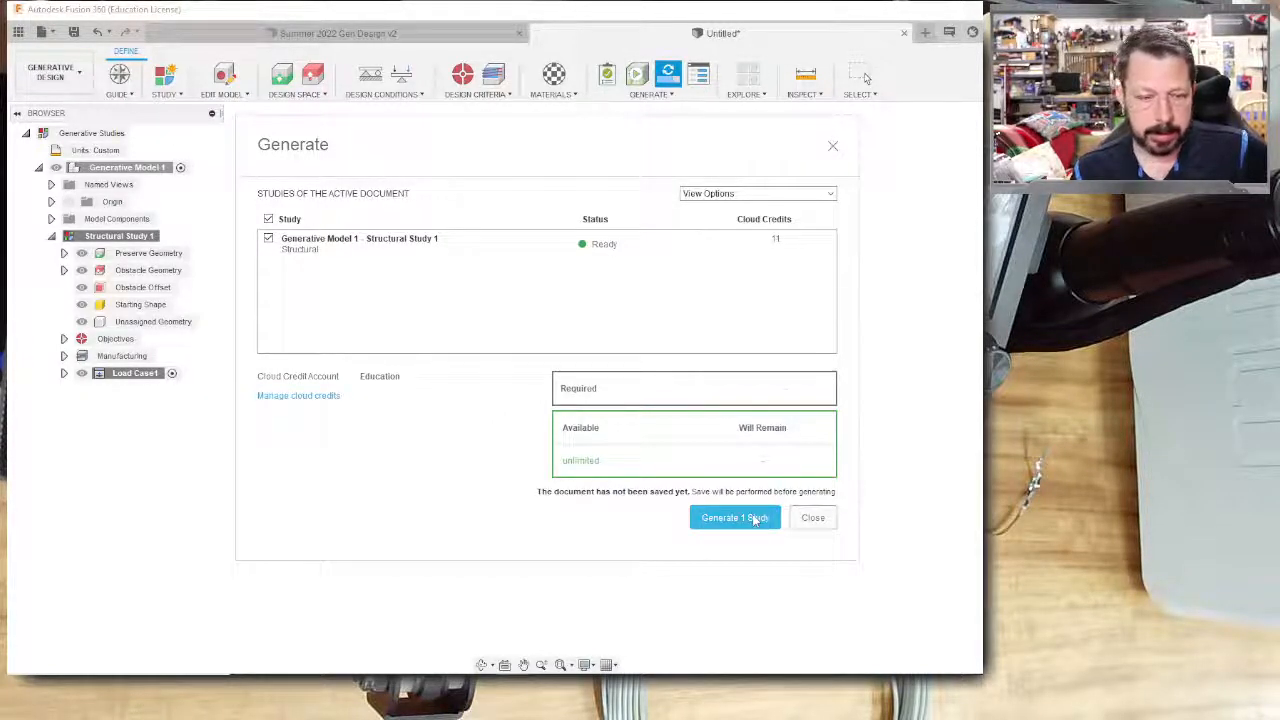
left_click(755, 519)
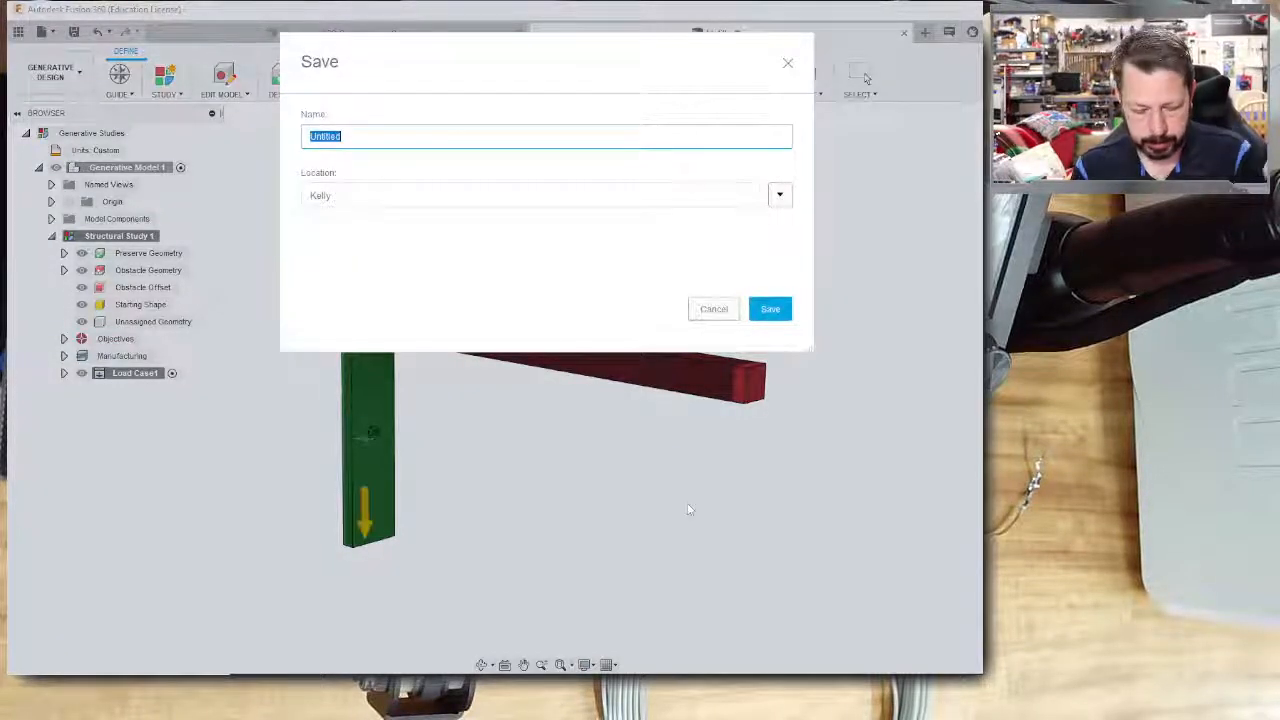
type("Summer 2022")
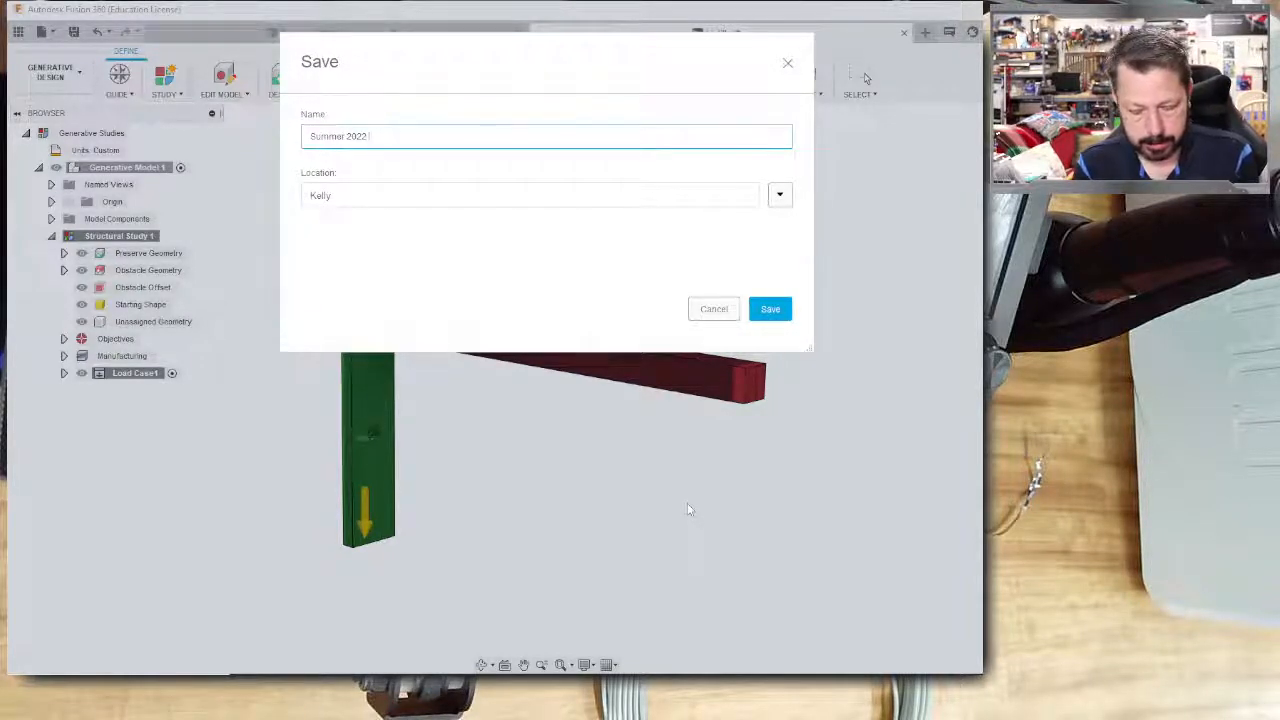
type("-2en Design ")
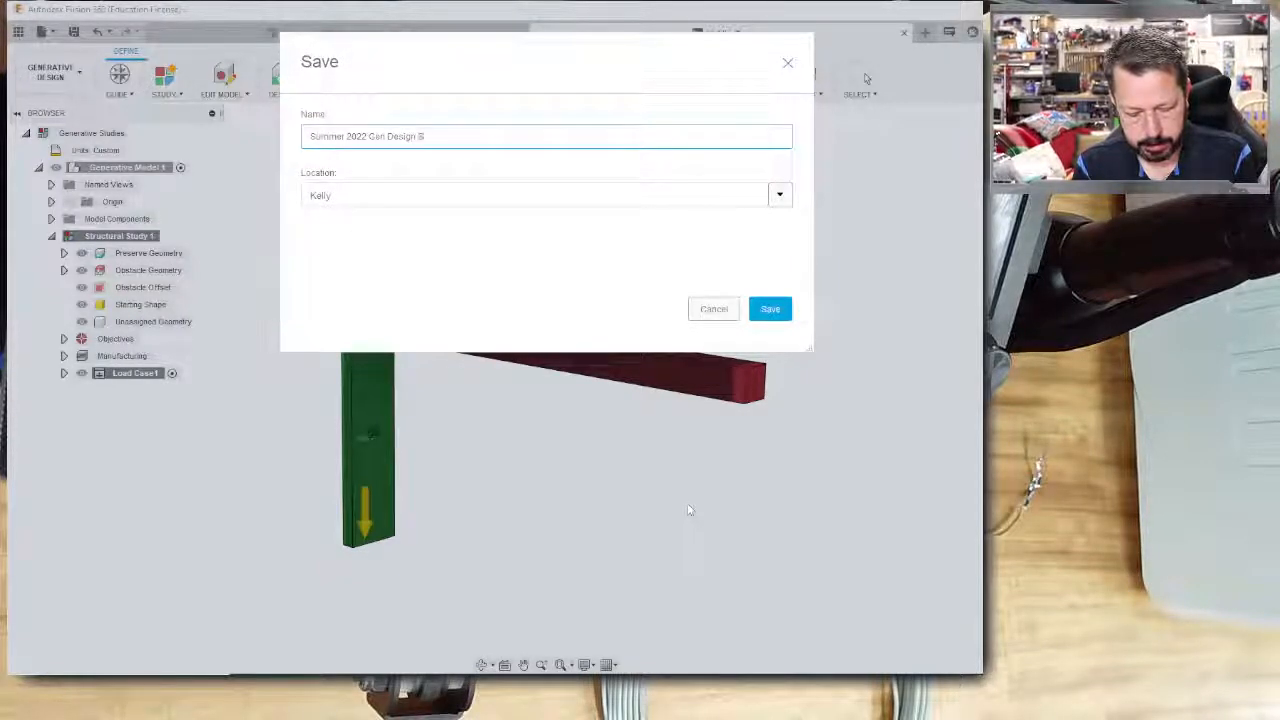
type("Bracket")
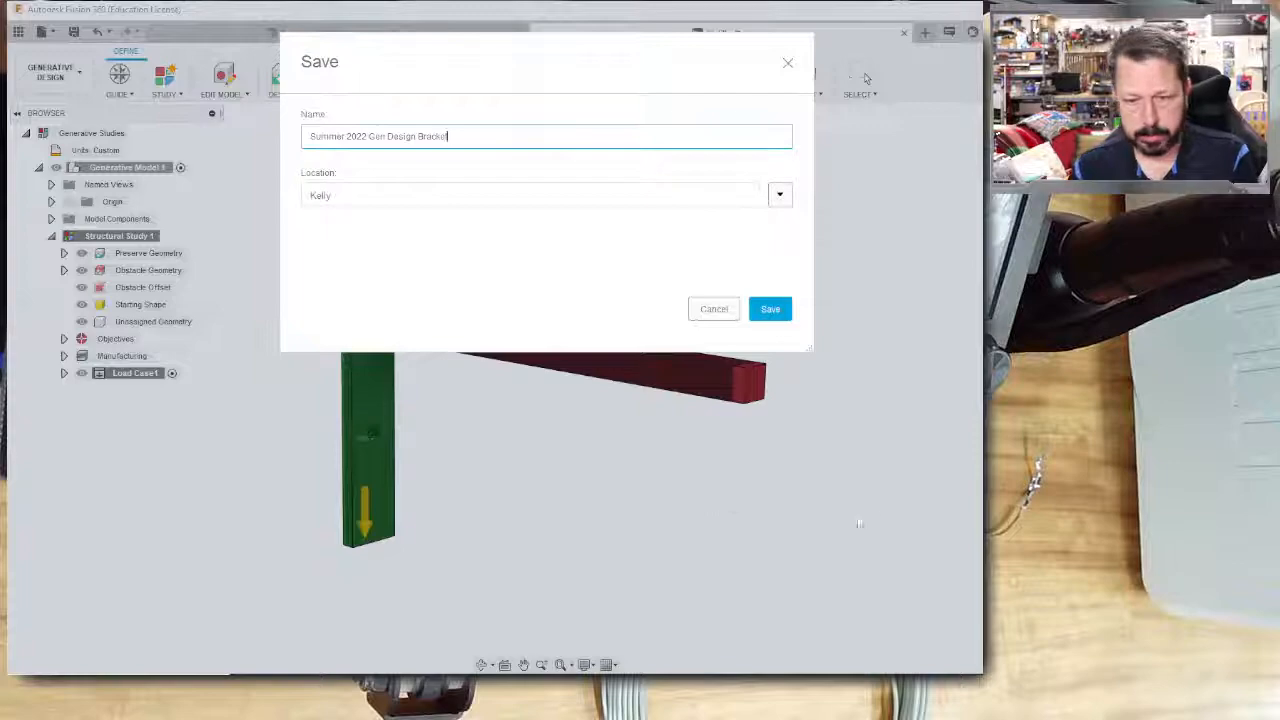
left_click(771, 310)
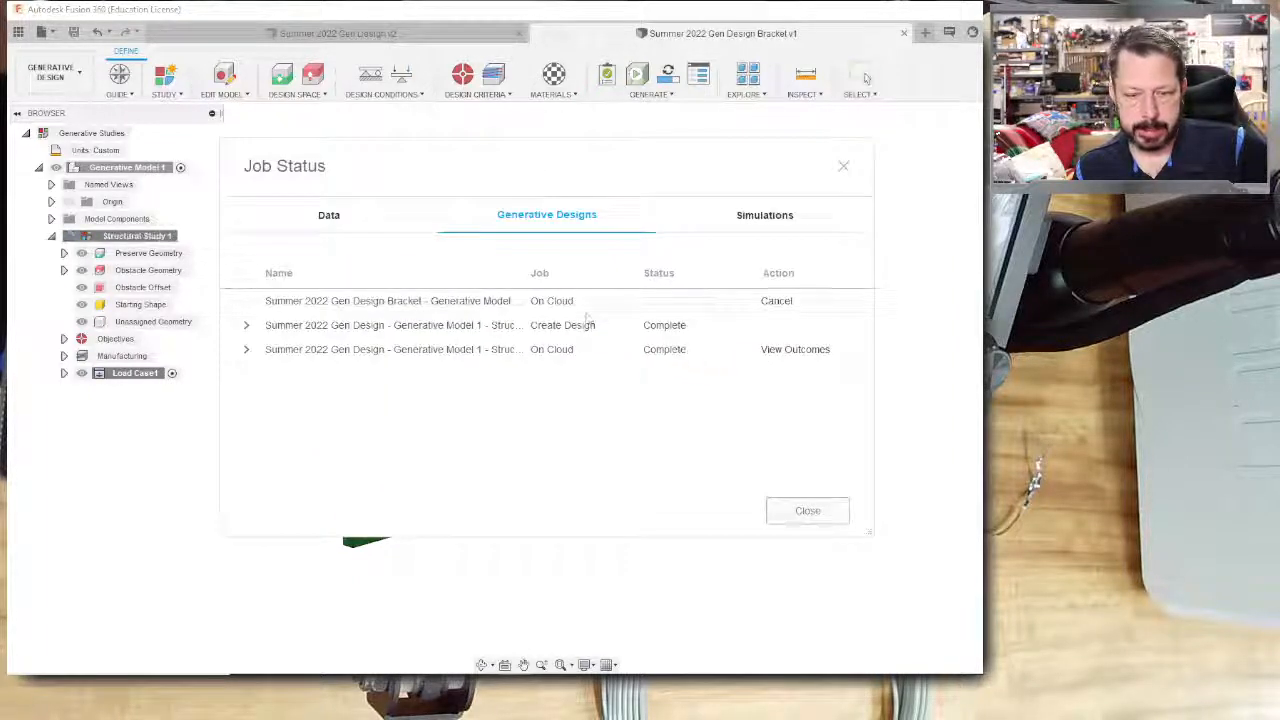
Review the job status lists and open the completed Outcome 1 - 30 design from the earlier Summer 2022 Gen Design study.
left_click(246, 327)
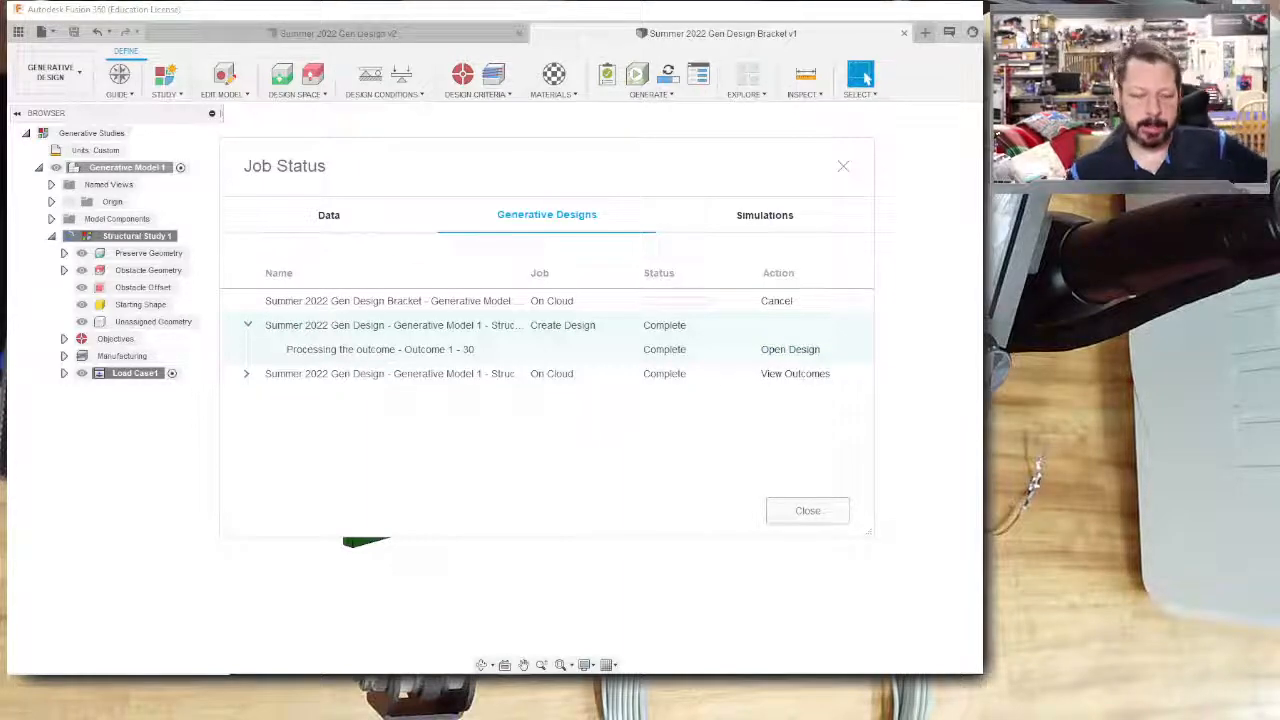
left_click(327, 220)
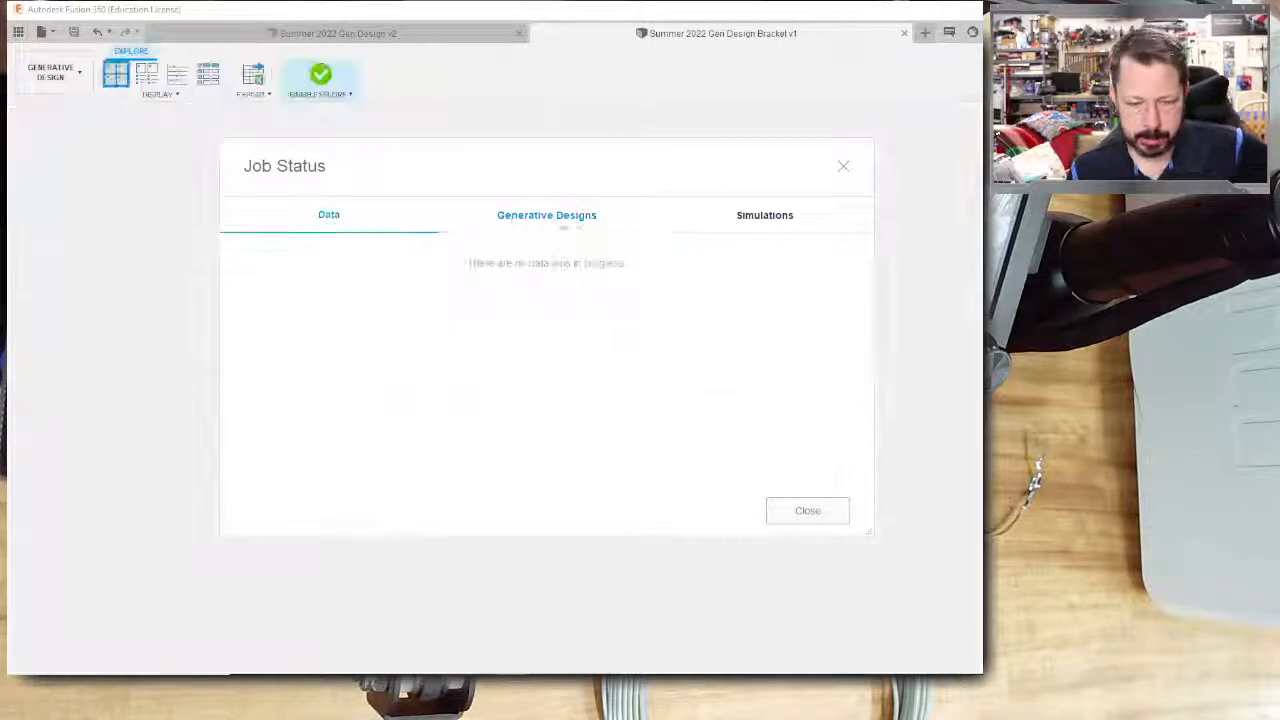
left_click(742, 218)
left_click(546, 216)
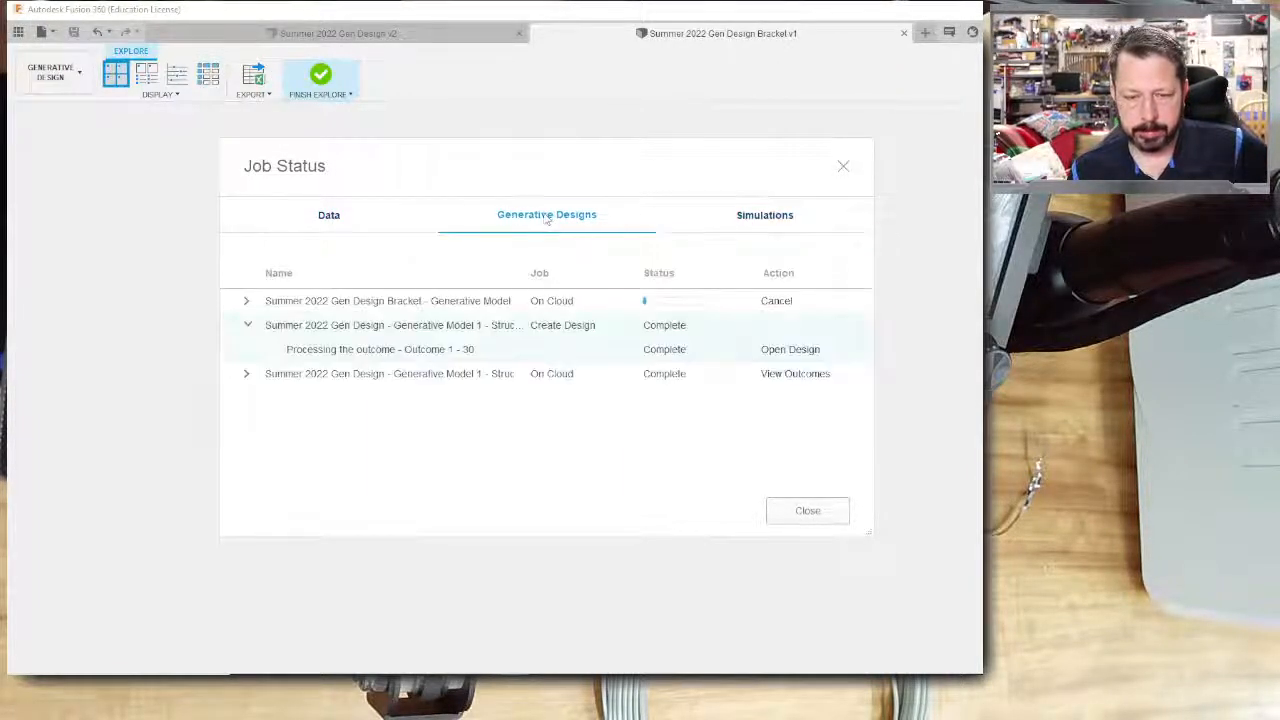
left_click(247, 375)
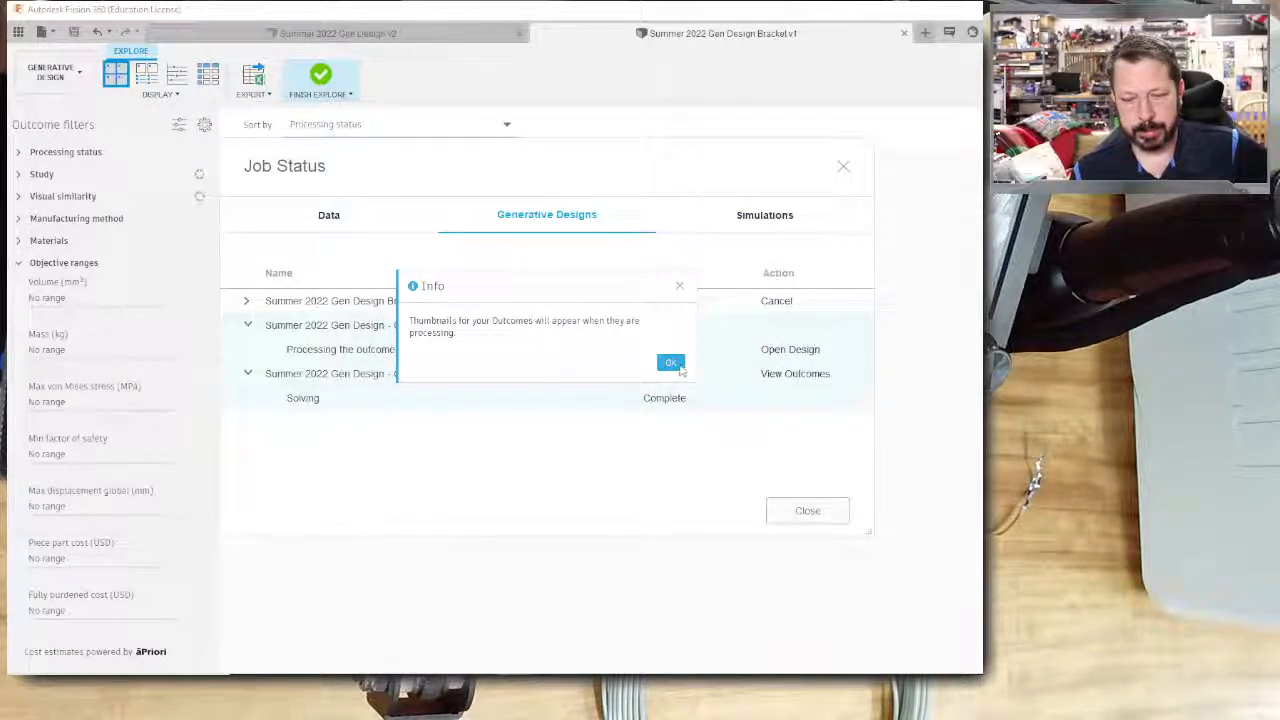
left_click(677, 366)
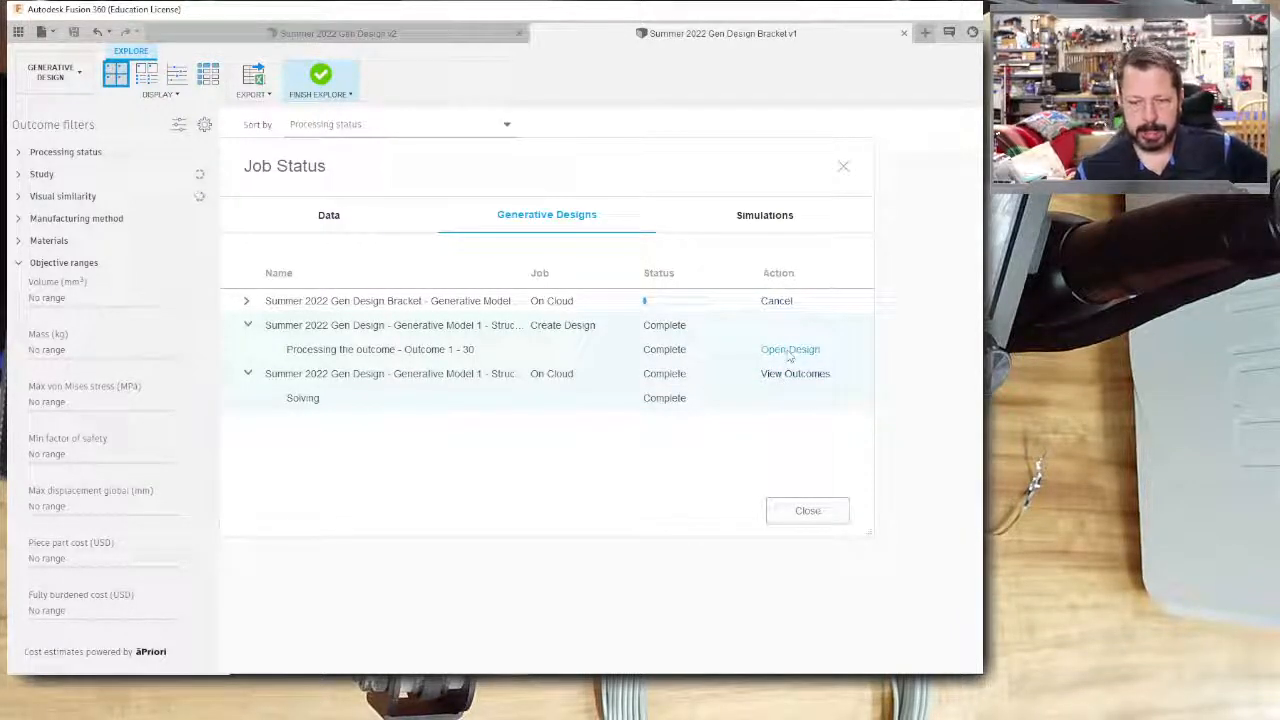
left_click(790, 350)
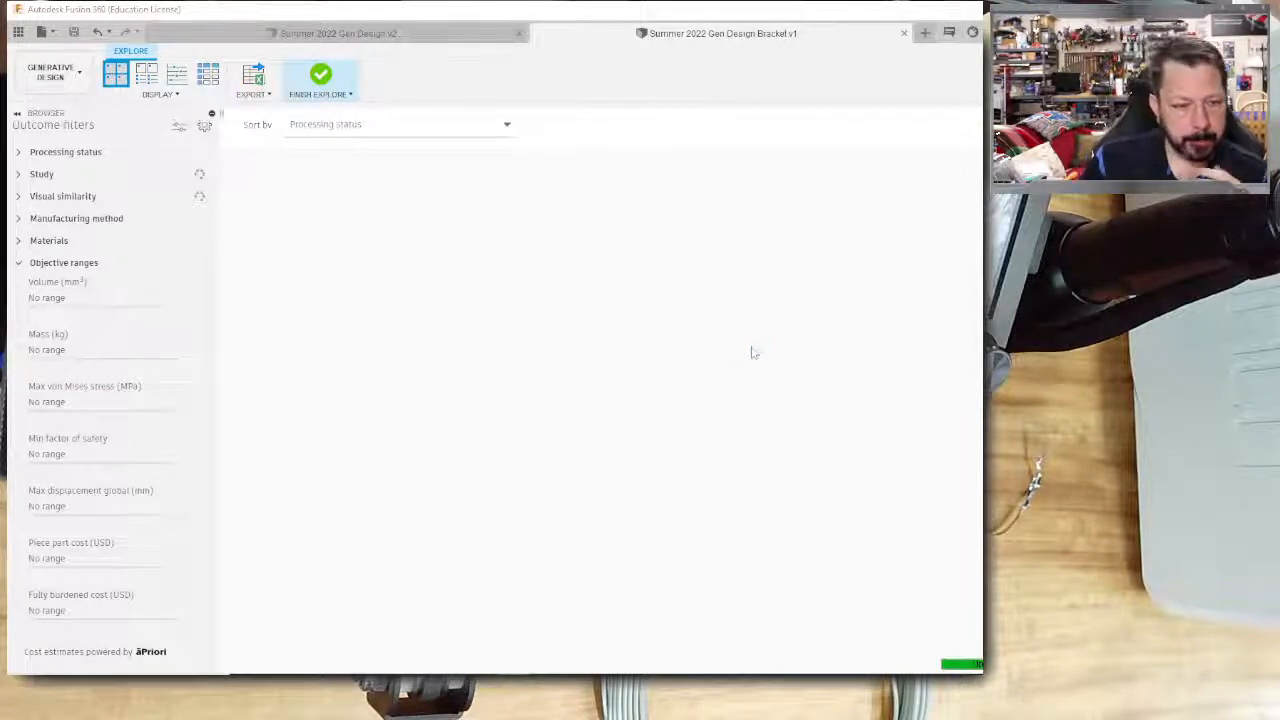
middle_click_drag(629, 401, 570, 318, "shift")
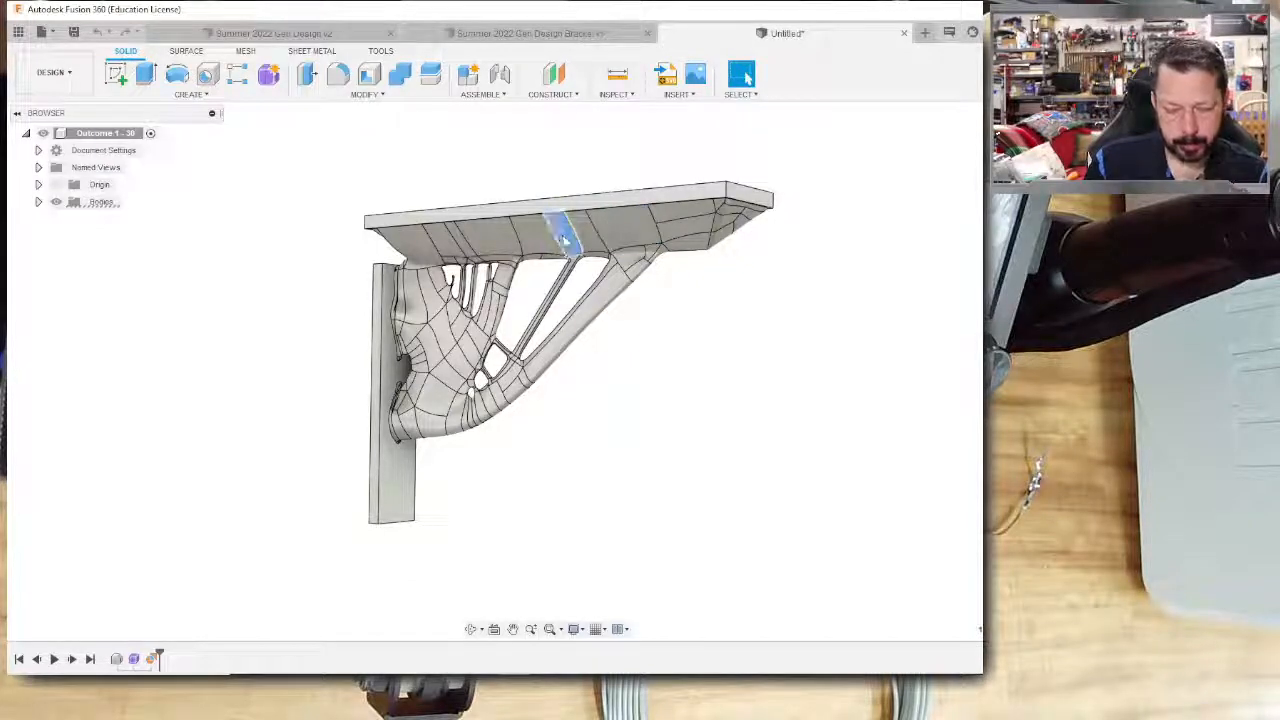
key("e")
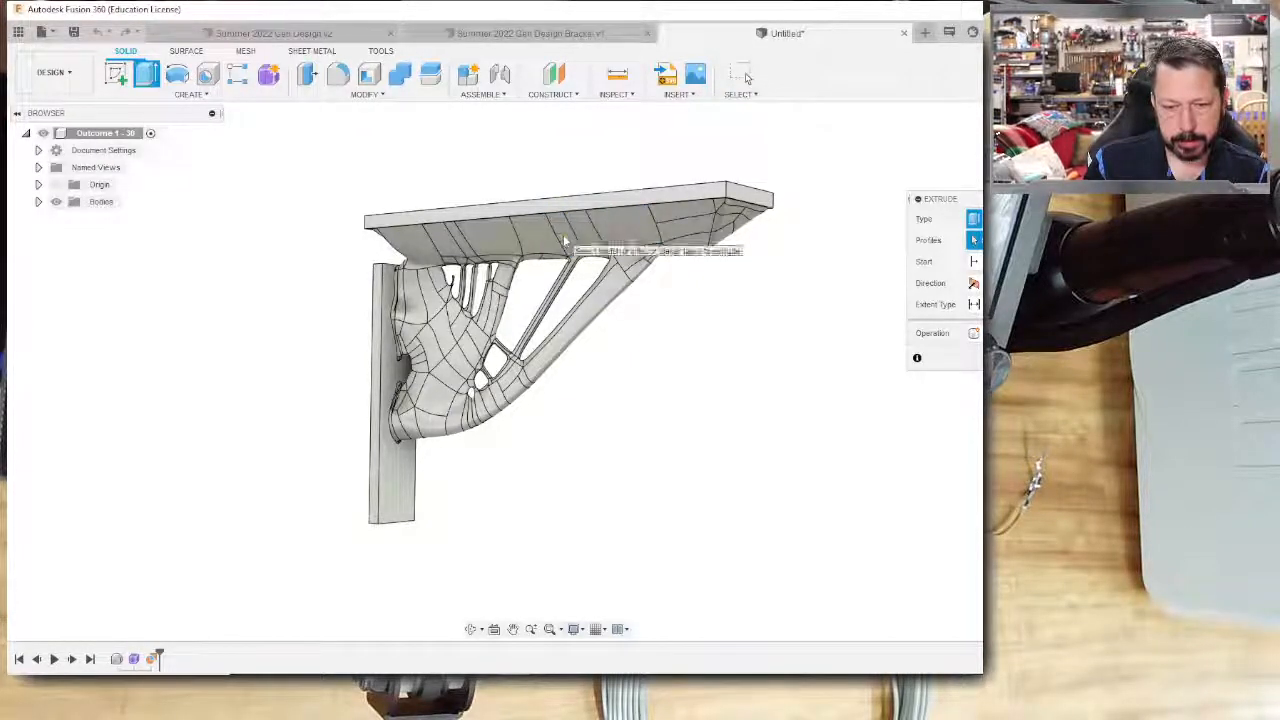
key("Escape")
mouse_move(696, 299)
middle_mouse_down("shift")
mouse_move(643, 277)
mouse_move(690, 295)
middle_mouse_up("shift")
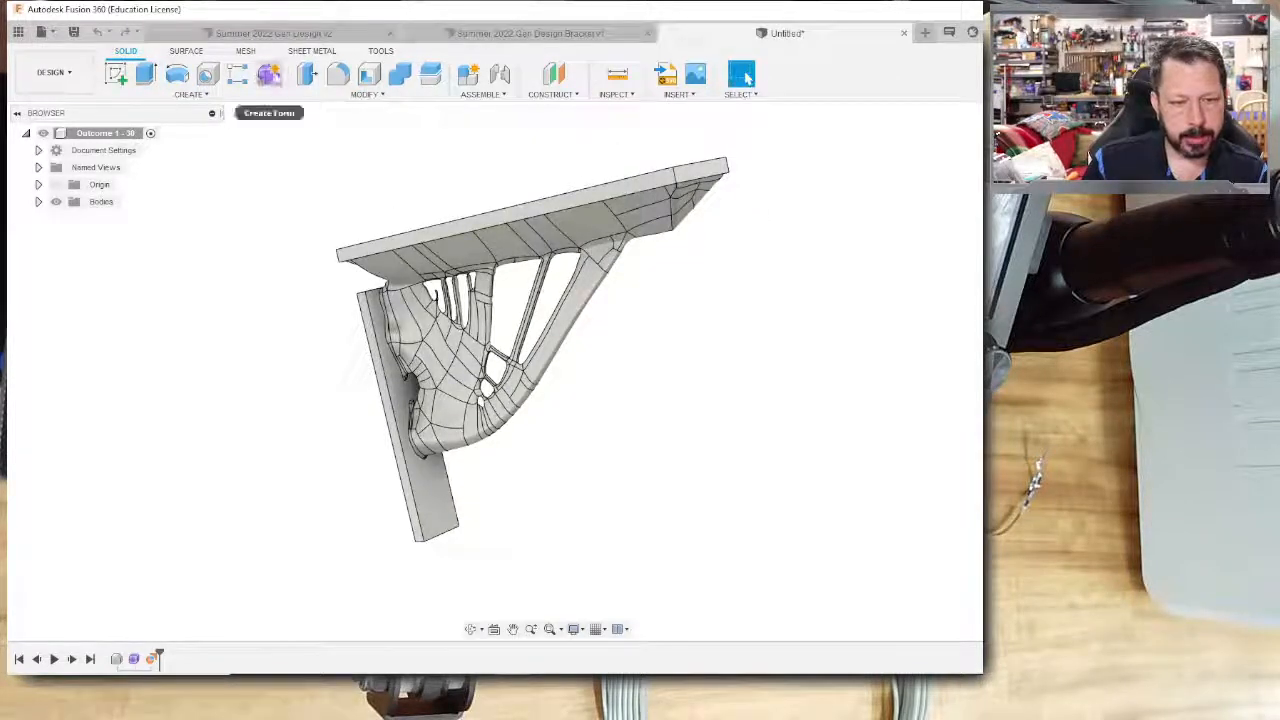
left_click(247, 53)
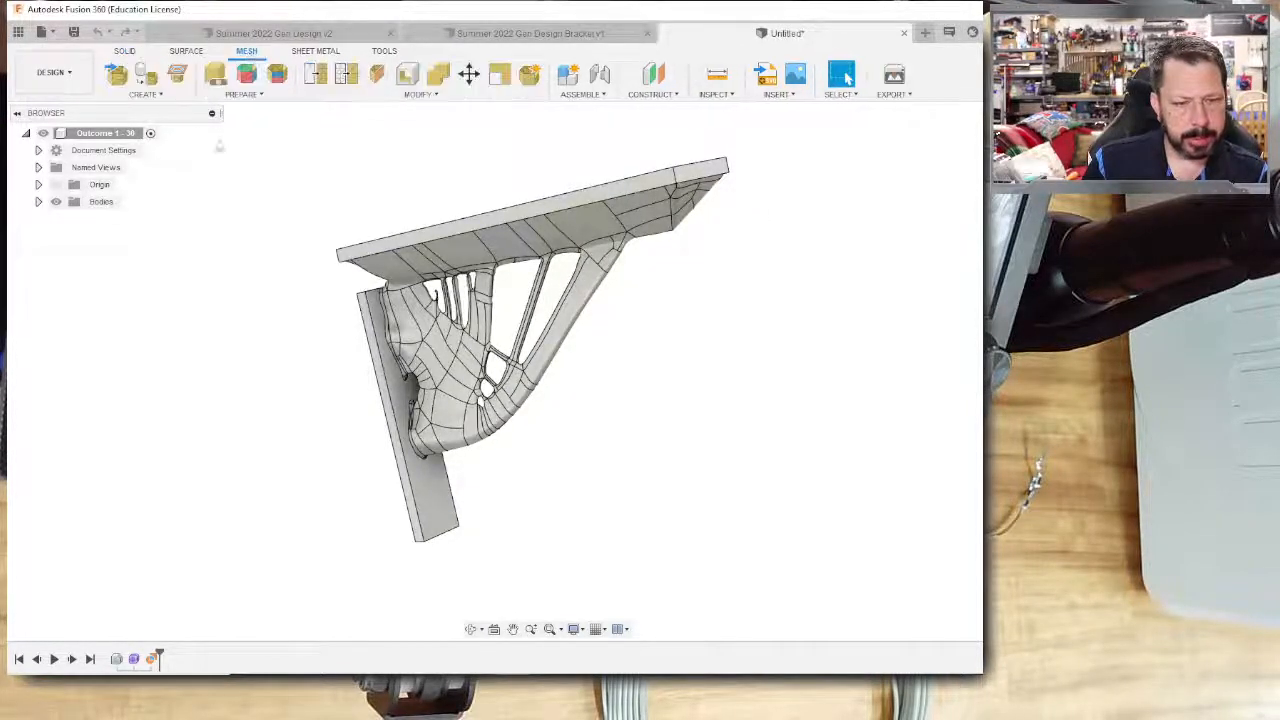
middle_click_drag(657, 329, 548, 252, "shift")
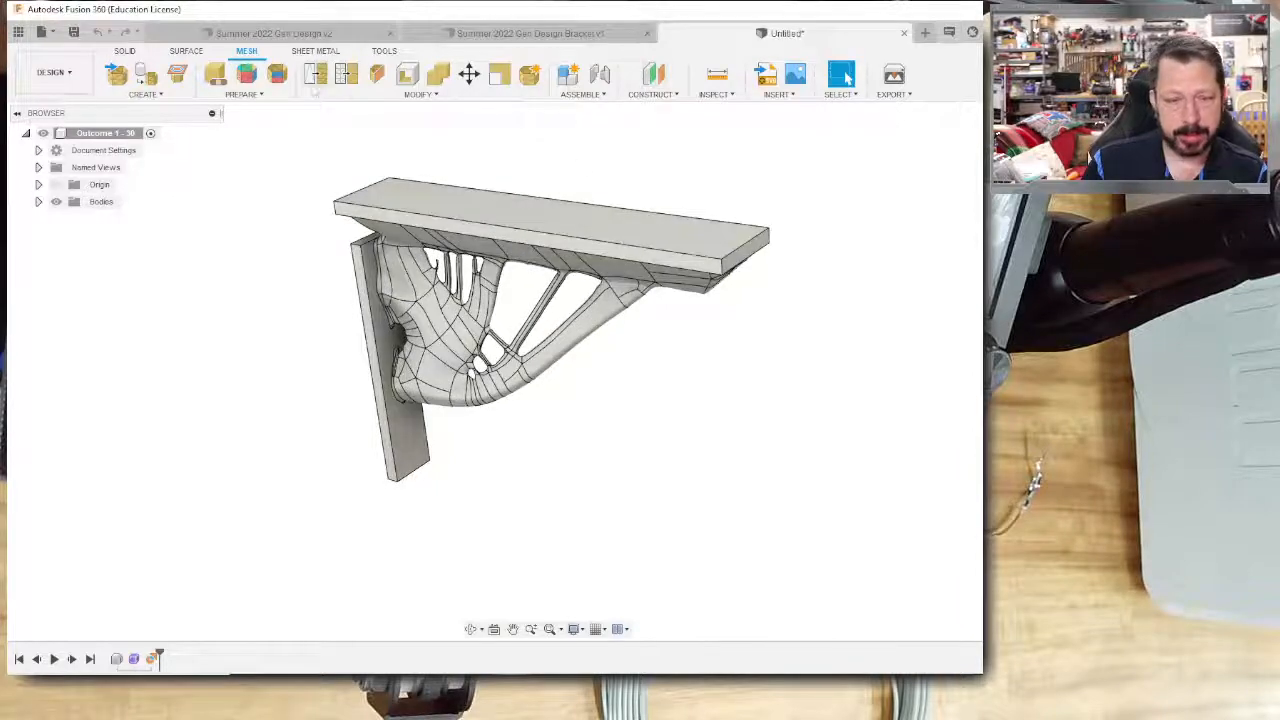
left_click(246, 76)
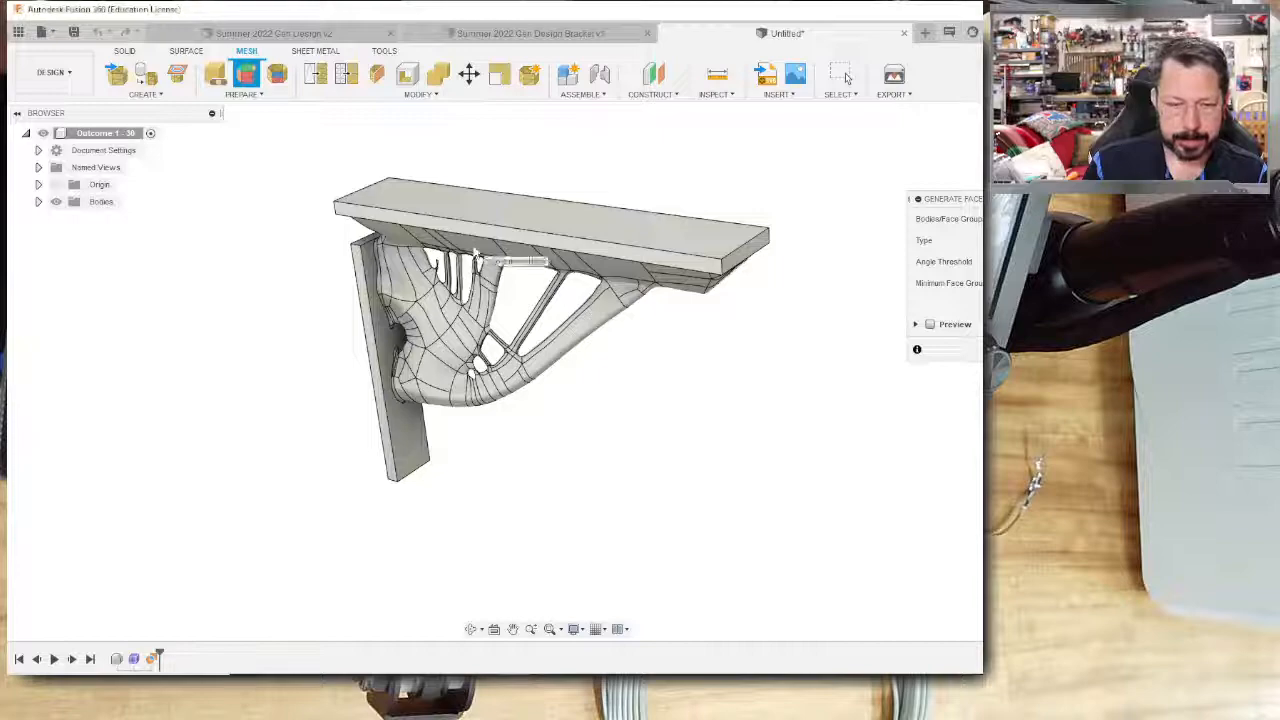
left_click(846, 78)
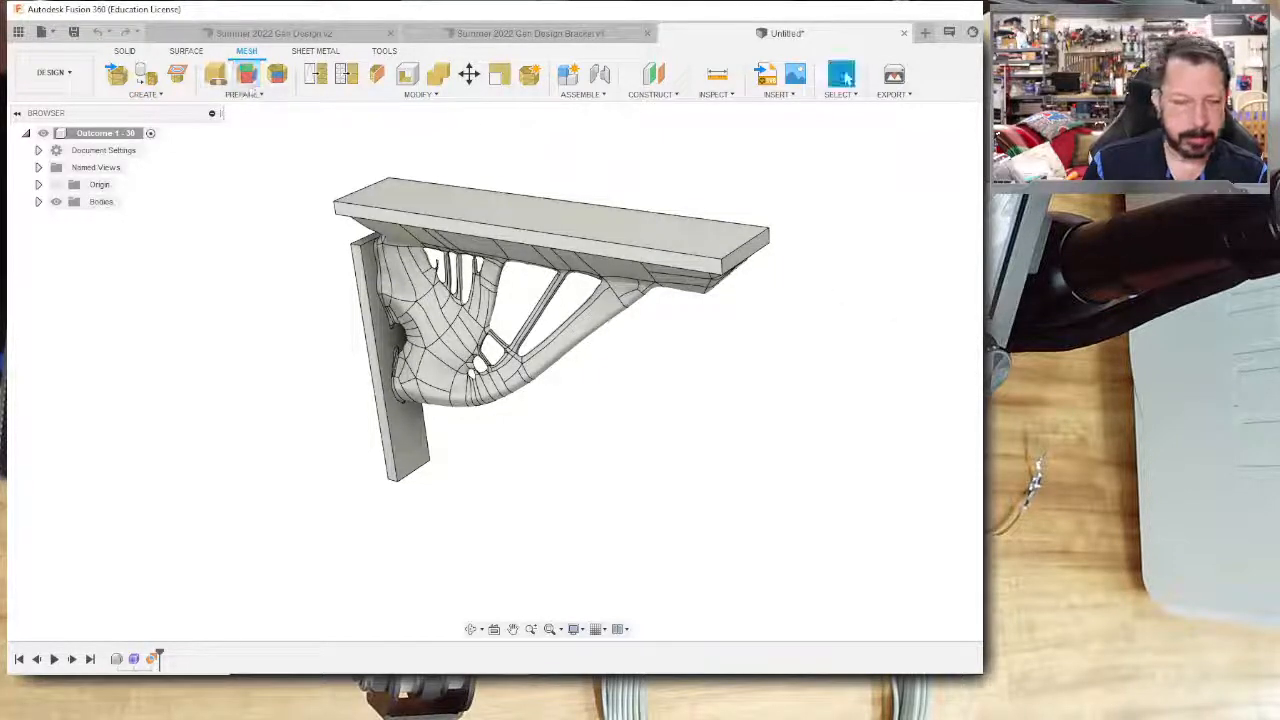
Try to delete the face at the tip of the stray spur in the slot nearest the wall plate.
middle_click_drag(185, 169, 177, 140, "shift")
scroll(435, 295, "up", 10)
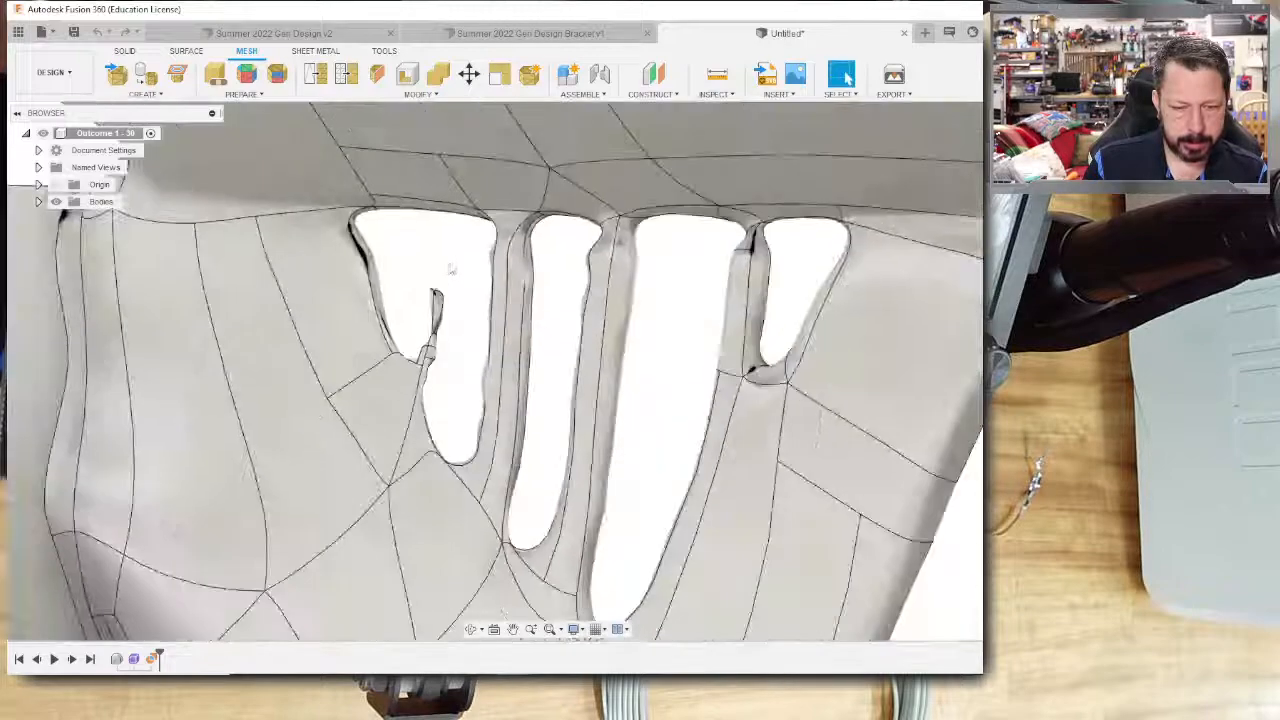
left_click(437, 310)
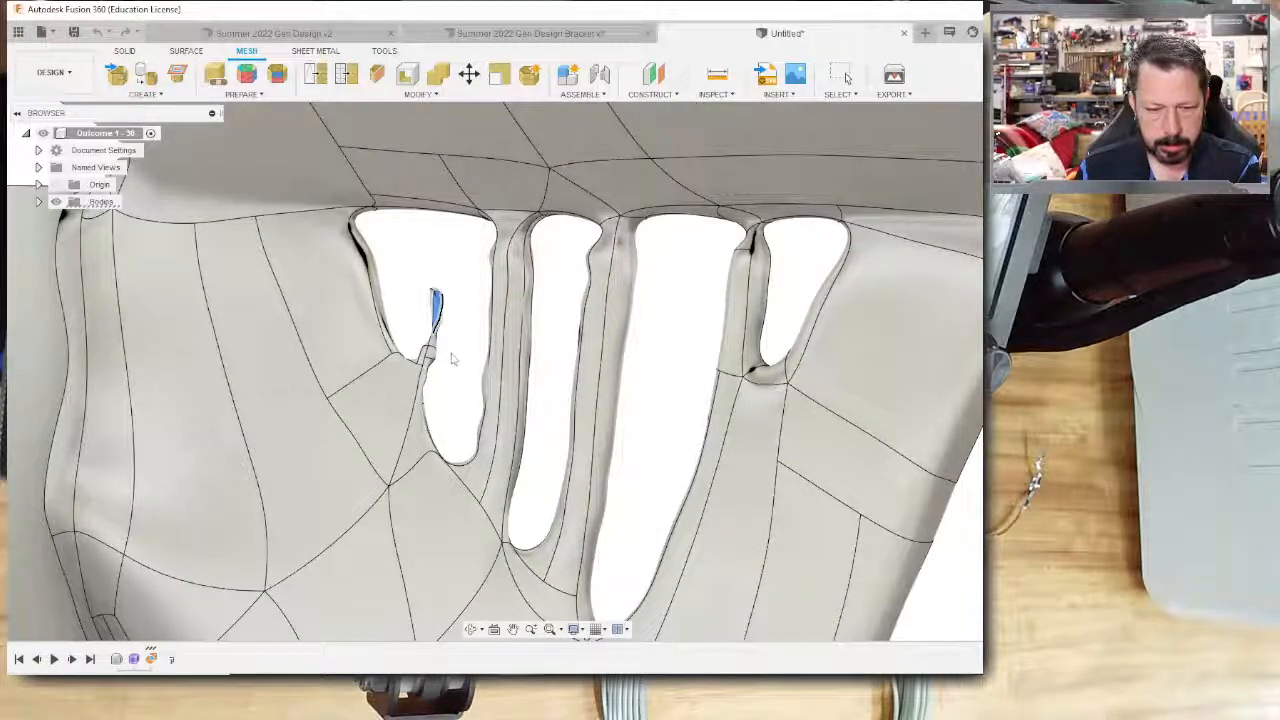
key("Delete")
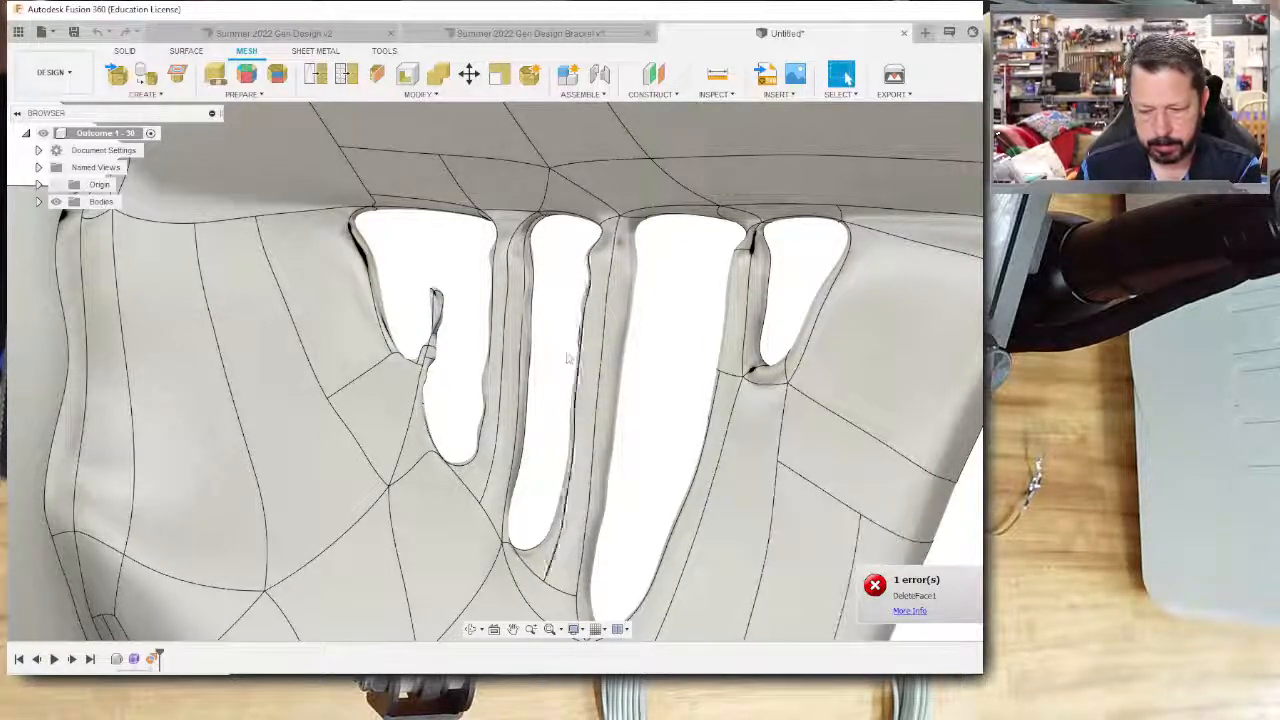
left_click(870, 586)
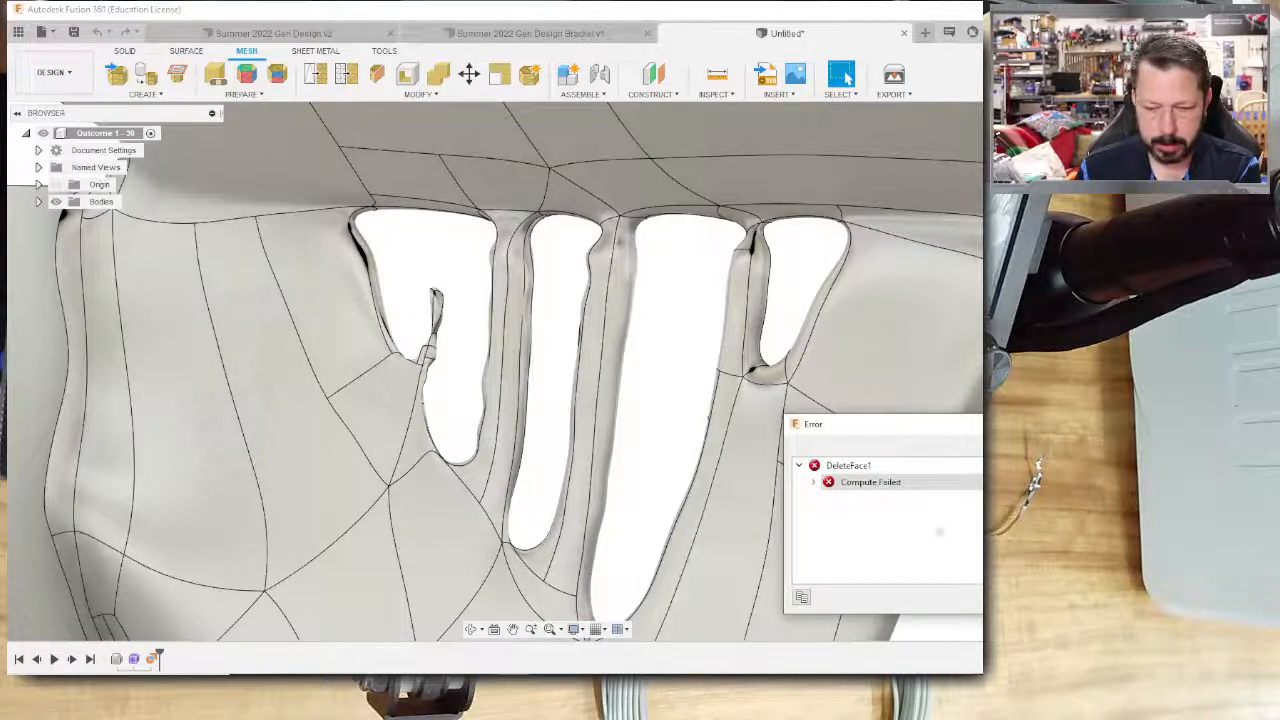
key("Escape")
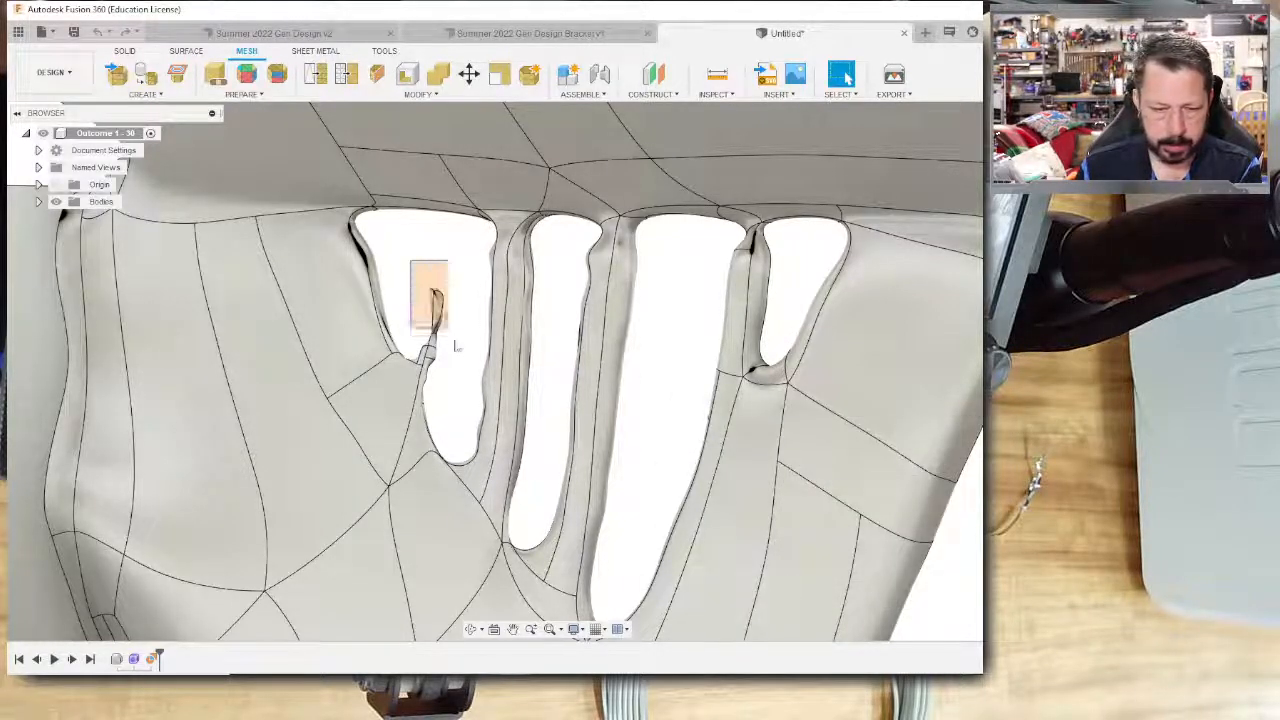
Try to delete the stray spur again by selecting its faces together, and open the error details.
left_click(432, 330)
key("Delete")
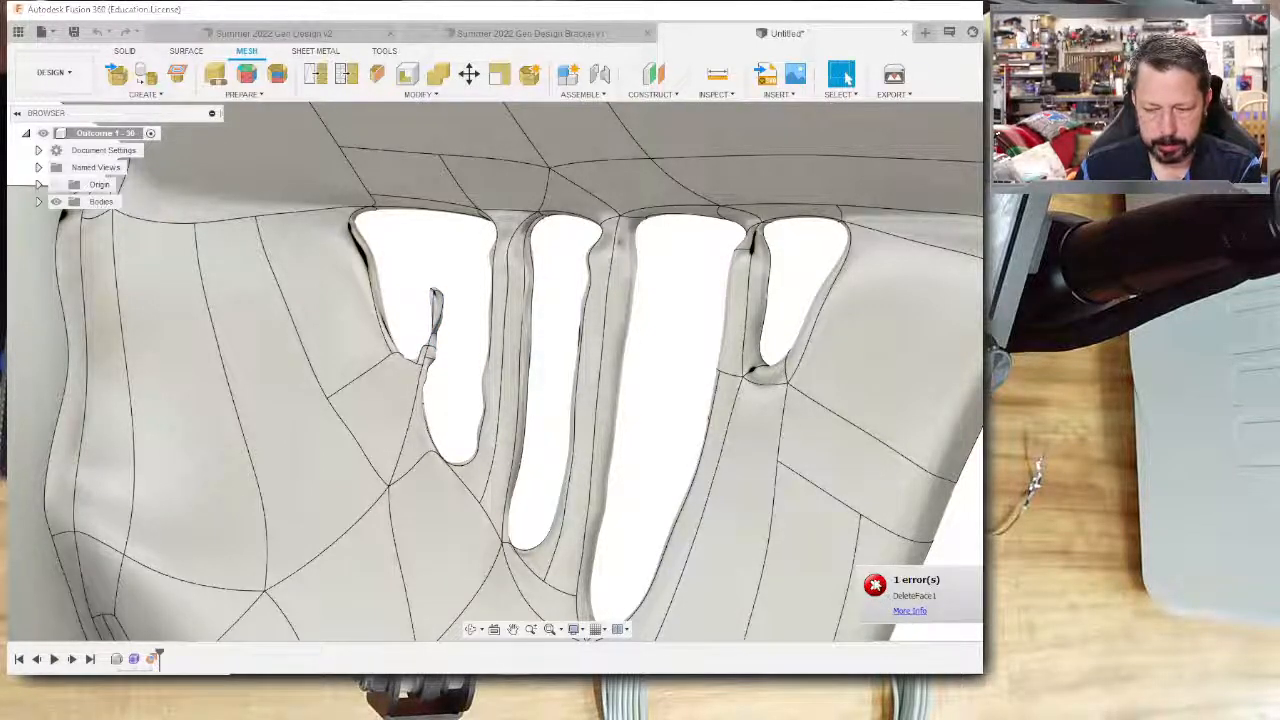
left_click(907, 611)
scroll(342, 271, "down", 3)
scroll(341, 271, "down", 2)
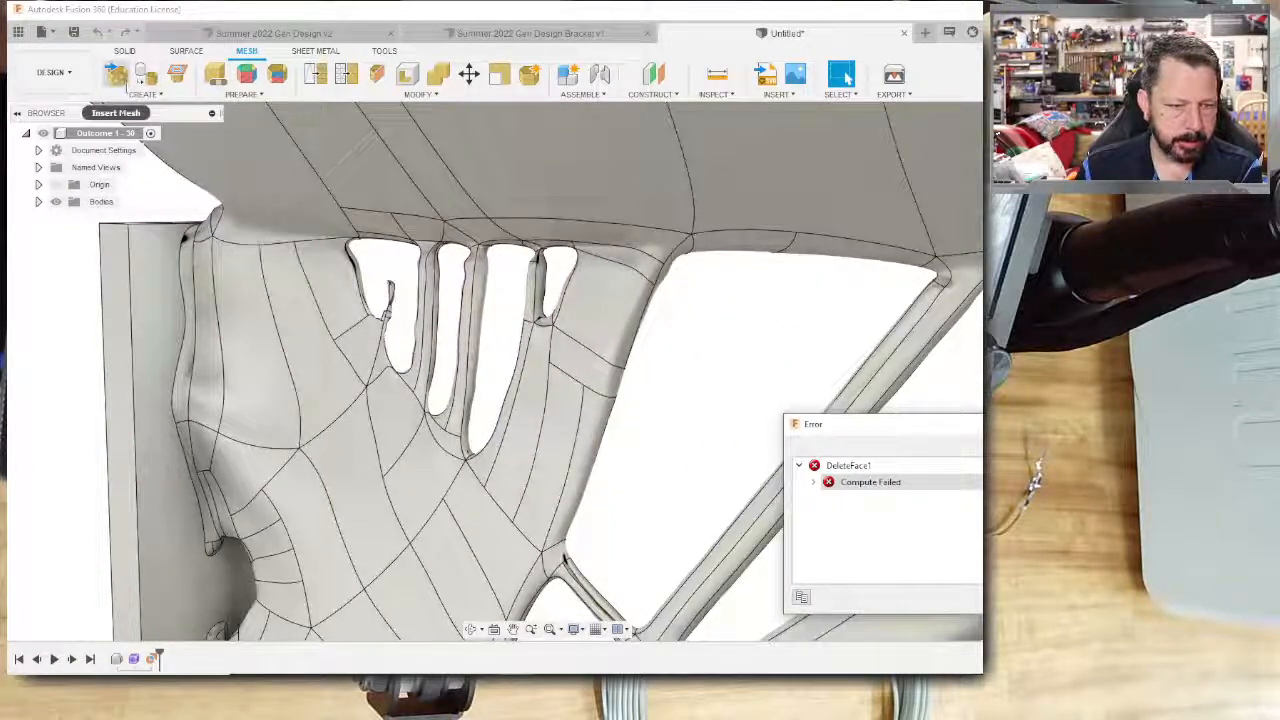
Try to start a mesh Direct Edit on the bracket body of Outcome 1 - 30.
left_click(147, 95)
left_click(248, 97)
left_click(247, 97)
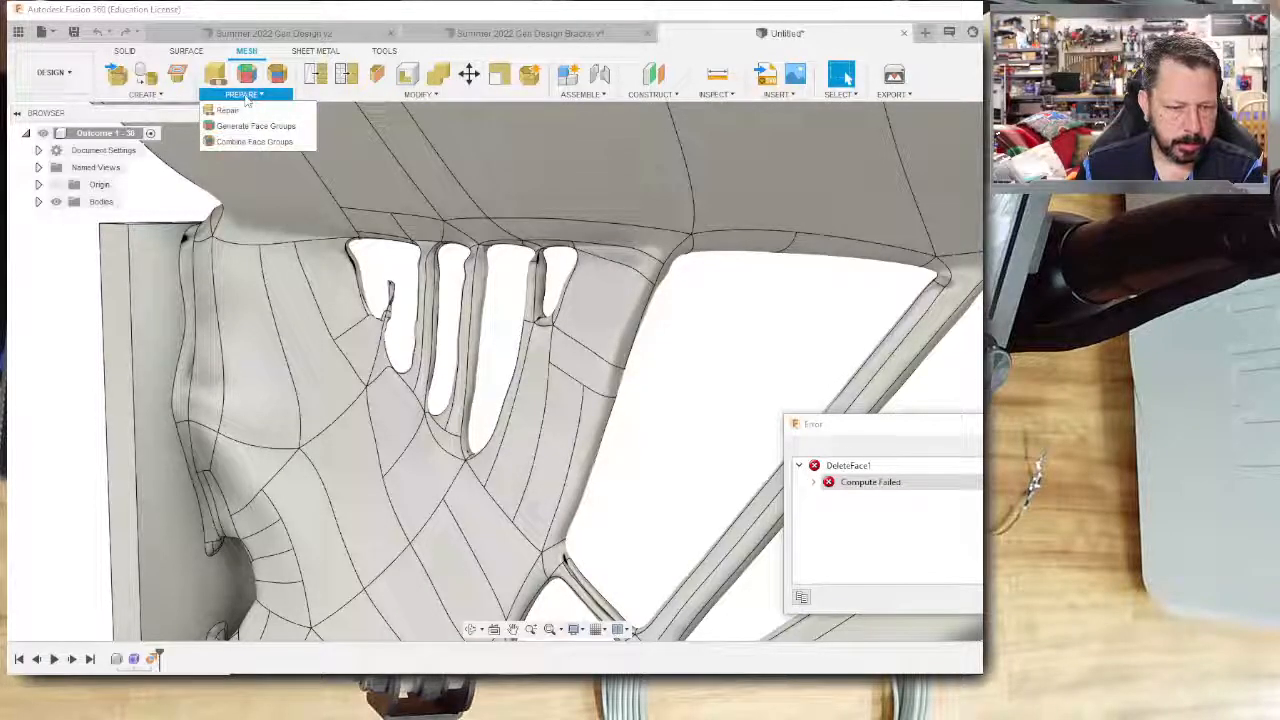
mouse_move(348, 99)
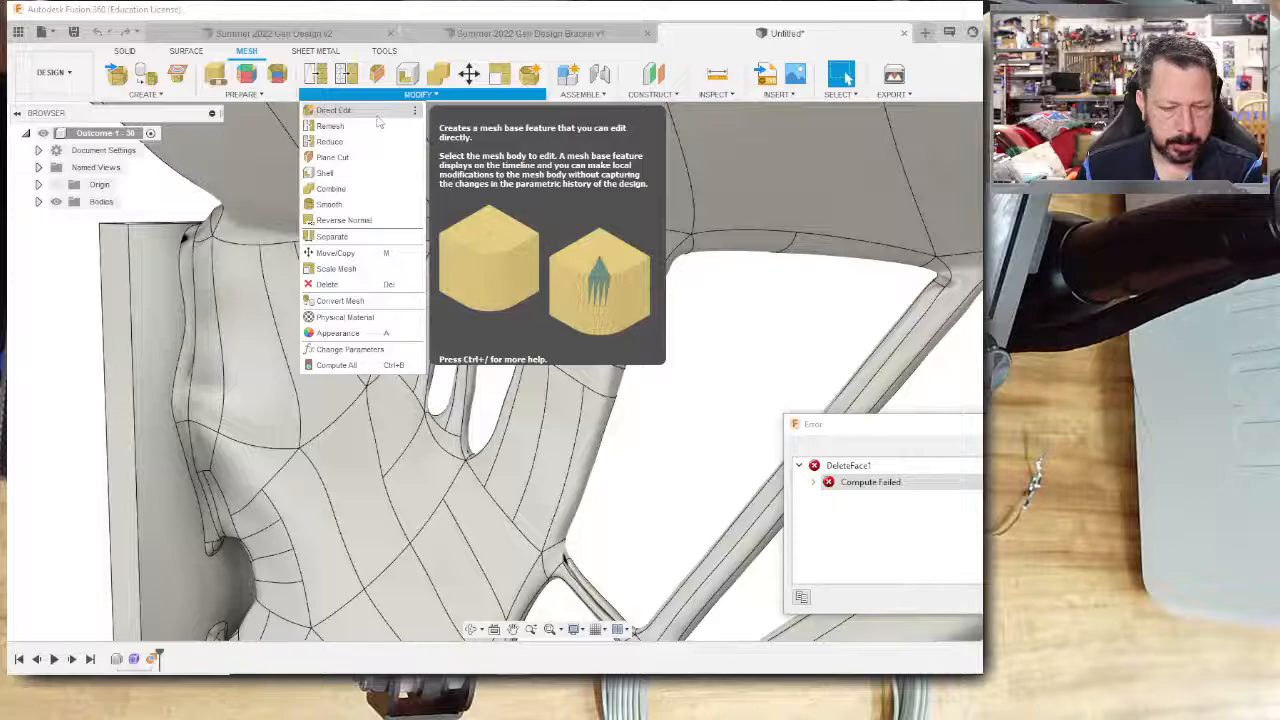
left_click(372, 112)
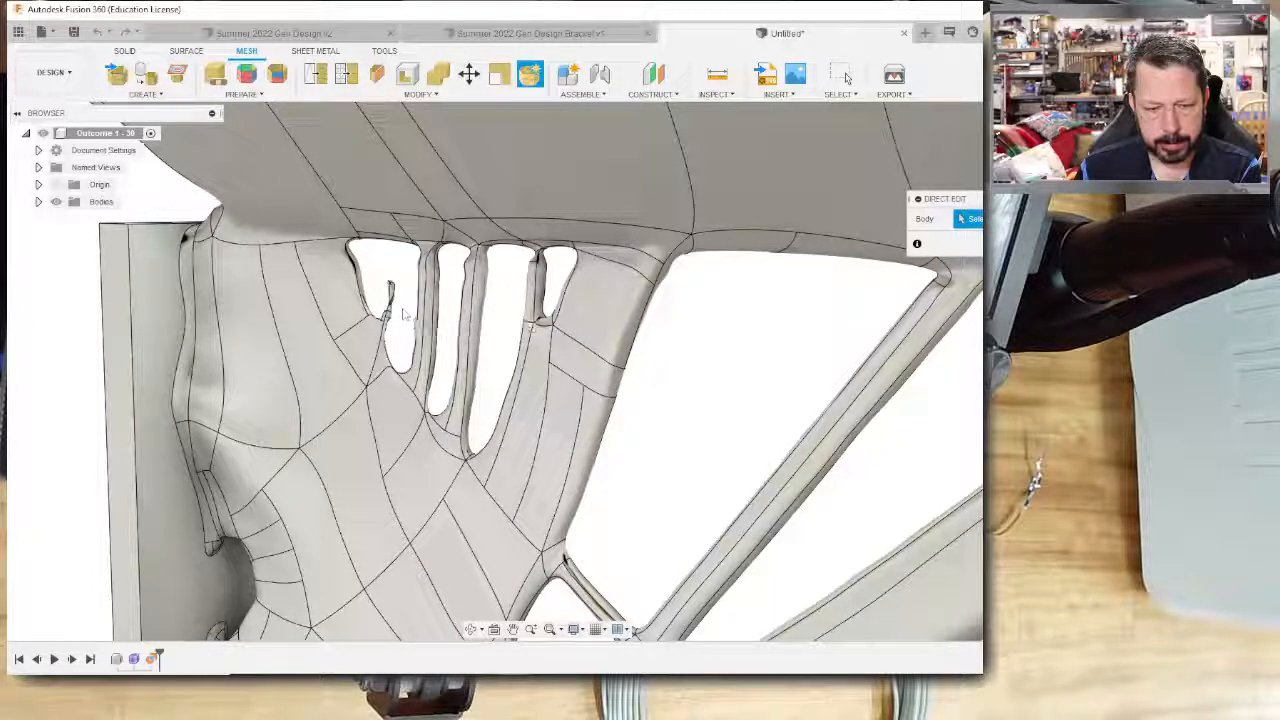
scroll(387, 285, "down", 8)
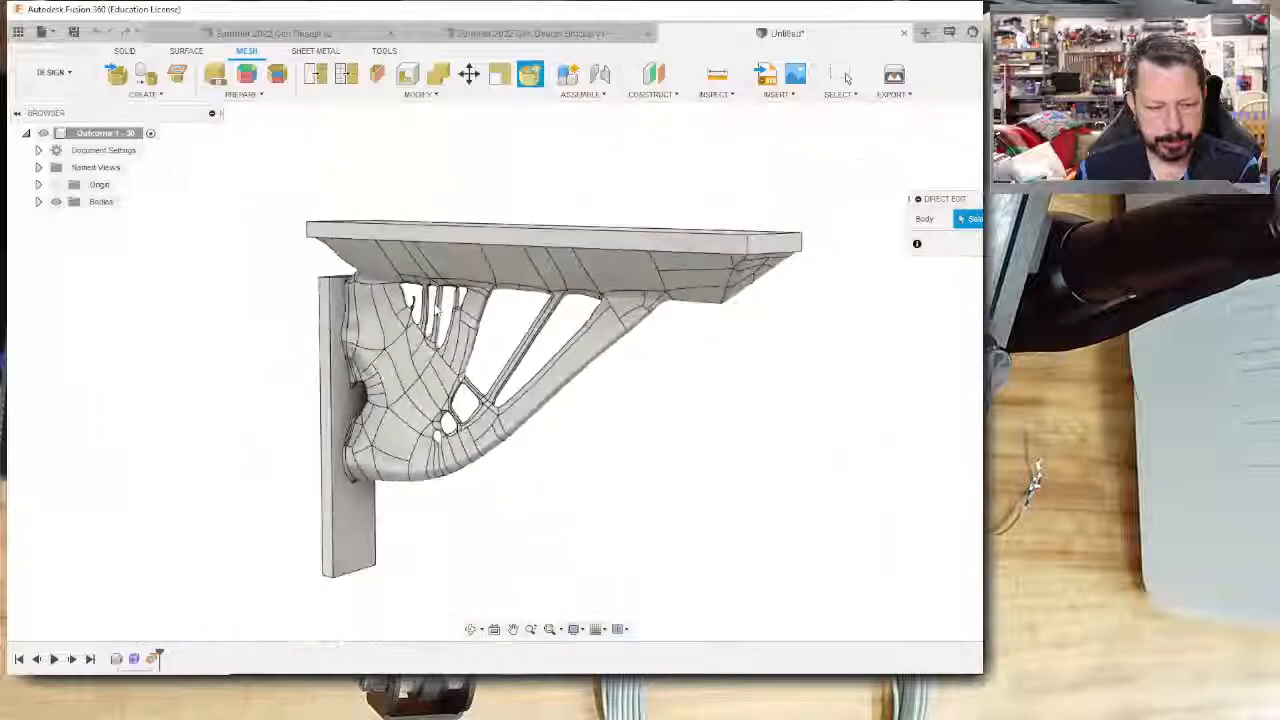
middle_click_drag(387, 286, 430, 313, "shift")
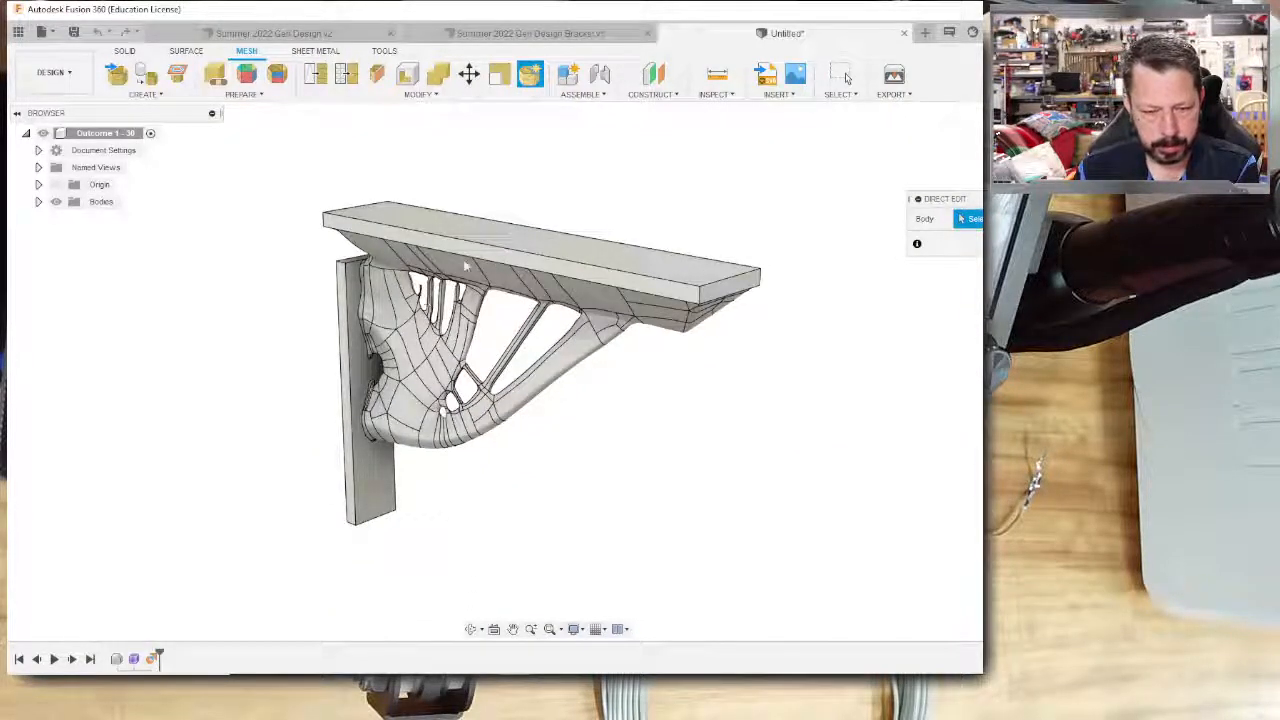
middle_click_drag(563, 365, 468, 314, "shift")
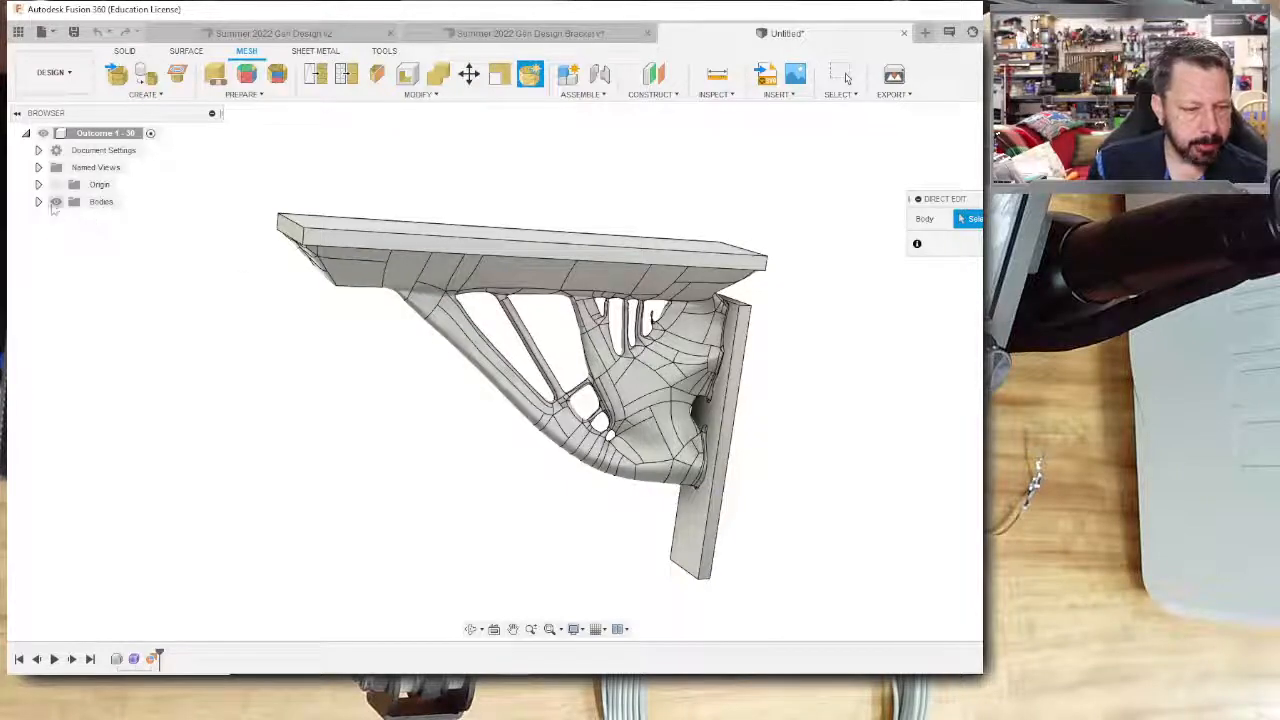
left_click(38, 202)
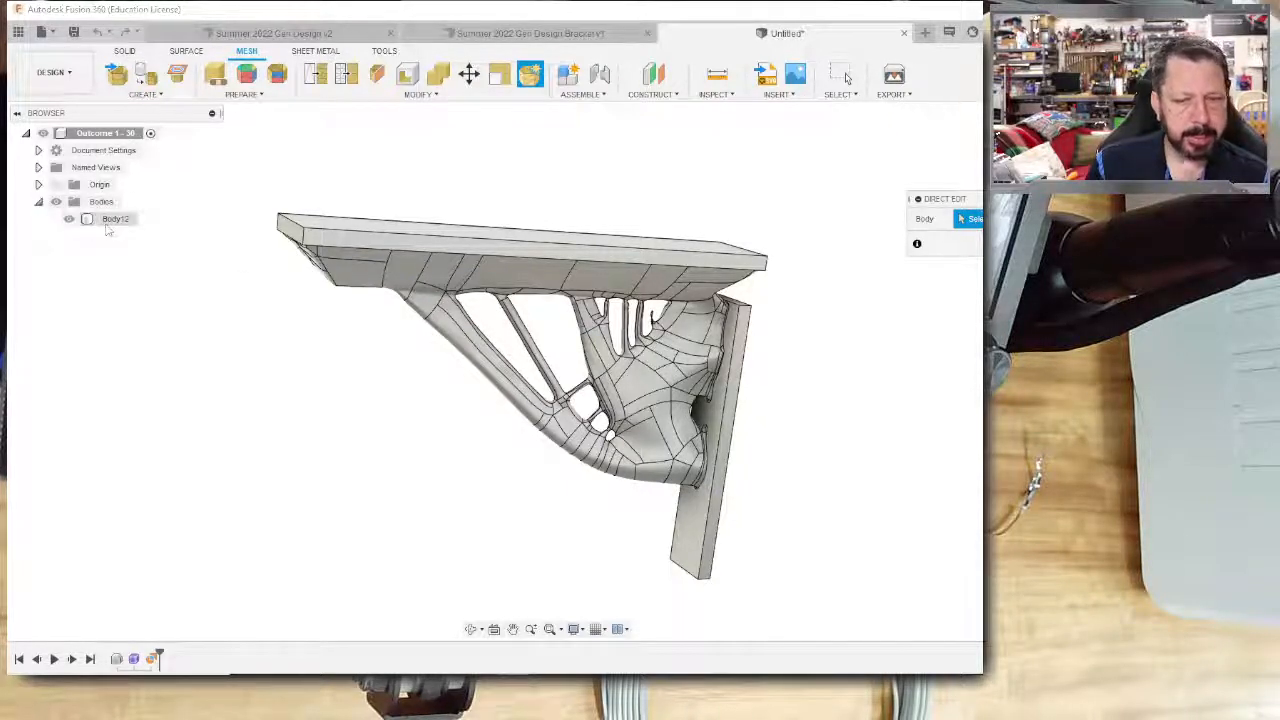
left_click(330, 34)
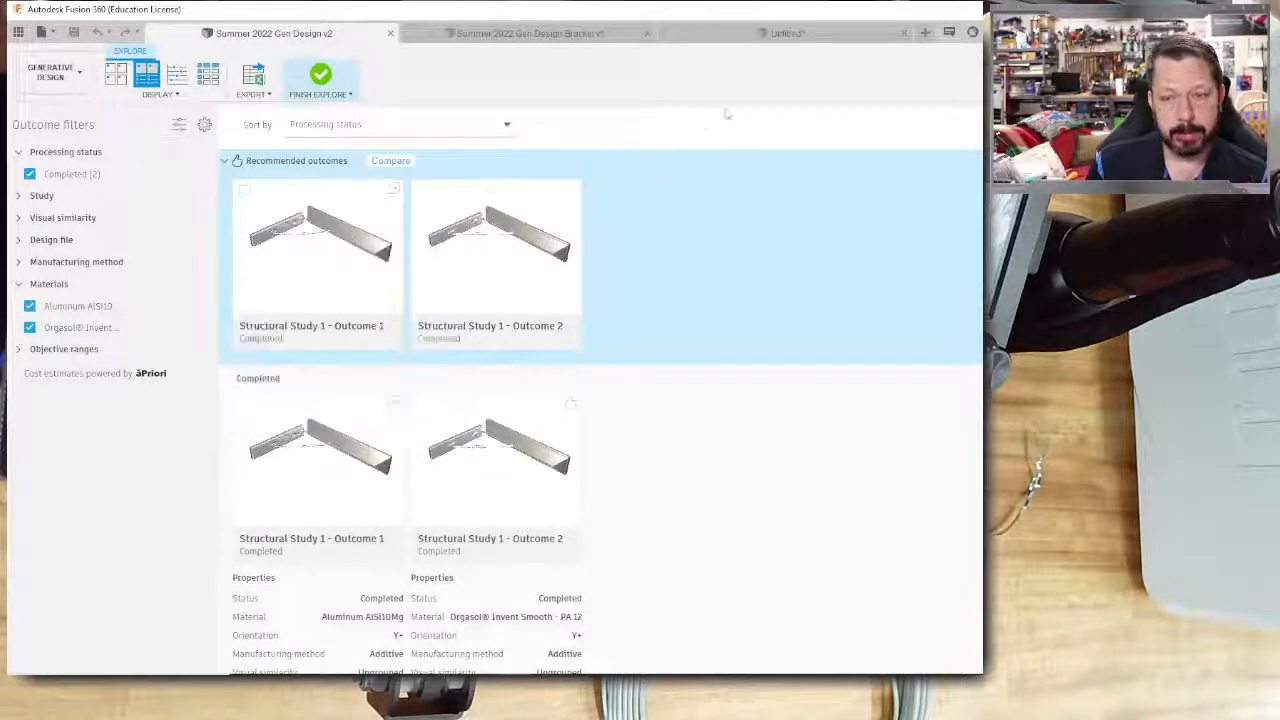
left_click(790, 36)
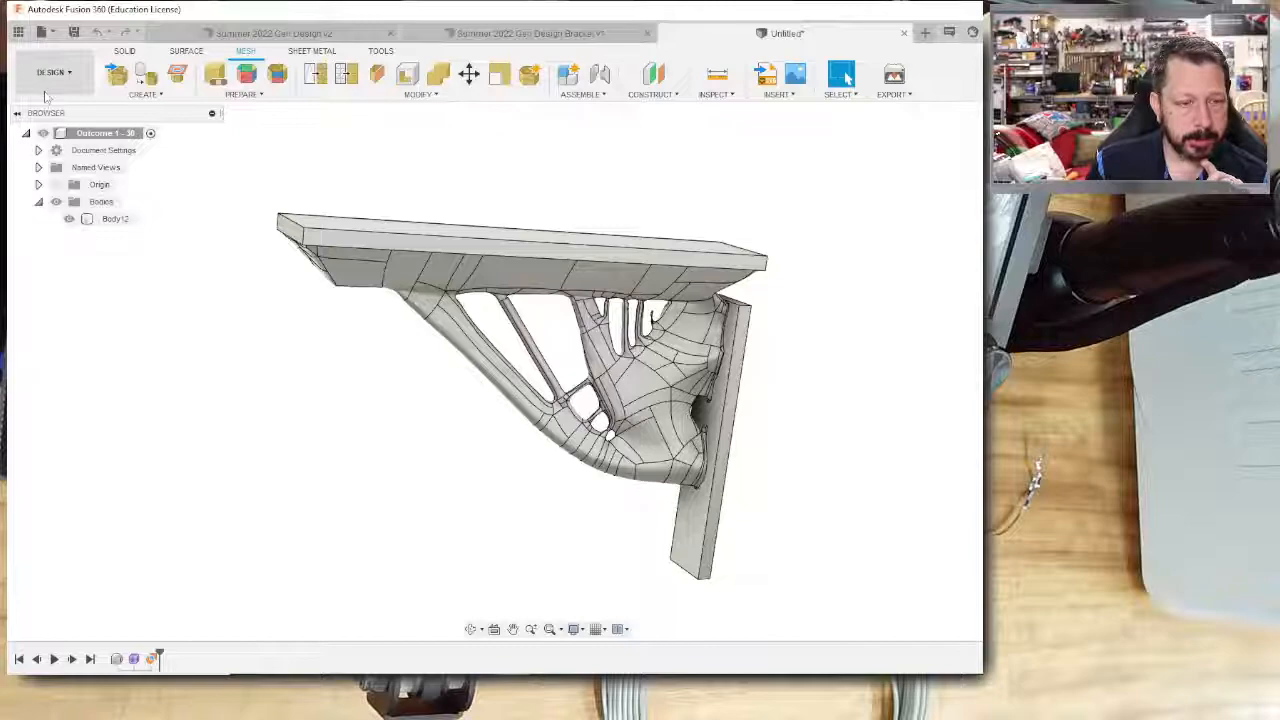
Examine the generated bracket body from several sides and review the surface and solid modelling tools.
left_click(419, 251)
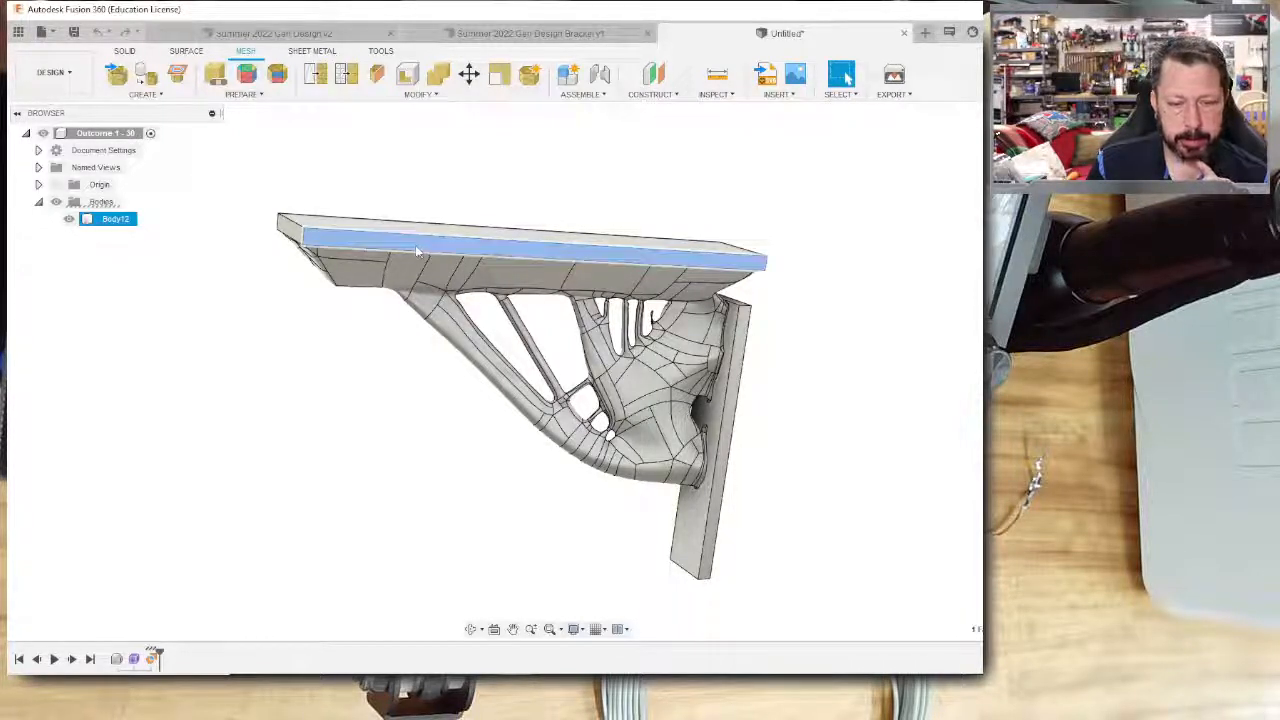
key("Escape")
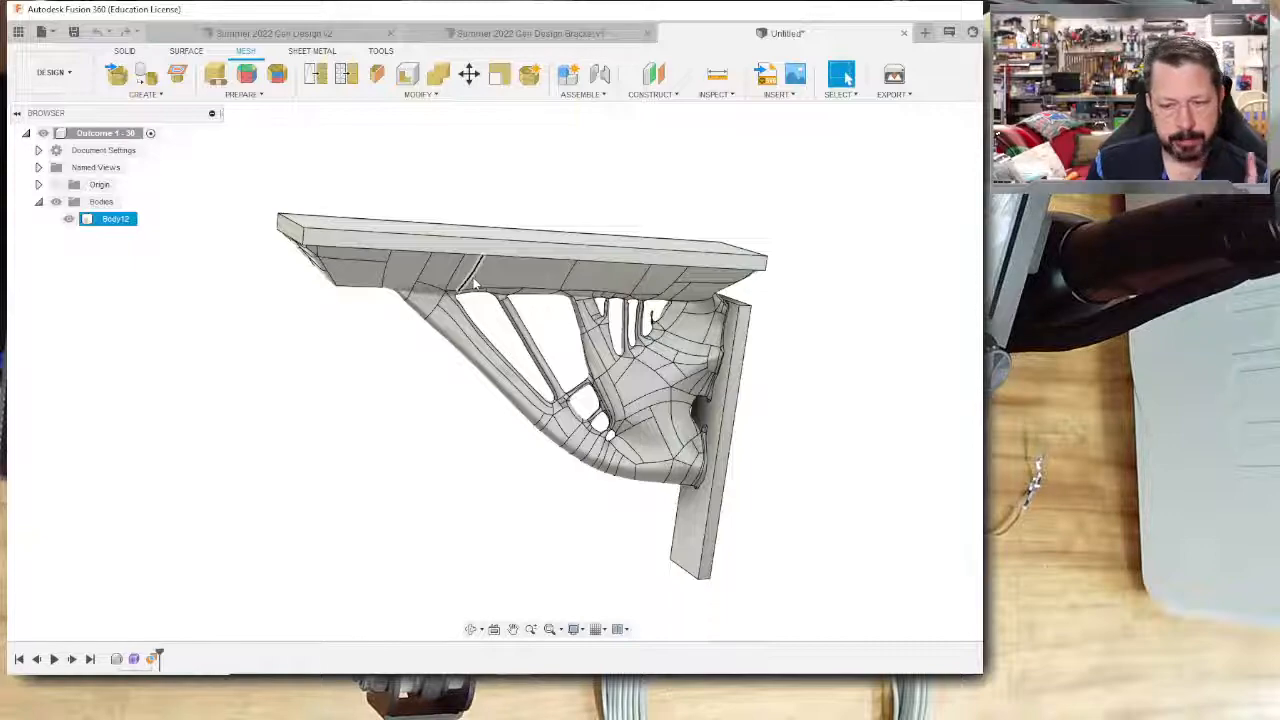
middle_click_drag(419, 288, 605, 263, "shift")
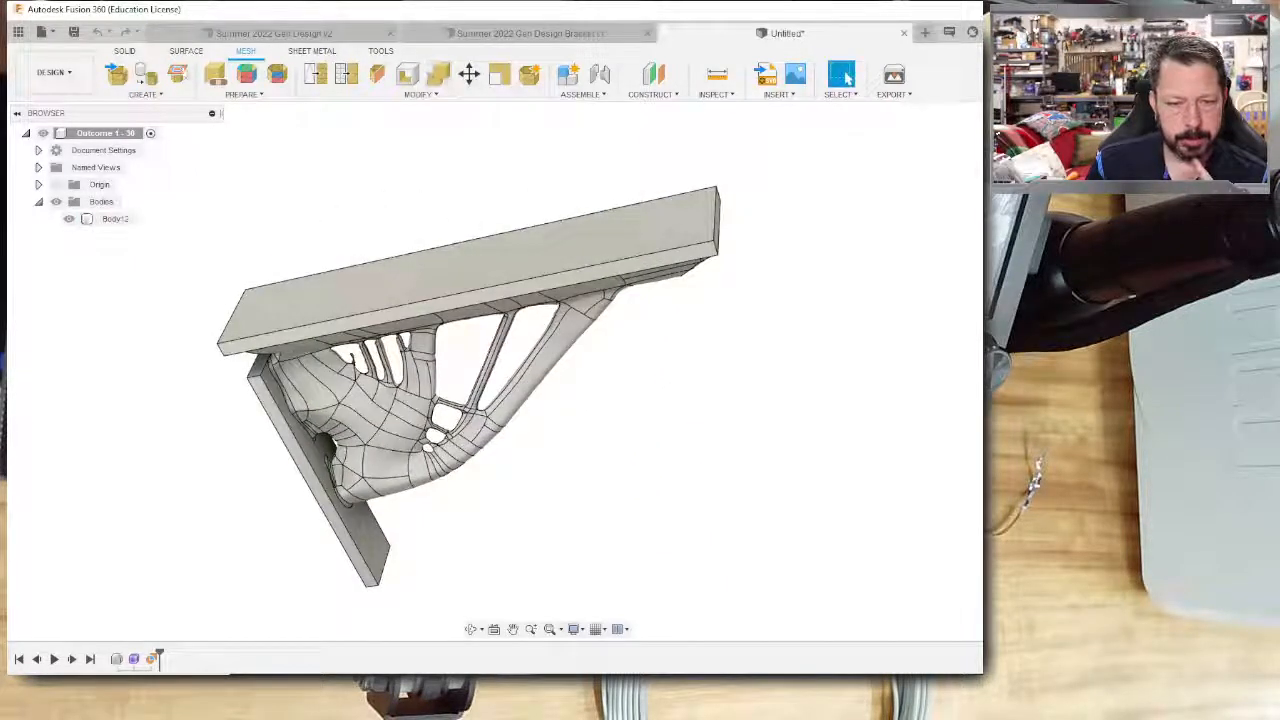
left_click(645, 250)
middle_click_drag(623, 235, 611, 258, "shift")
left_click(550, 173)
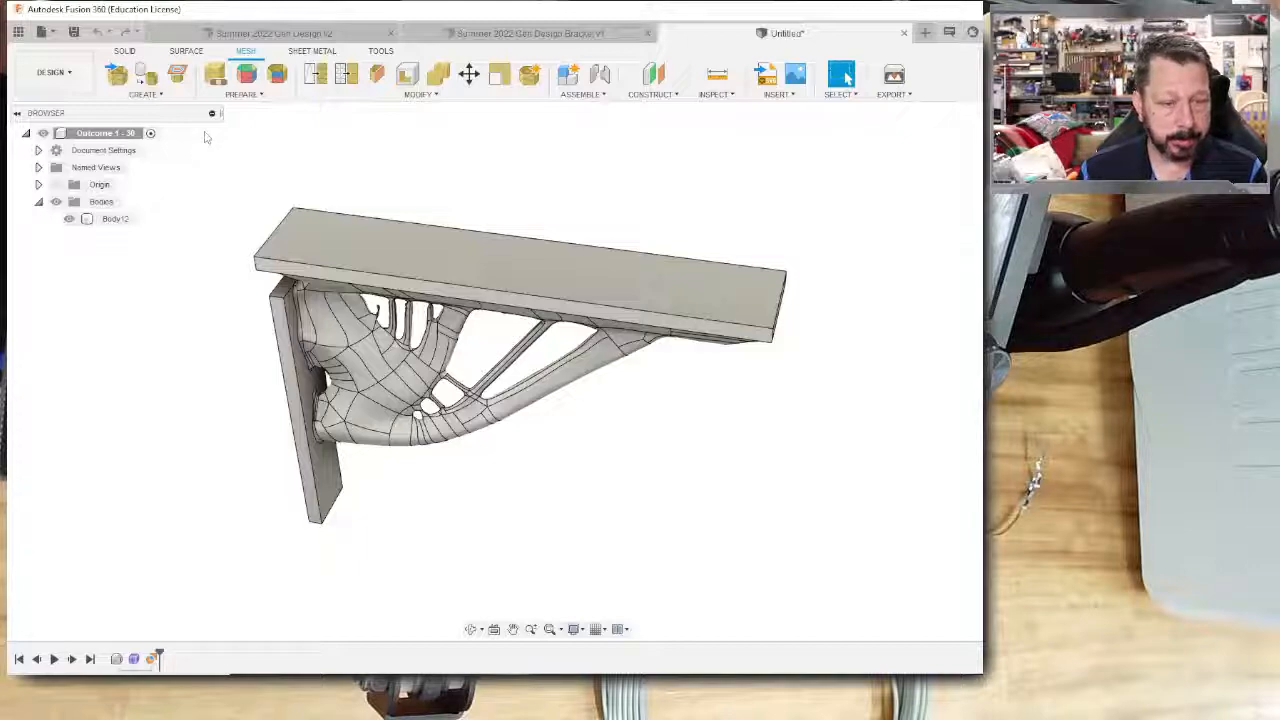
left_click(185, 52)
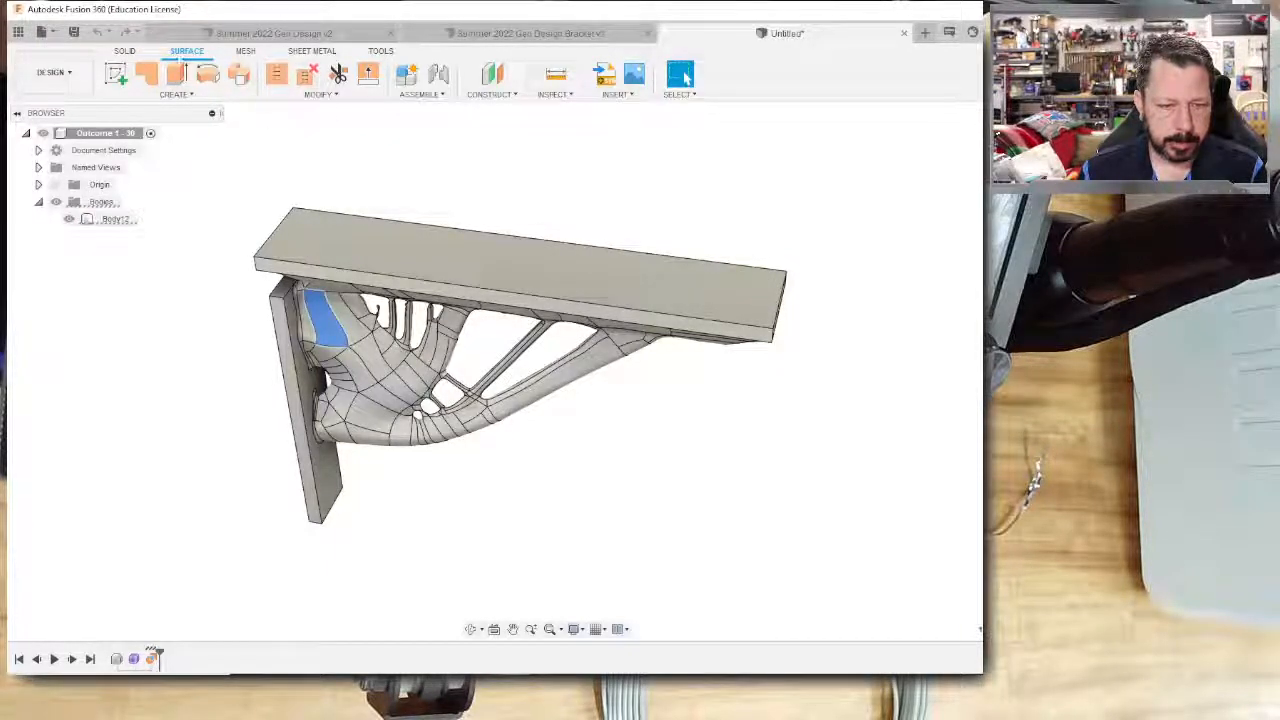
left_click(124, 52)
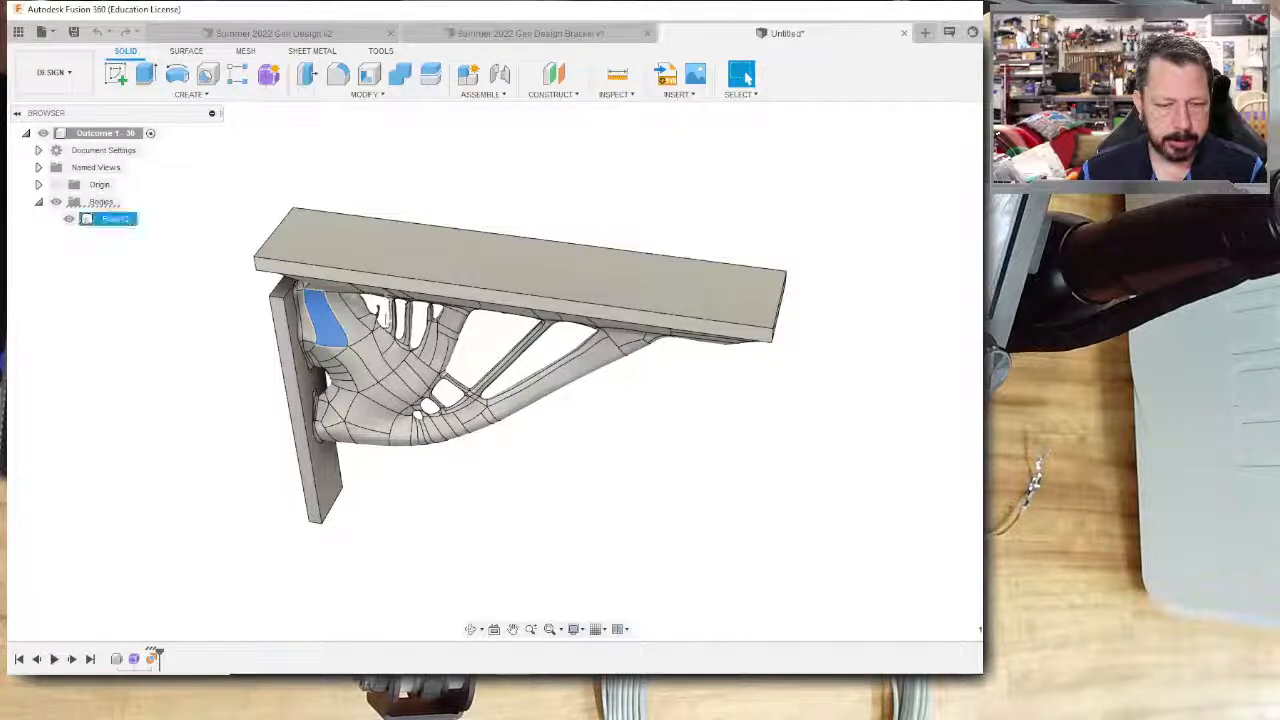
left_click(446, 264)
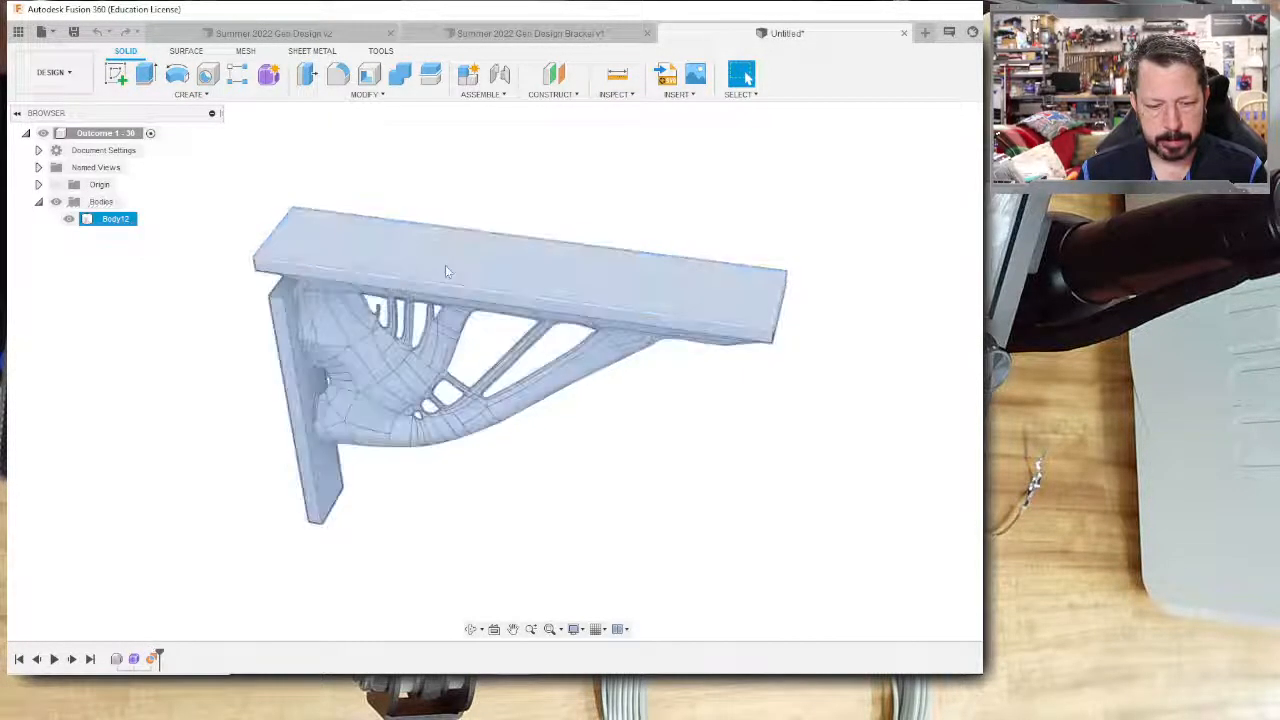
middle_click_drag(520, 410, 514, 349, "shift")
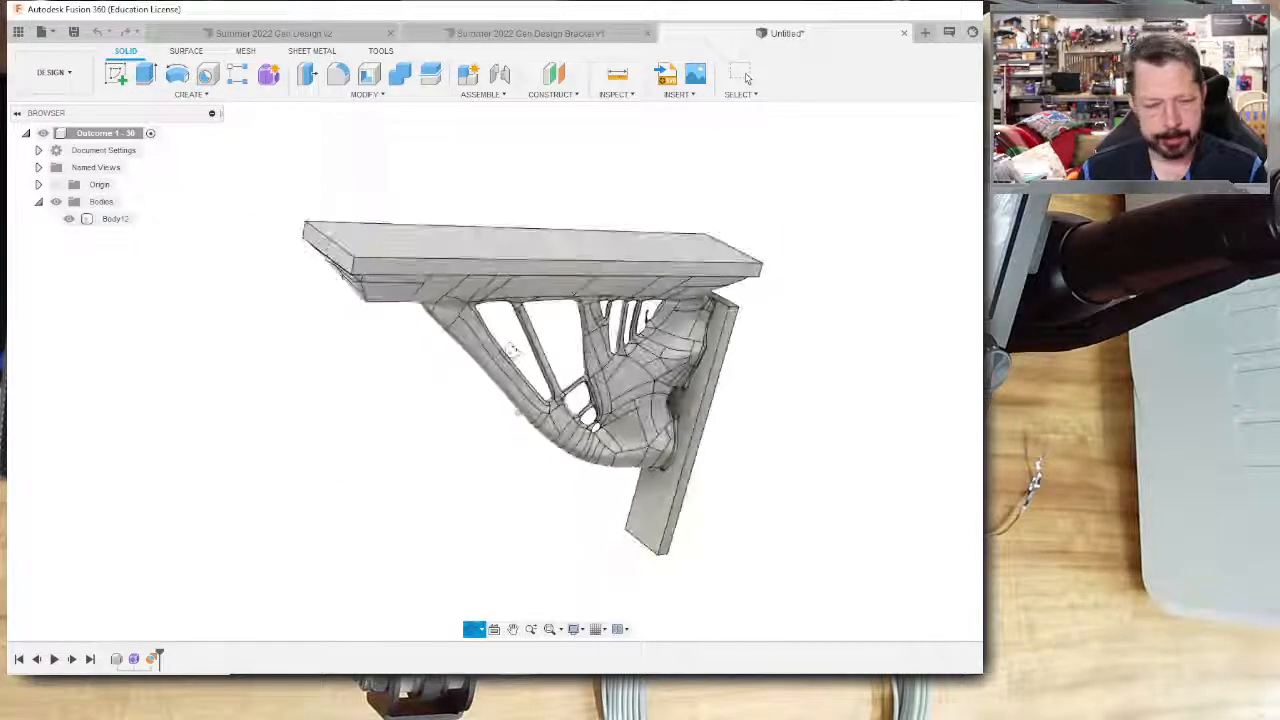
Check the Summer 2022 Gen Design Bracket outcomes, and finish exploring outcomes in Summer 2022 Gen Design to return to its study setup.
left_click(495, 34)
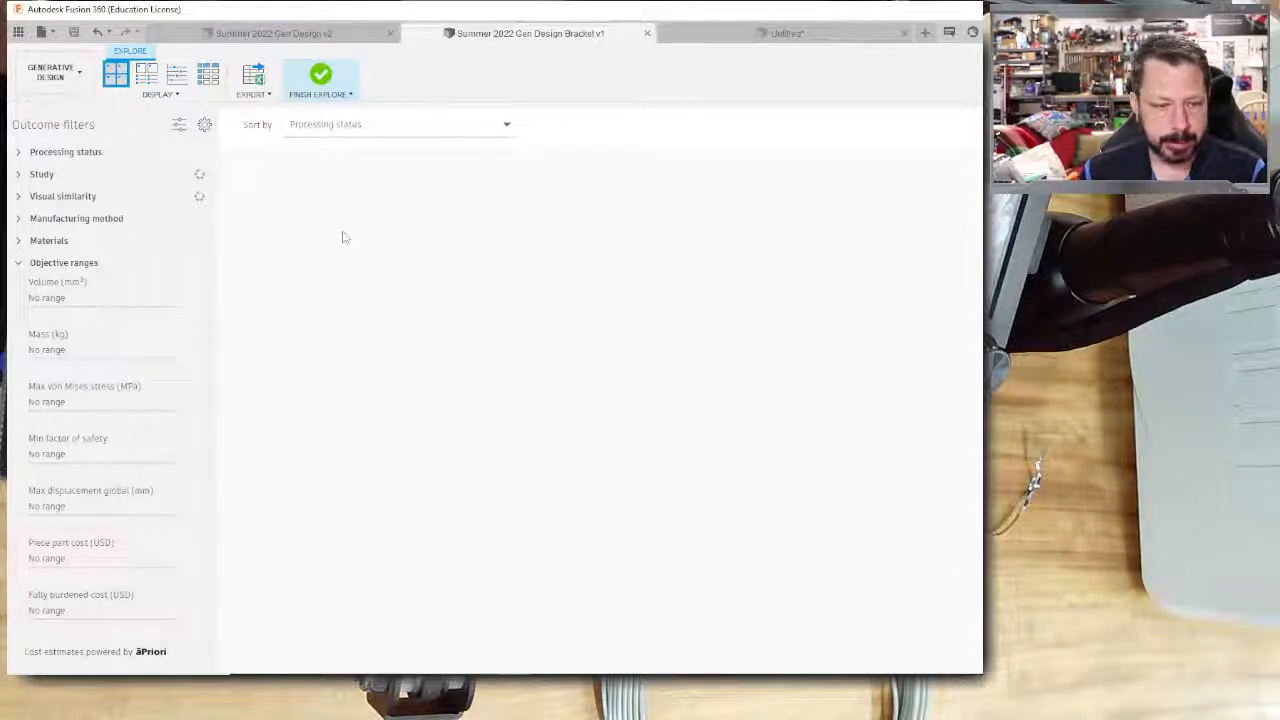
left_click(262, 35)
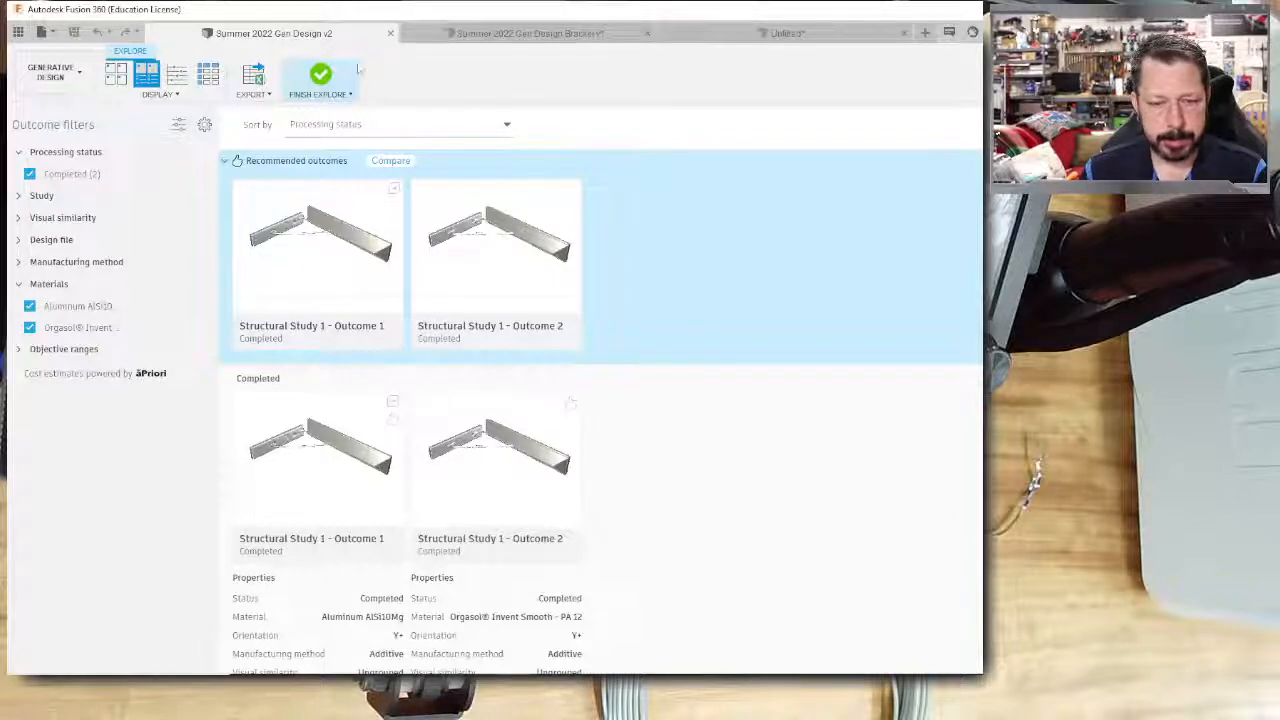
left_click(320, 76)
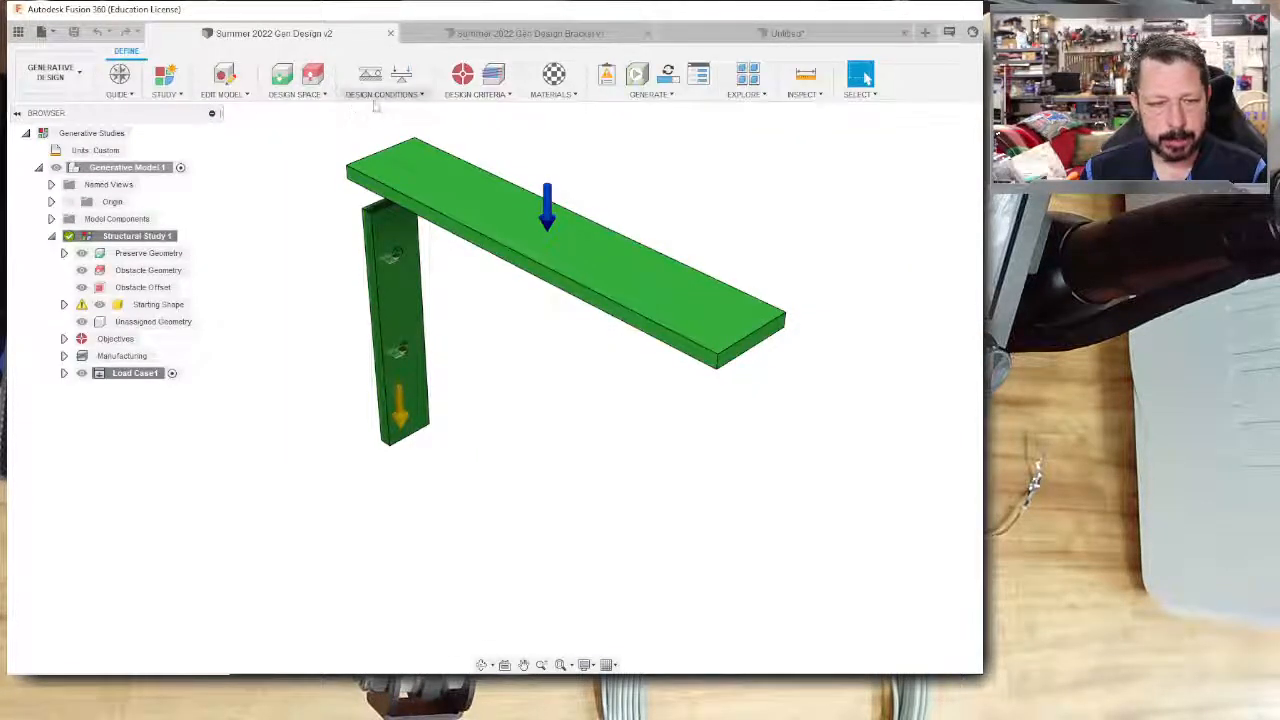
middle_click_drag(354, 125, 372, 168, "shift")
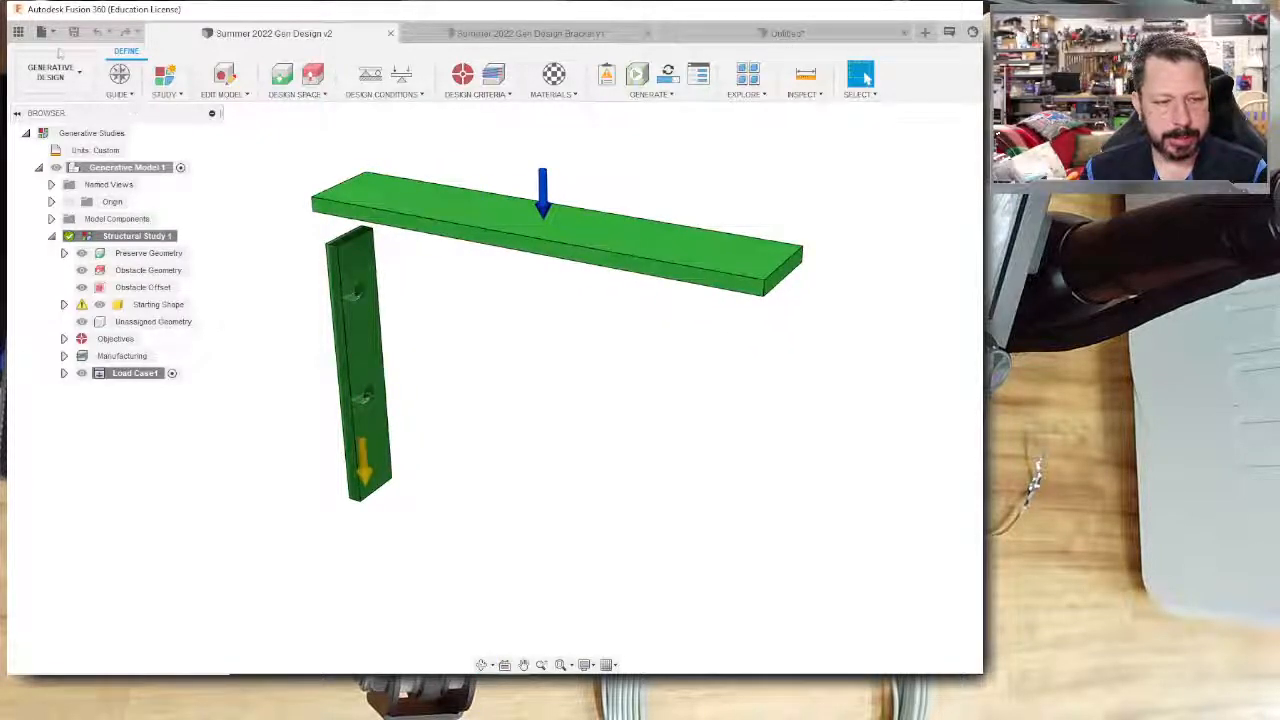
Show the project's stored files and look through the list for the Summer 2022 generative design documents.
left_click(18, 32)
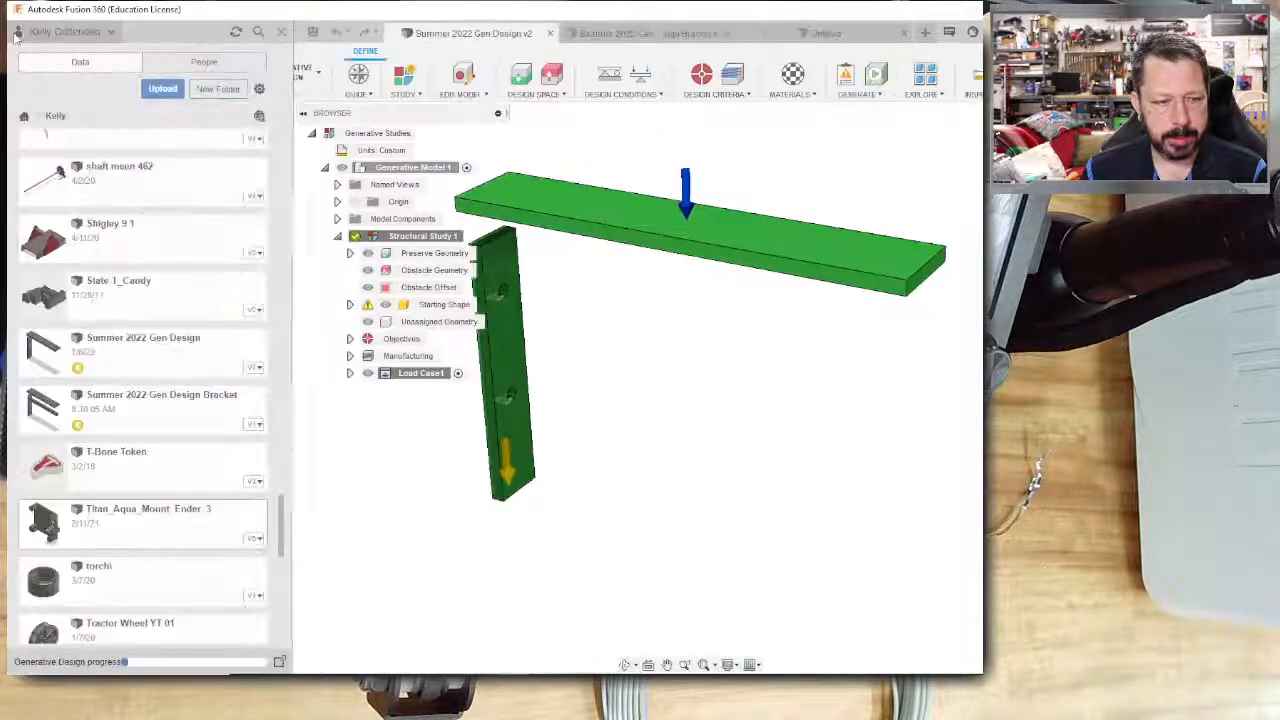
scroll(118, 172, "up", 3)
scroll(118, 172, "up", 10)
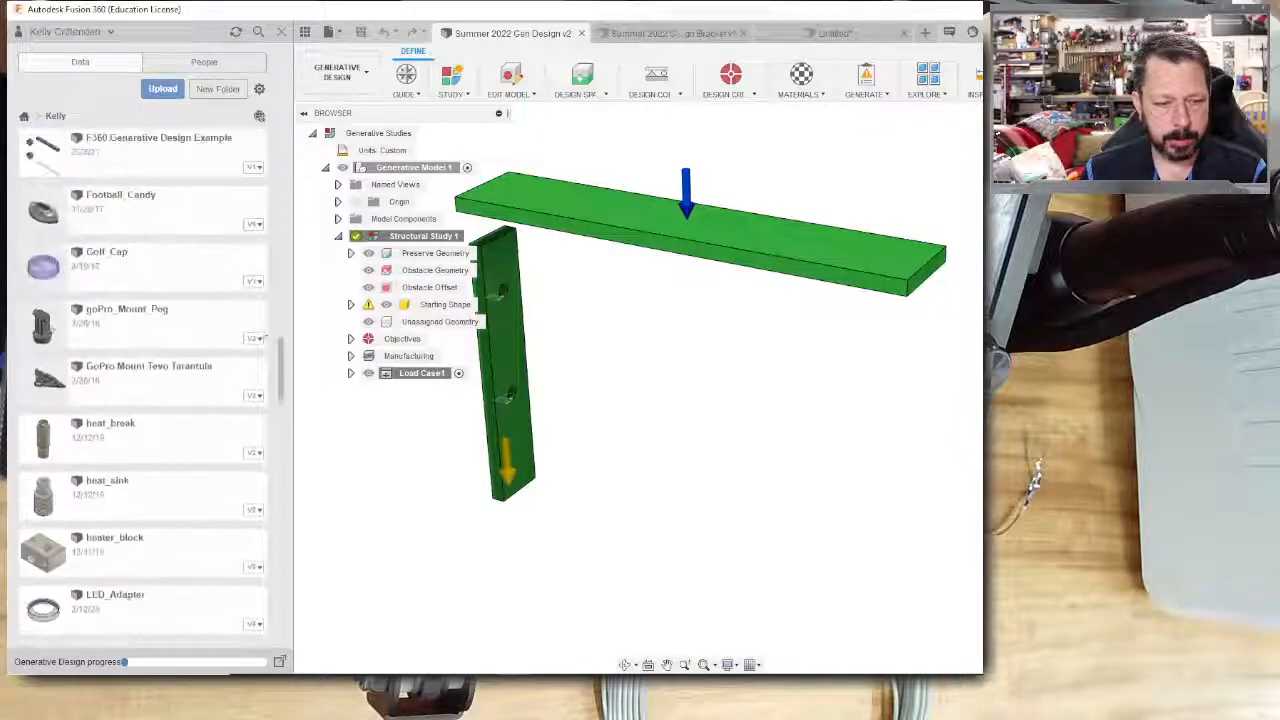
scroll(118, 172, "up", 5)
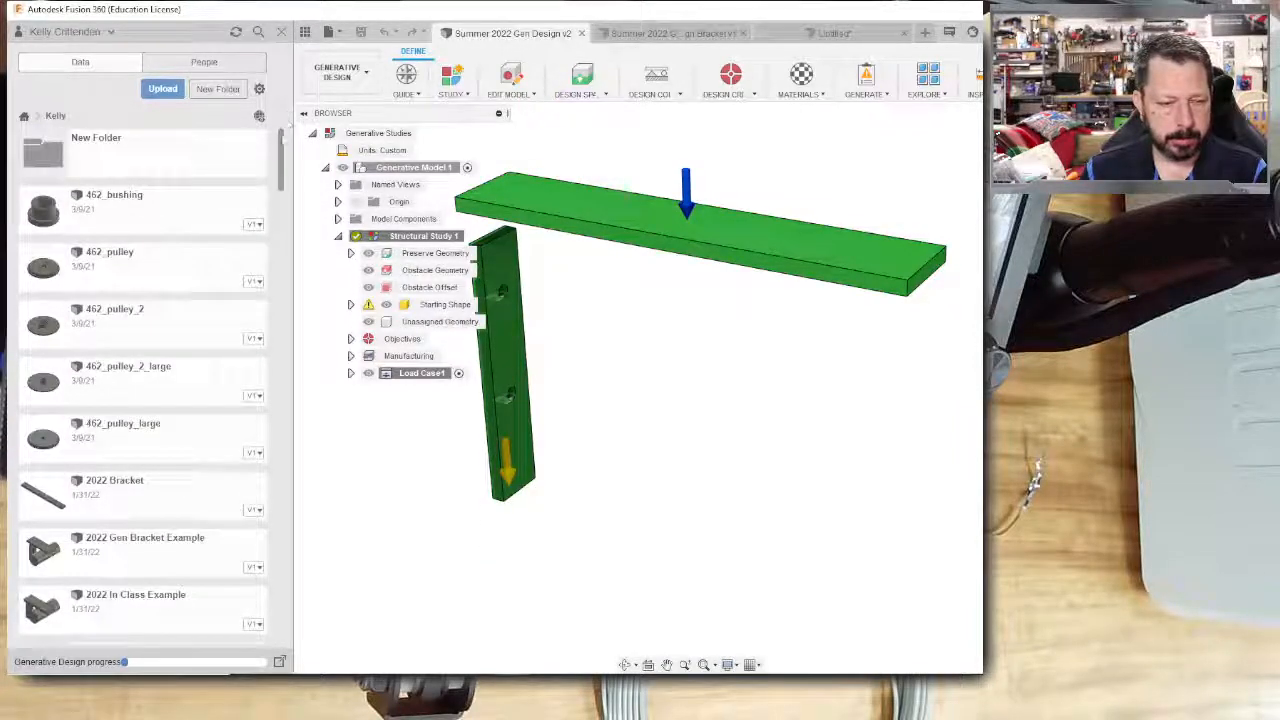
scroll(266, 225, "down", 10)
left_click_drag(266, 225, 282, 111)
scroll(246, 395, "down", 20)
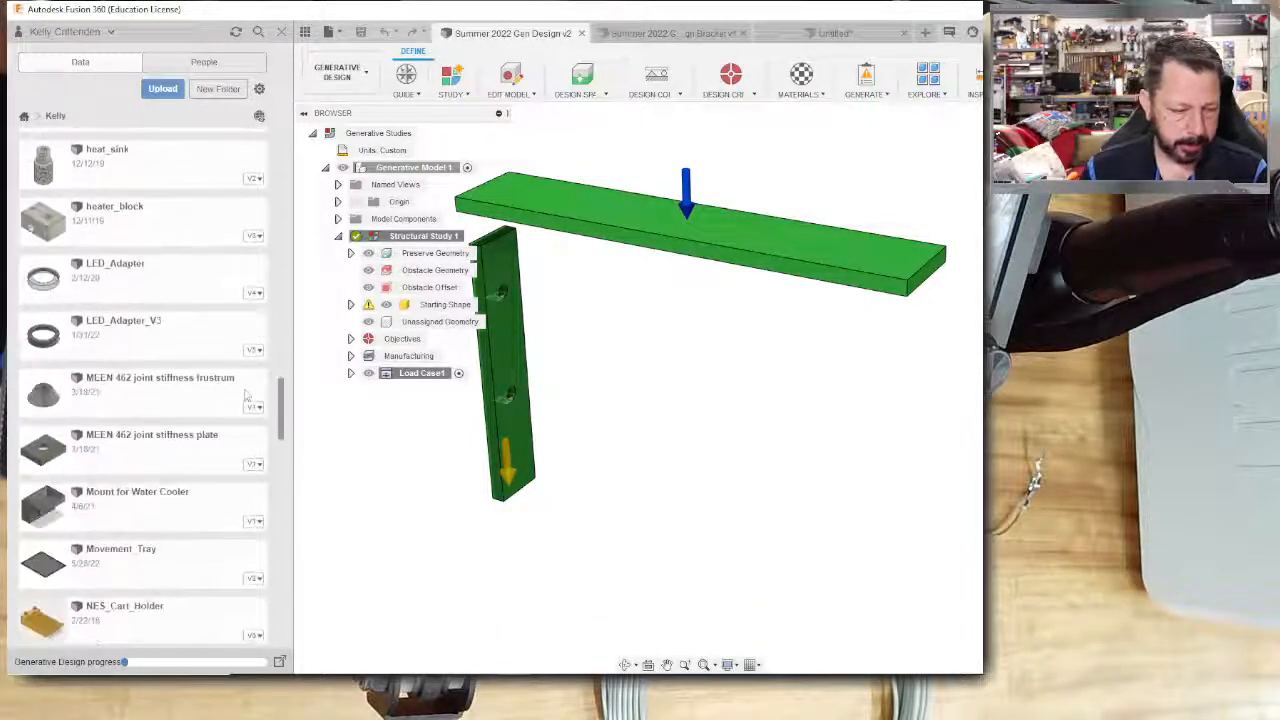
scroll(246, 395, "down", 15)
scroll(238, 476, "down", 10)
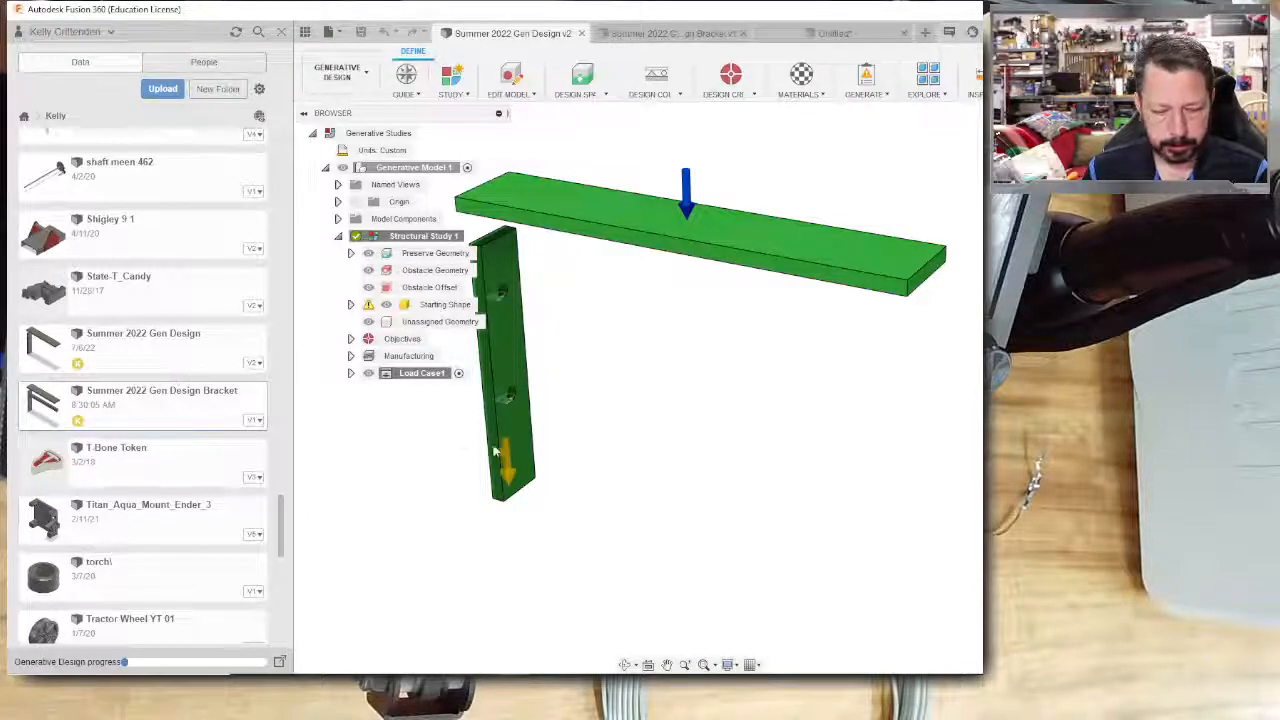
middle_click_drag(669, 400, 649, 392, "shift")
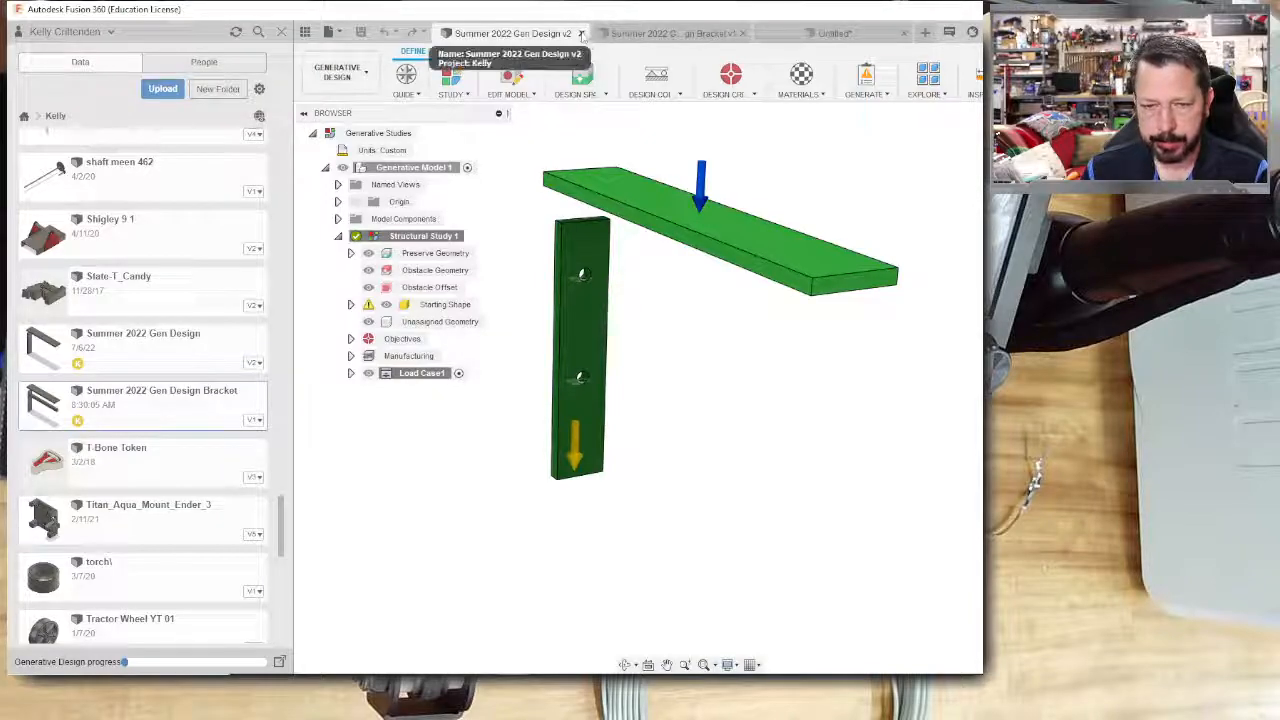
Save the untitled exported bracket outcome in the current project as "summer 2022 bracket design export".
left_click(833, 33)
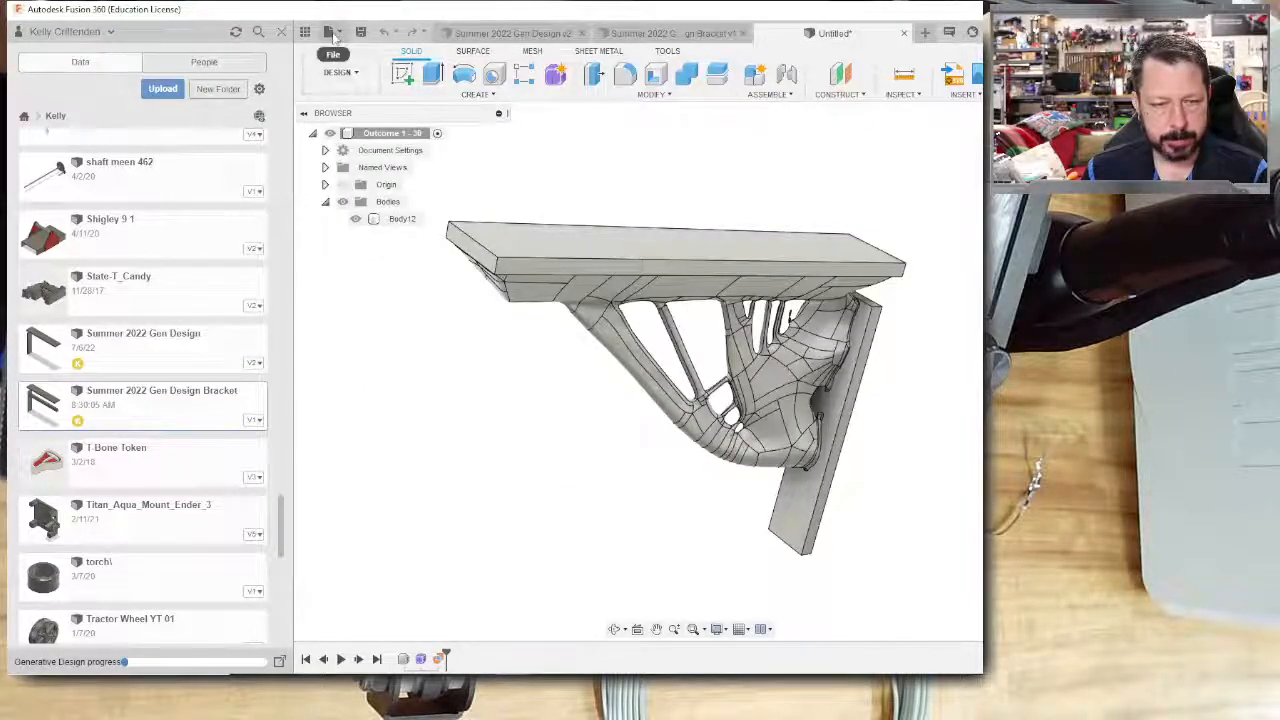
left_click(362, 33)
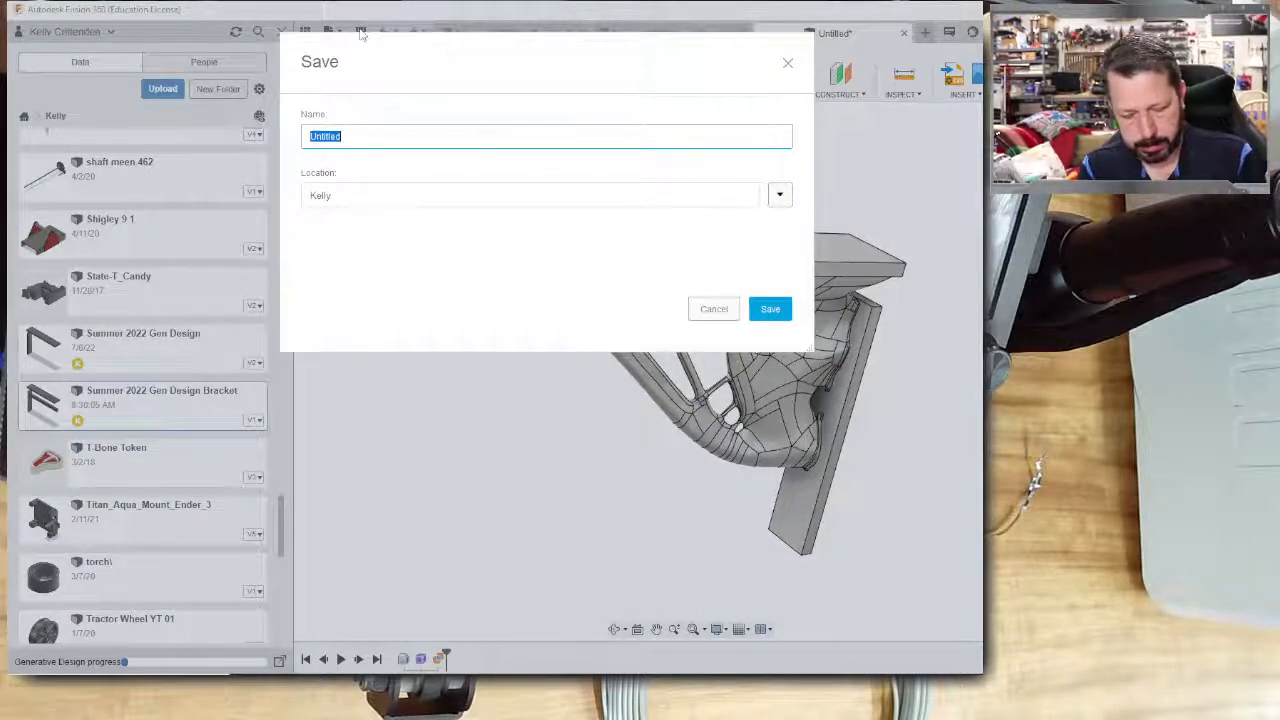
type("summer 2022")
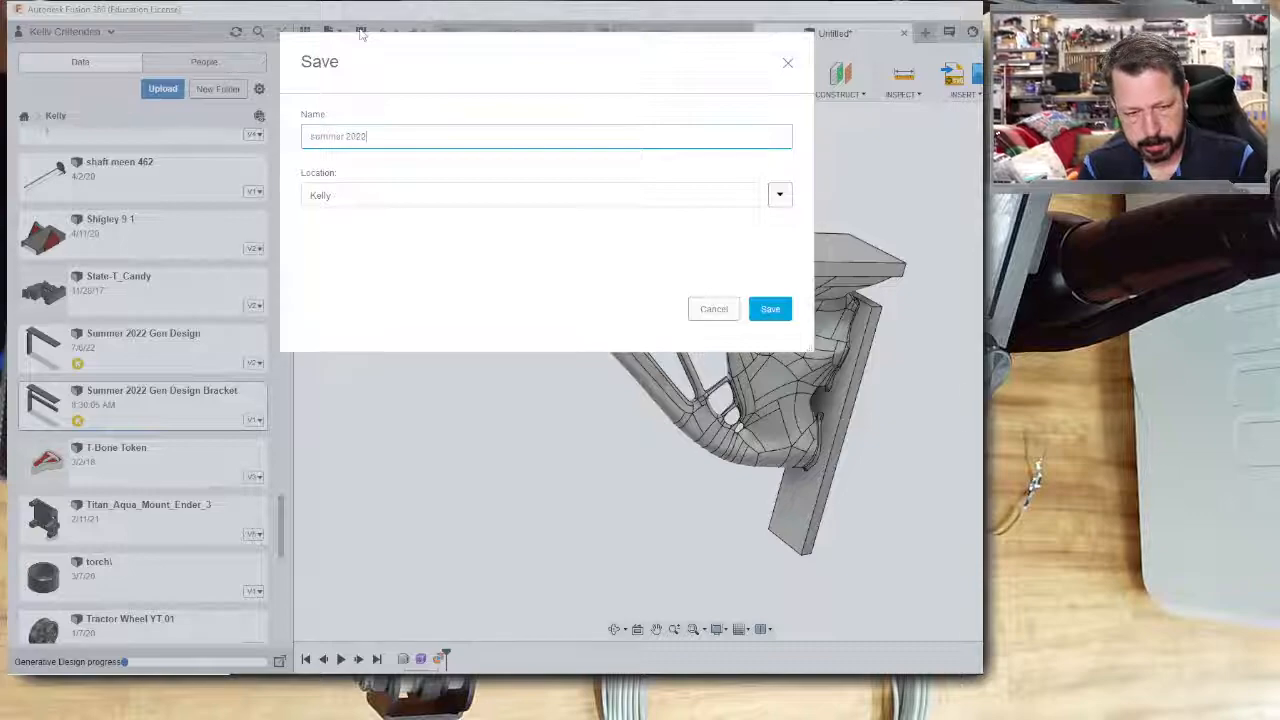
type(" bracket")
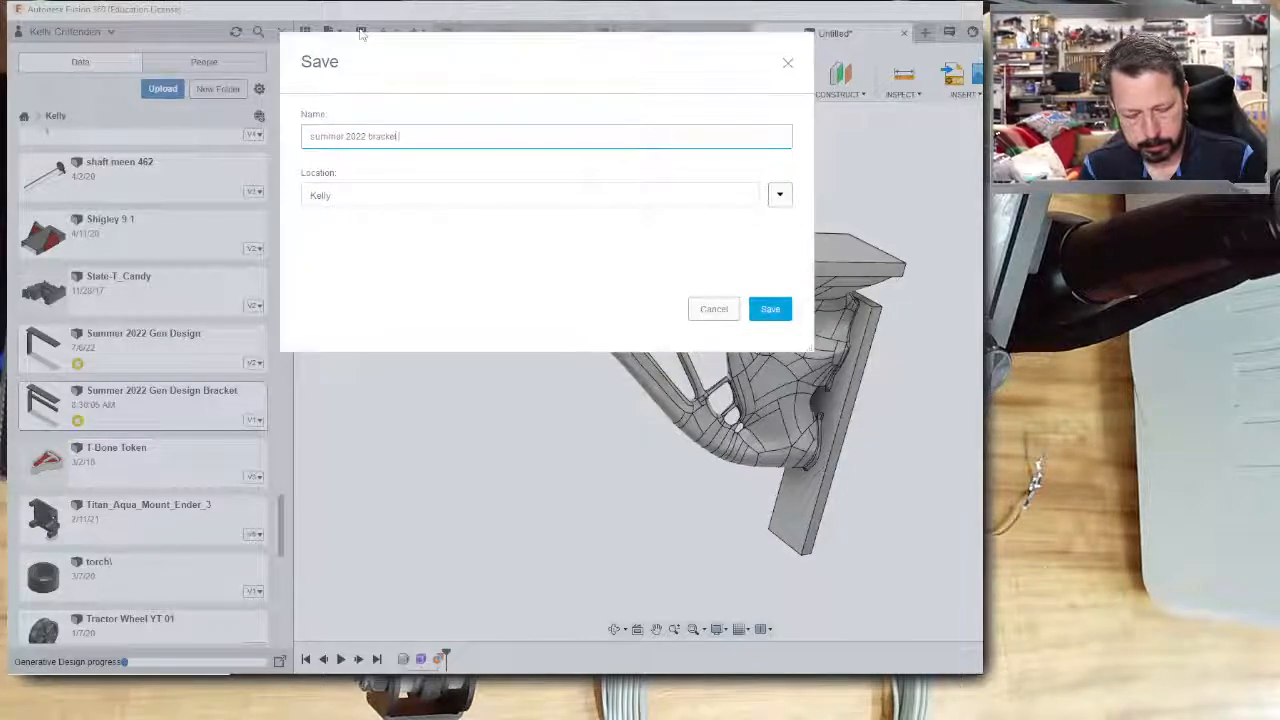
type(" design export")
key("Return")
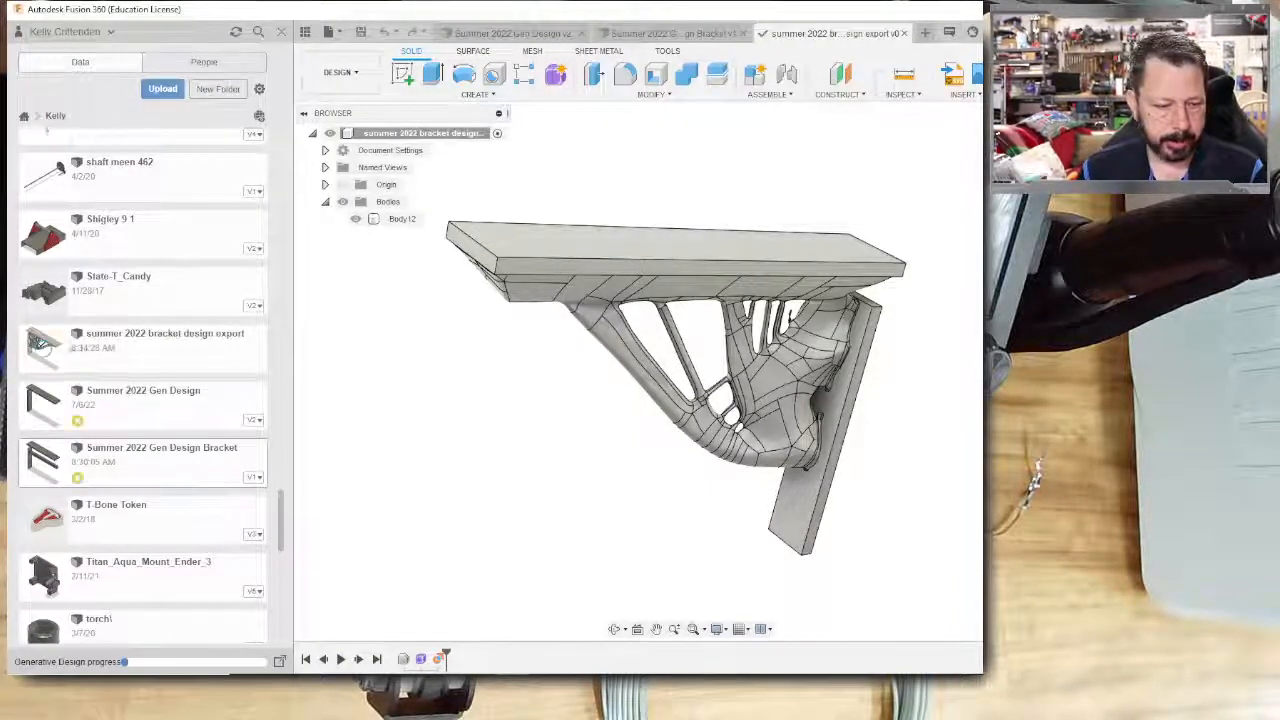
Close the bracket design export, Summer 2022 Gen Design Bracket and Summer 2022 Gen Design documents.
scroll(73, 346, "down", 1)
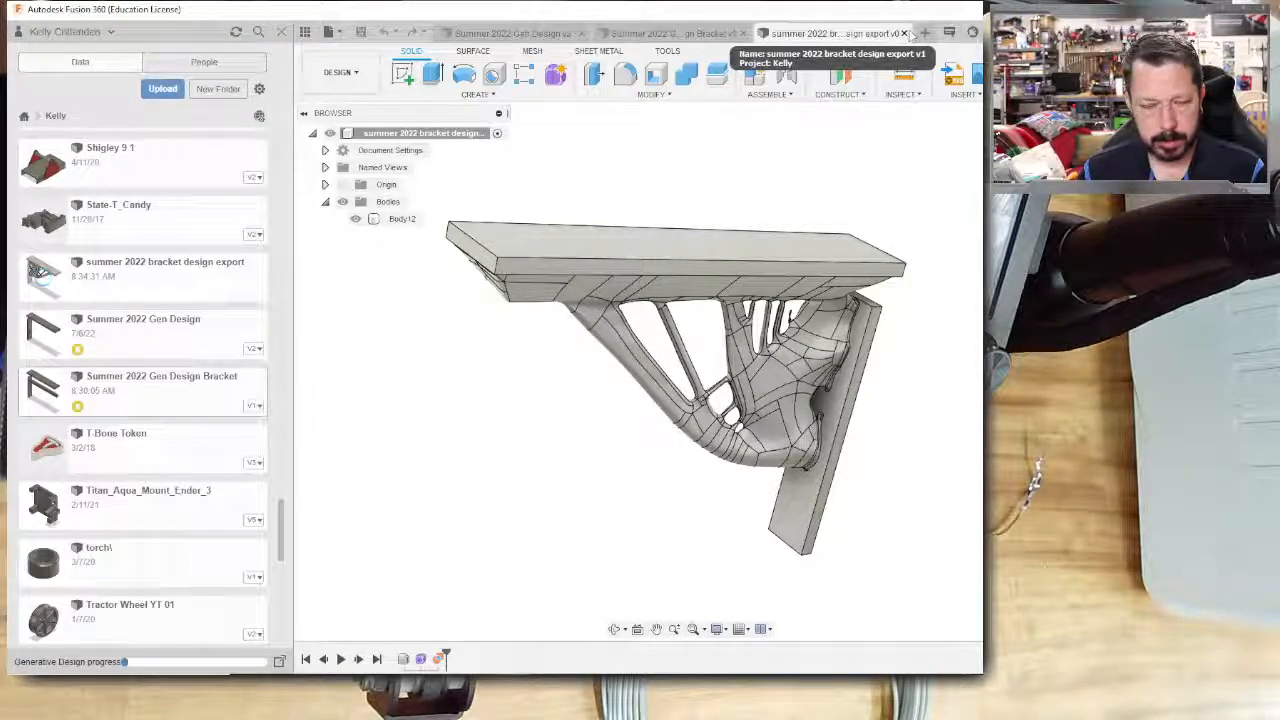
left_click(904, 33)
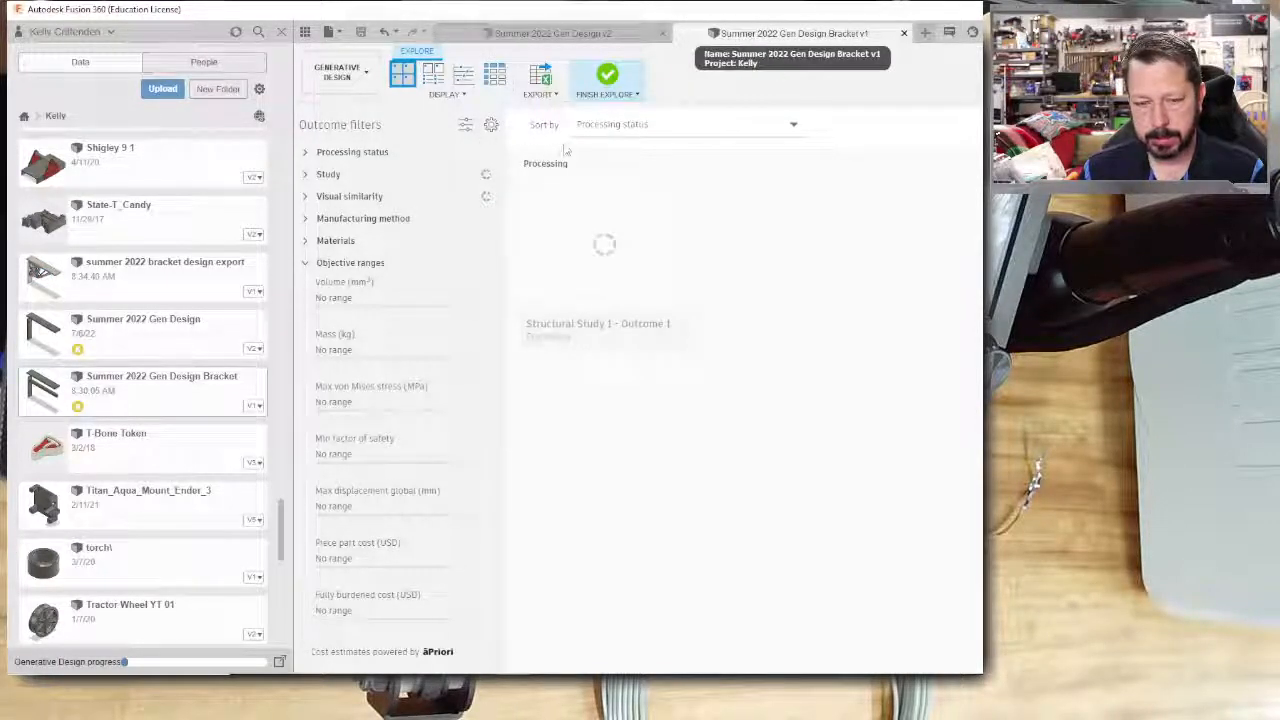
left_click(904, 33)
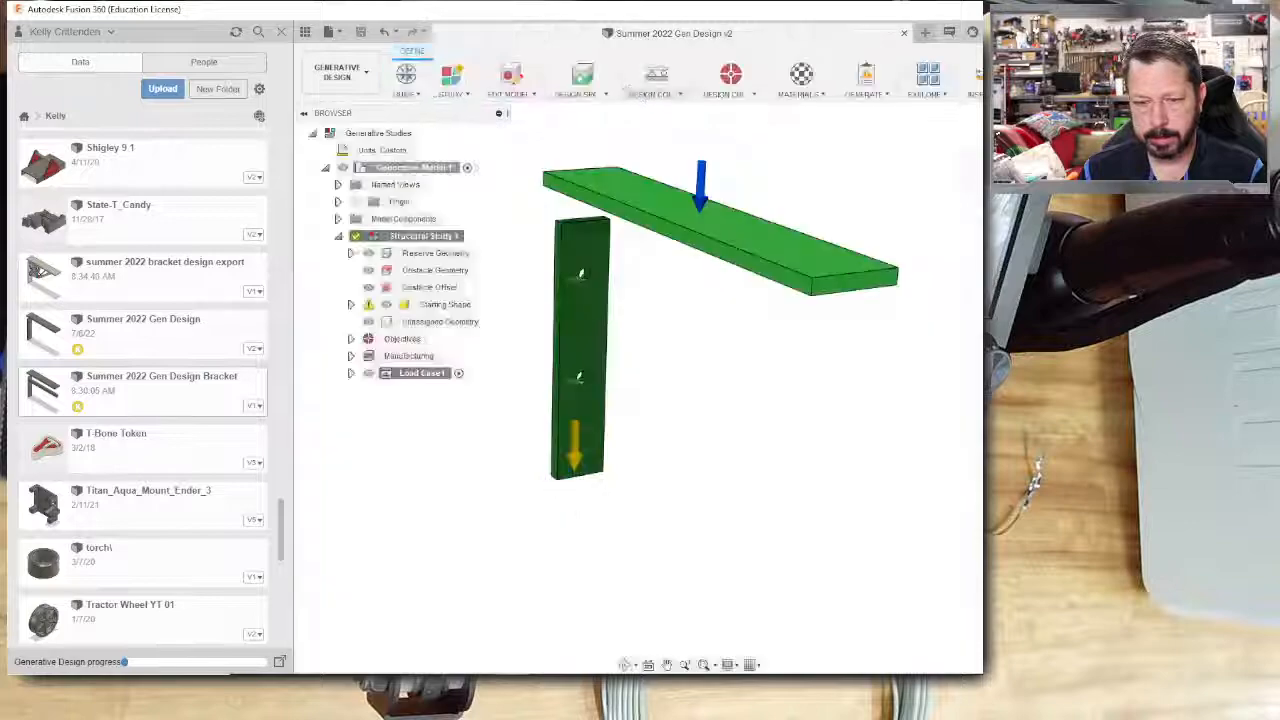
left_click(903, 34)
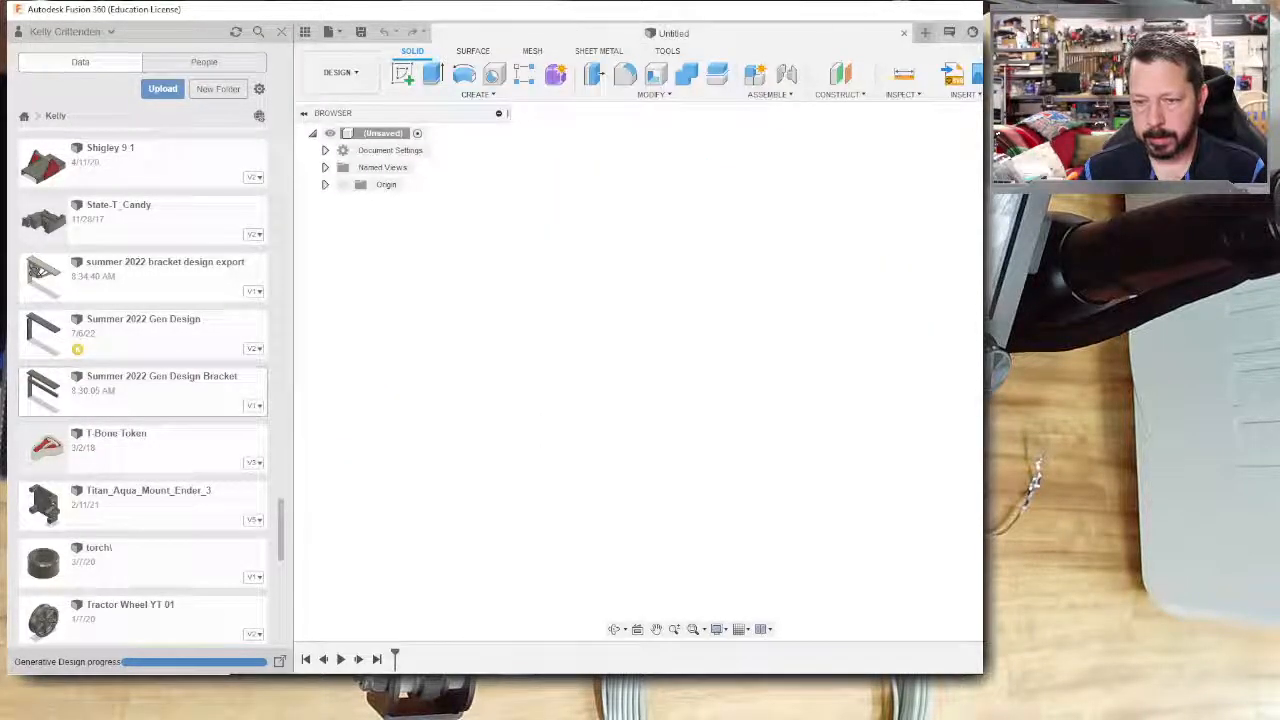